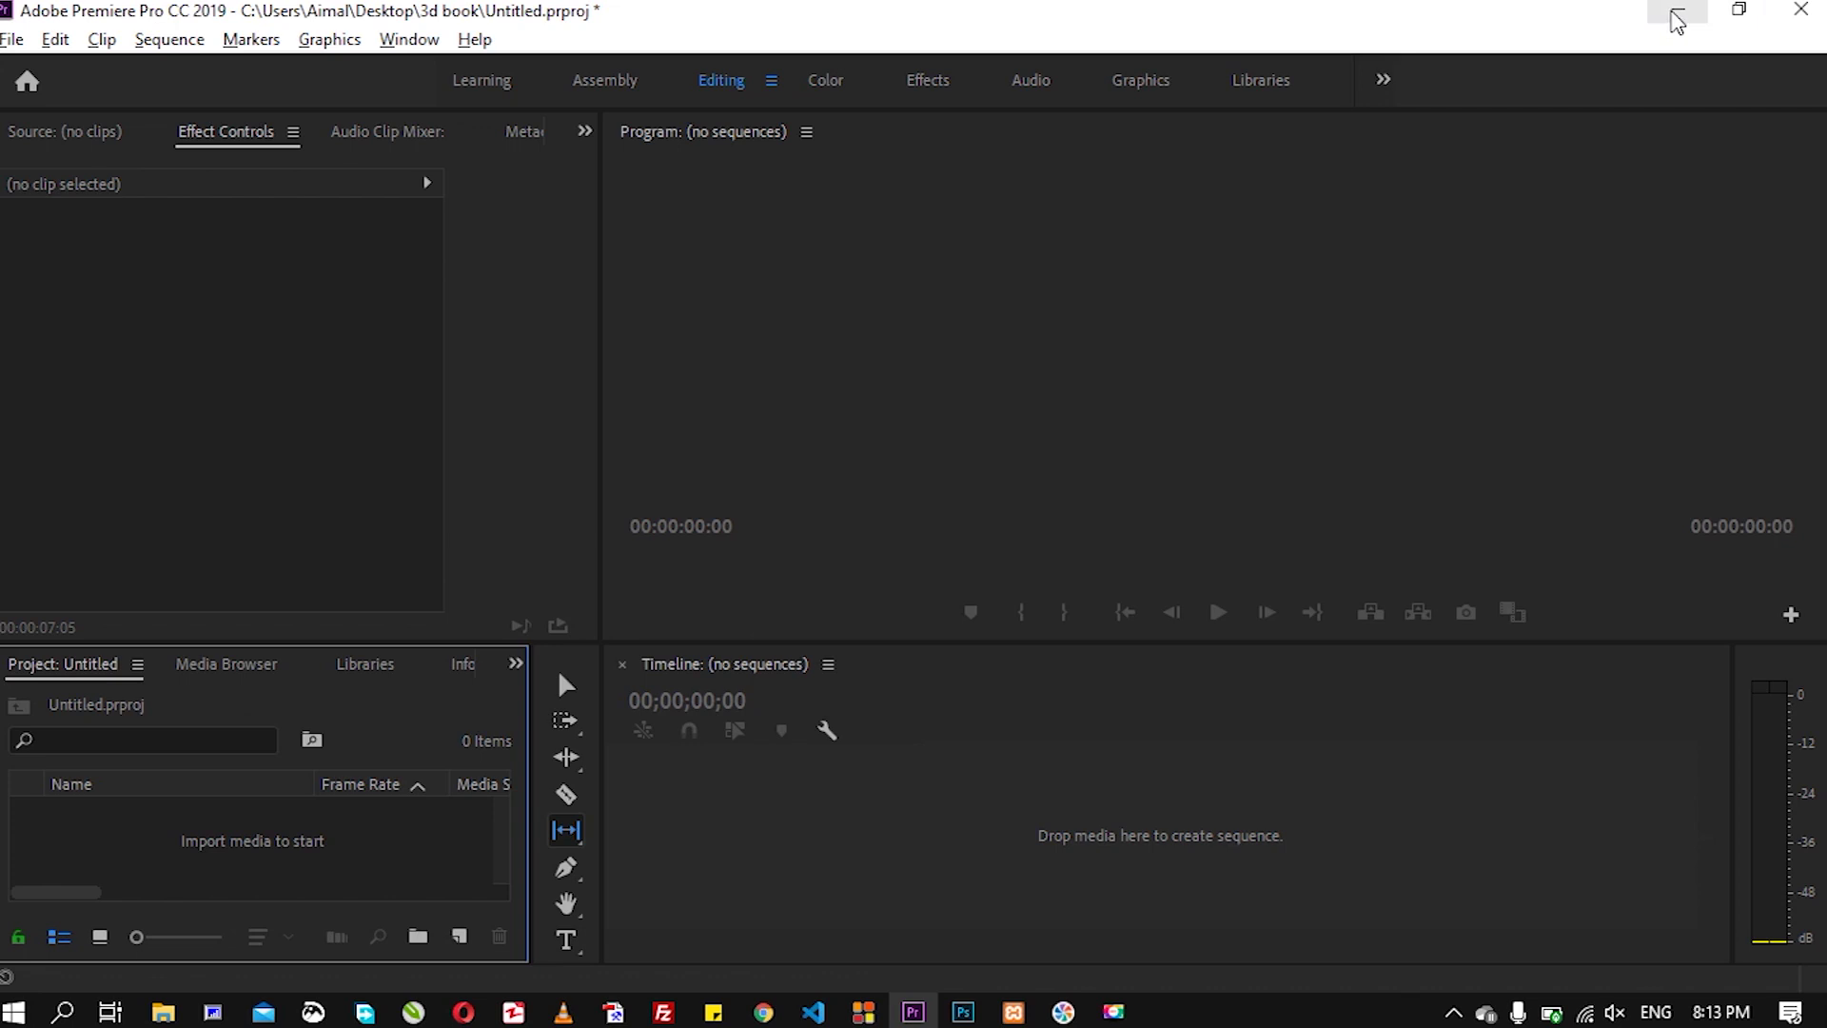
Bring Video Of Flower Blooming.mp4 from the 3d book folder into Premiere as a new sequence.
left_click(1679, 9)
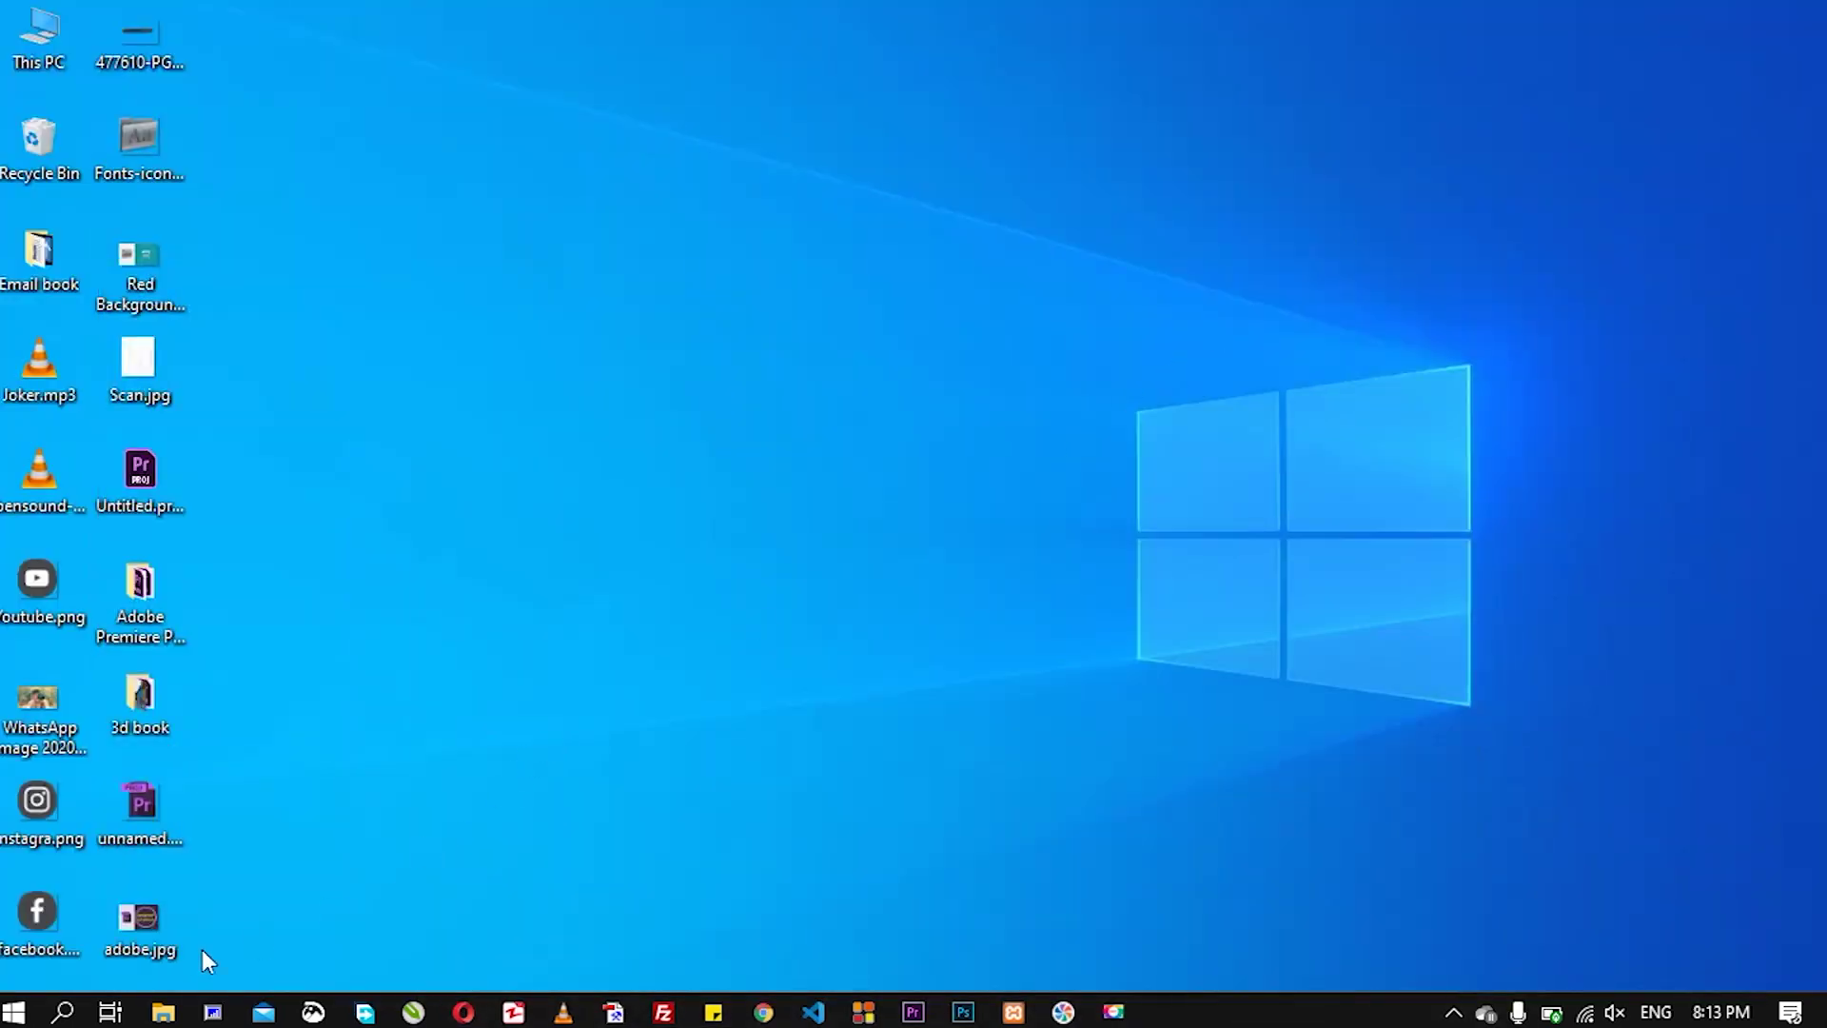
left_click(162, 1017)
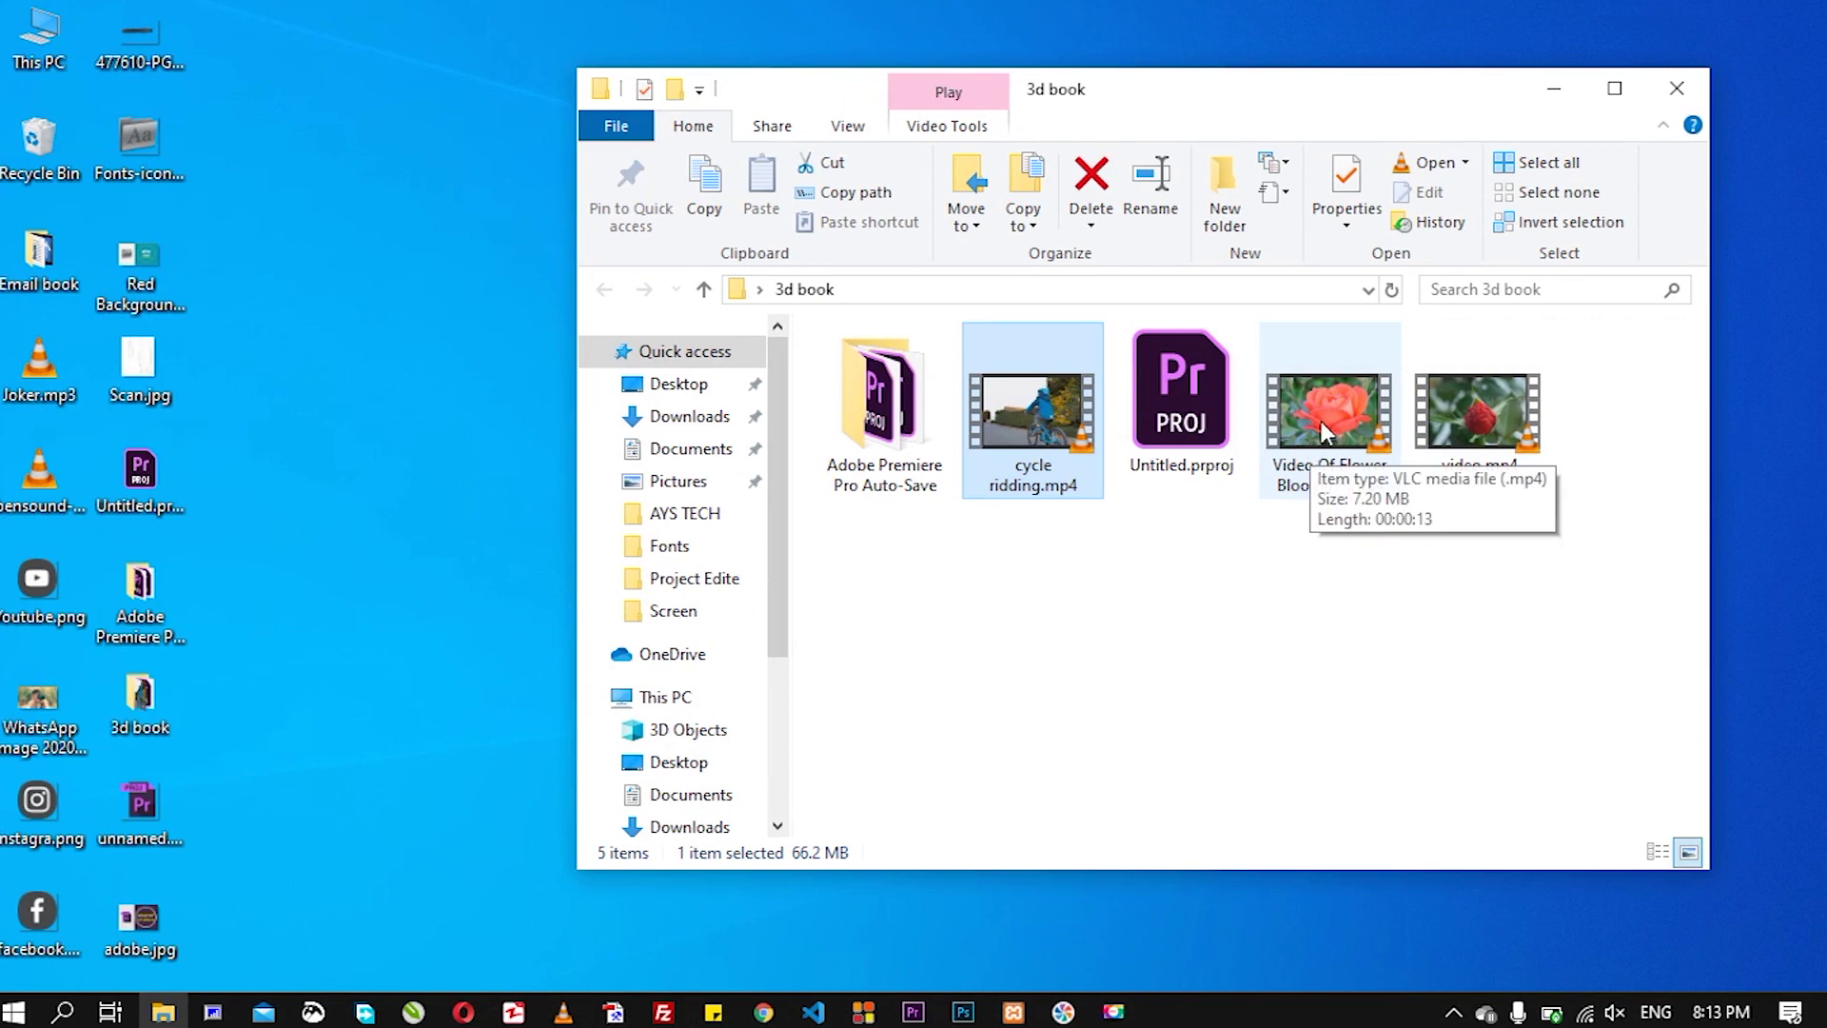
mouse_move(1322, 414)
left_mouse_down()
mouse_move(912, 1016)
mouse_move(757, 857)
left_mouse_up()
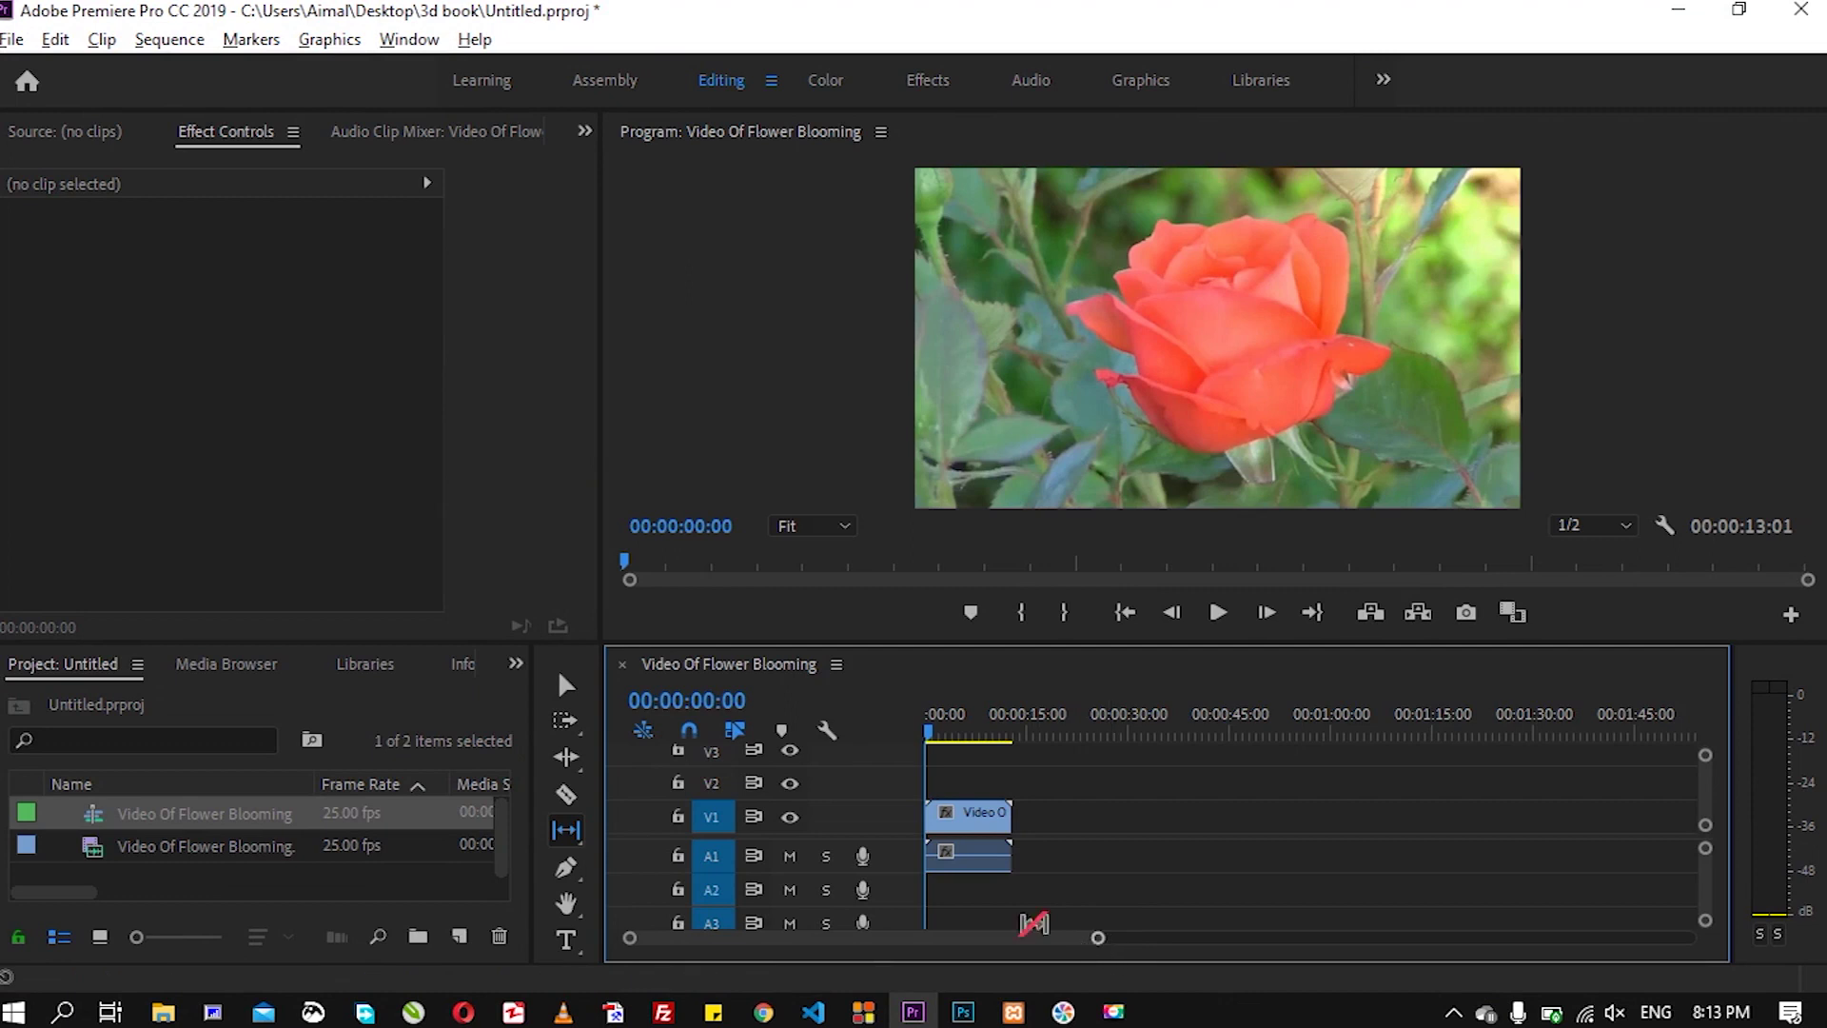
With the Selection tool, zoom the timeline, make the program monitor taller, and select the V1 flower clip.
left_click(567, 682)
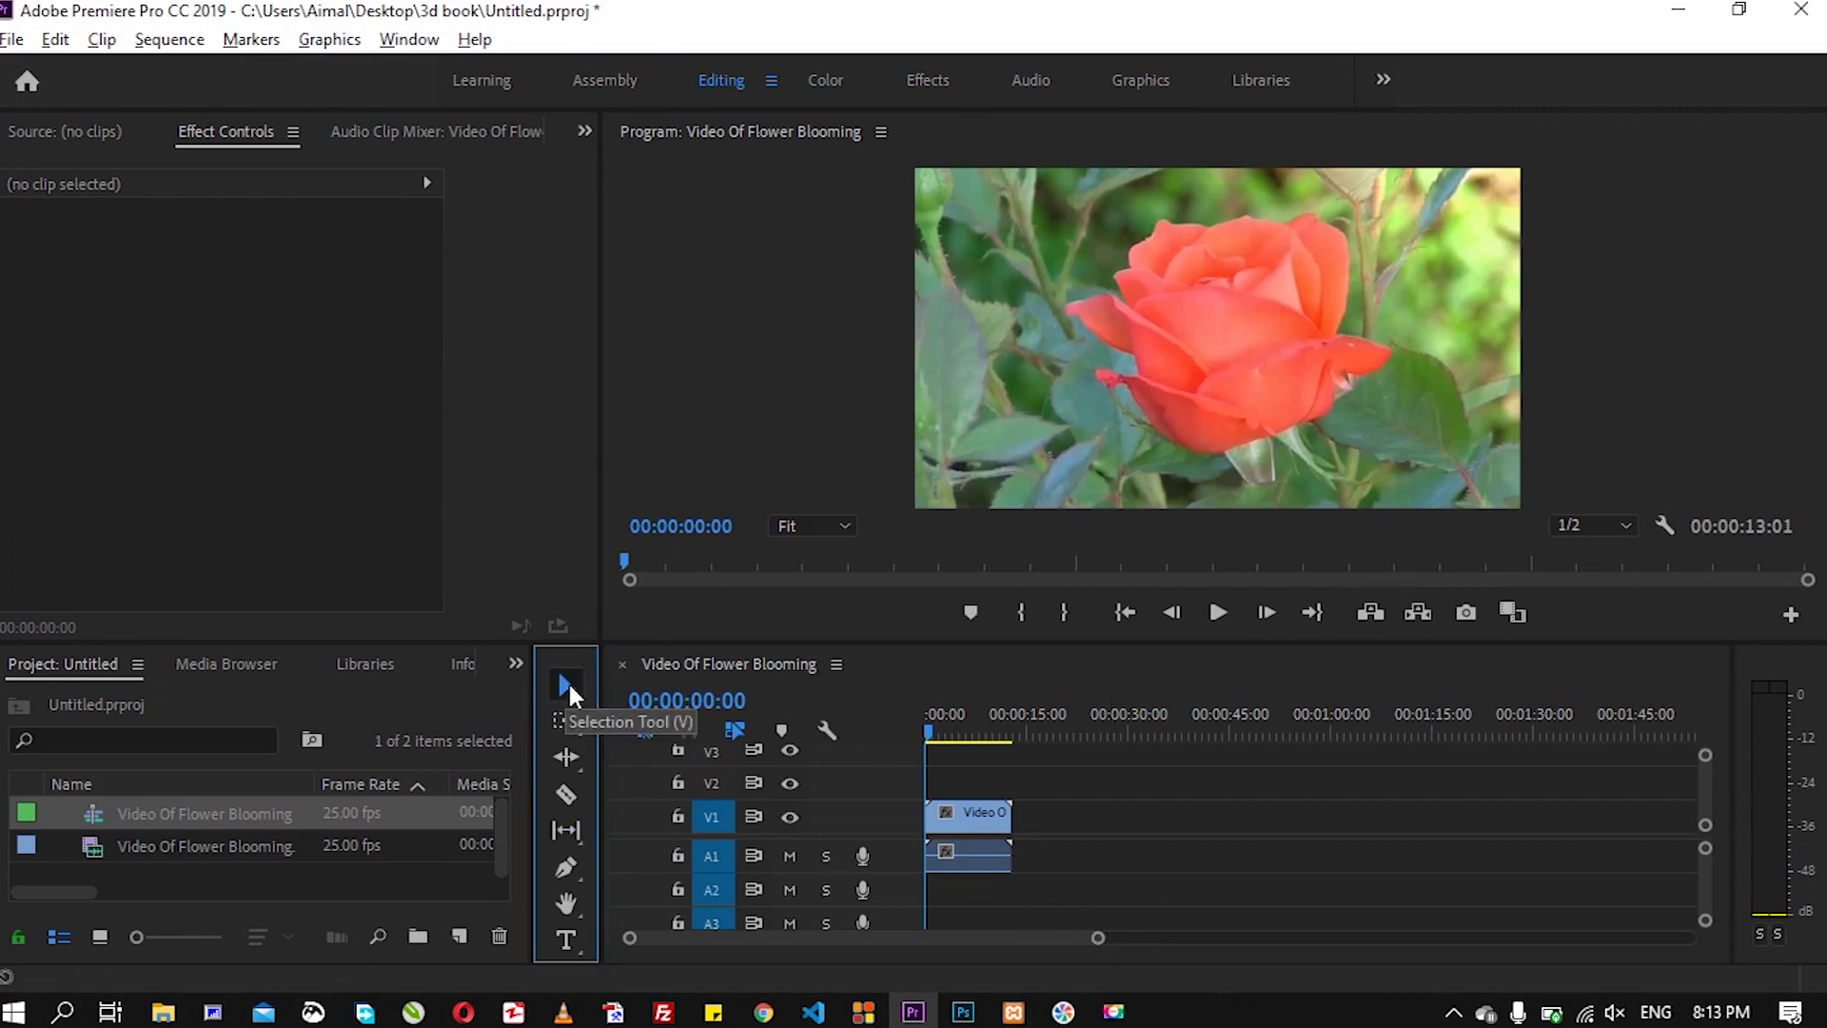
left_click_drag(1099, 942, 954, 953)
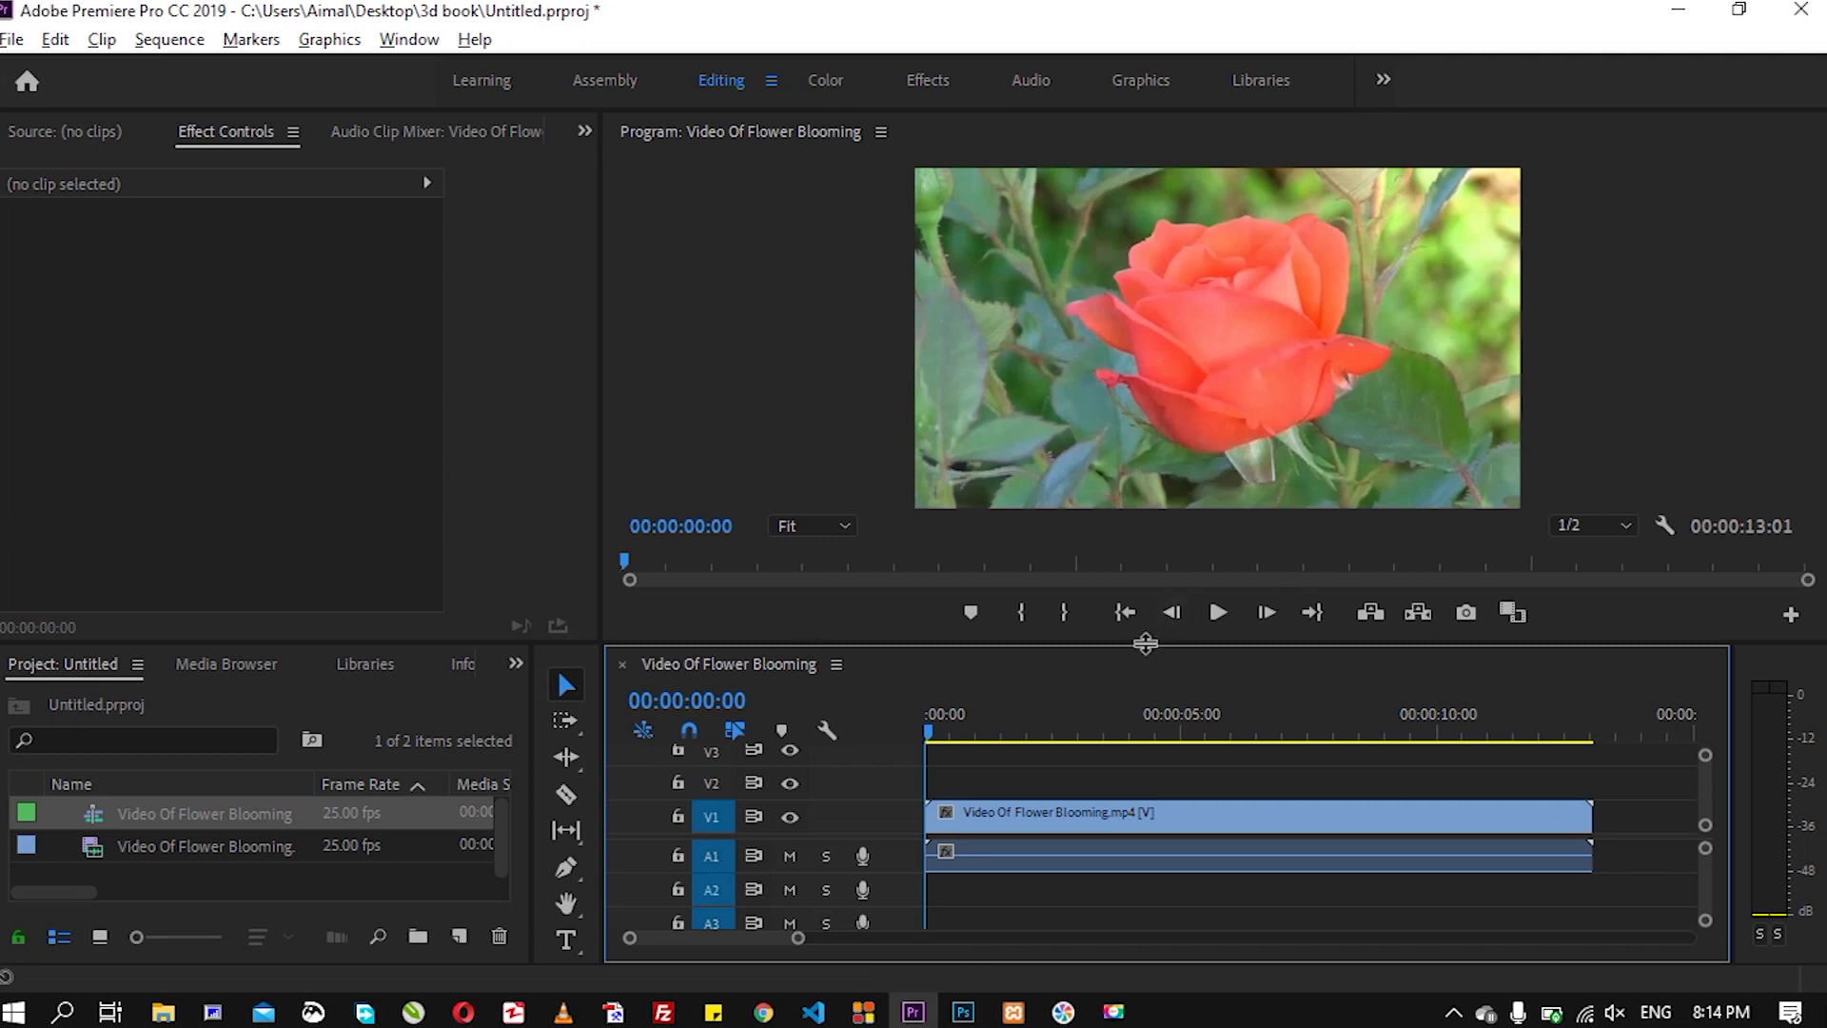
left_click_drag(1144, 645, 1135, 709)
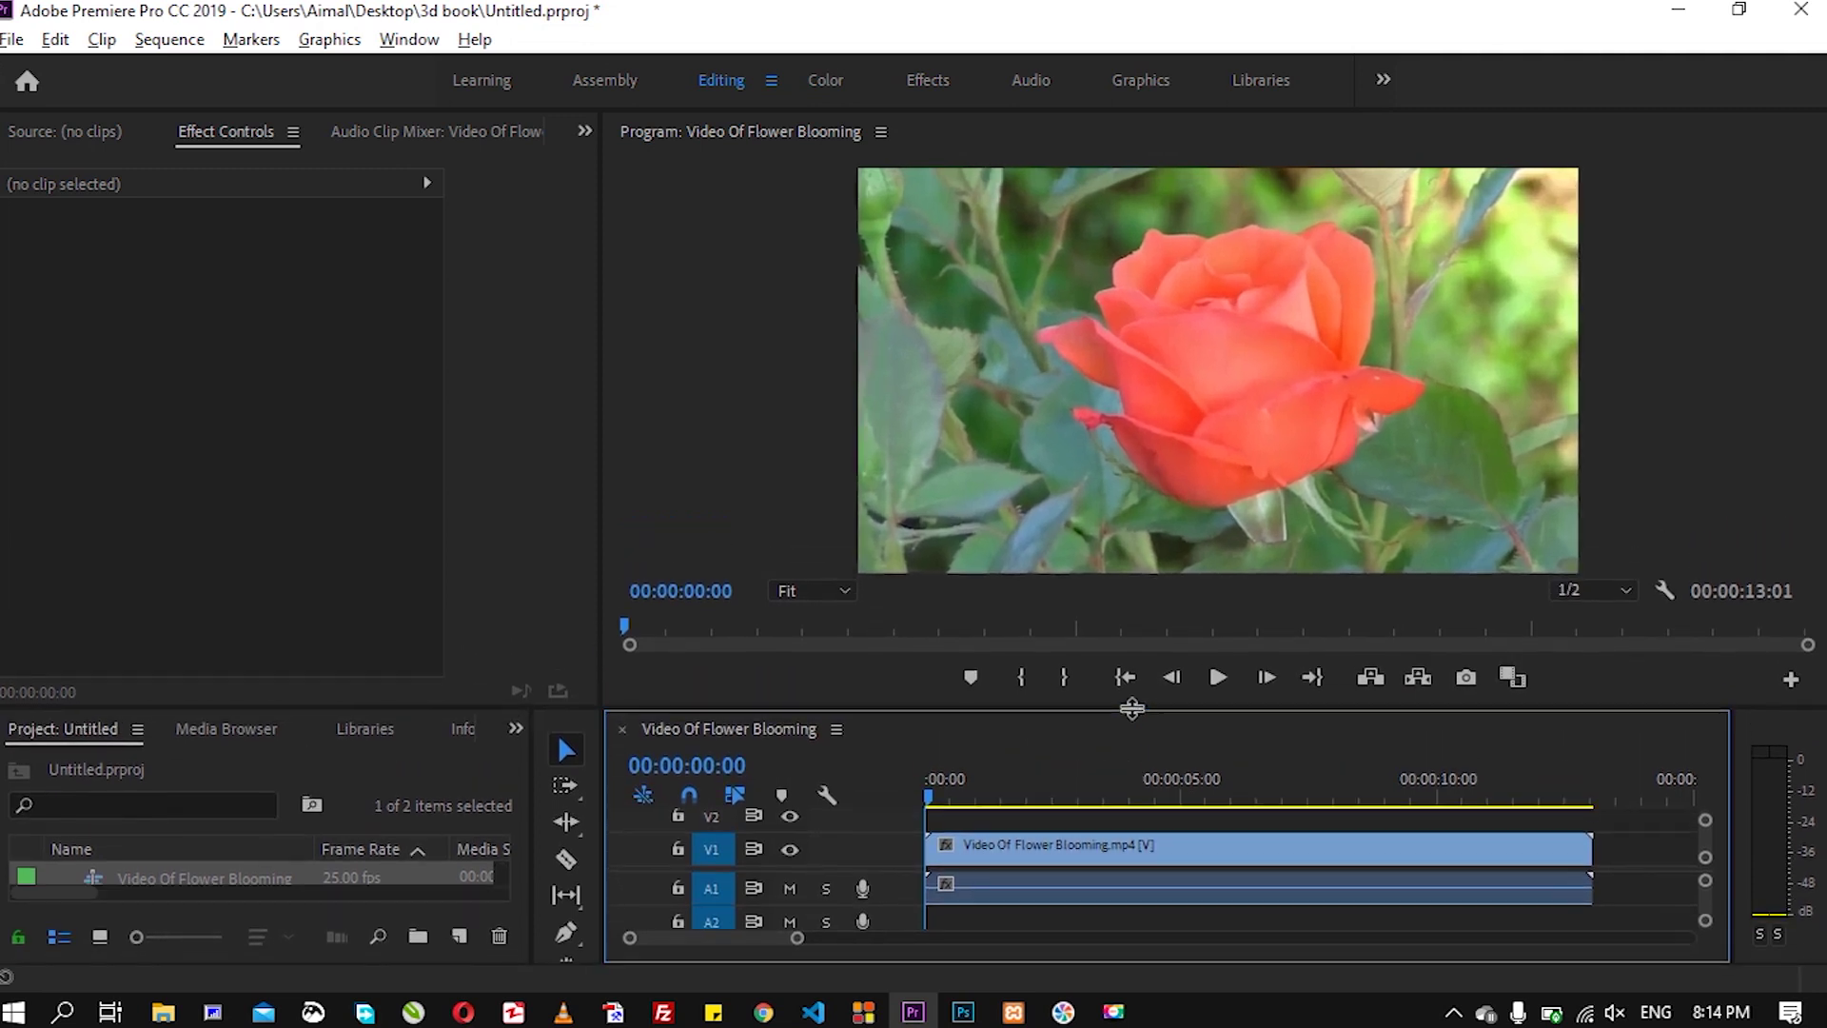
left_click(999, 858)
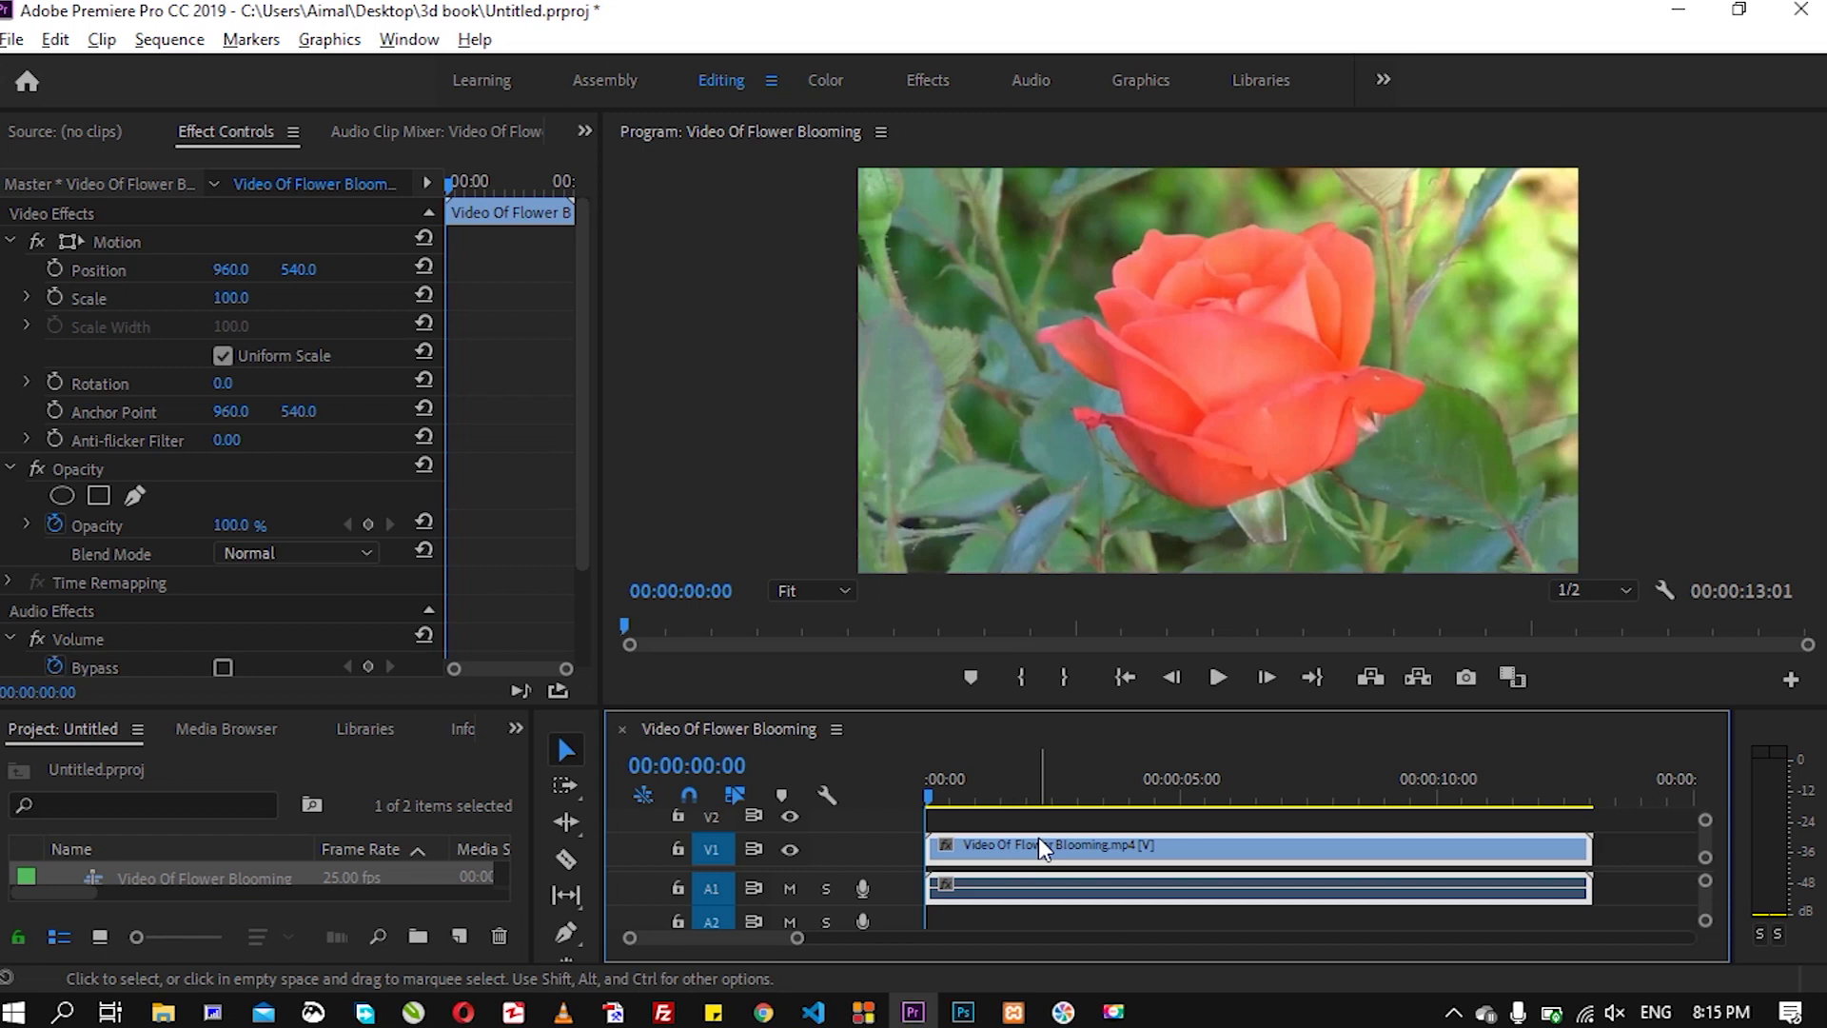
In the Color workspace, collapse Color Wheels & Match, expand HSL Secondary, and widen the Program monitor.
left_click(825, 86)
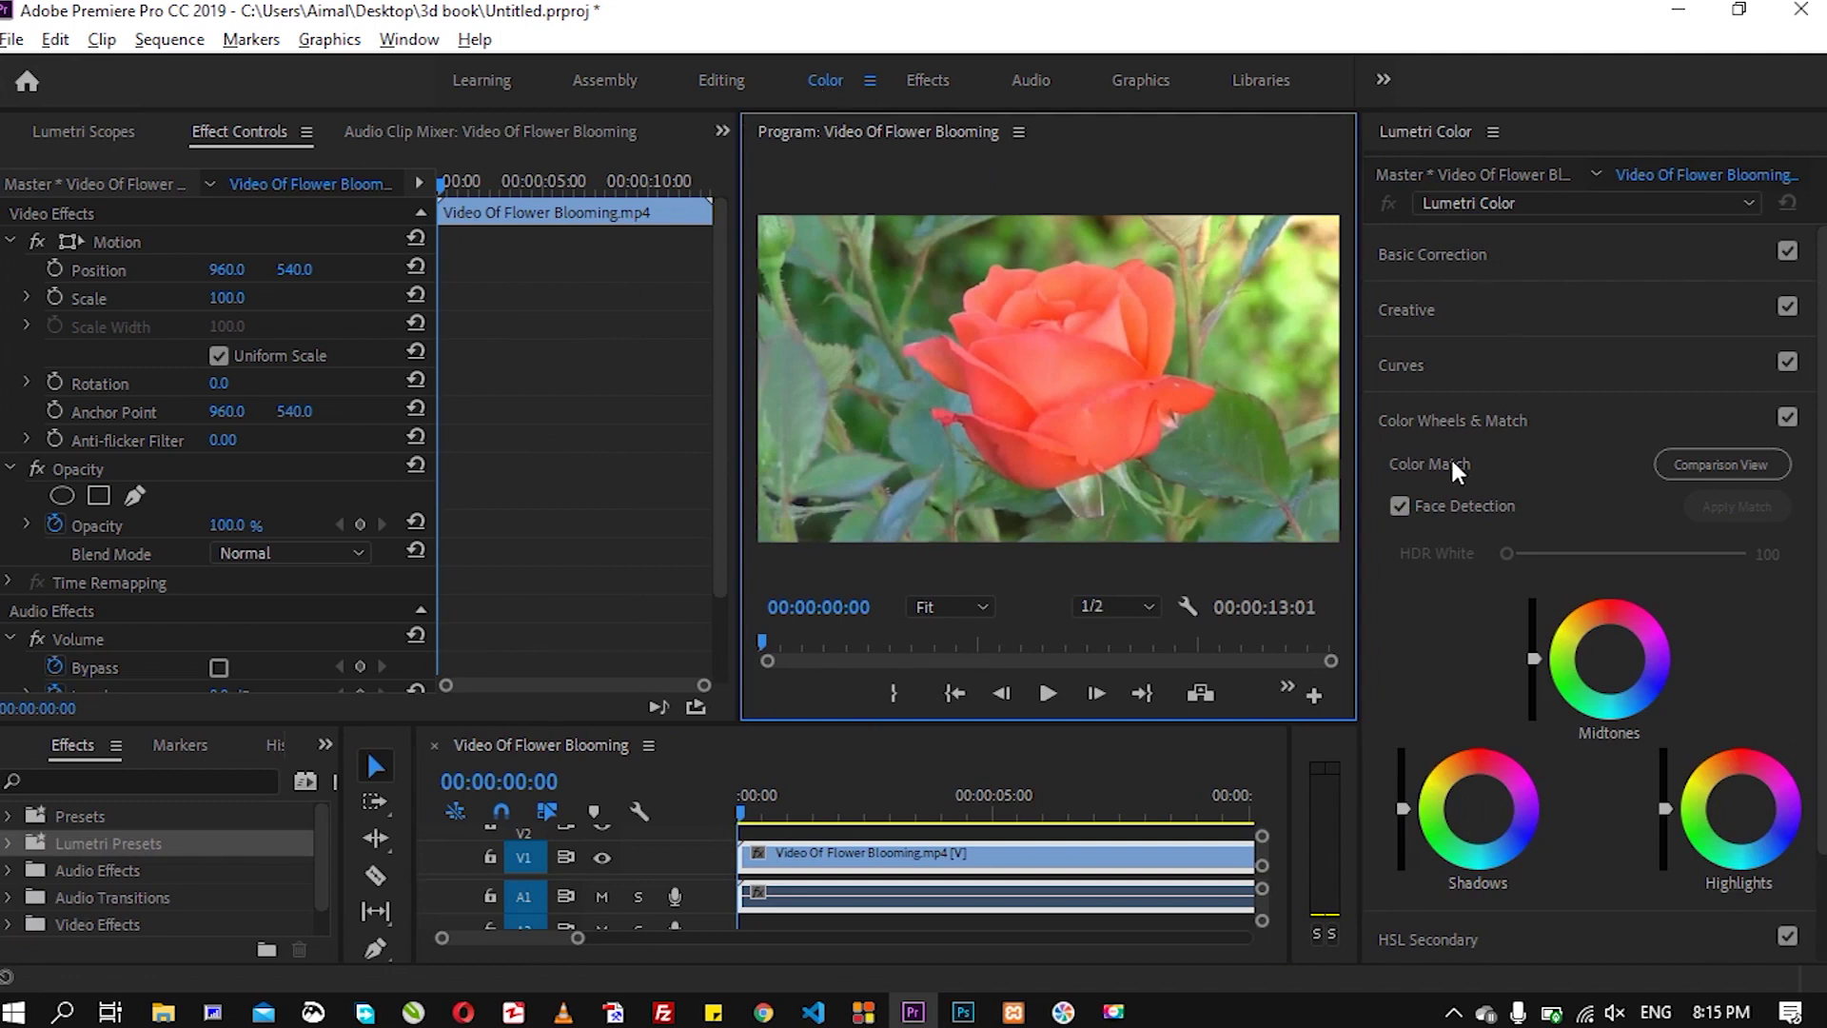
left_click(1515, 422)
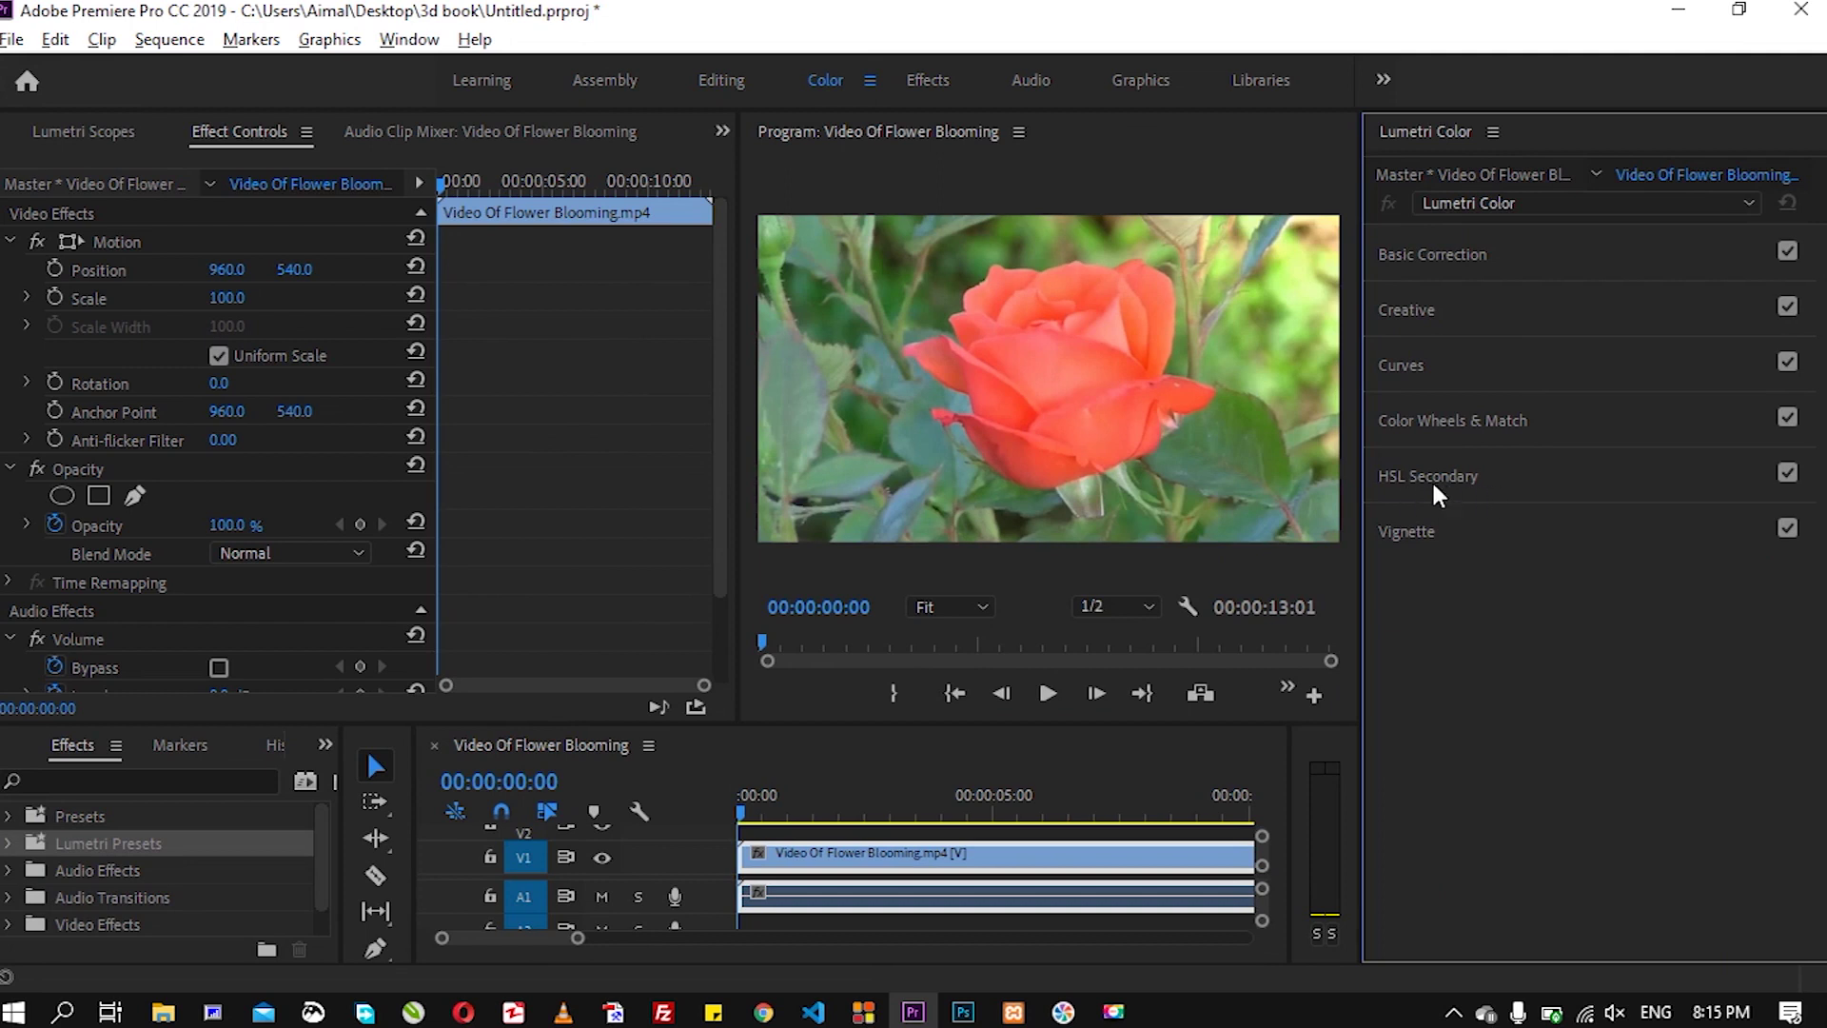
left_click(1439, 480)
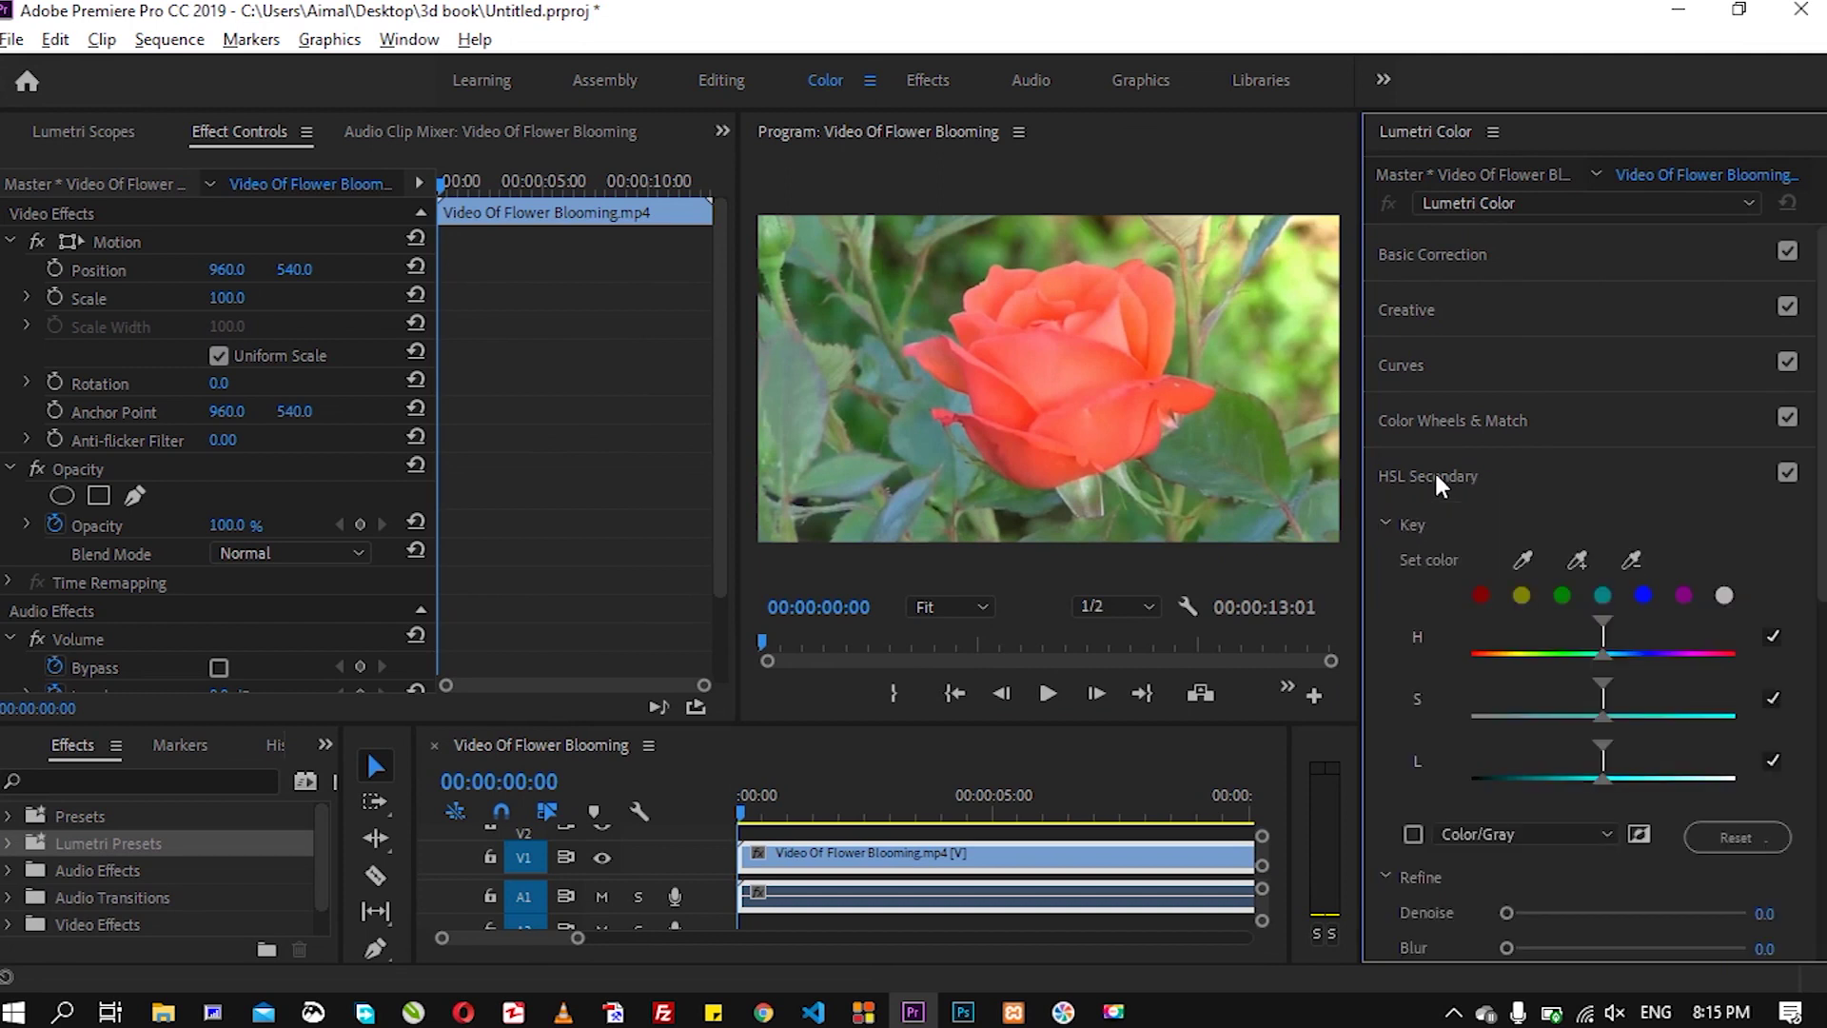
scroll(1818, 485, "down", 3)
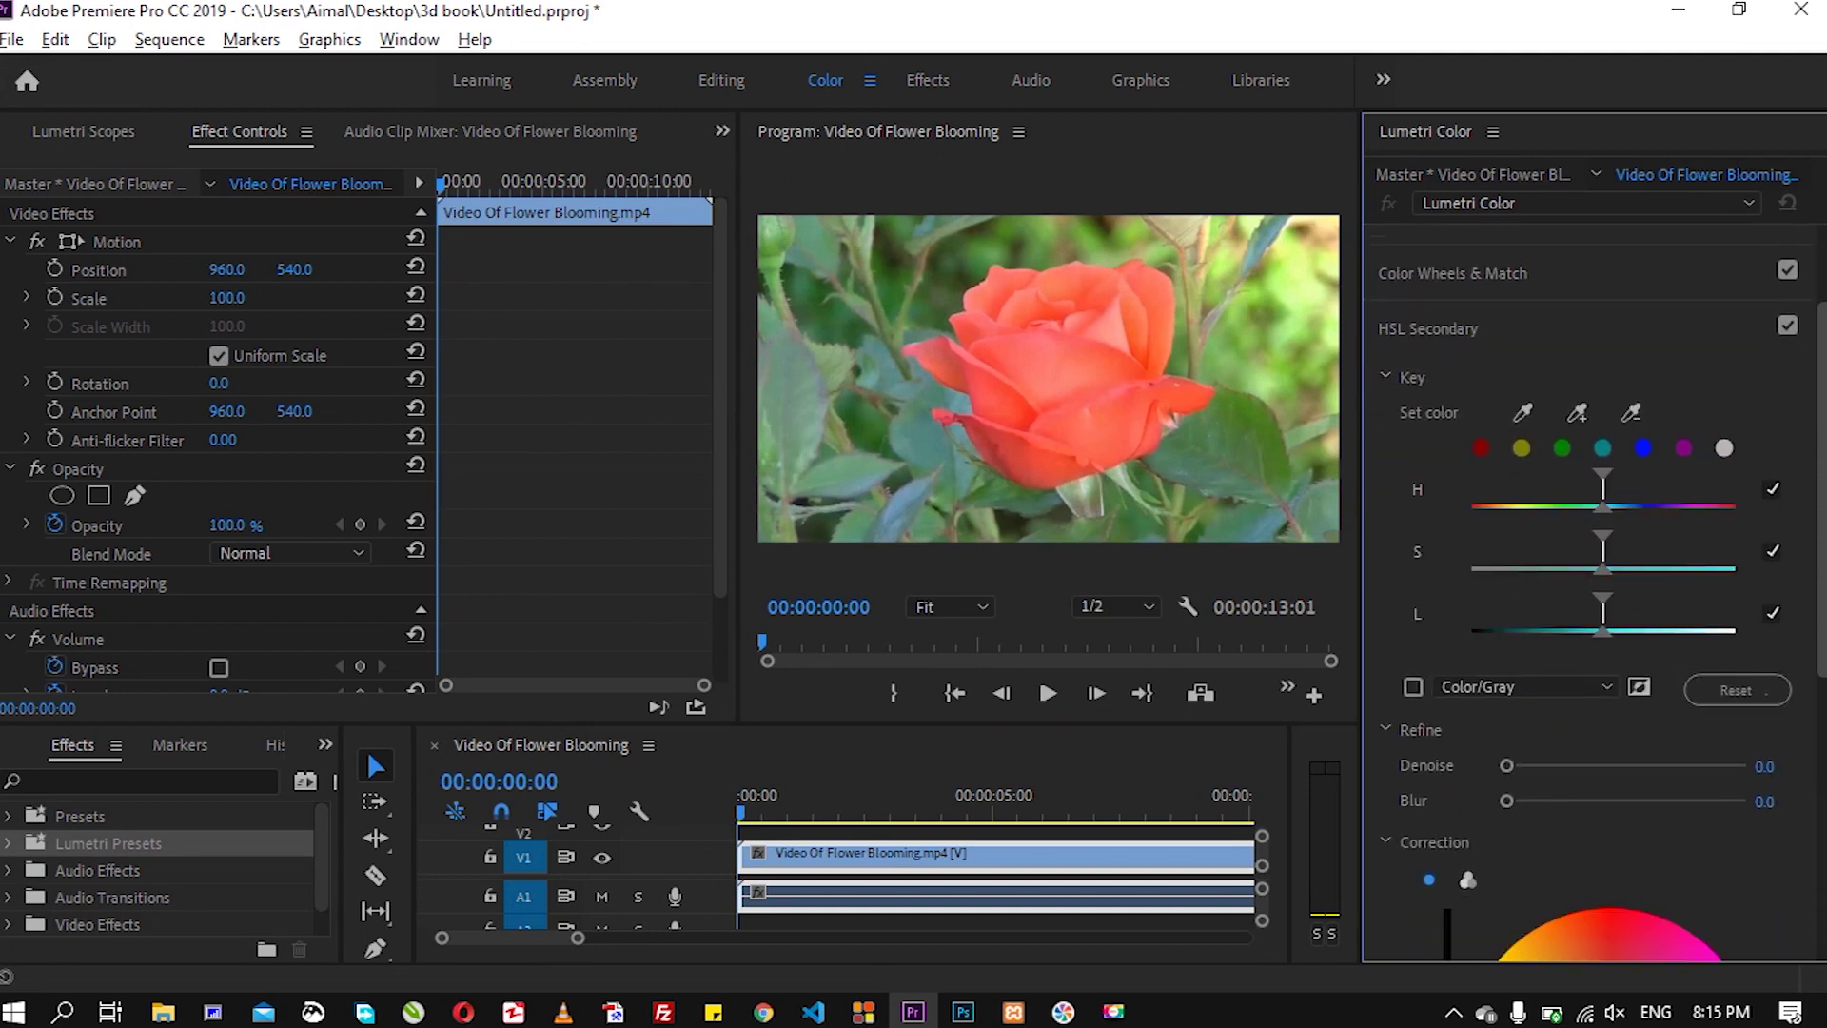
scroll(1475, 504, "down", 2)
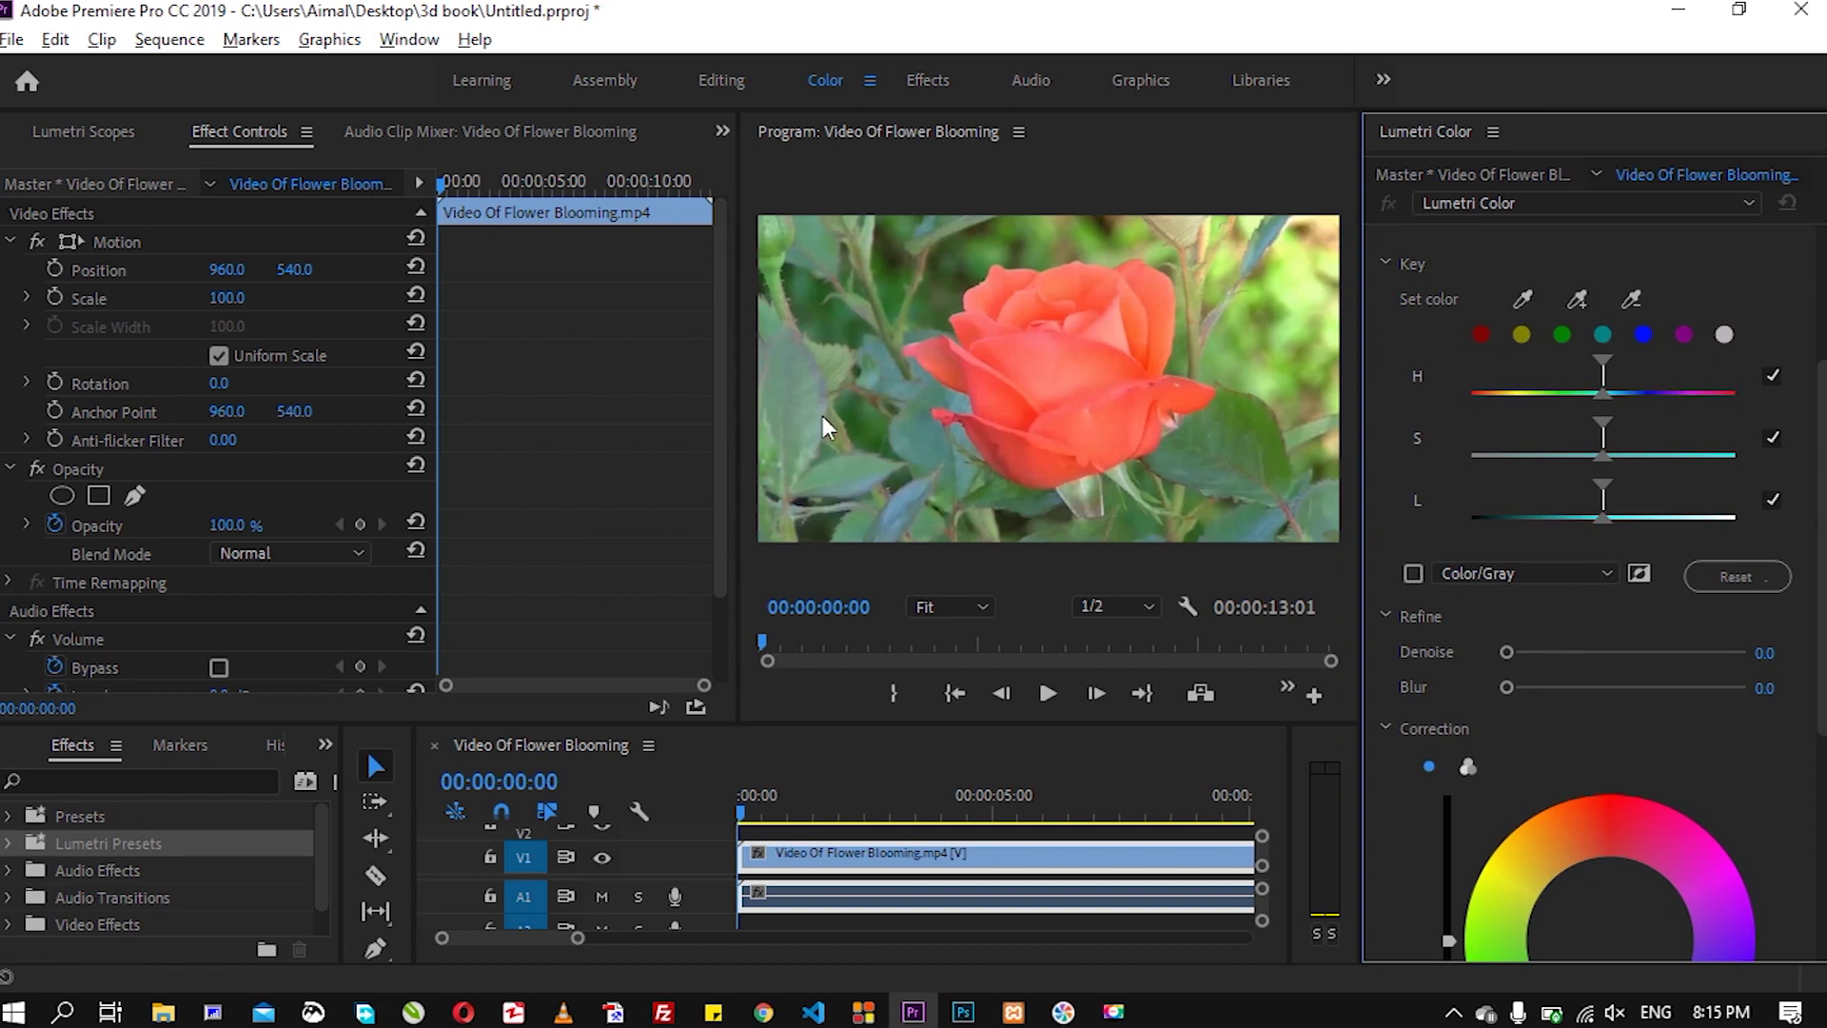
left_click_drag(740, 429, 416, 460)
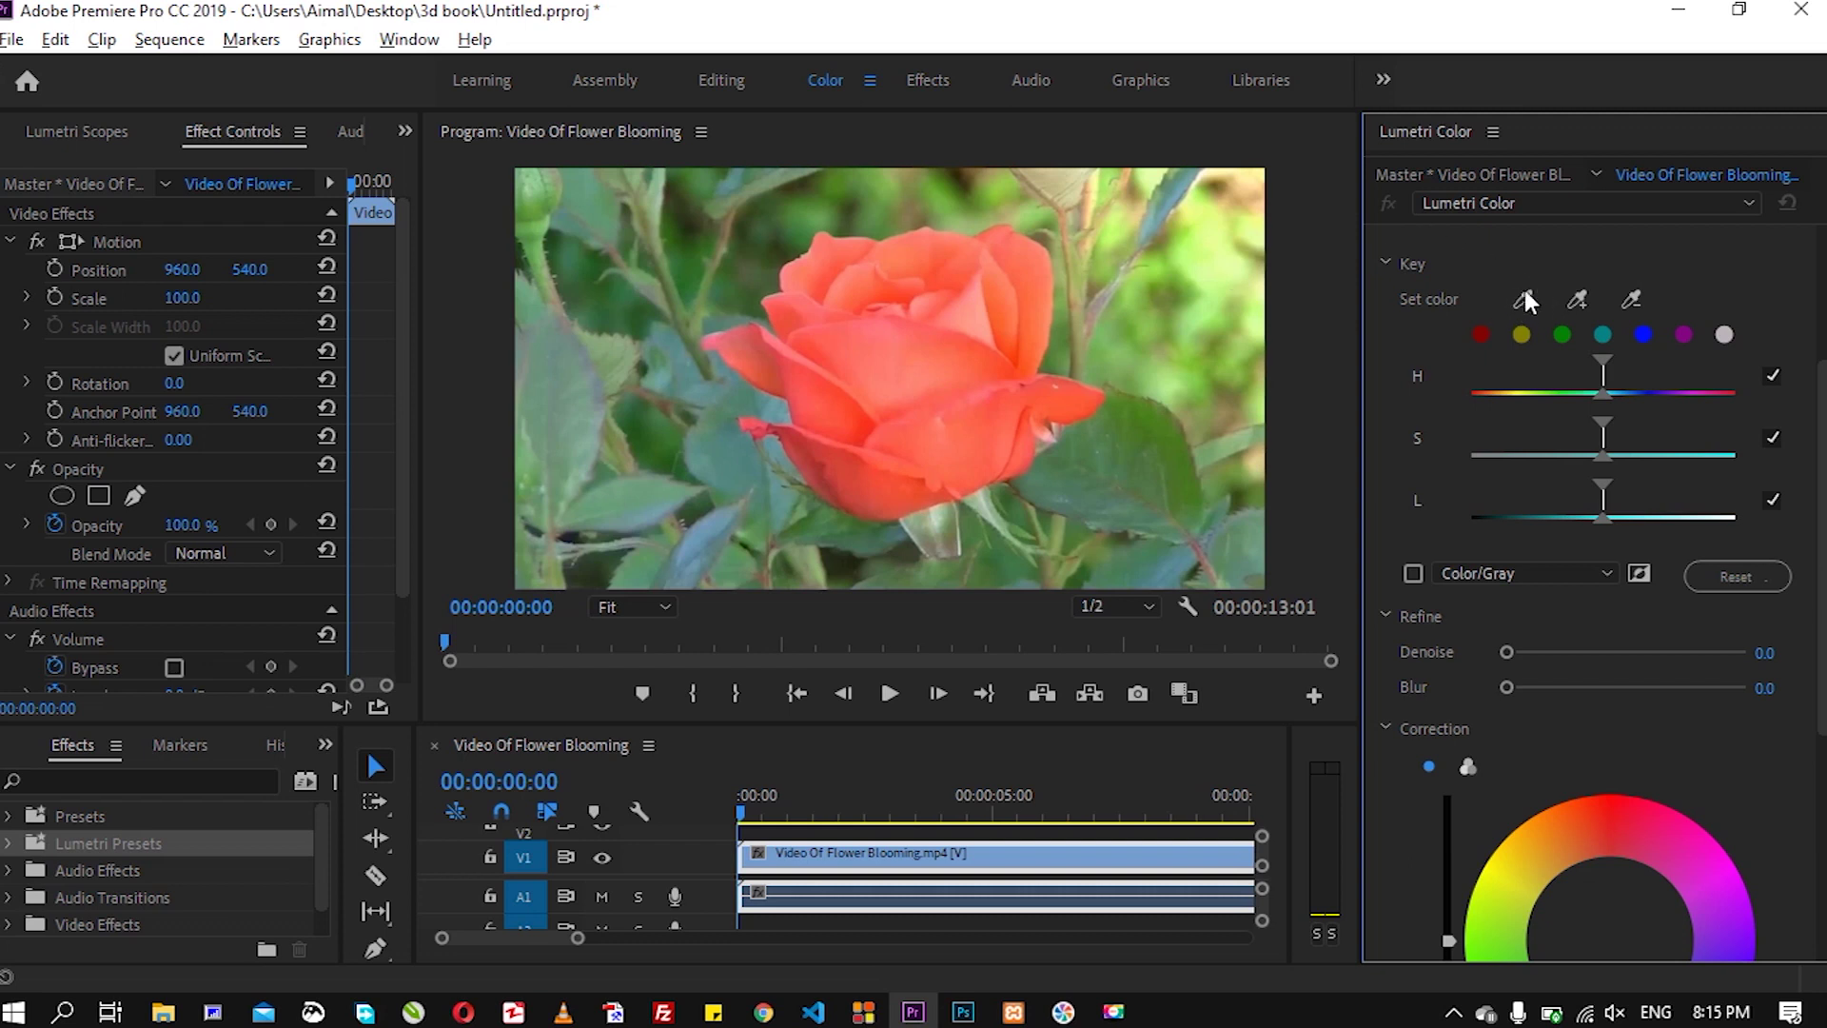
Key the rose's red with the Set color eyedropper and preview it in Color/Gray mode.
left_click(1523, 300)
left_click(947, 362)
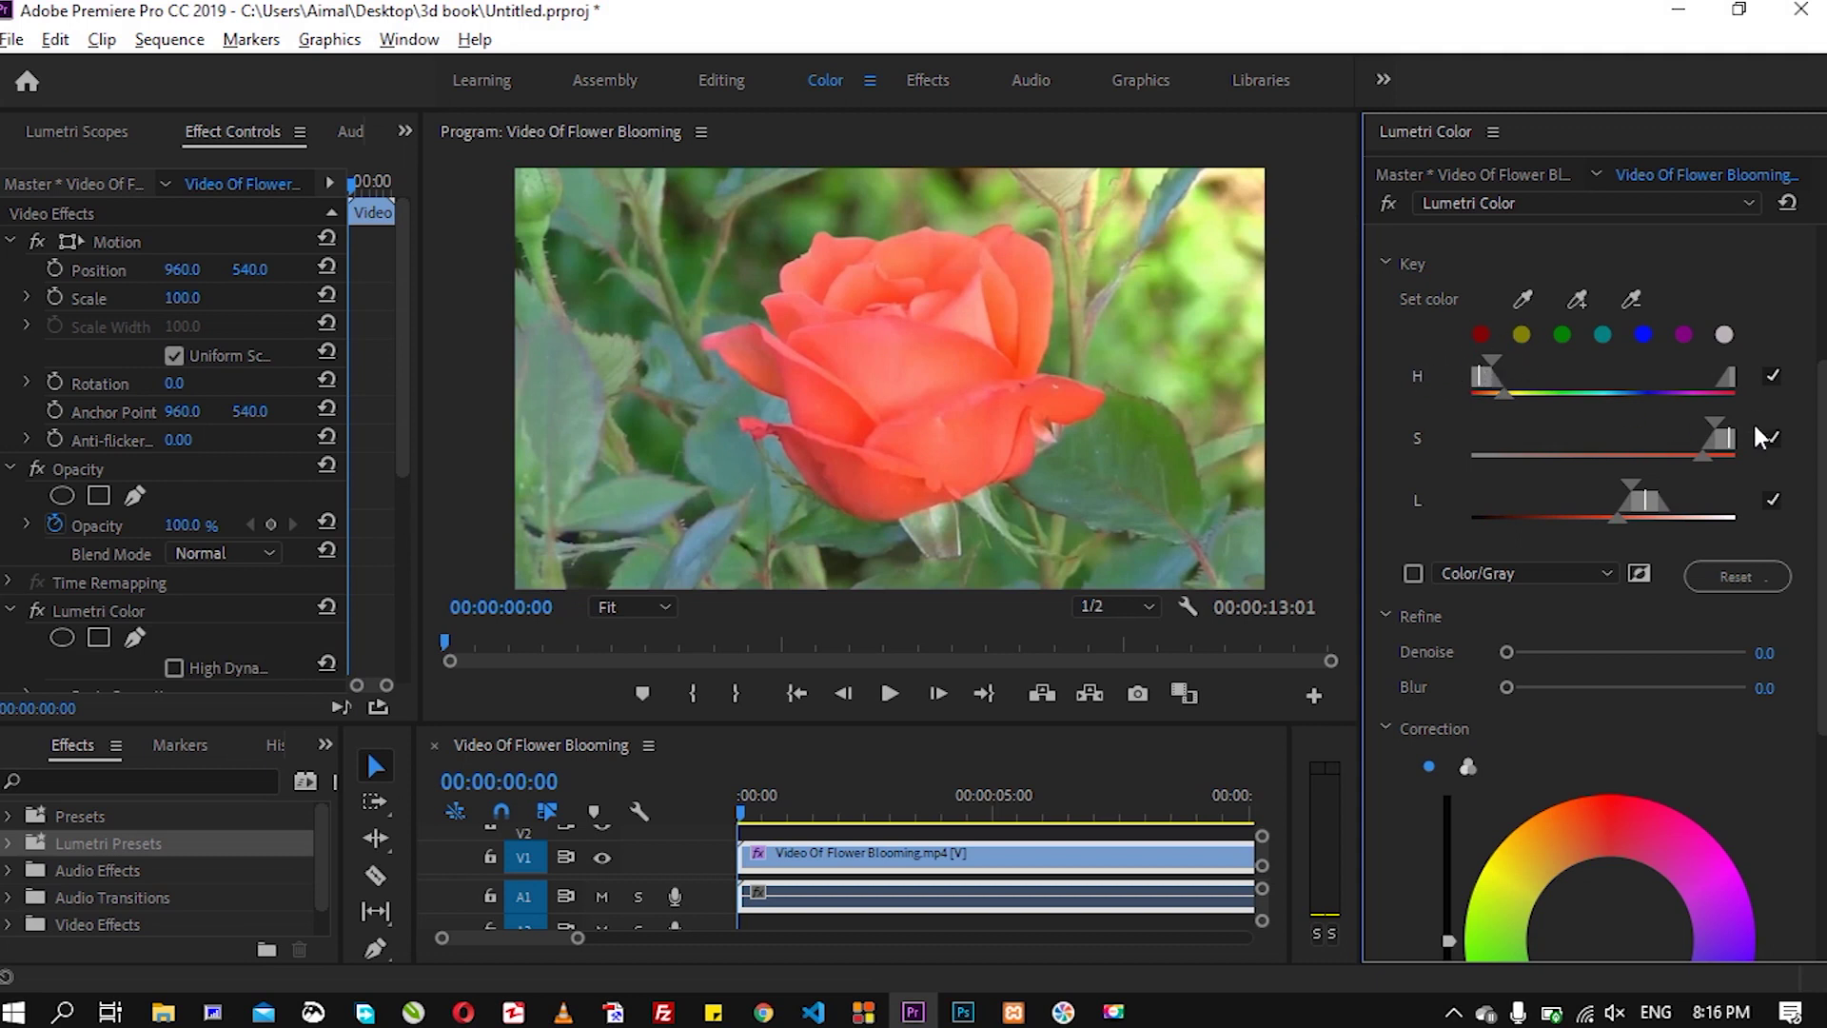
left_click(1412, 574)
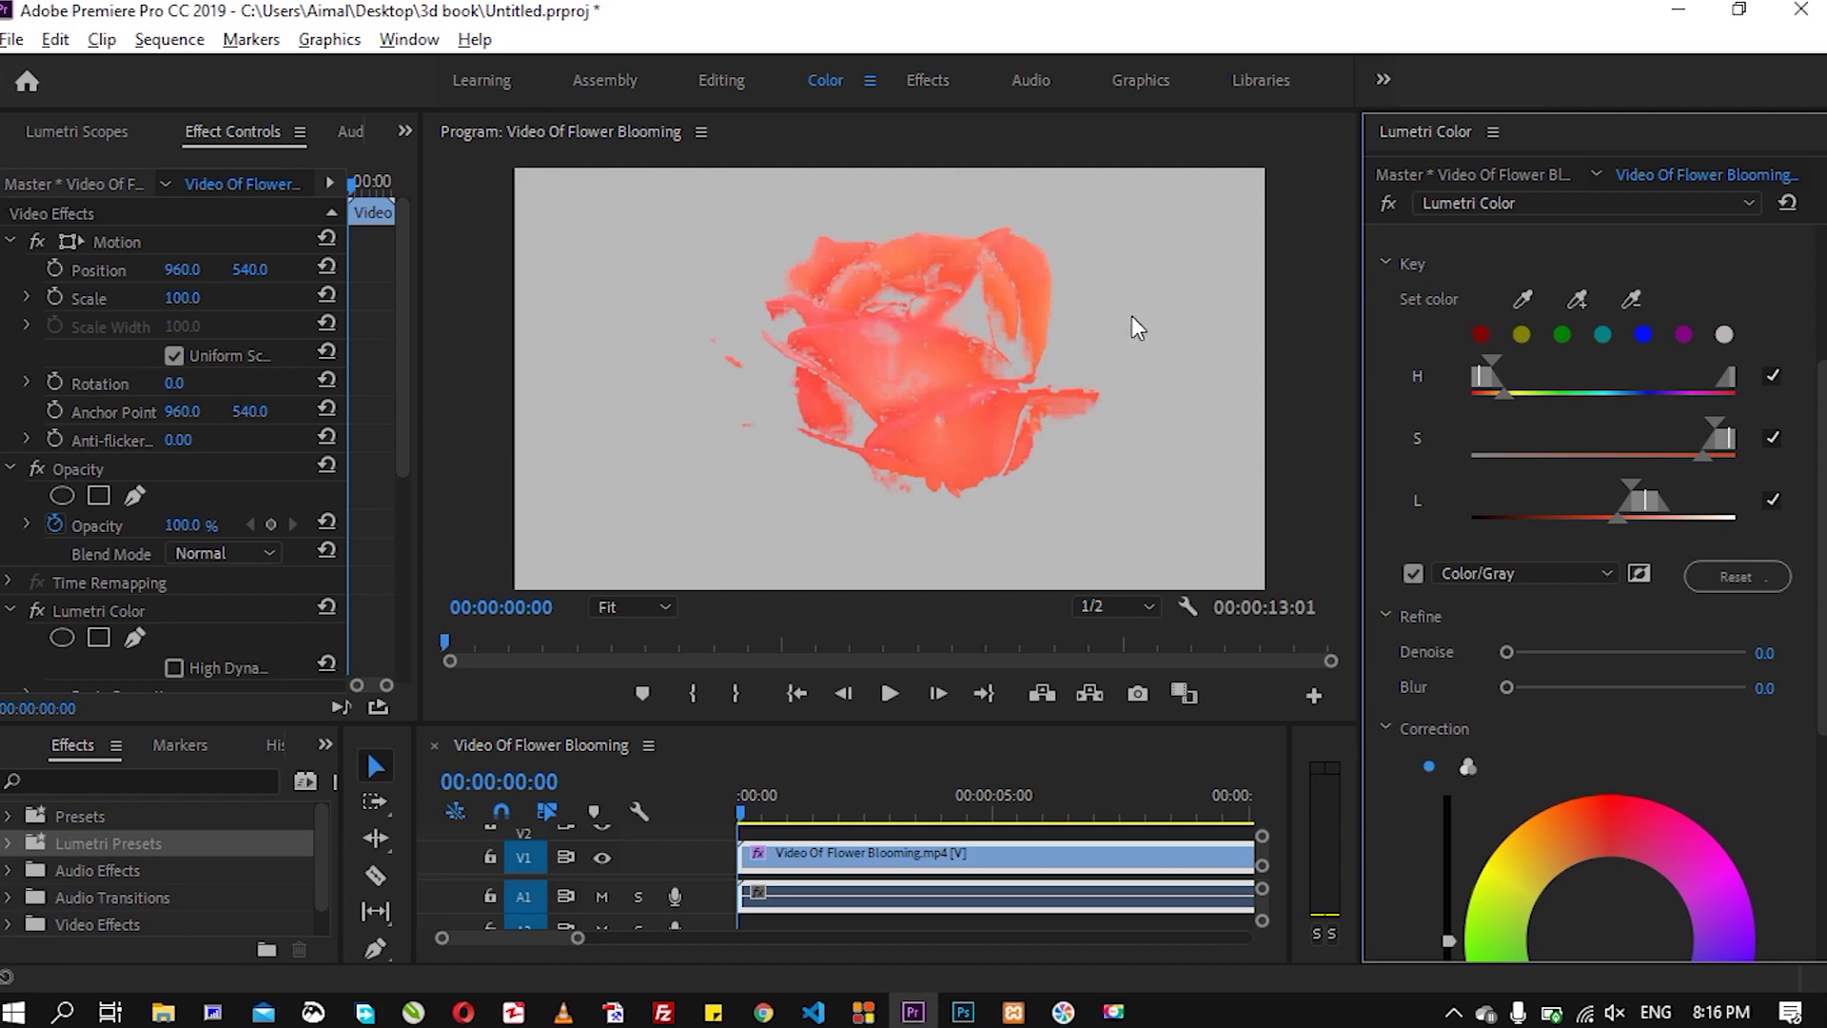
Change the key preview from Color/Gray to Color/Black, then to White/Black.
left_click(1540, 575)
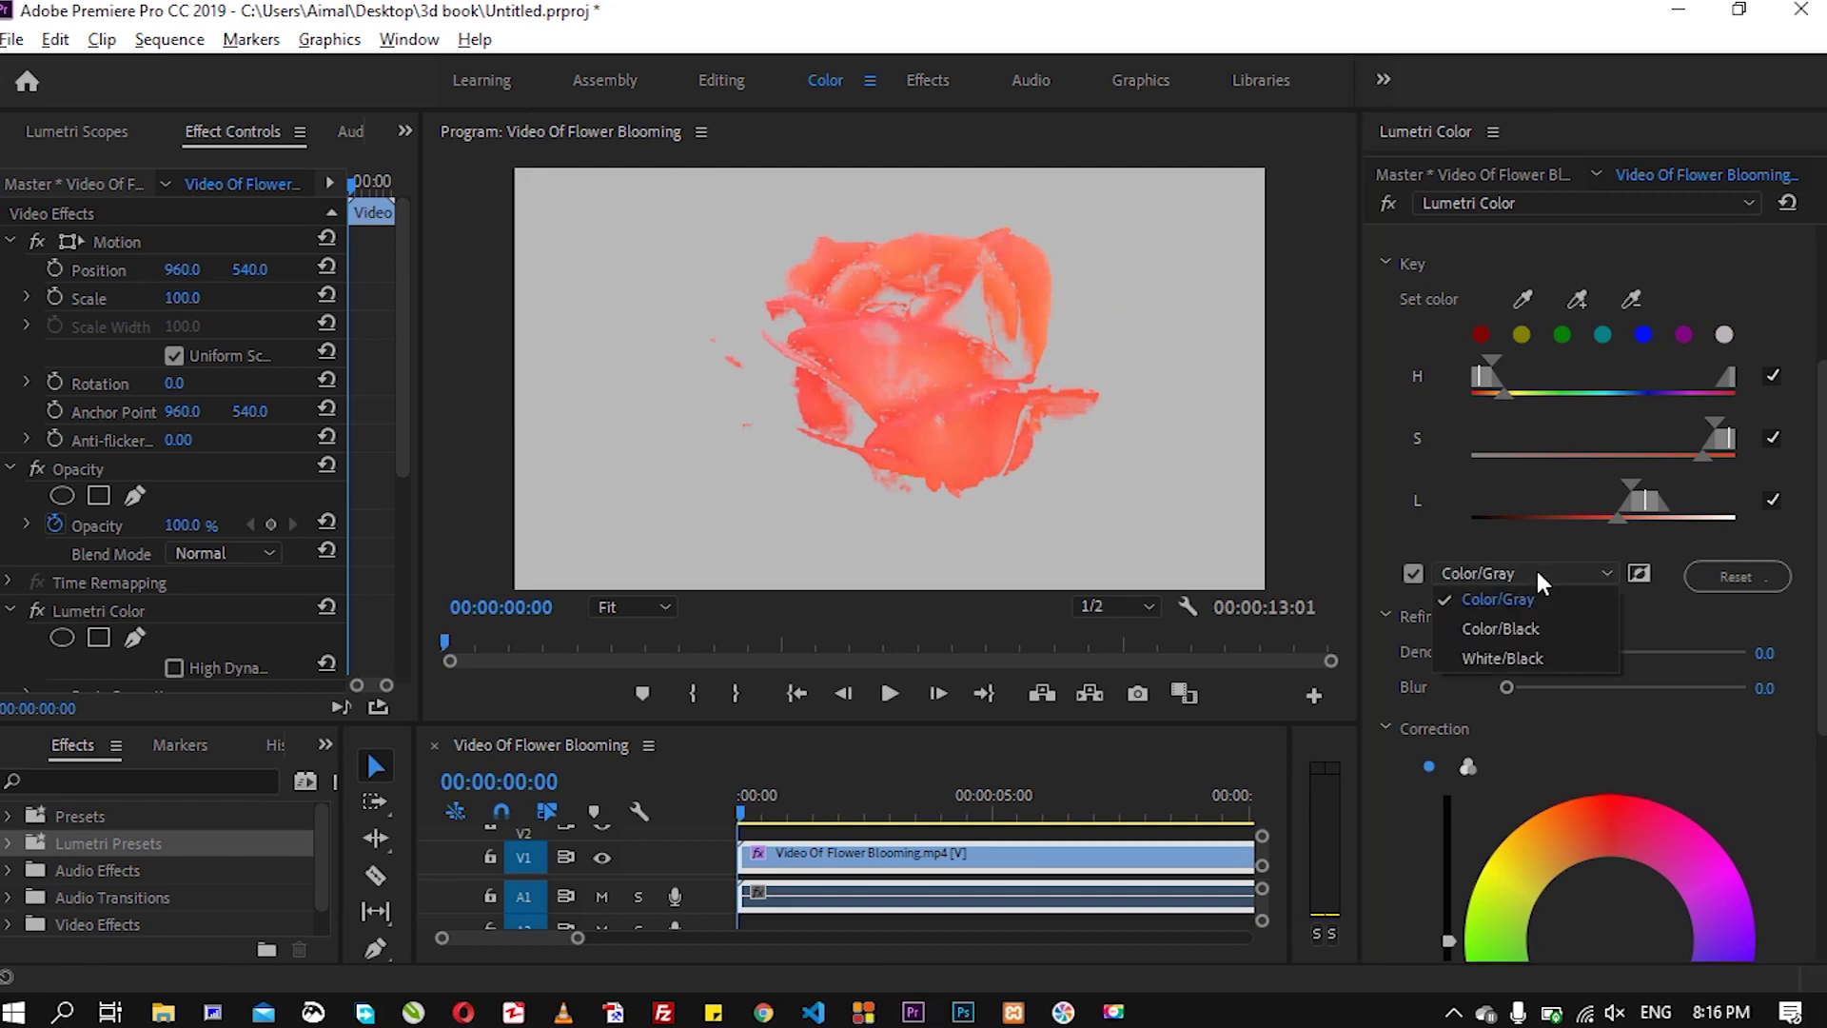
left_click(1511, 630)
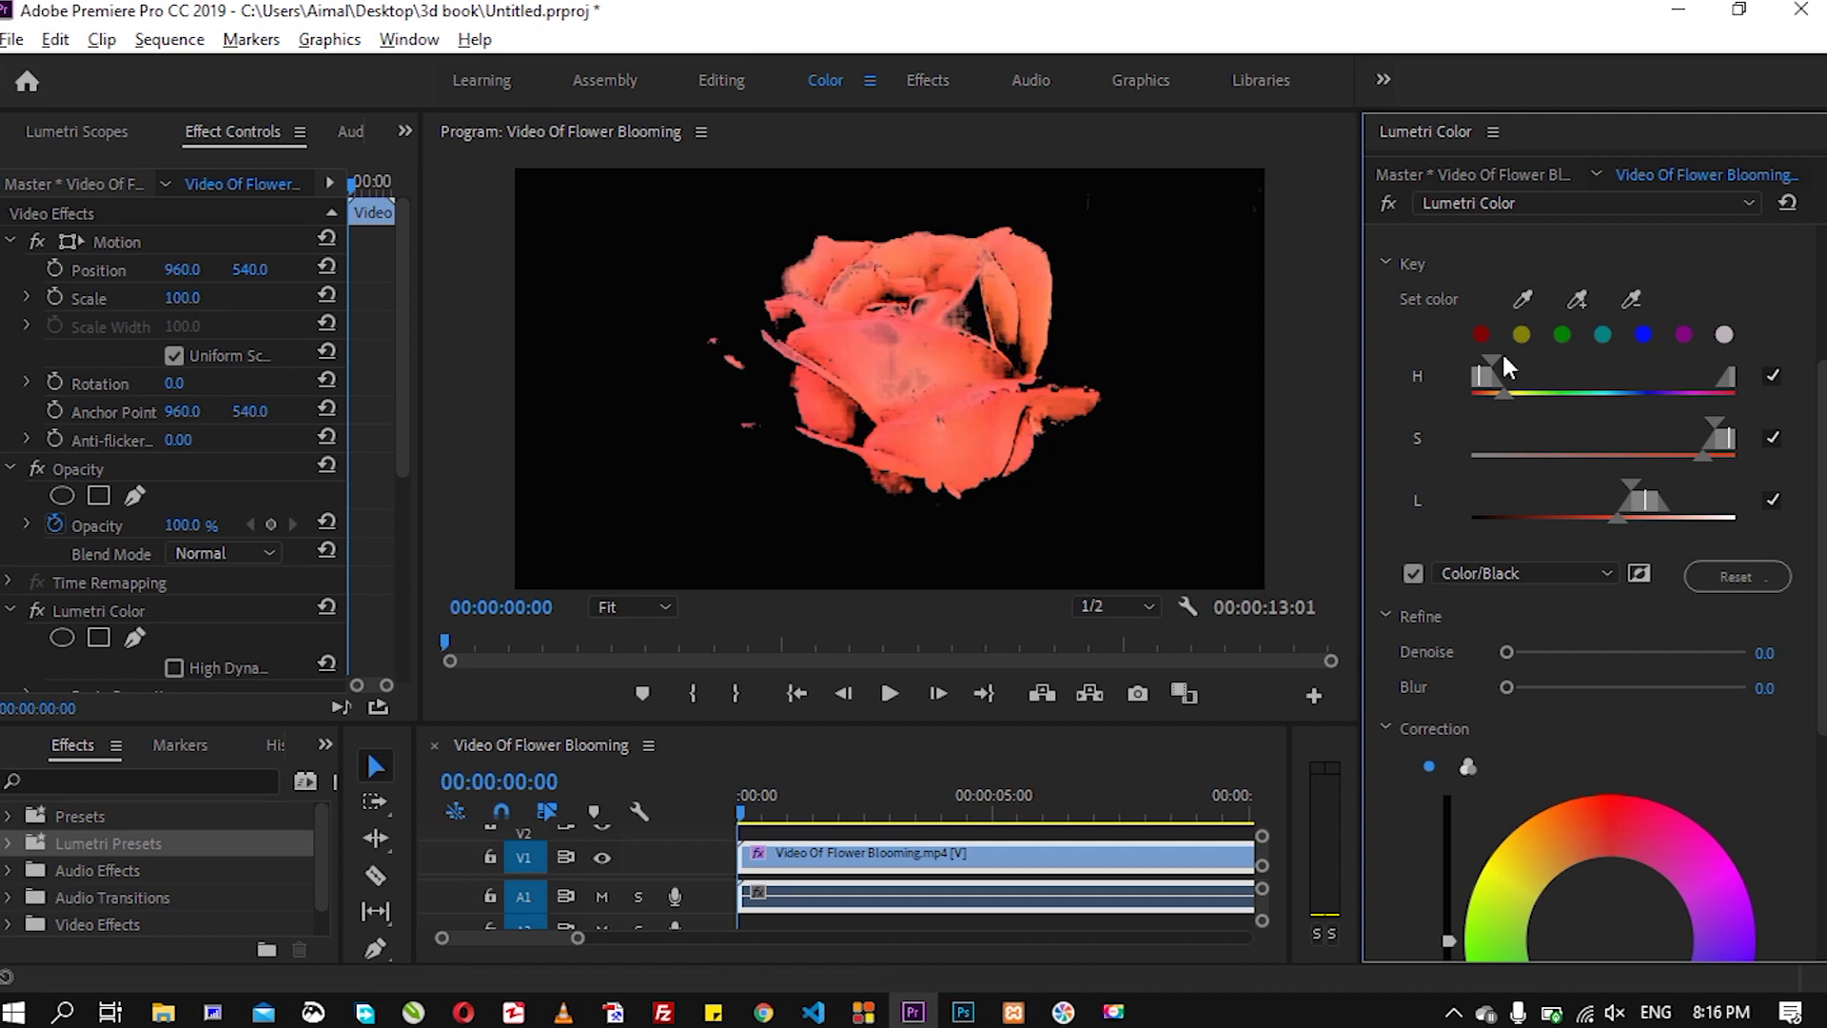
left_click(1580, 571)
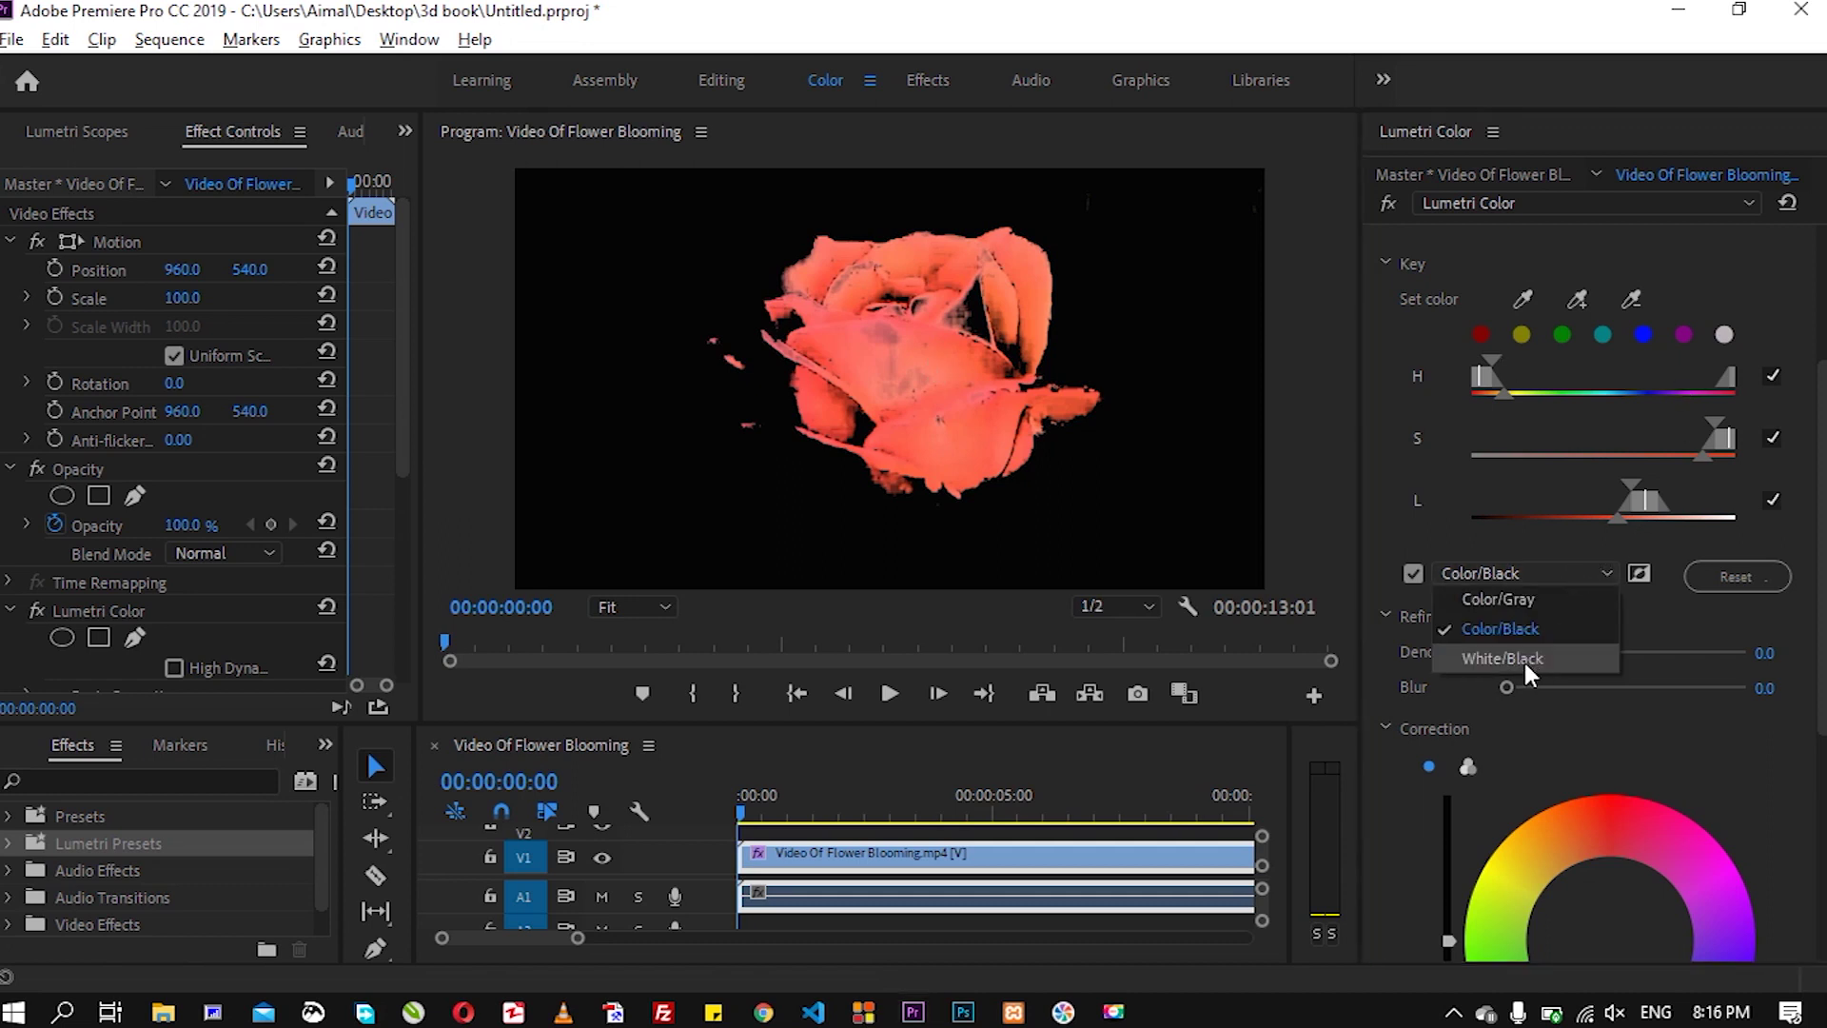
left_click(1517, 659)
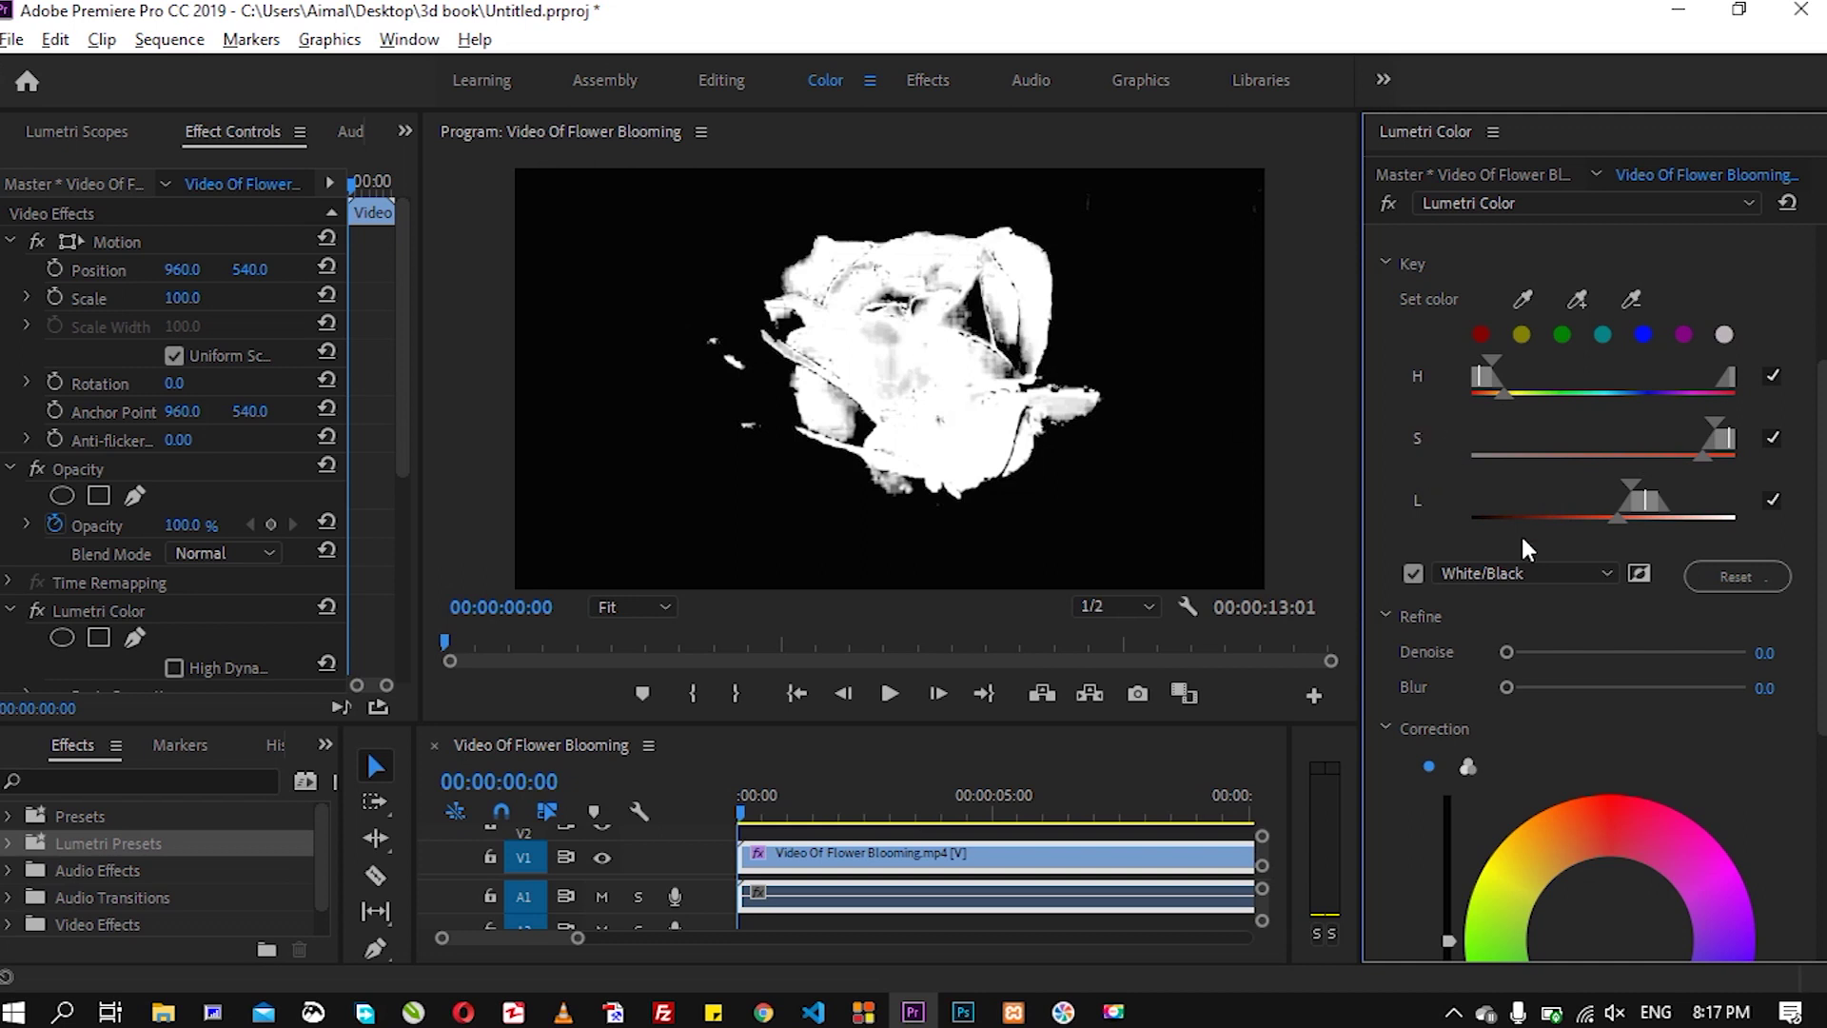
Widen the lightness and saturation key ranges and narrow the hue range to isolate the rose.
left_click_drag(1616, 518, 1551, 516)
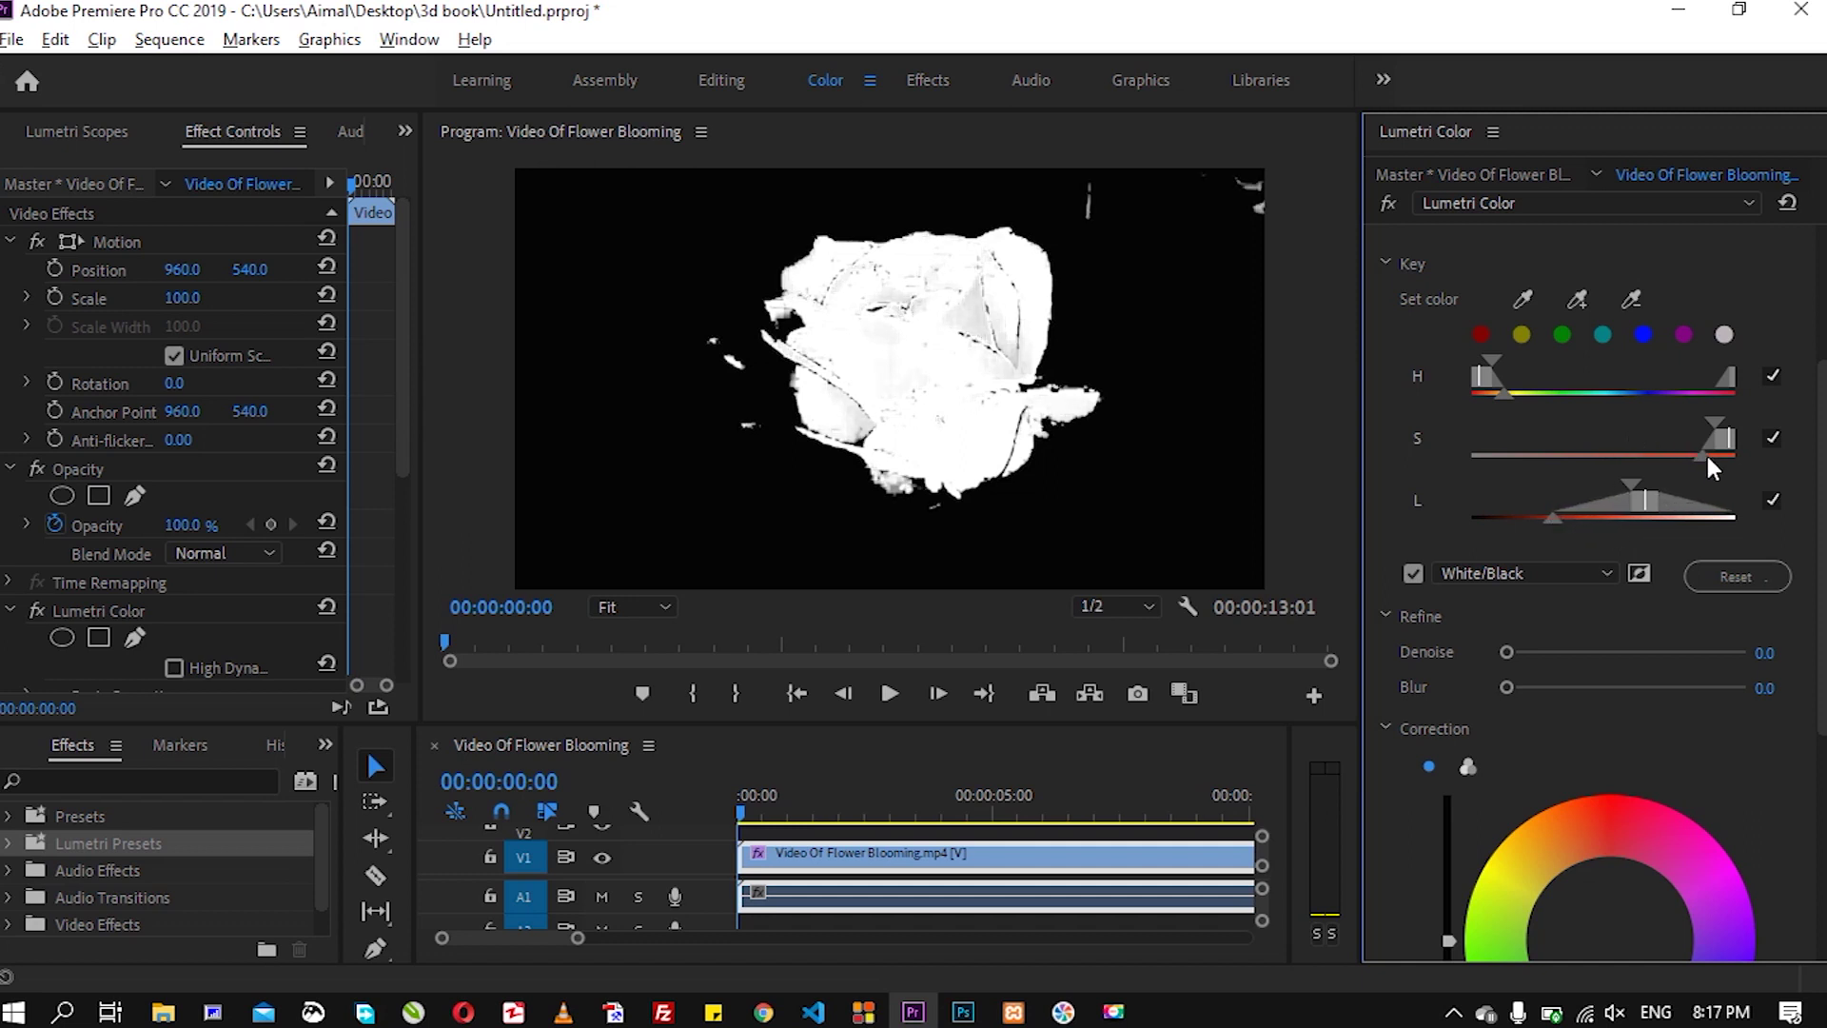
left_click_drag(1703, 457, 1602, 461)
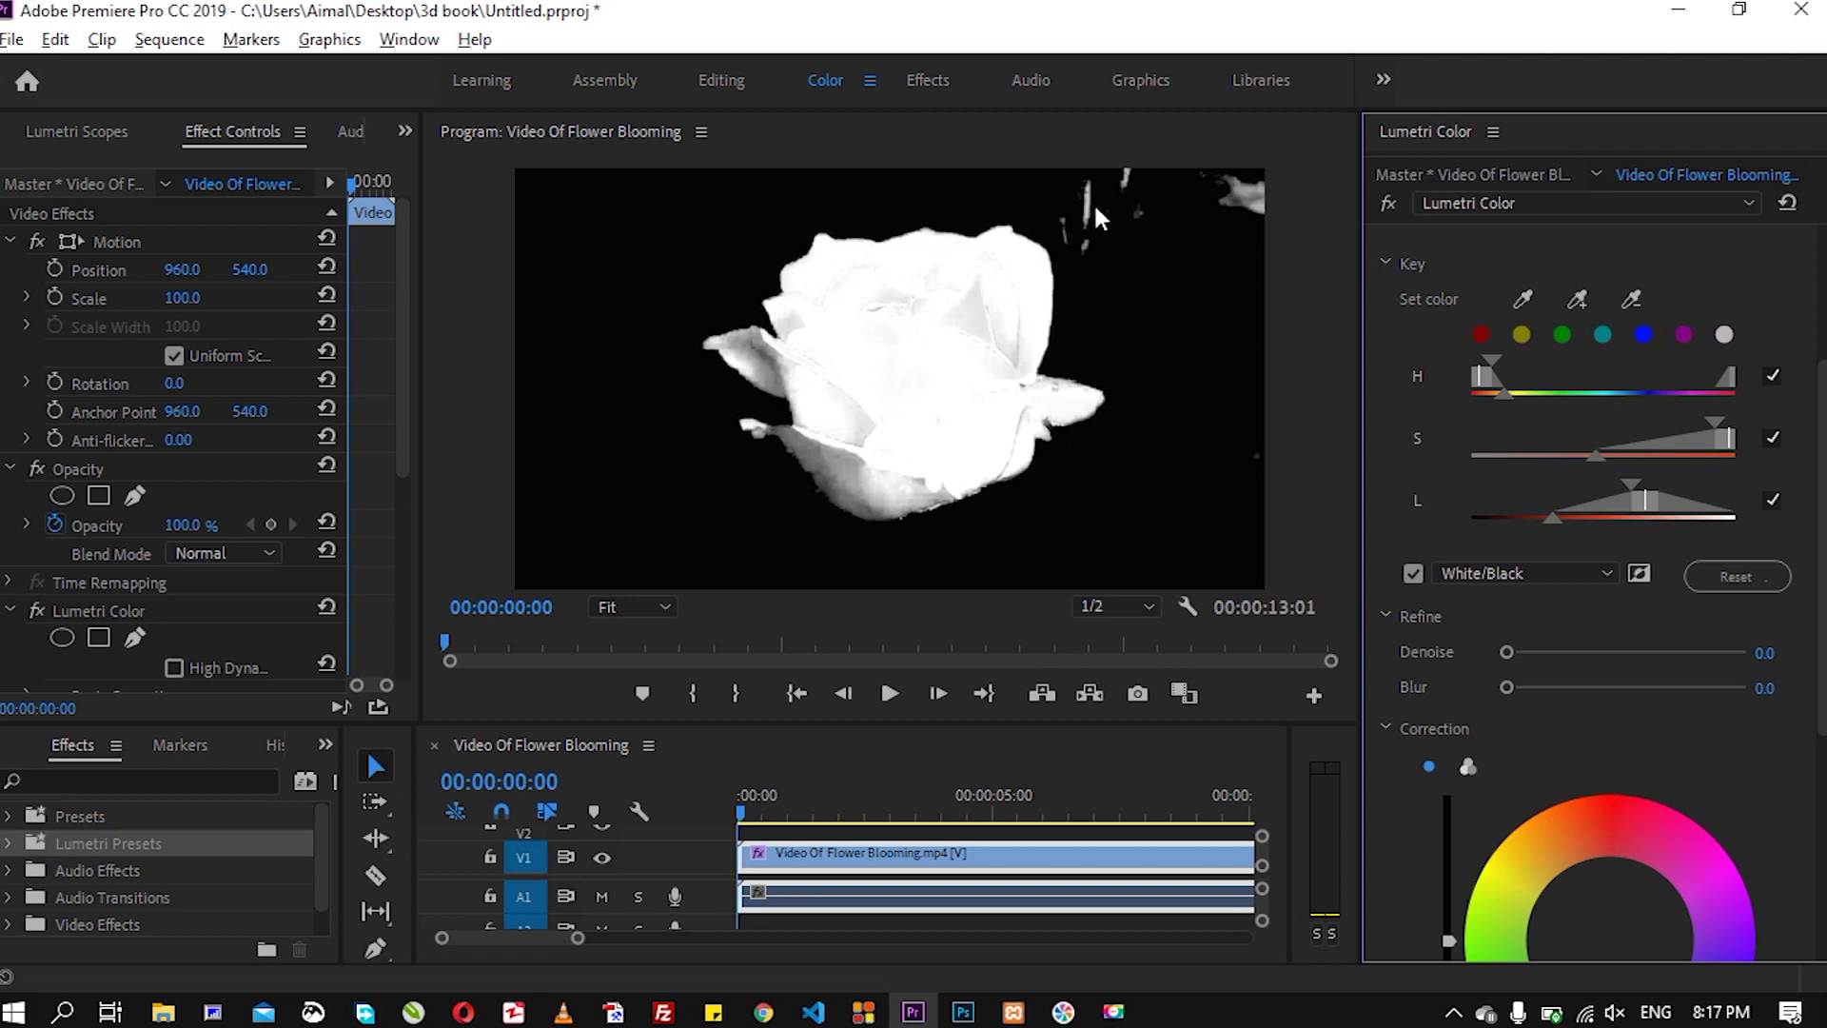
left_click_drag(1508, 398, 1483, 399)
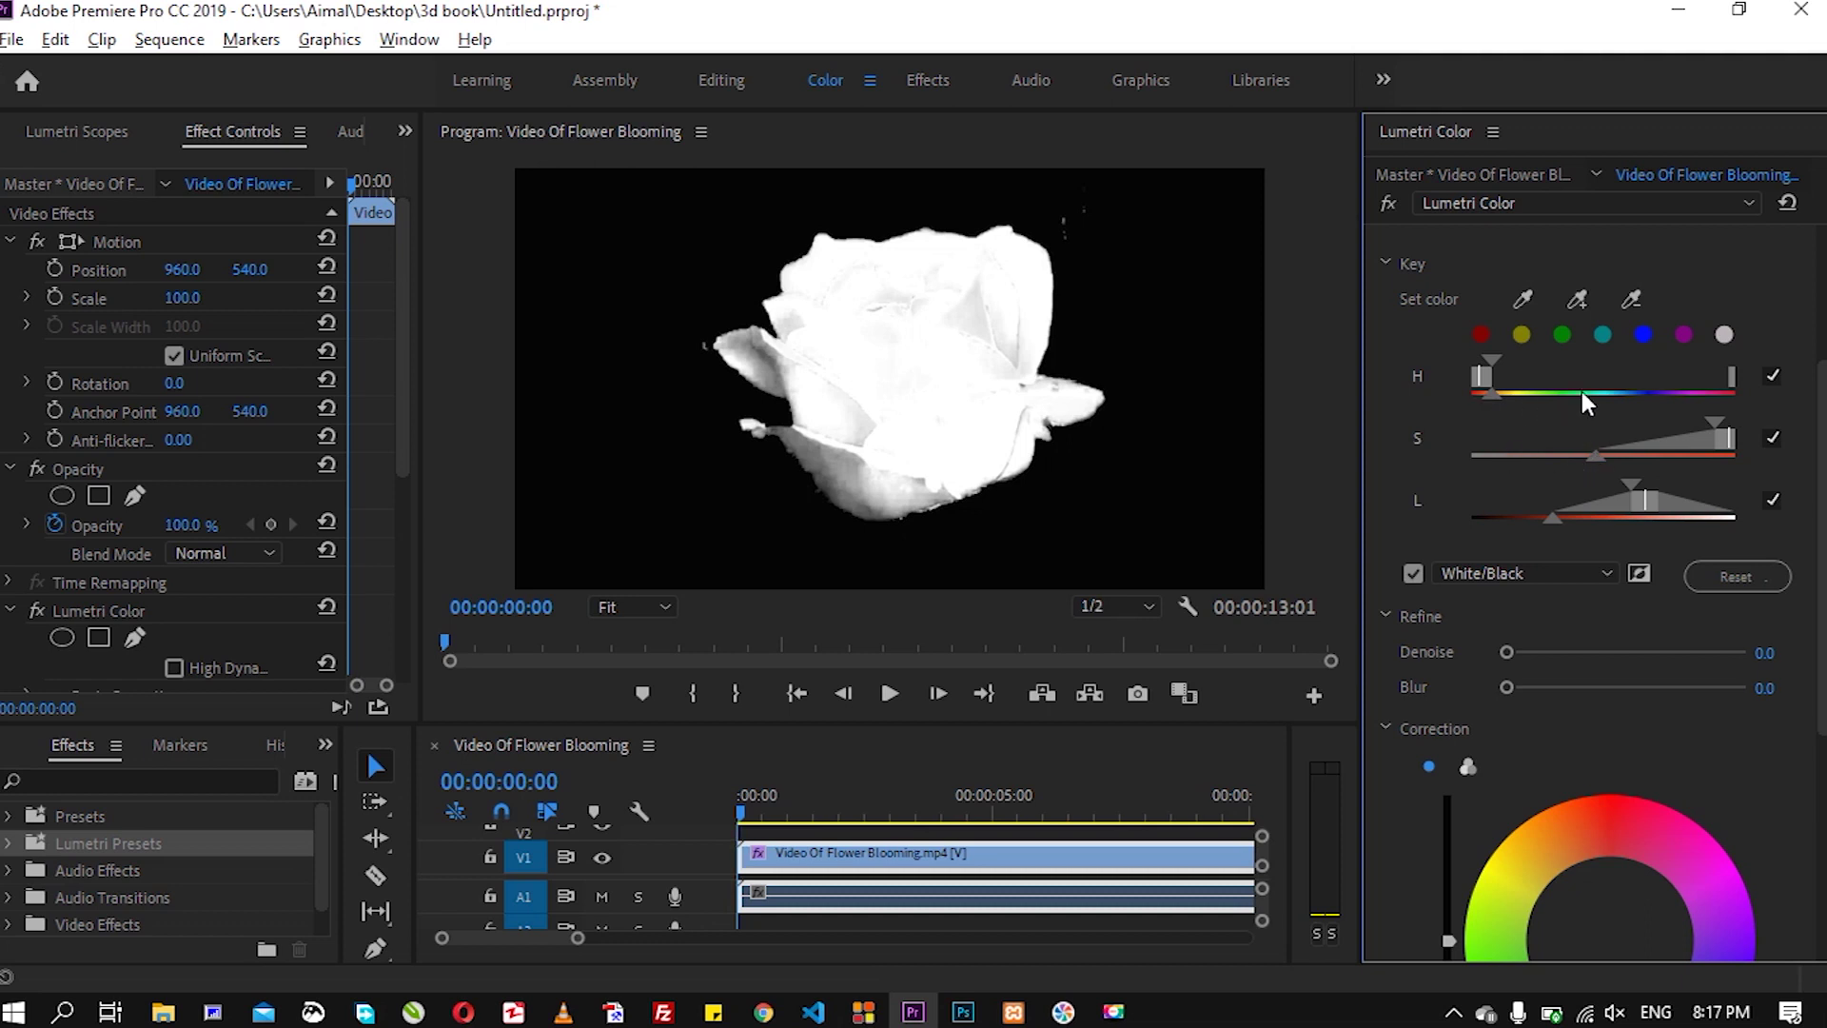
Raise Denoise to 16.9 and test Blur, leaving it at 0.0.
scroll(1794, 424, "down", 1)
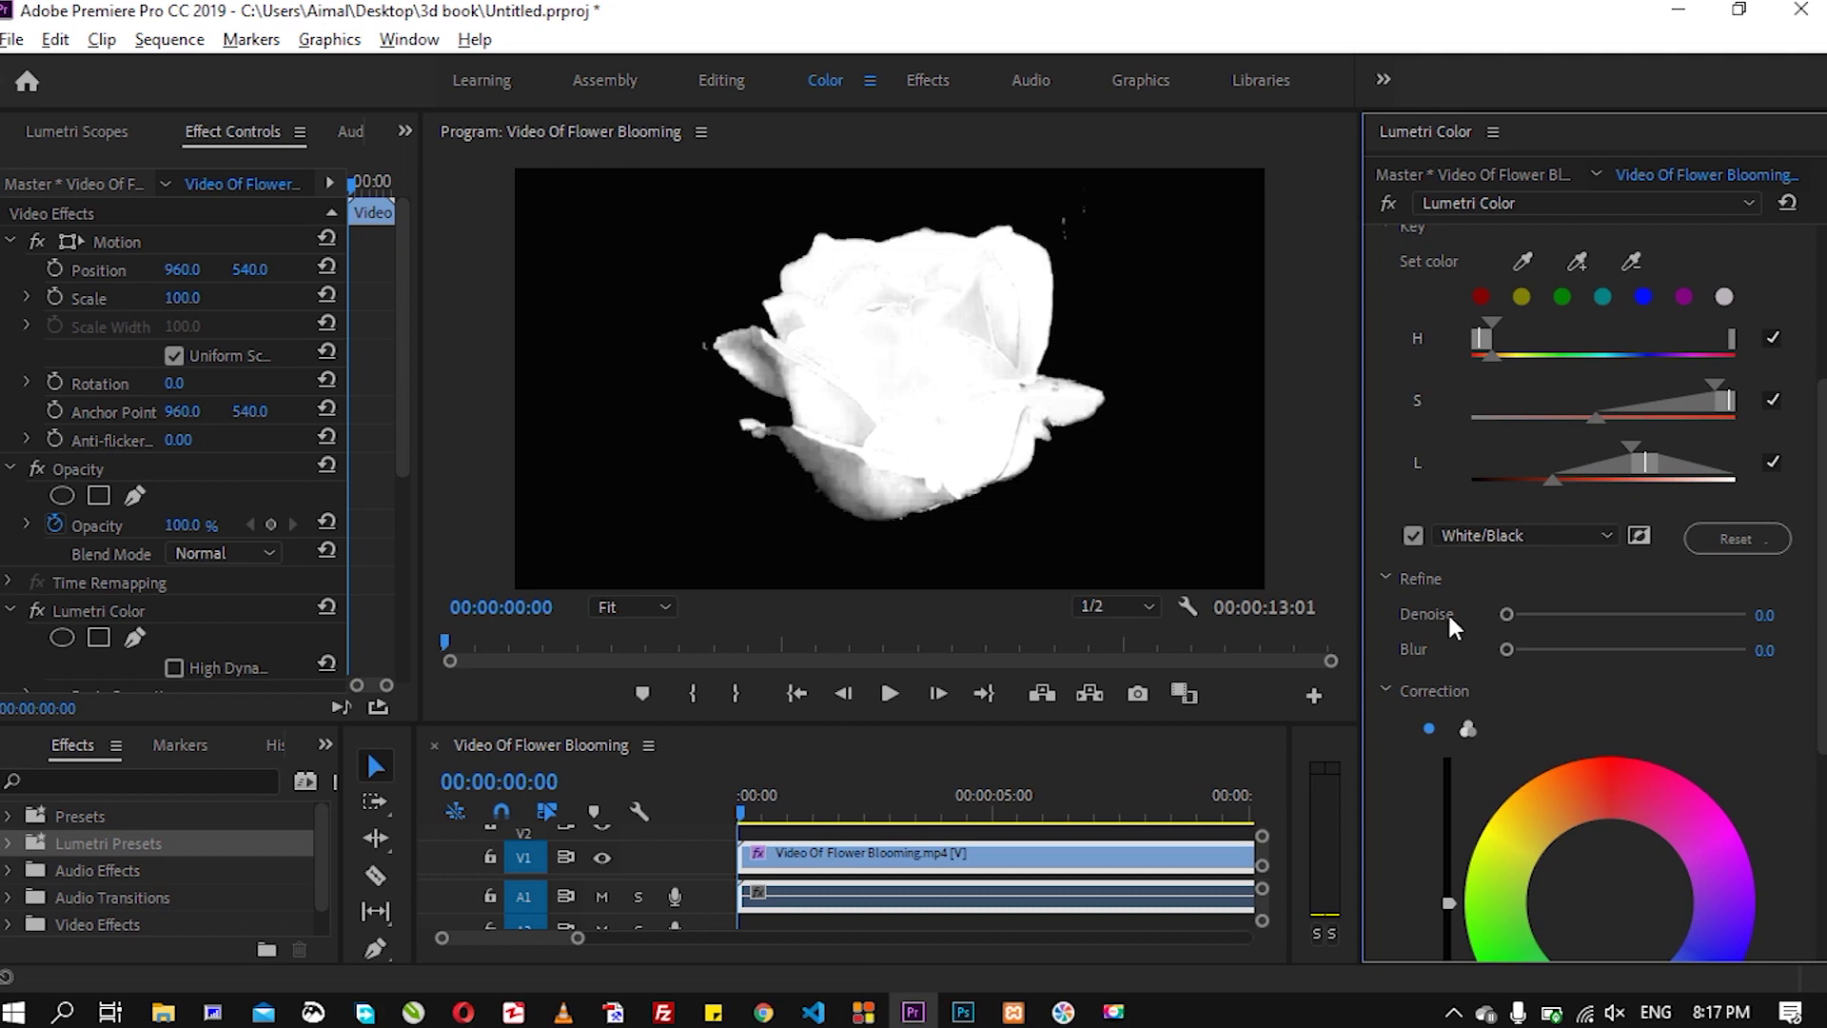
left_click_drag(1507, 614, 1541, 618)
left_click_drag(1511, 649, 1490, 646)
mouse_move(1509, 645)
left_mouse_down()
mouse_move(1647, 643)
mouse_move(1504, 651)
left_mouse_up()
Turn off the mask preview and switch the HSL correction to three tonal colour wheels.
left_click(1412, 536)
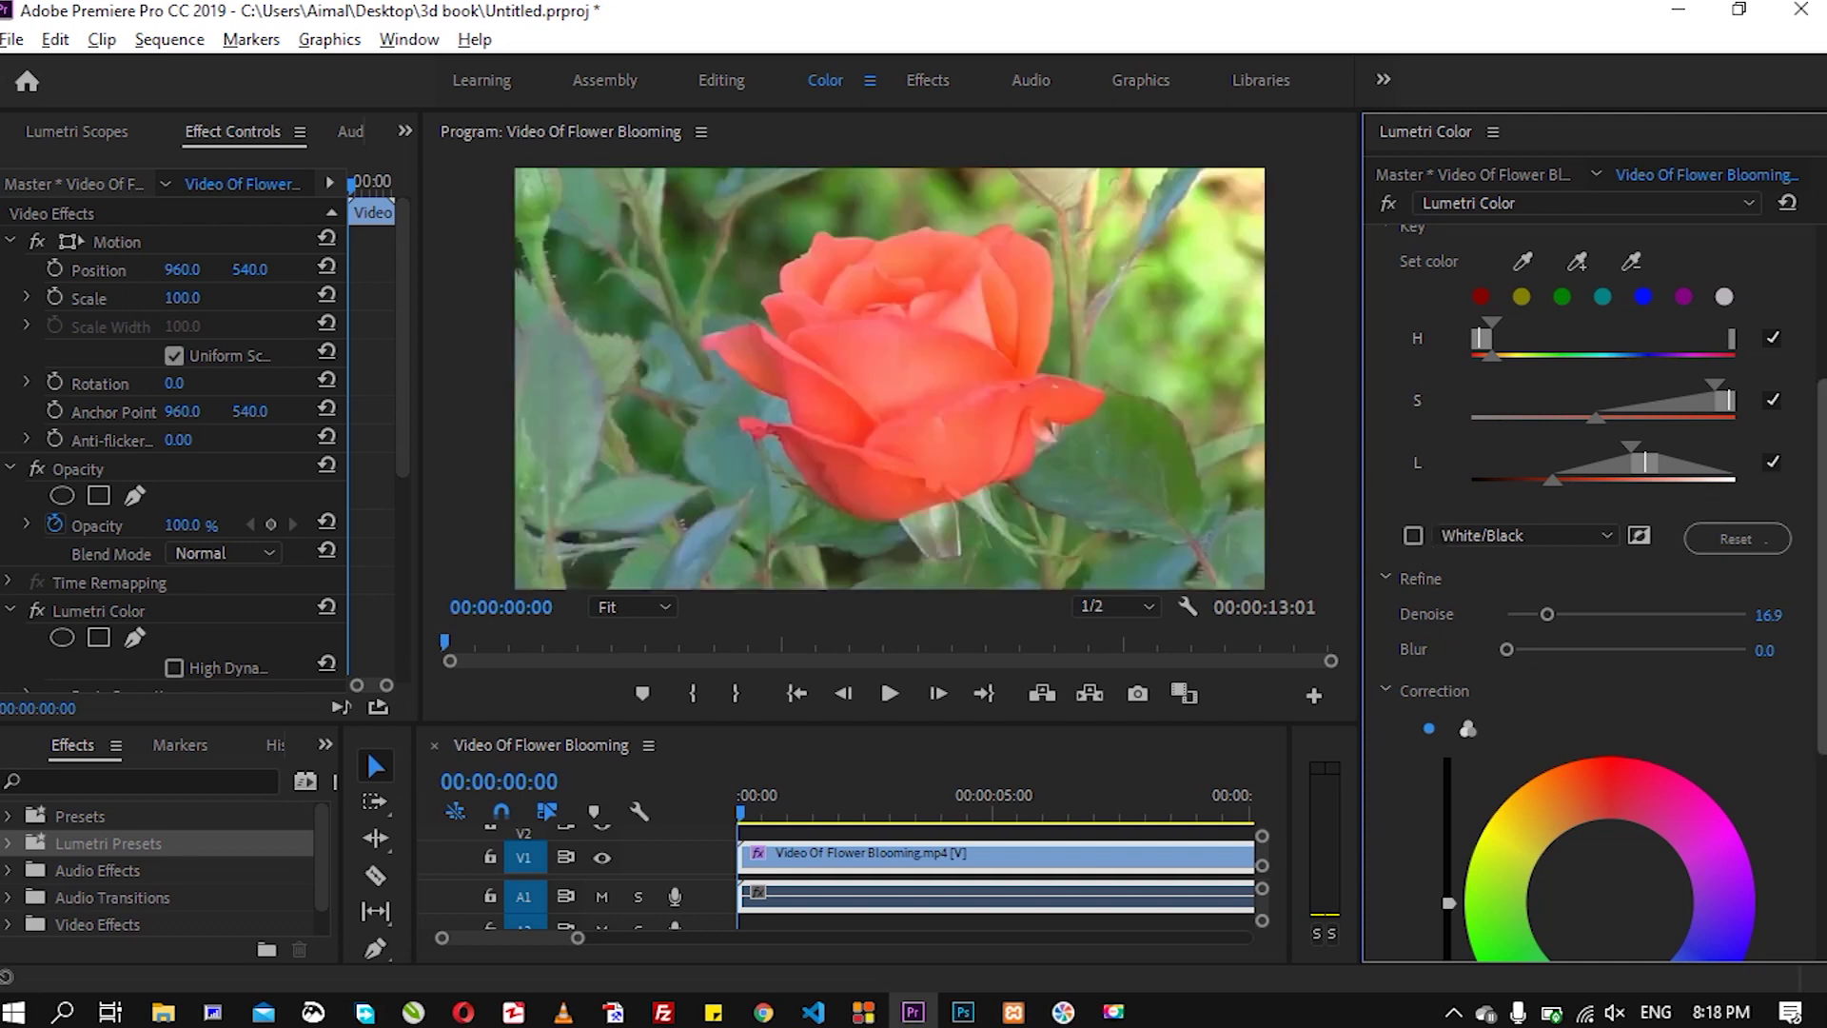
scroll(1618, 619, "down", 4)
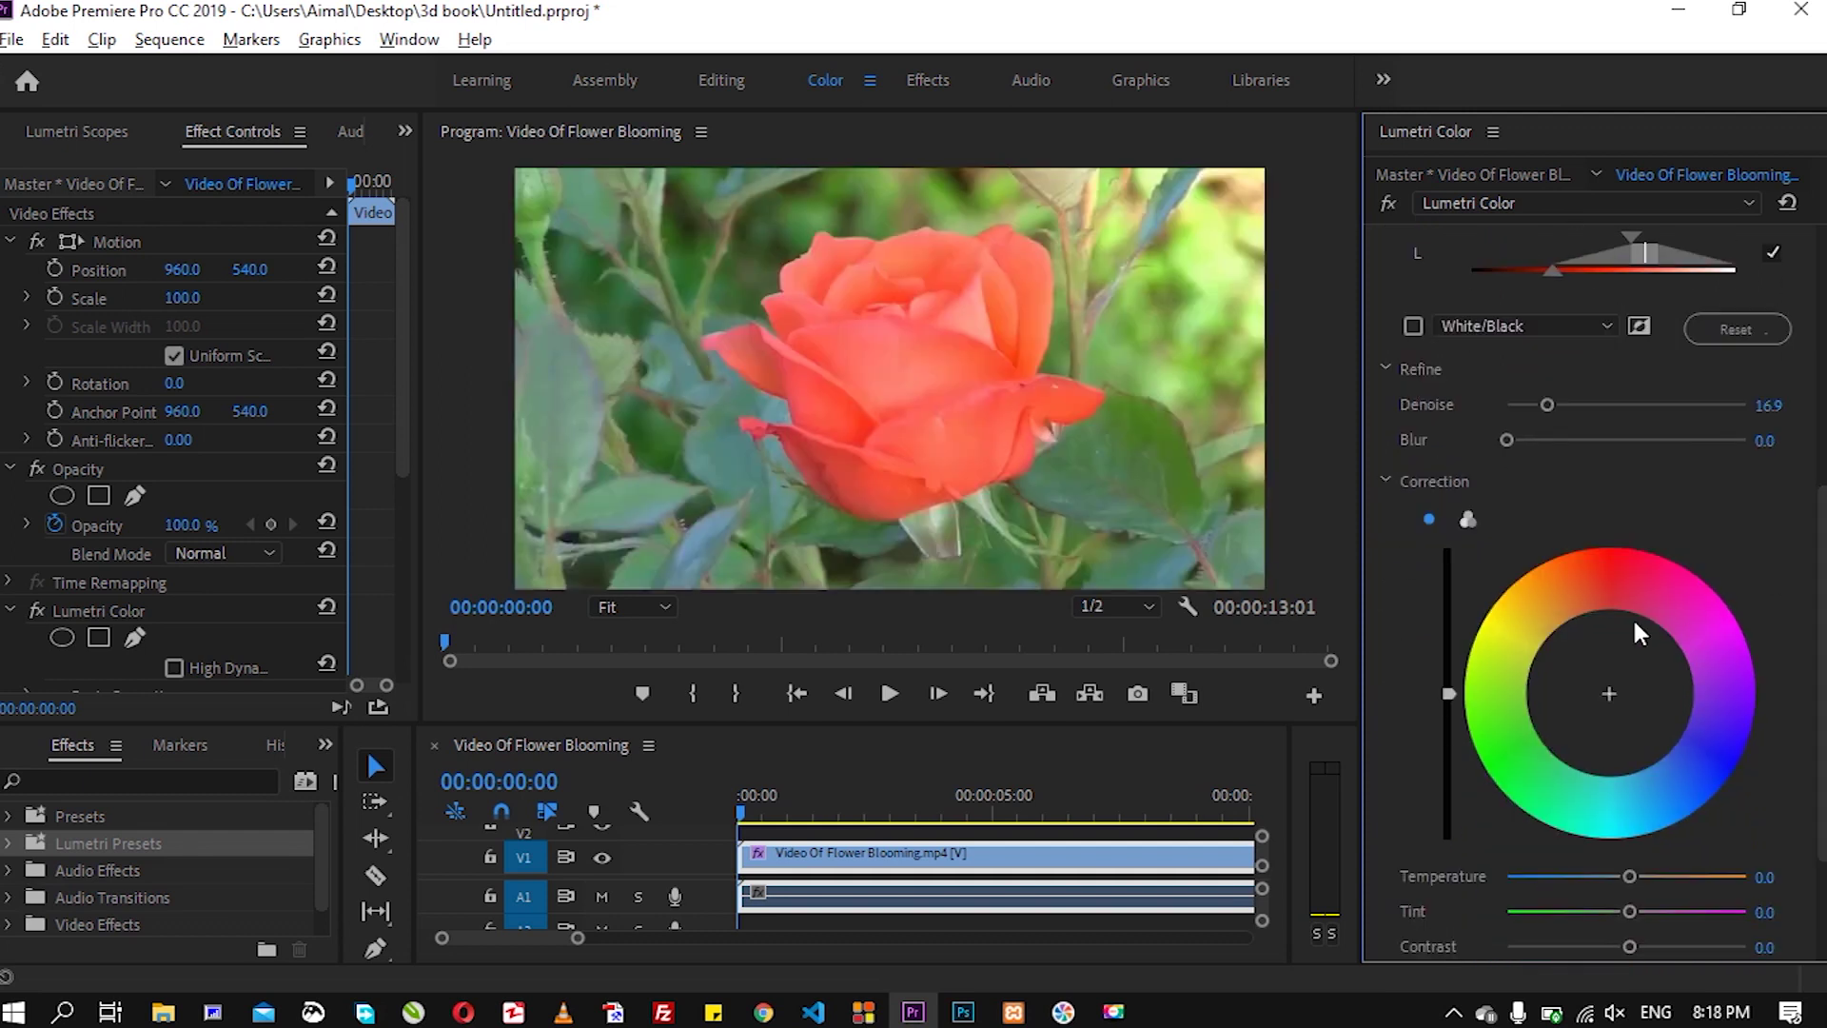
left_click(1467, 519)
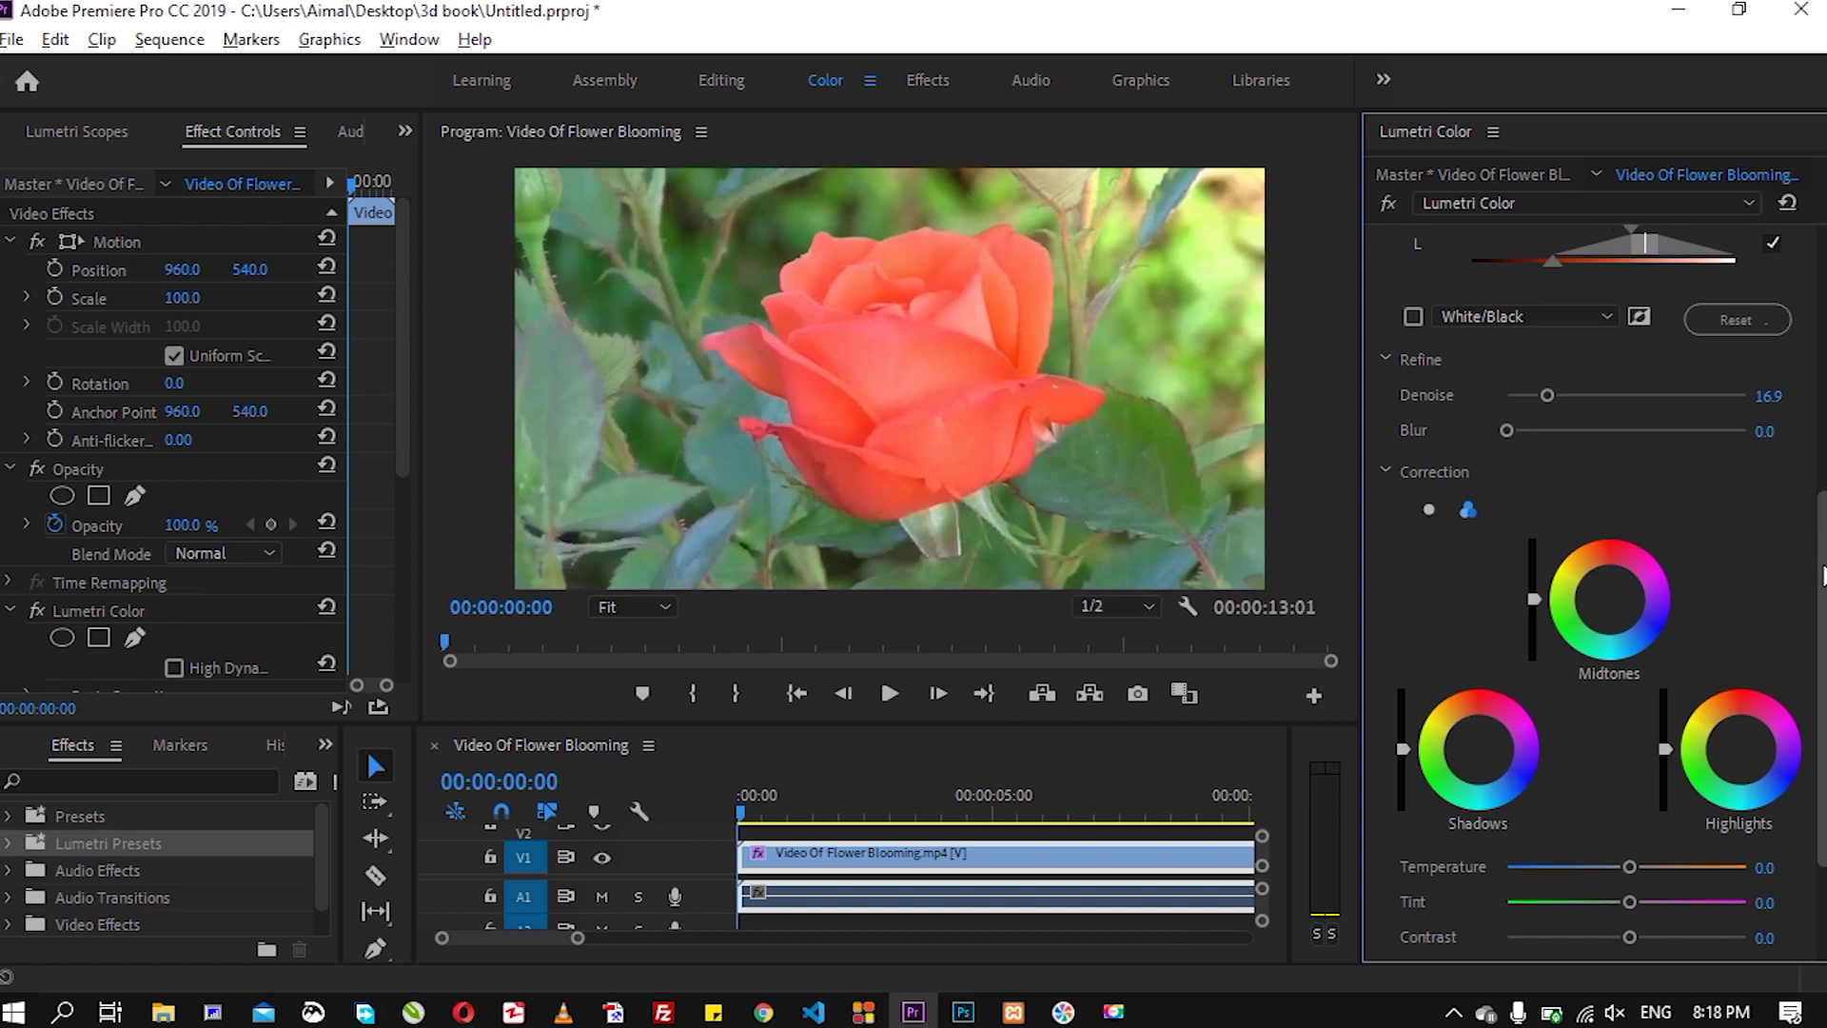
left_click_drag(1823, 575, 1823, 635)
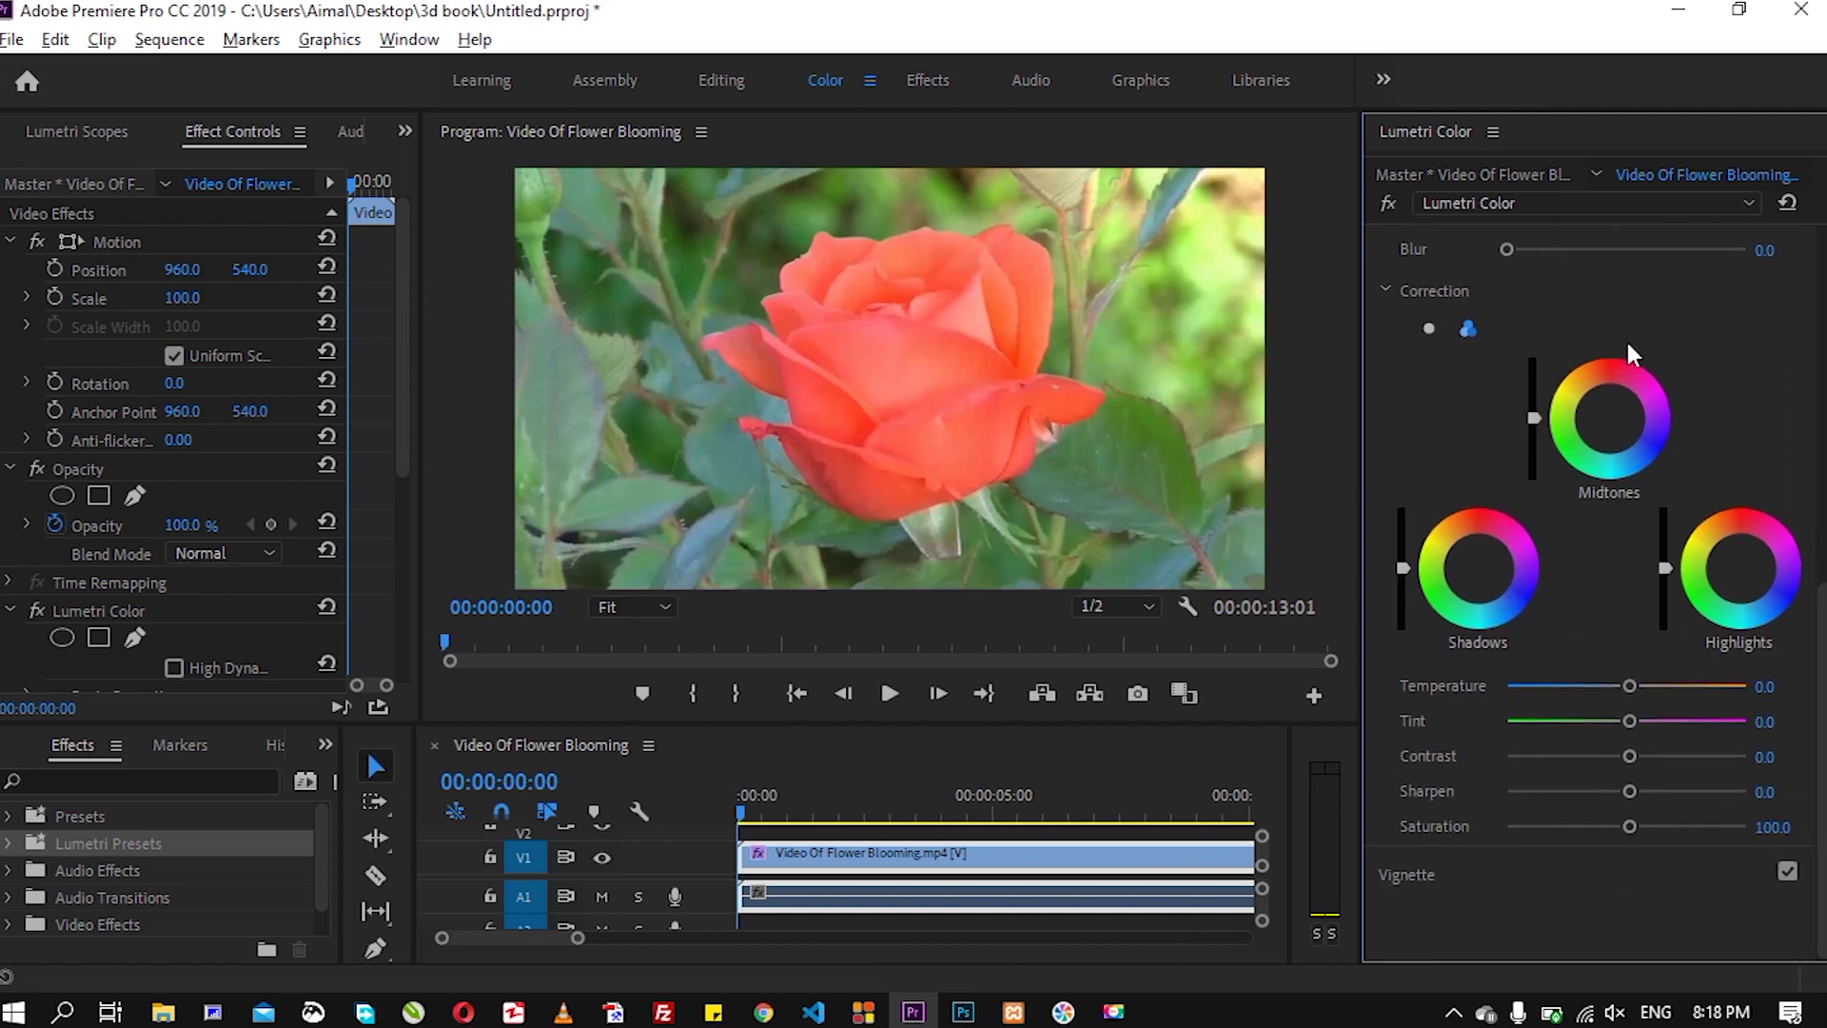
Tint the rose's midtones, shadows and highlights toward pink, darkening the highlights slightly.
left_click(1652, 444)
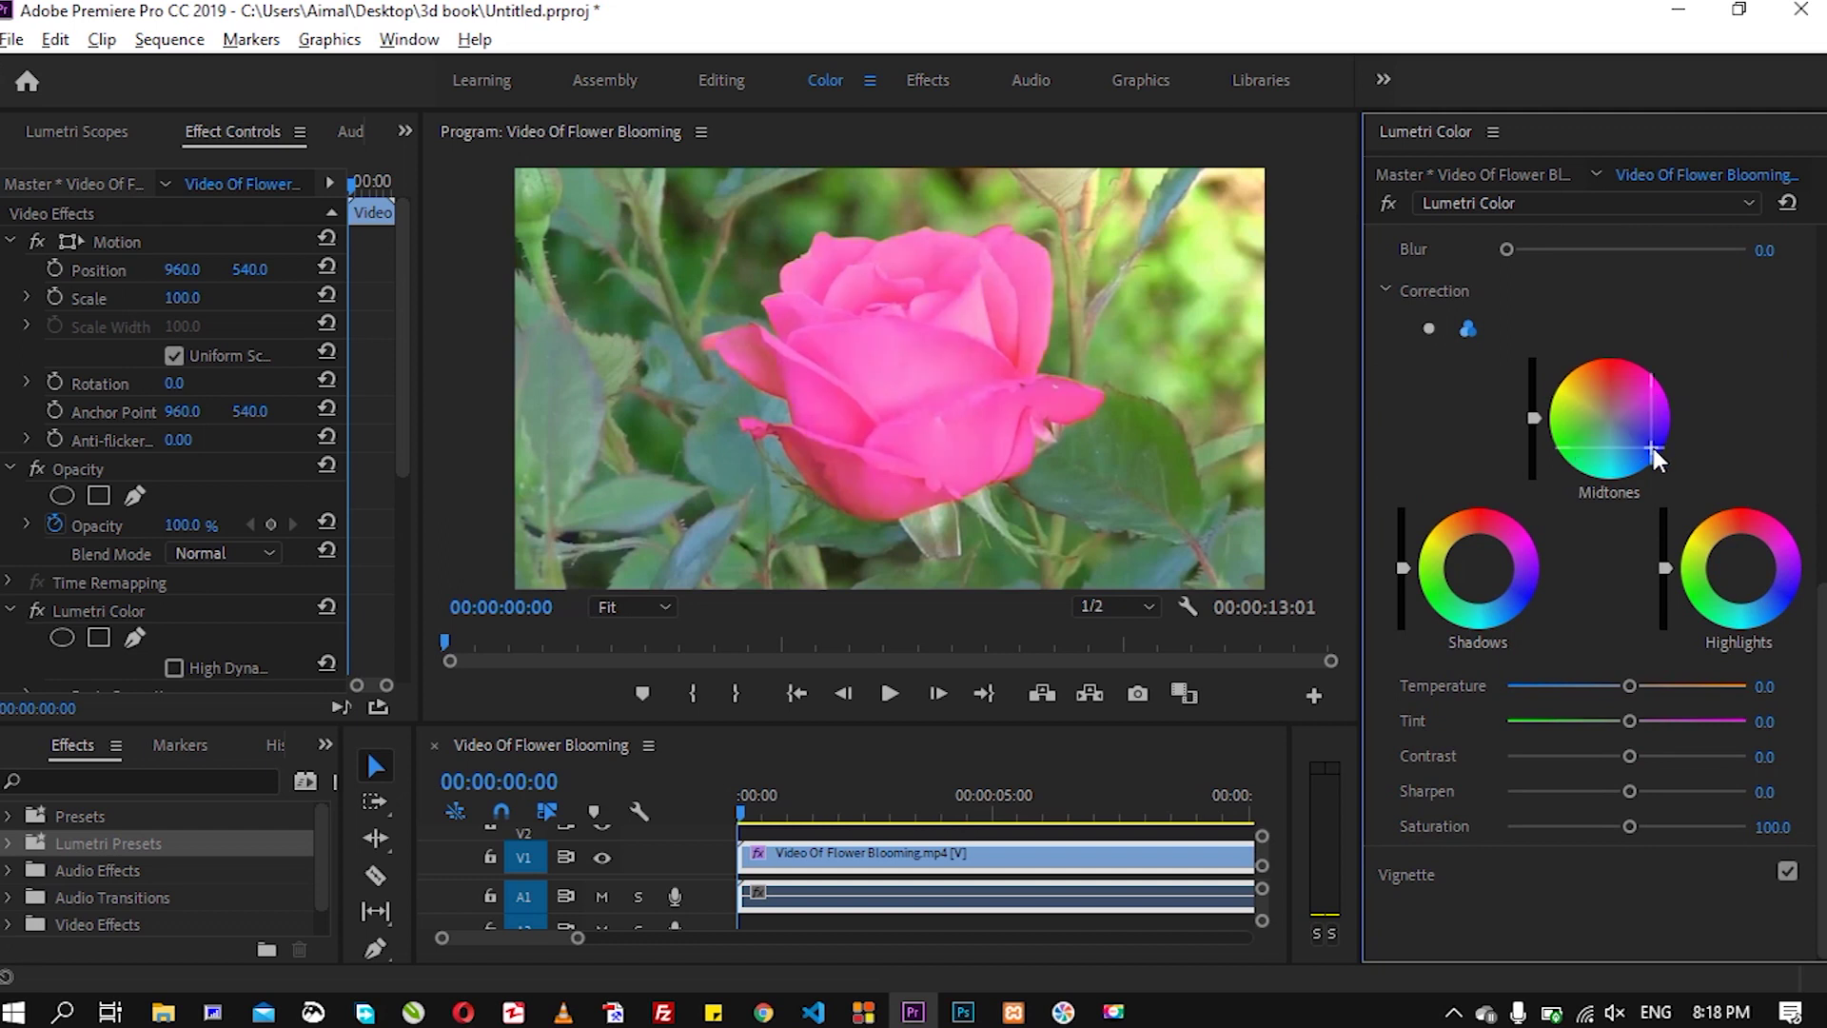
left_click(1524, 597)
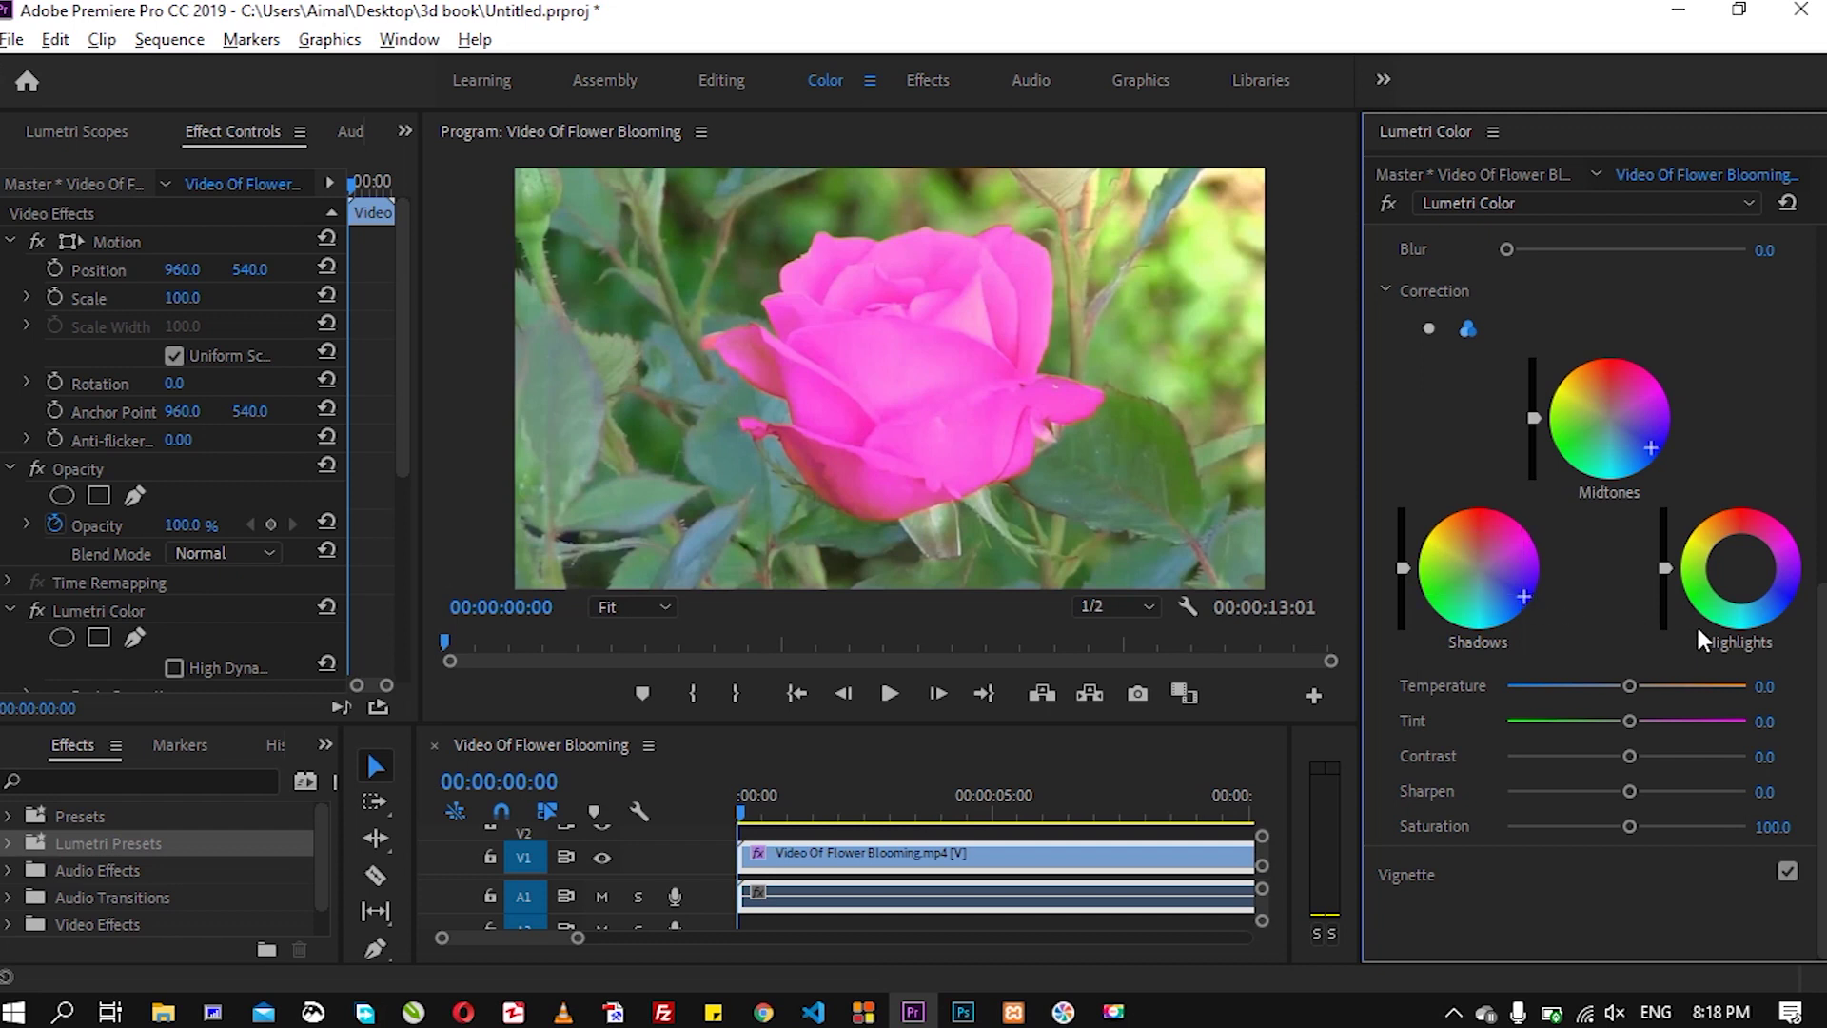
left_click(1785, 597)
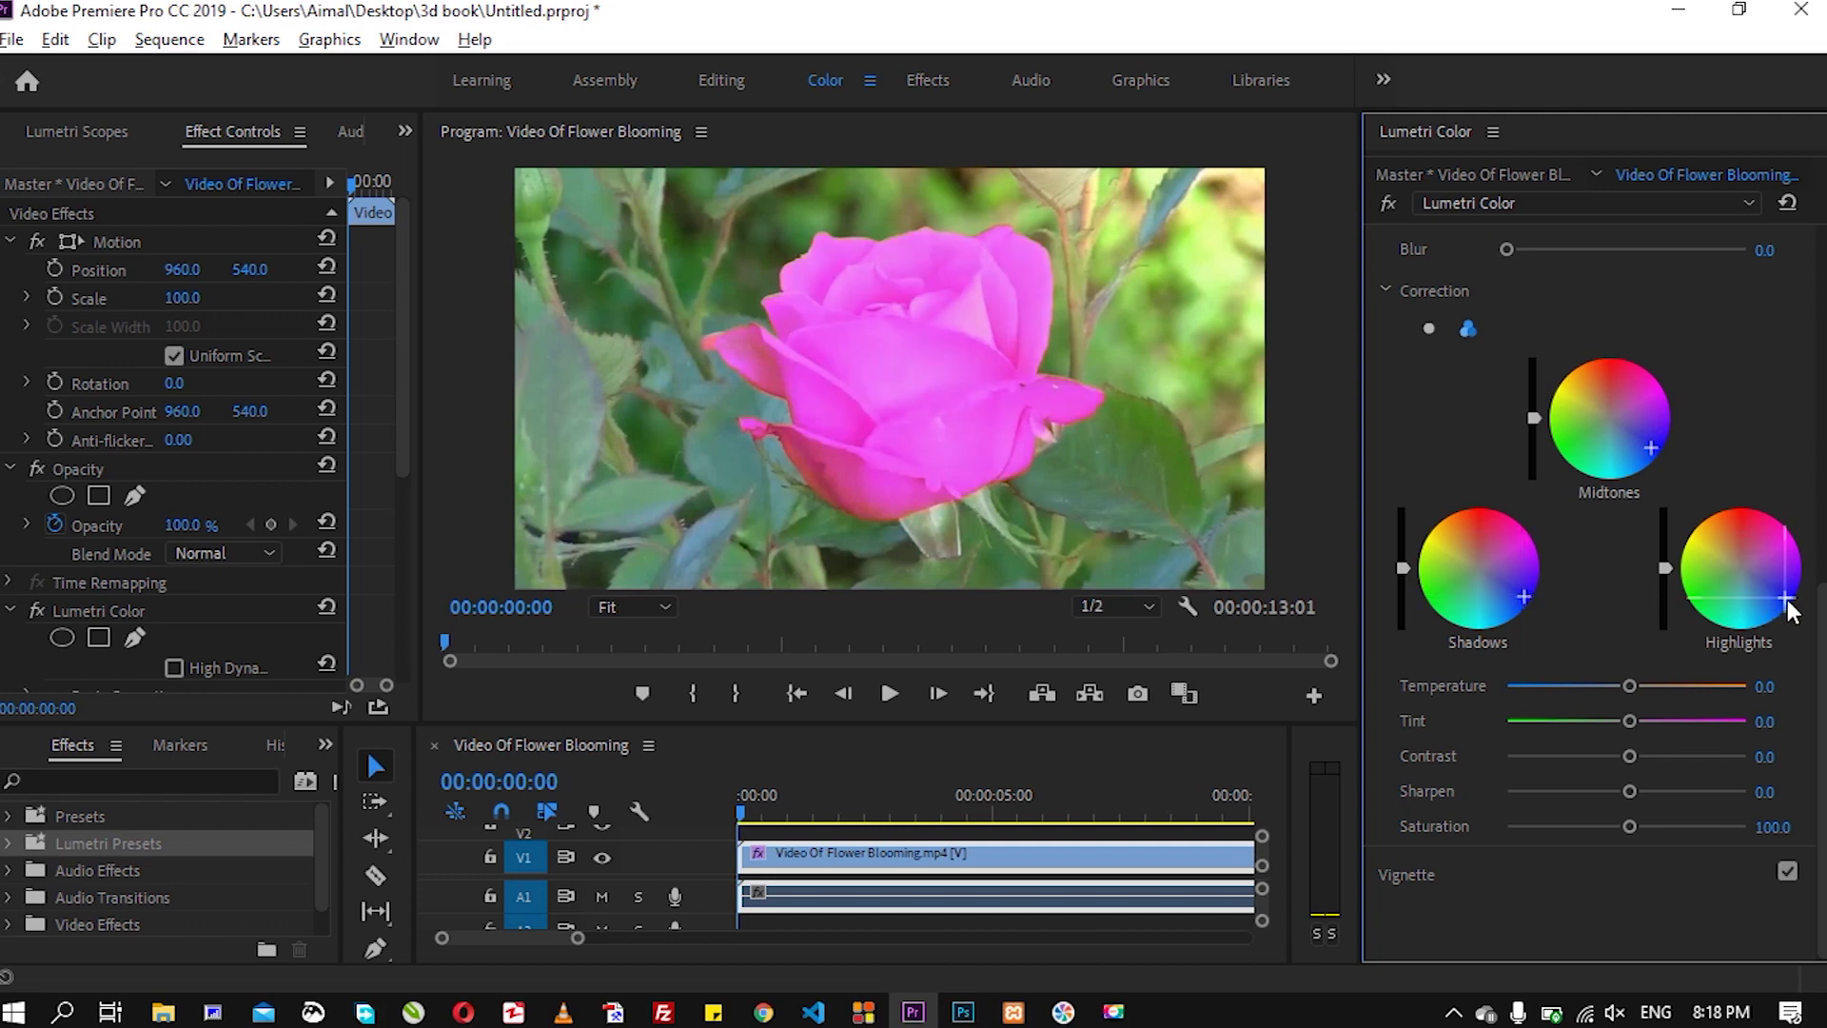
left_click_drag(1665, 568, 1665, 594)
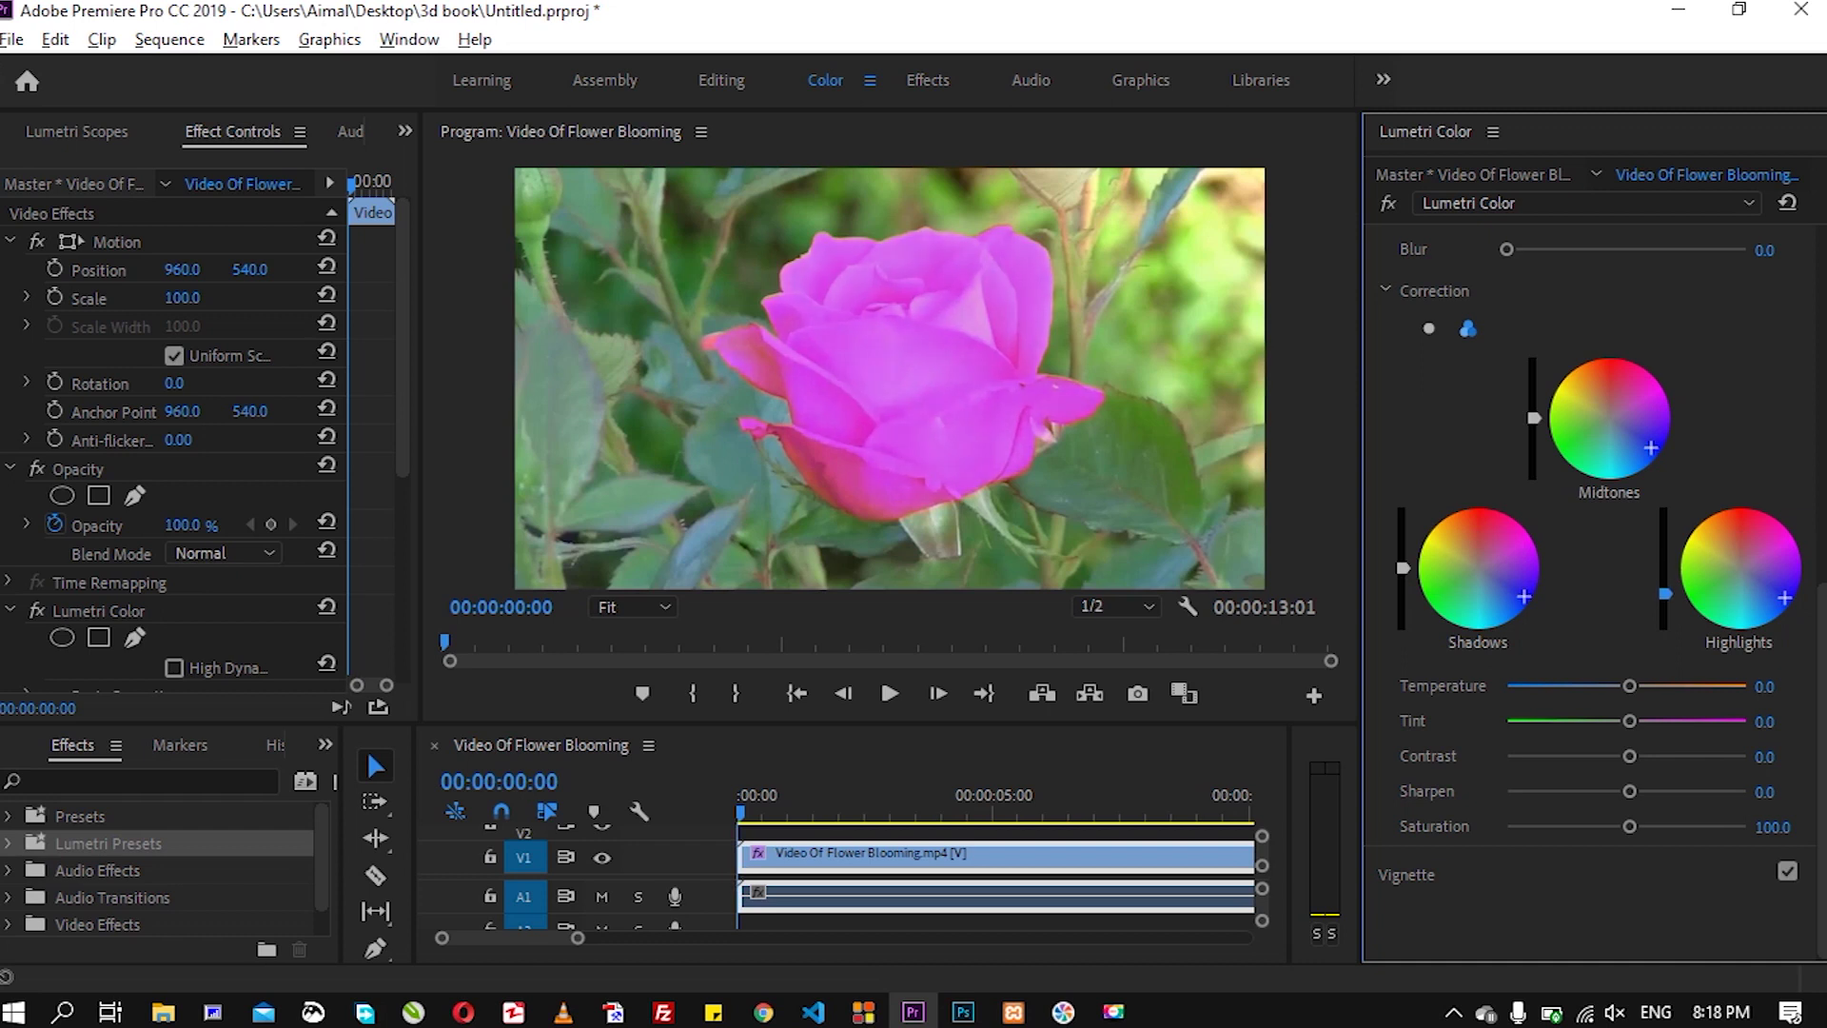
Darken the shadows and midtones, then set Temperature to -42.7 and add Sharpen 14.6.
left_click_drag(1402, 569, 1402, 614)
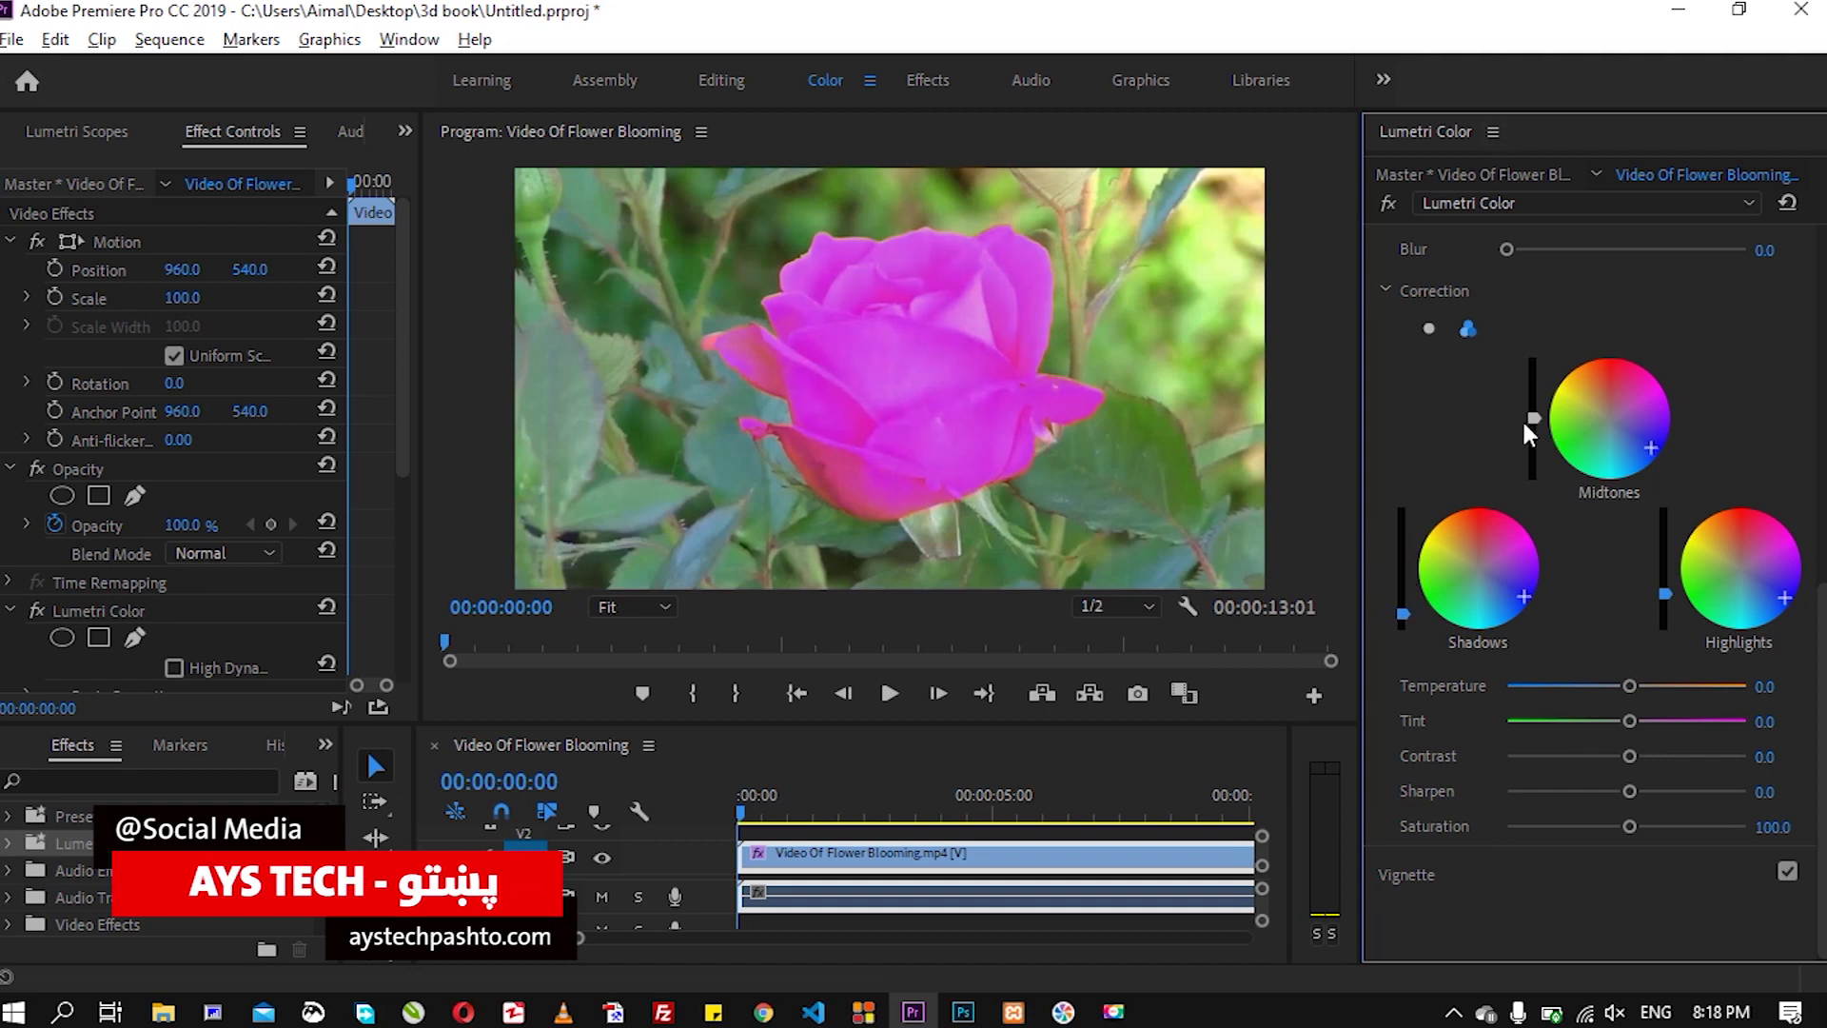
left_click_drag(1533, 418, 1533, 448)
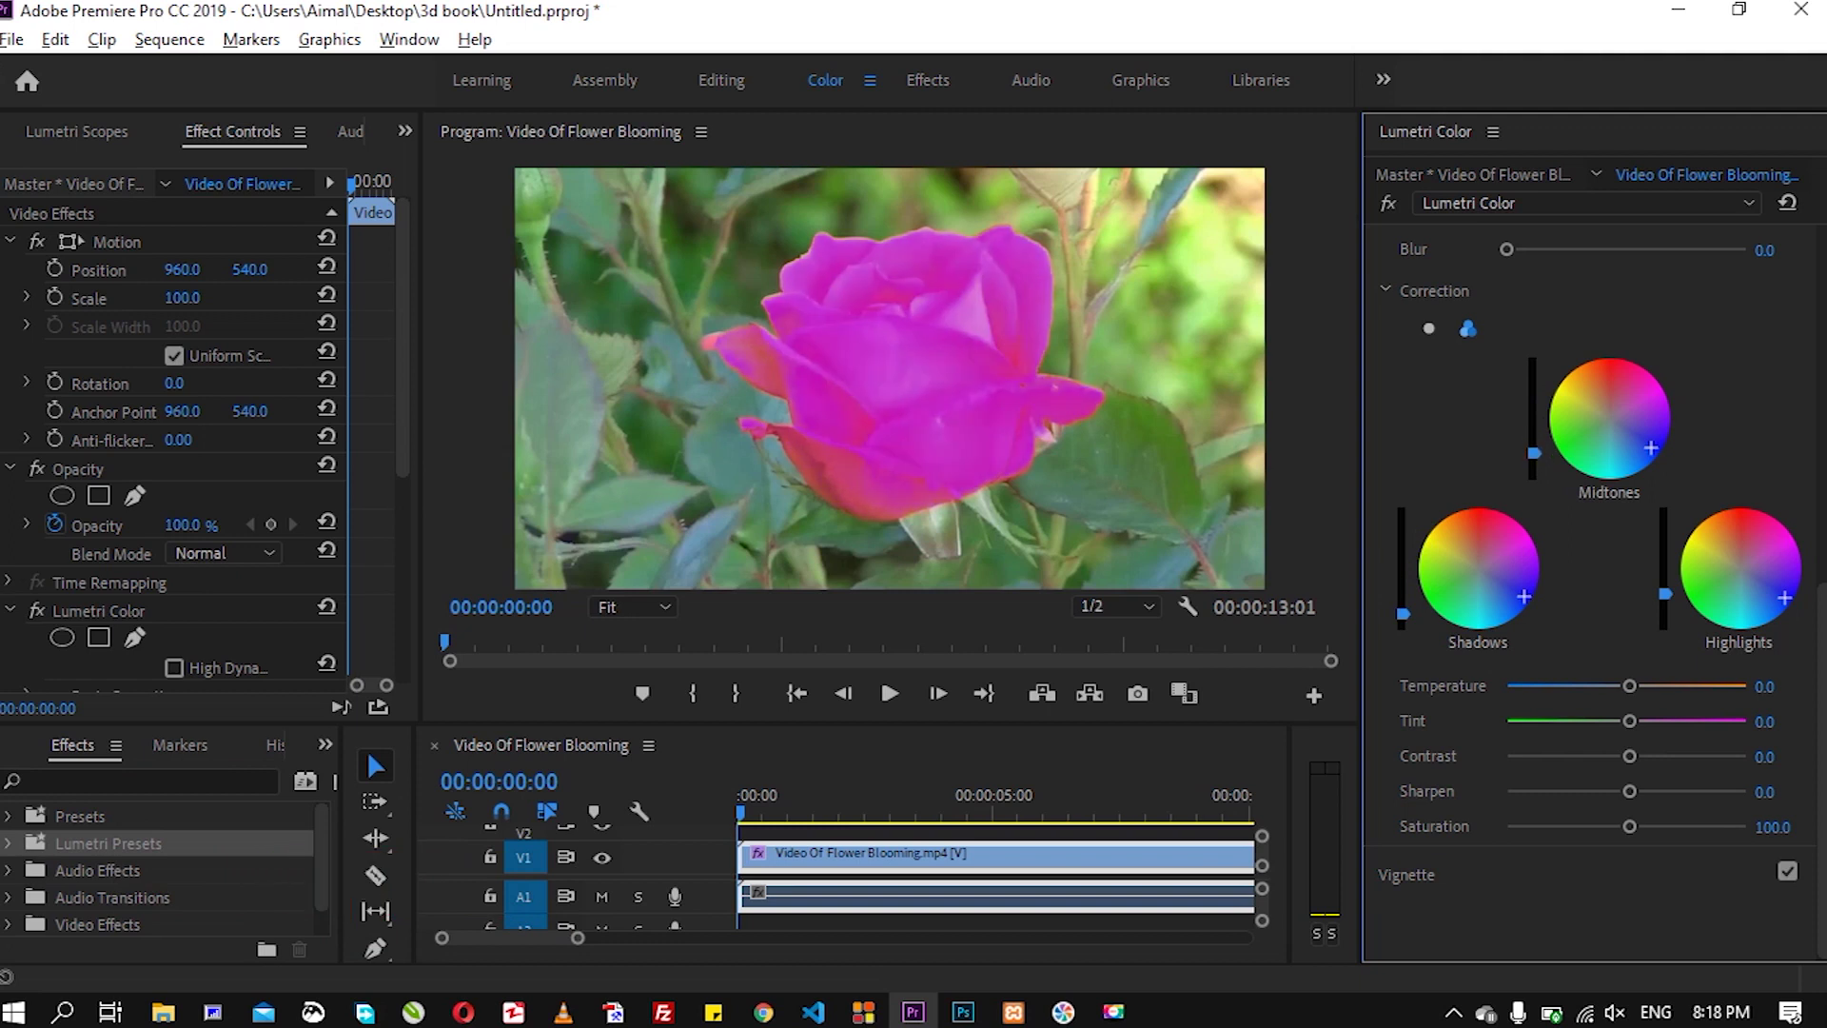
mouse_move(1628, 685)
left_mouse_down()
mouse_move(1698, 684)
mouse_move(1575, 689)
mouse_move(1686, 721)
mouse_move(1602, 721)
mouse_move(1692, 757)
left_mouse_up()
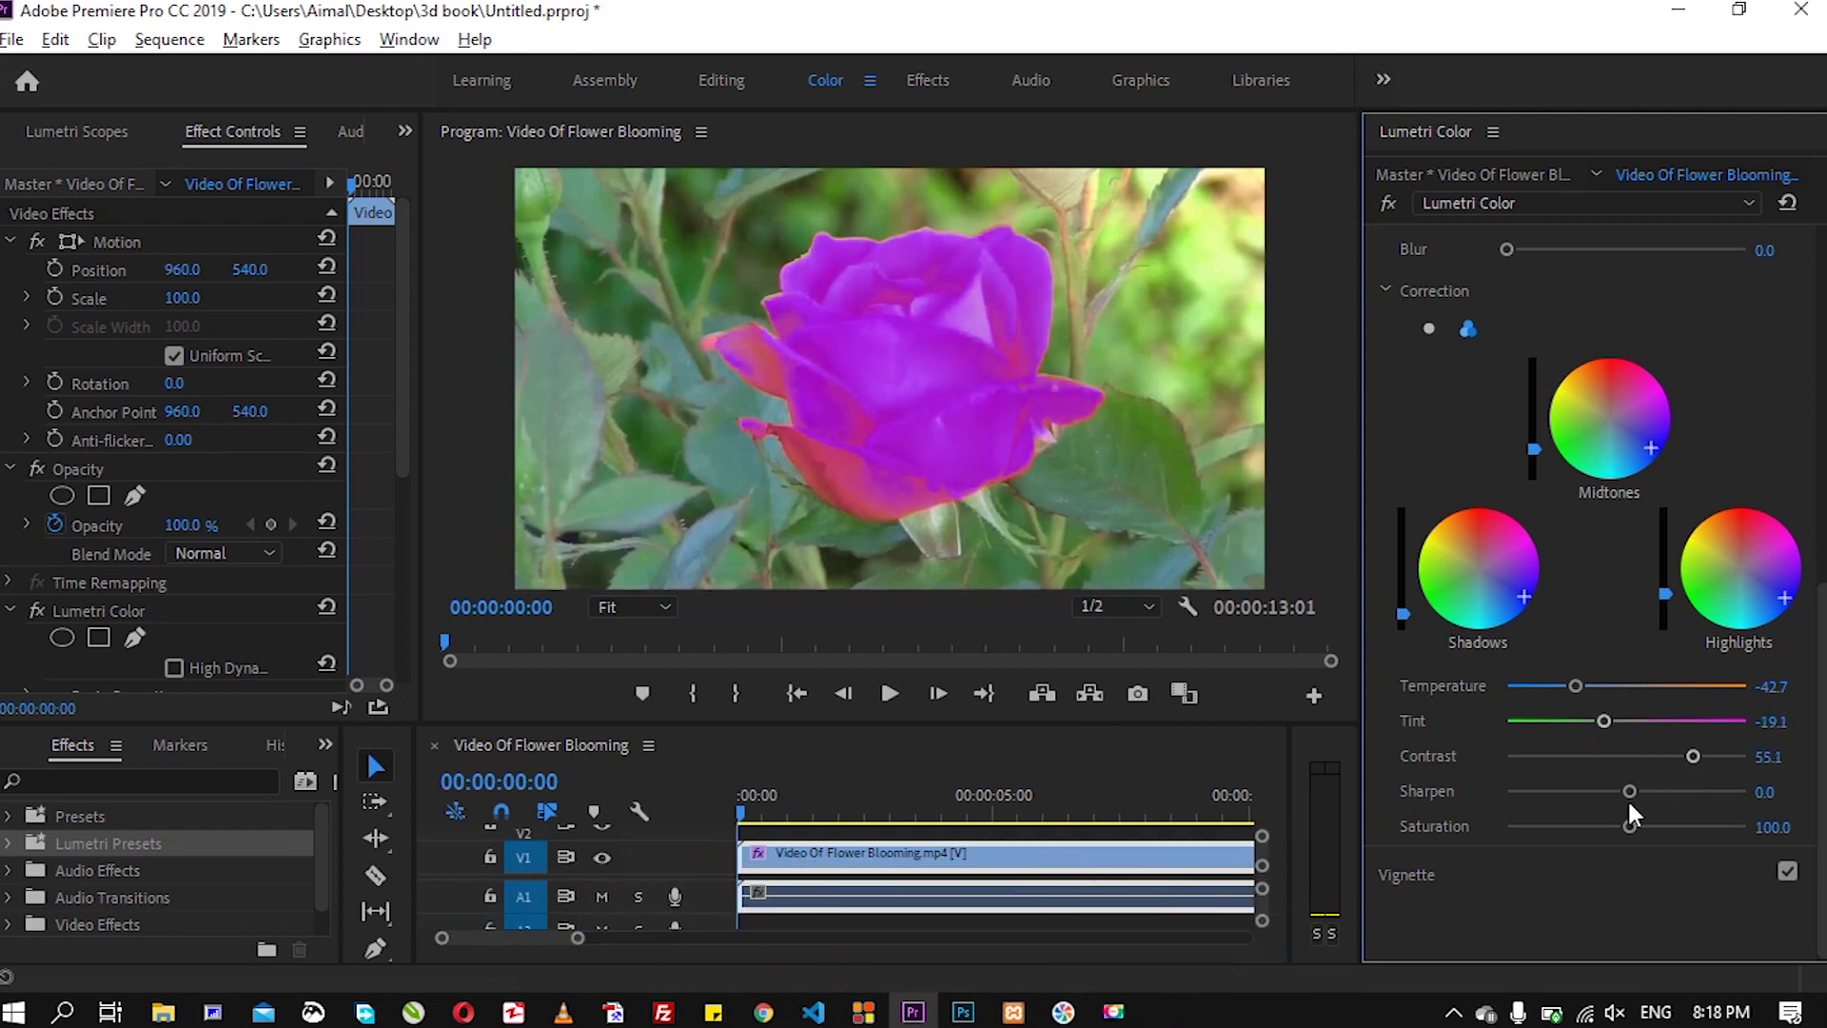
mouse_move(1627, 791)
left_mouse_down()
mouse_move(1562, 790)
mouse_move(1643, 792)
mouse_move(1669, 826)
mouse_move(1703, 826)
left_mouse_up()
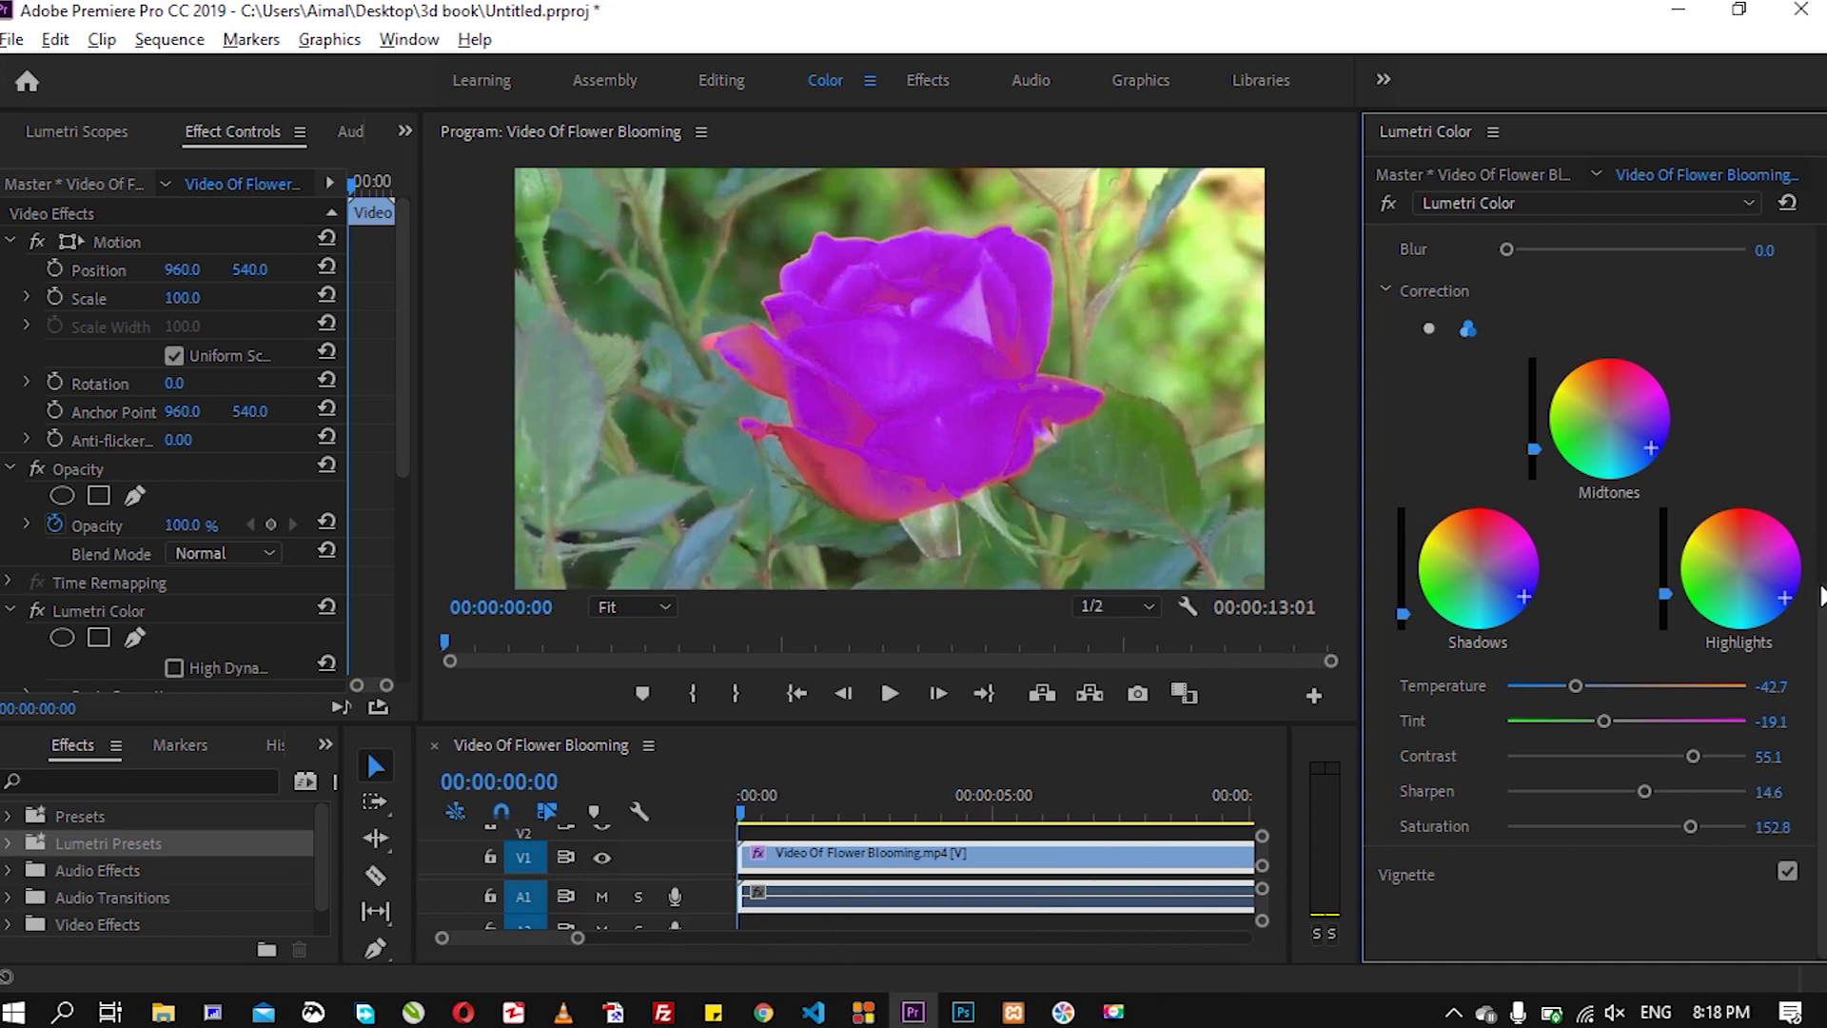
Add more of the rose petals to the key with the add-colour eyedropper.
scroll(1821, 595, "up", 3)
scroll(1599, 571, "up", 2)
scroll(1598, 571, "up", 1)
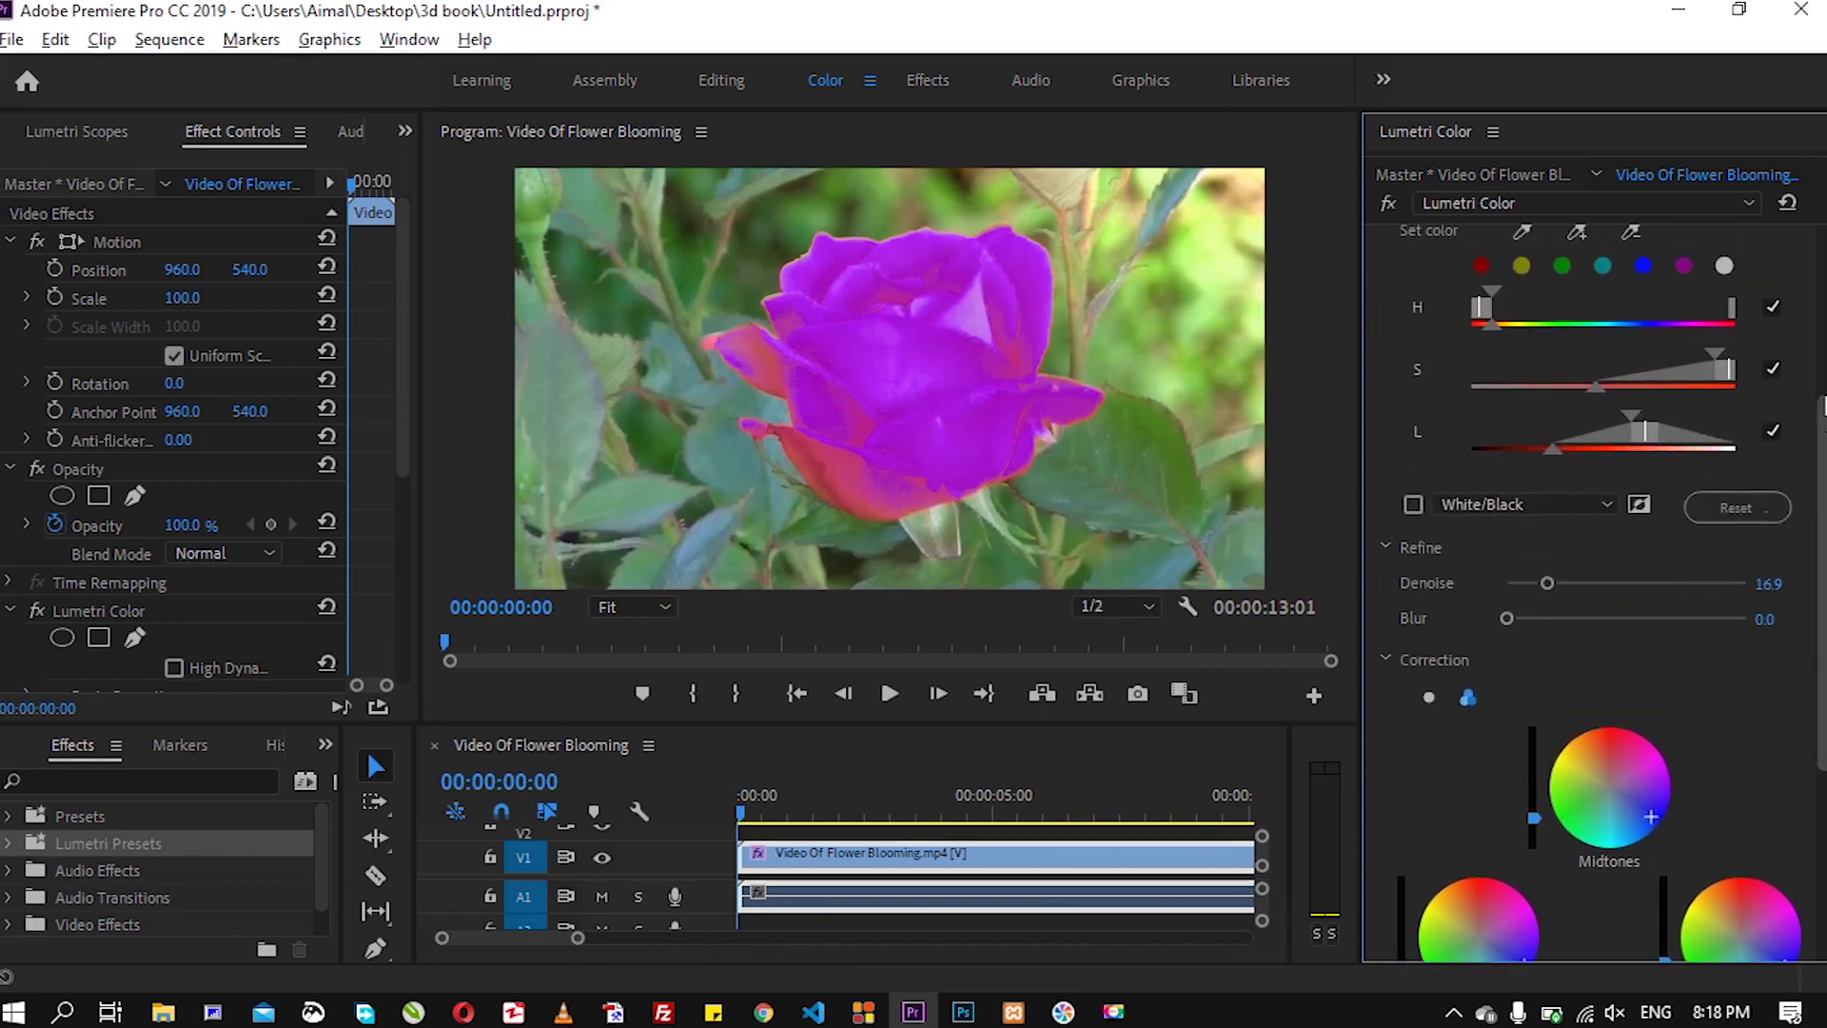
scroll(1599, 571, "up", 1)
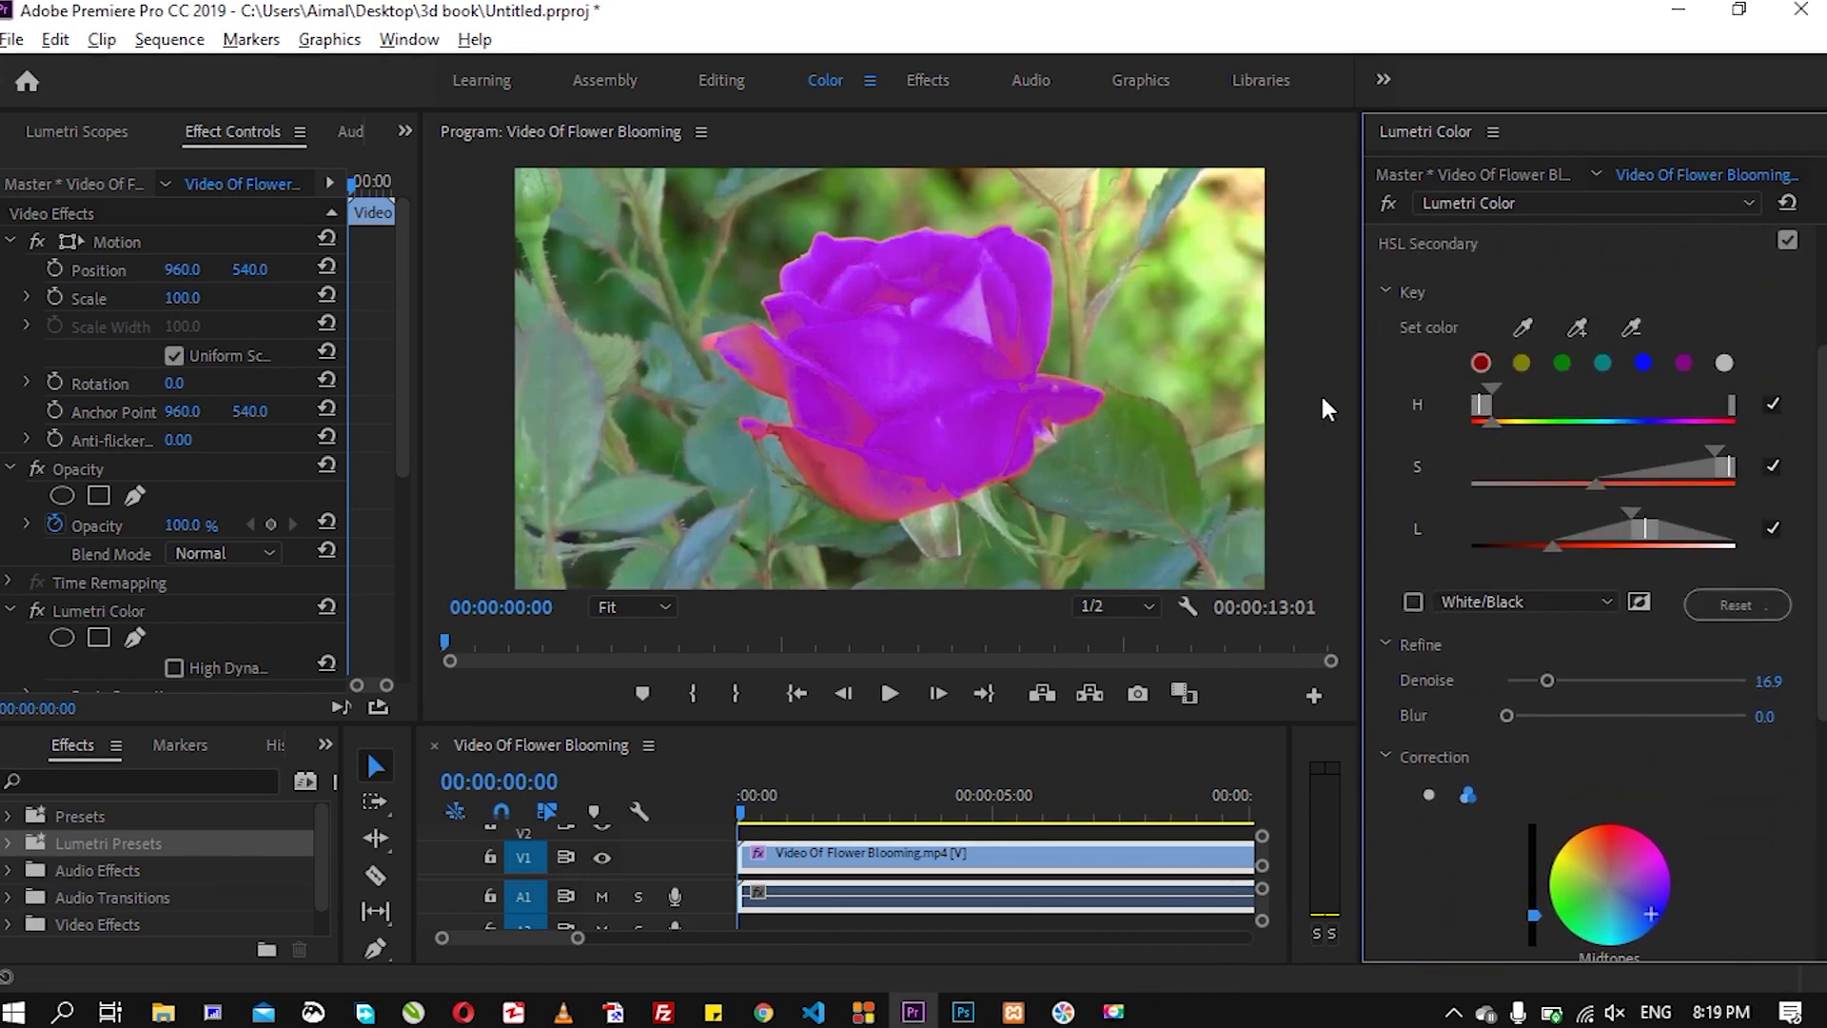
left_click(1579, 328)
left_click(837, 466)
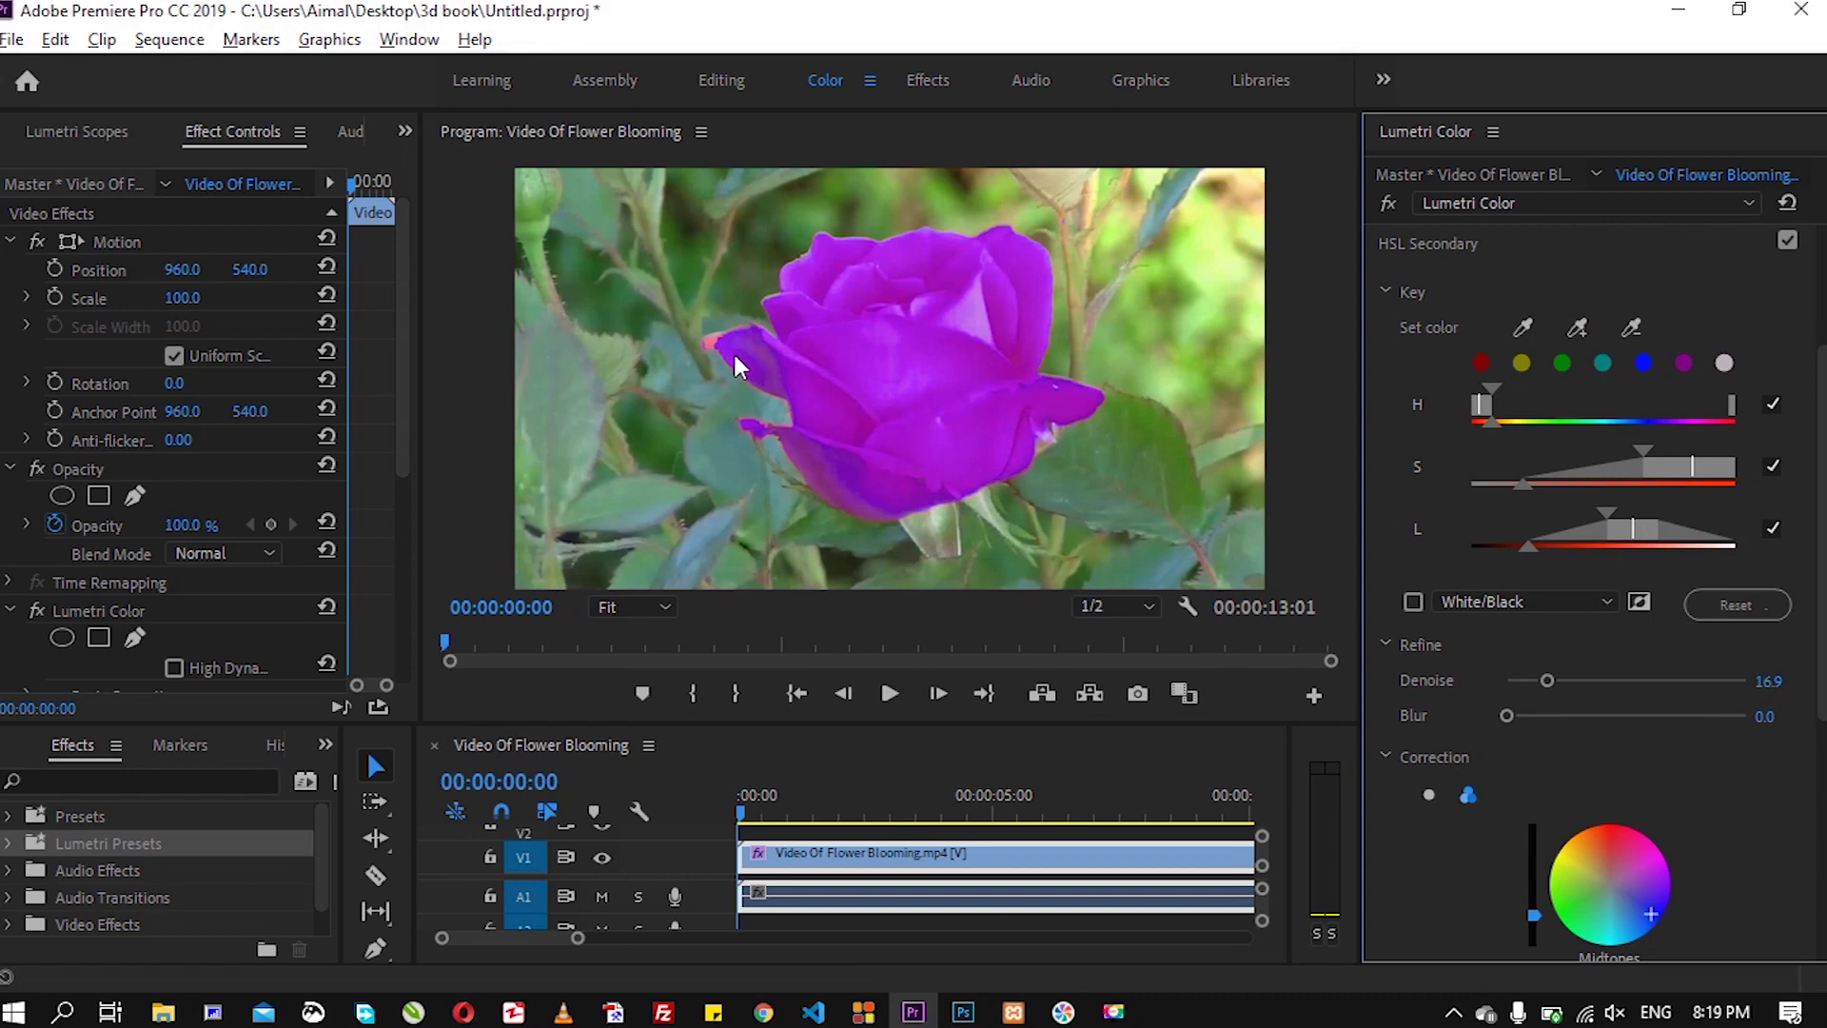
Add two petal-tip colours to the key with the + eyedropper.
left_click(1579, 326)
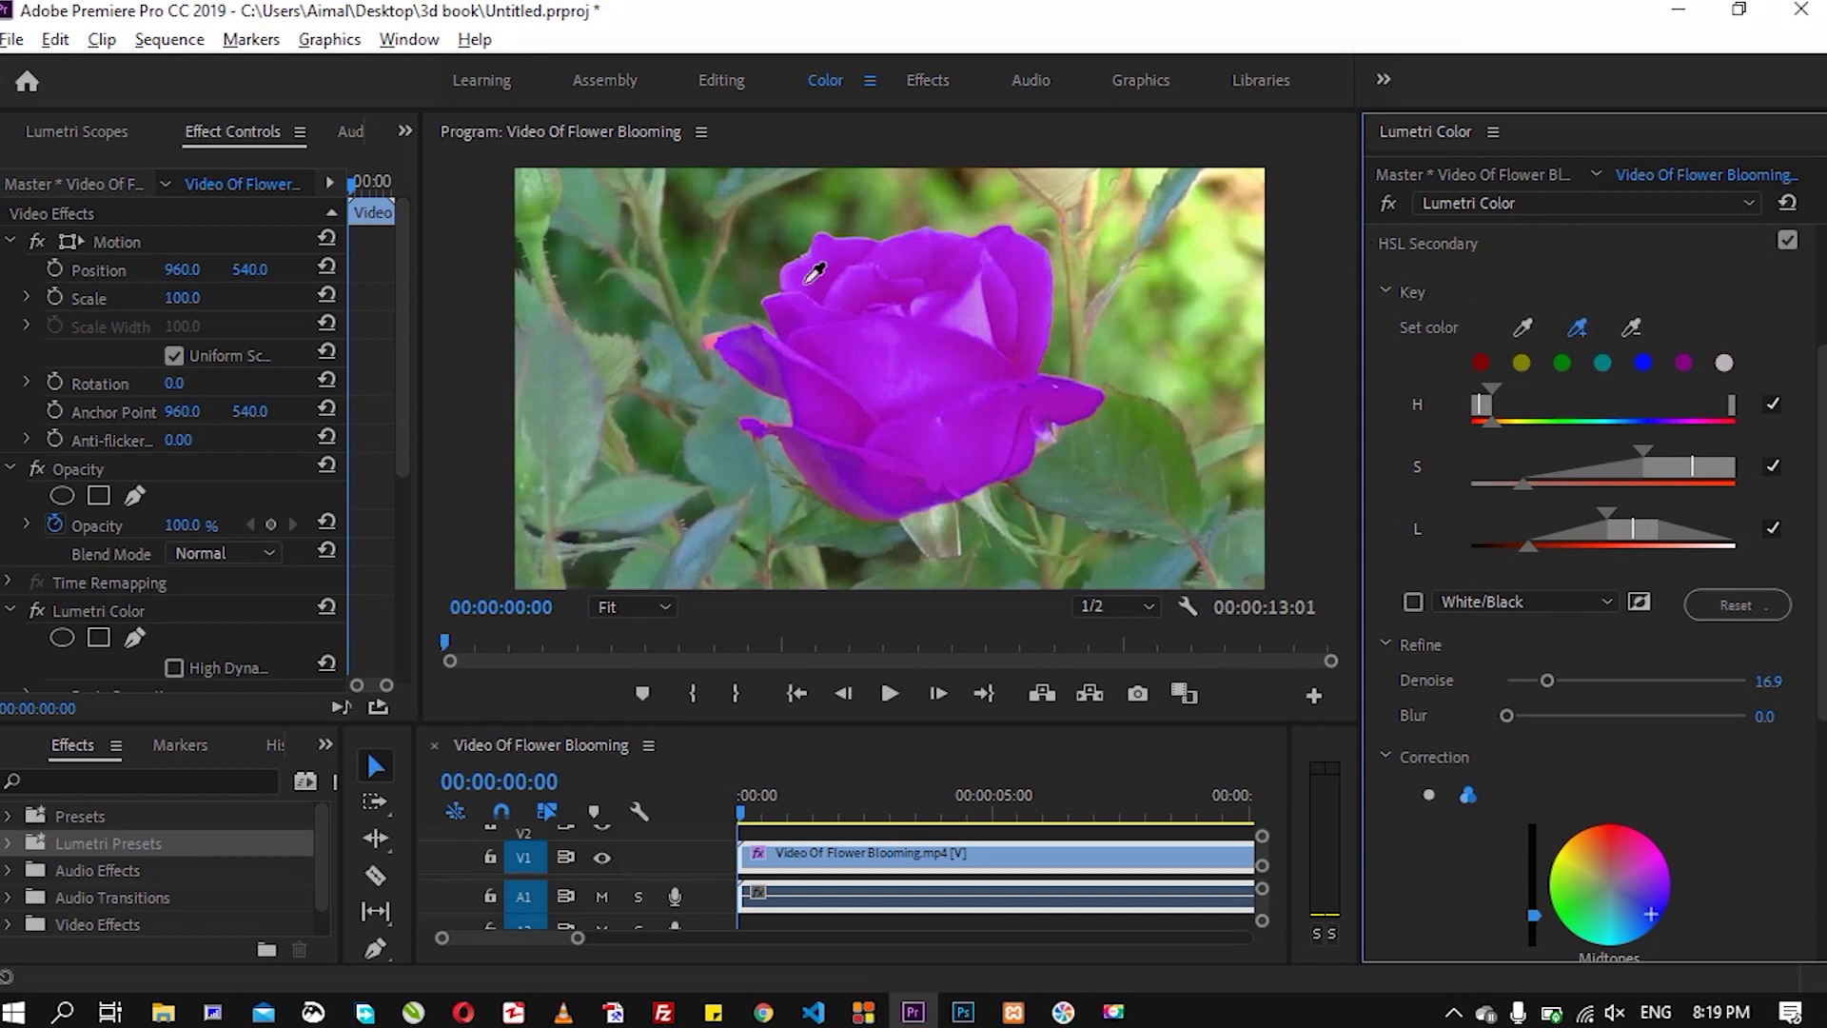
left_click(709, 340)
left_click(1578, 326)
left_click(715, 335)
left_click(1480, 363)
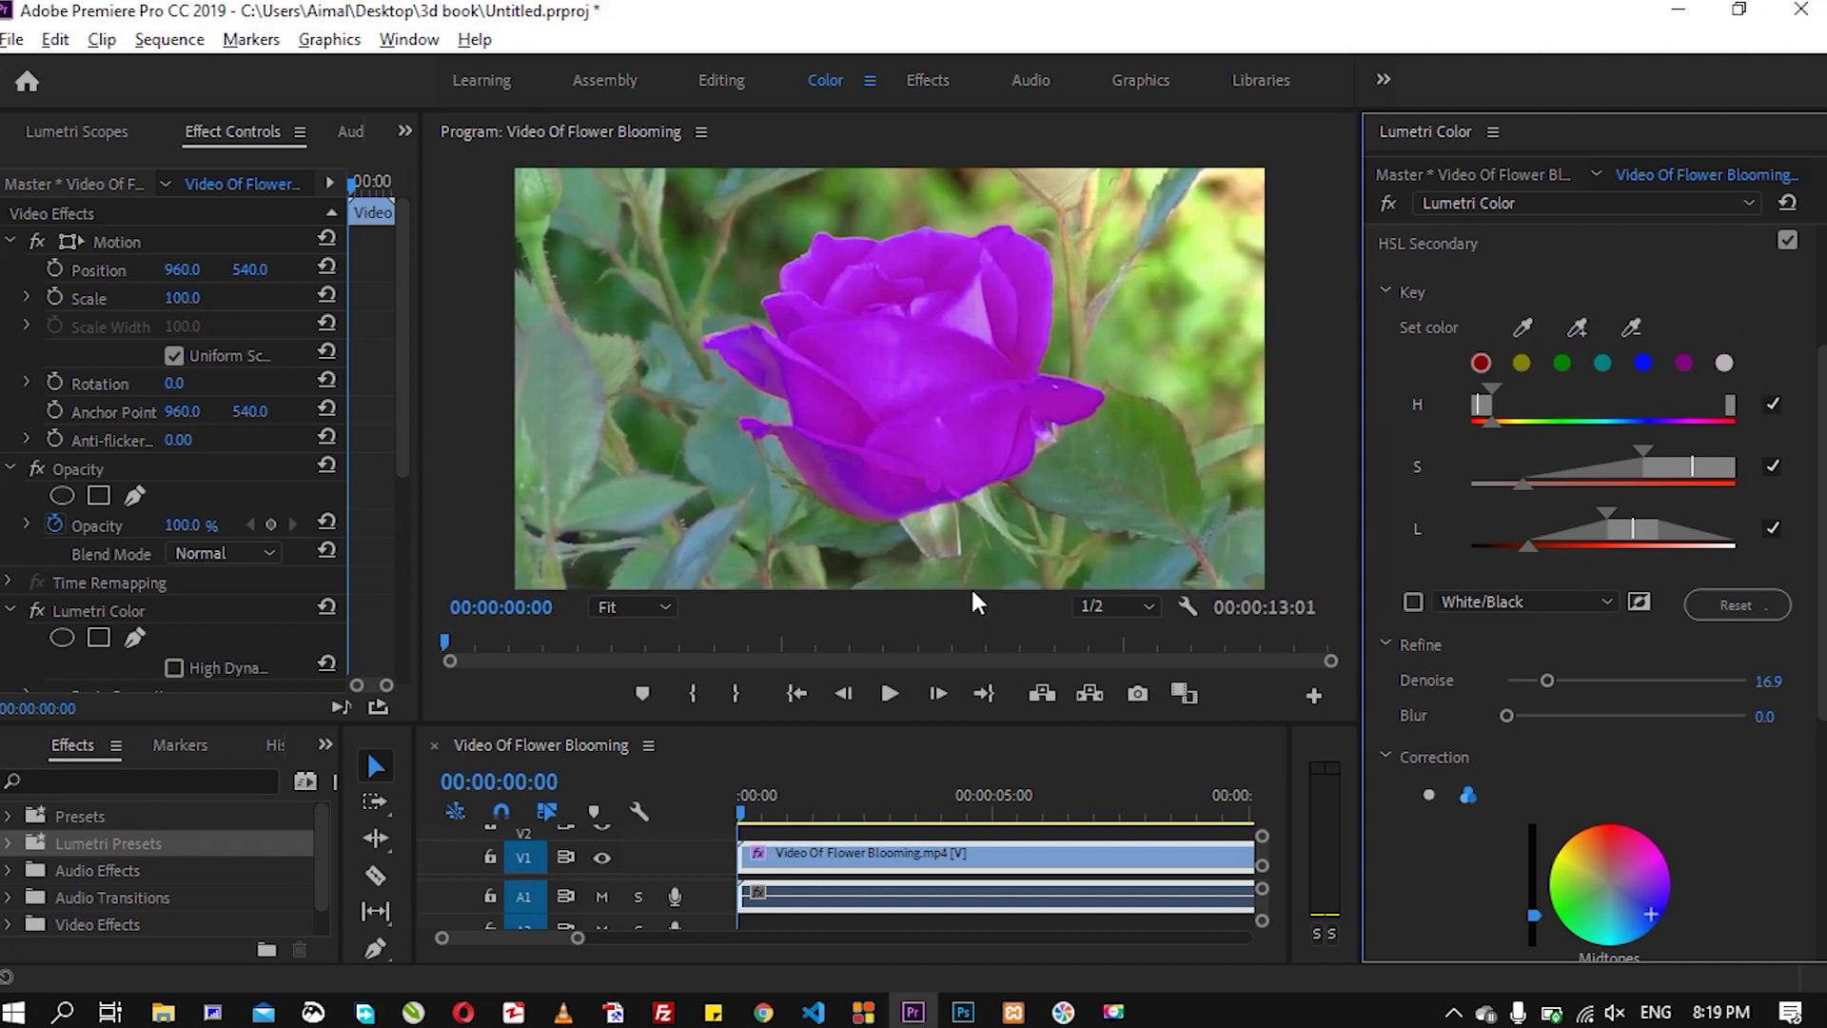
Play the clip to review, then toggle HSL Secondary off and on for a before/after comparison.
left_click(890, 697)
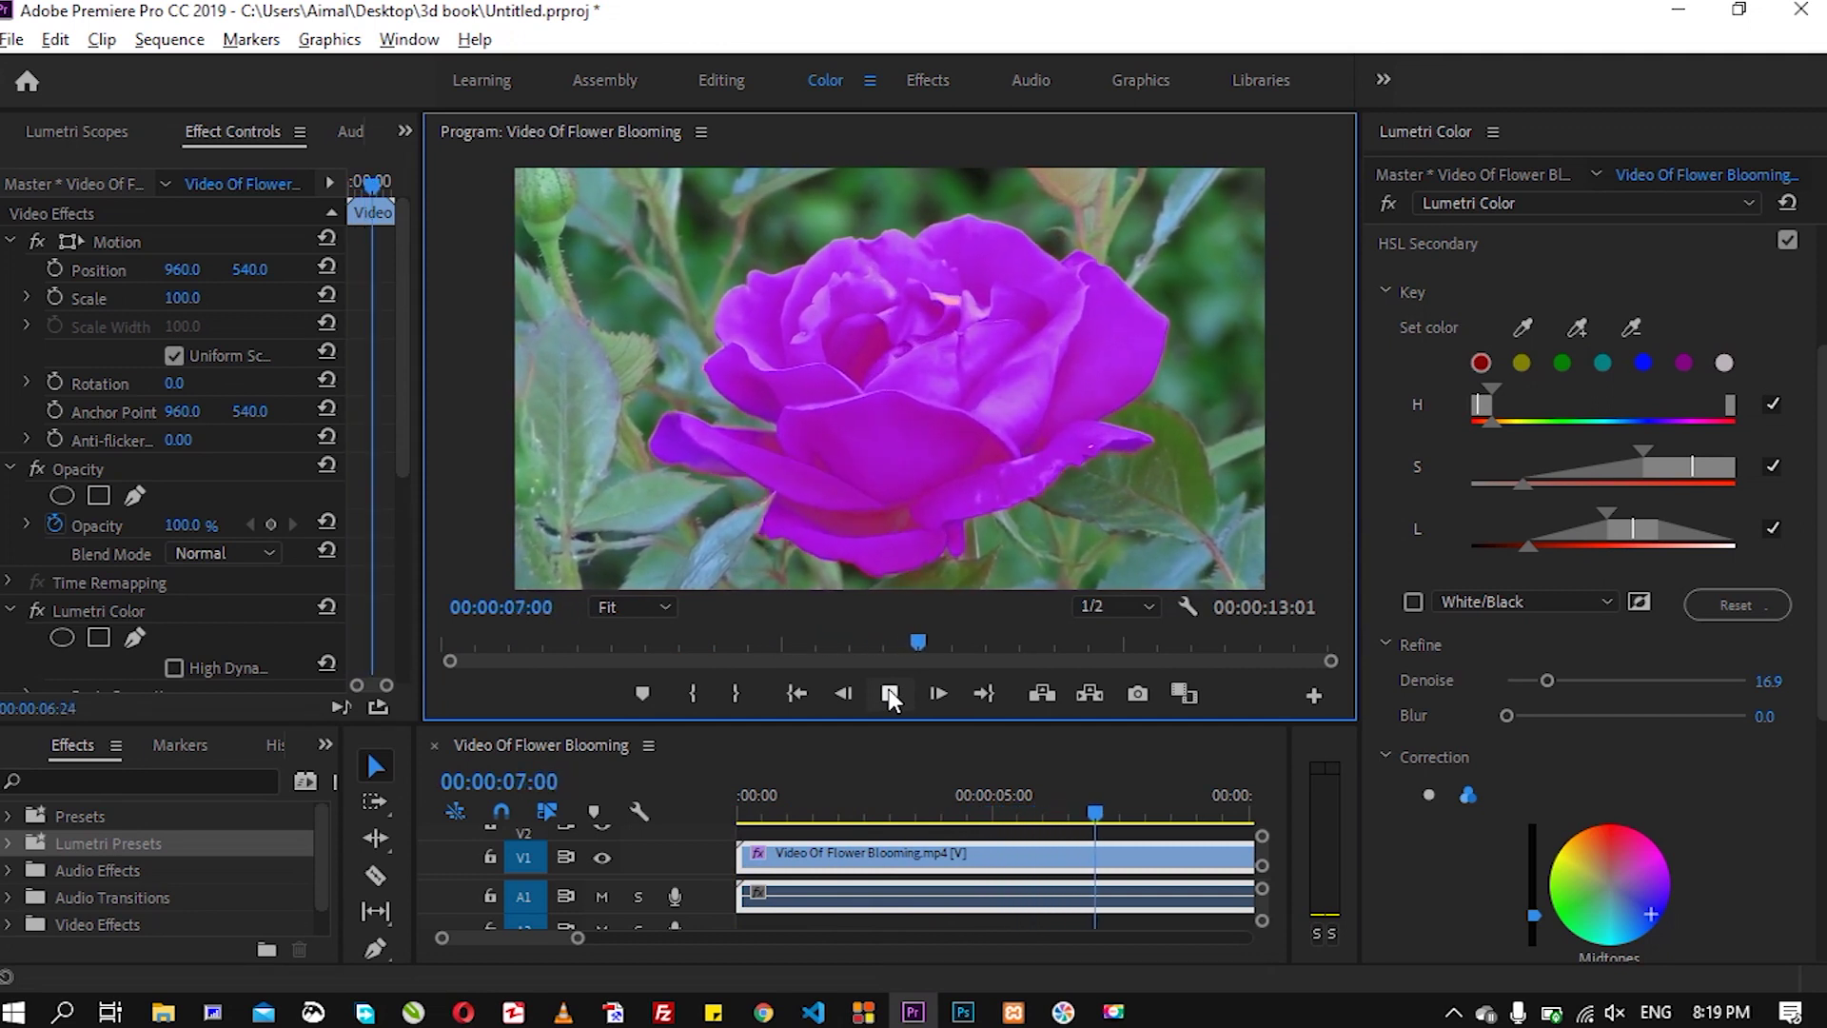
left_click(891, 698)
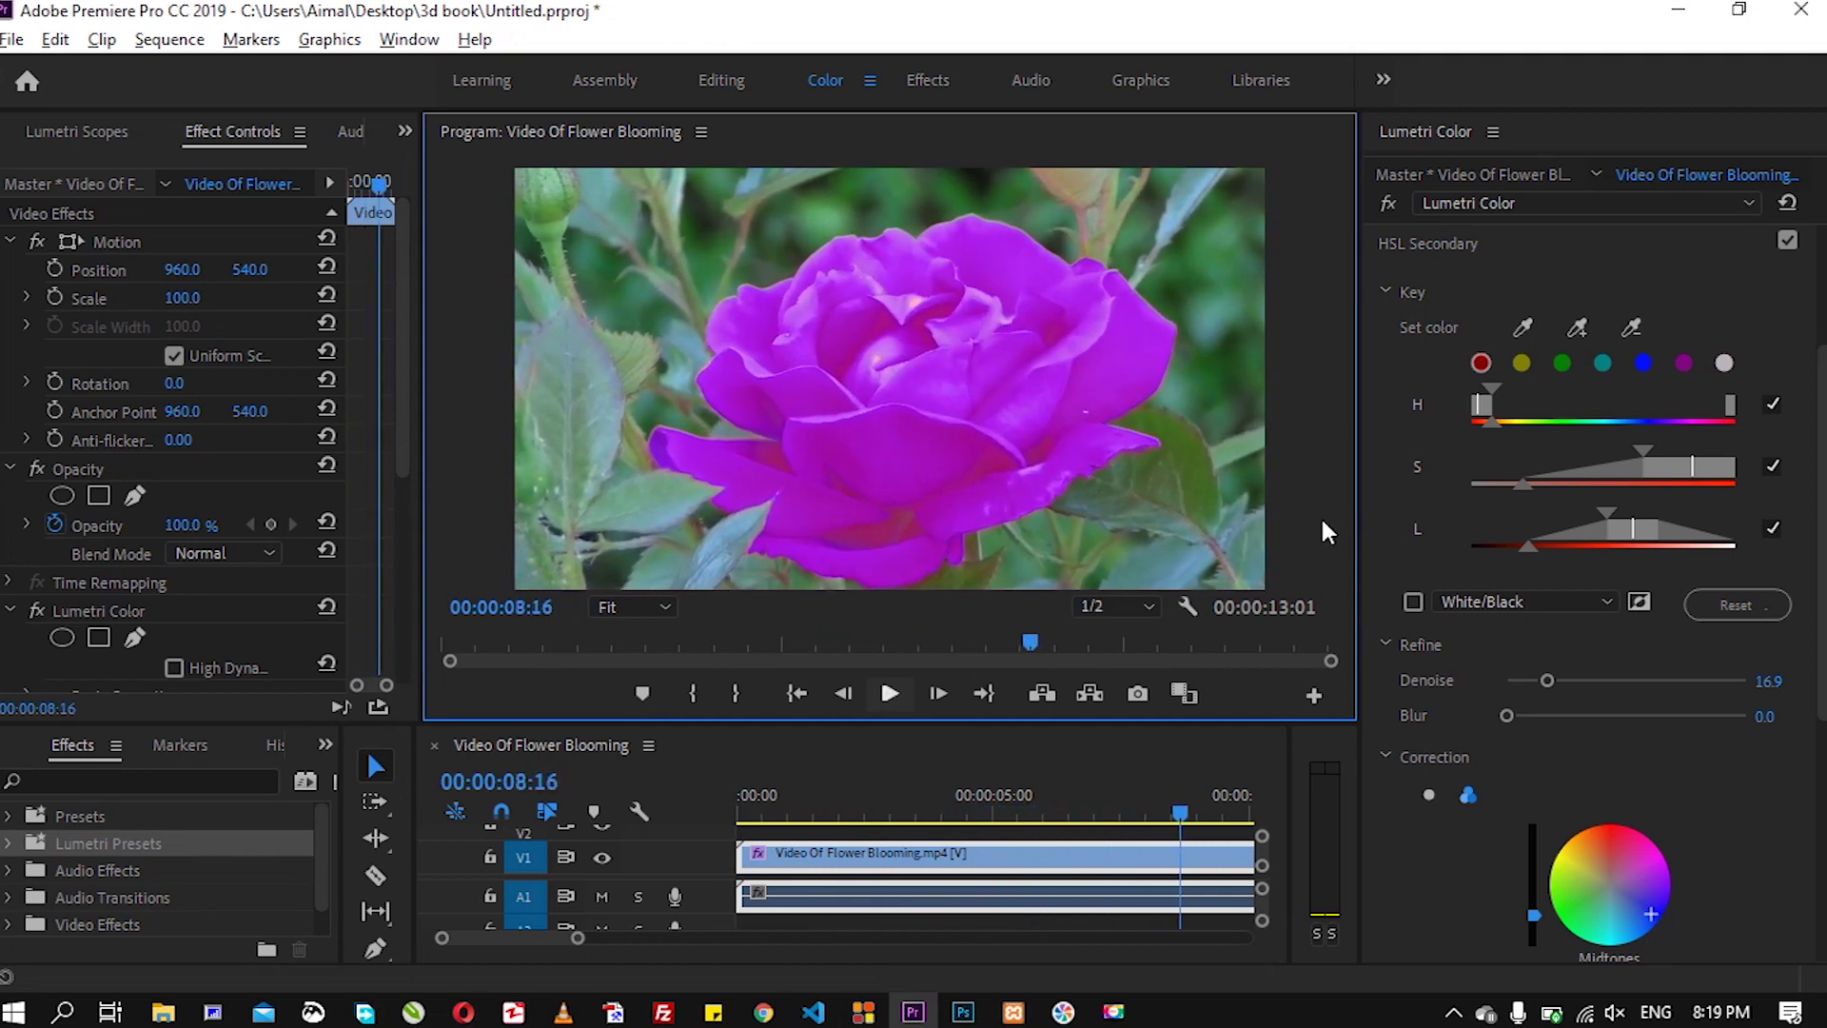
left_click(1789, 240)
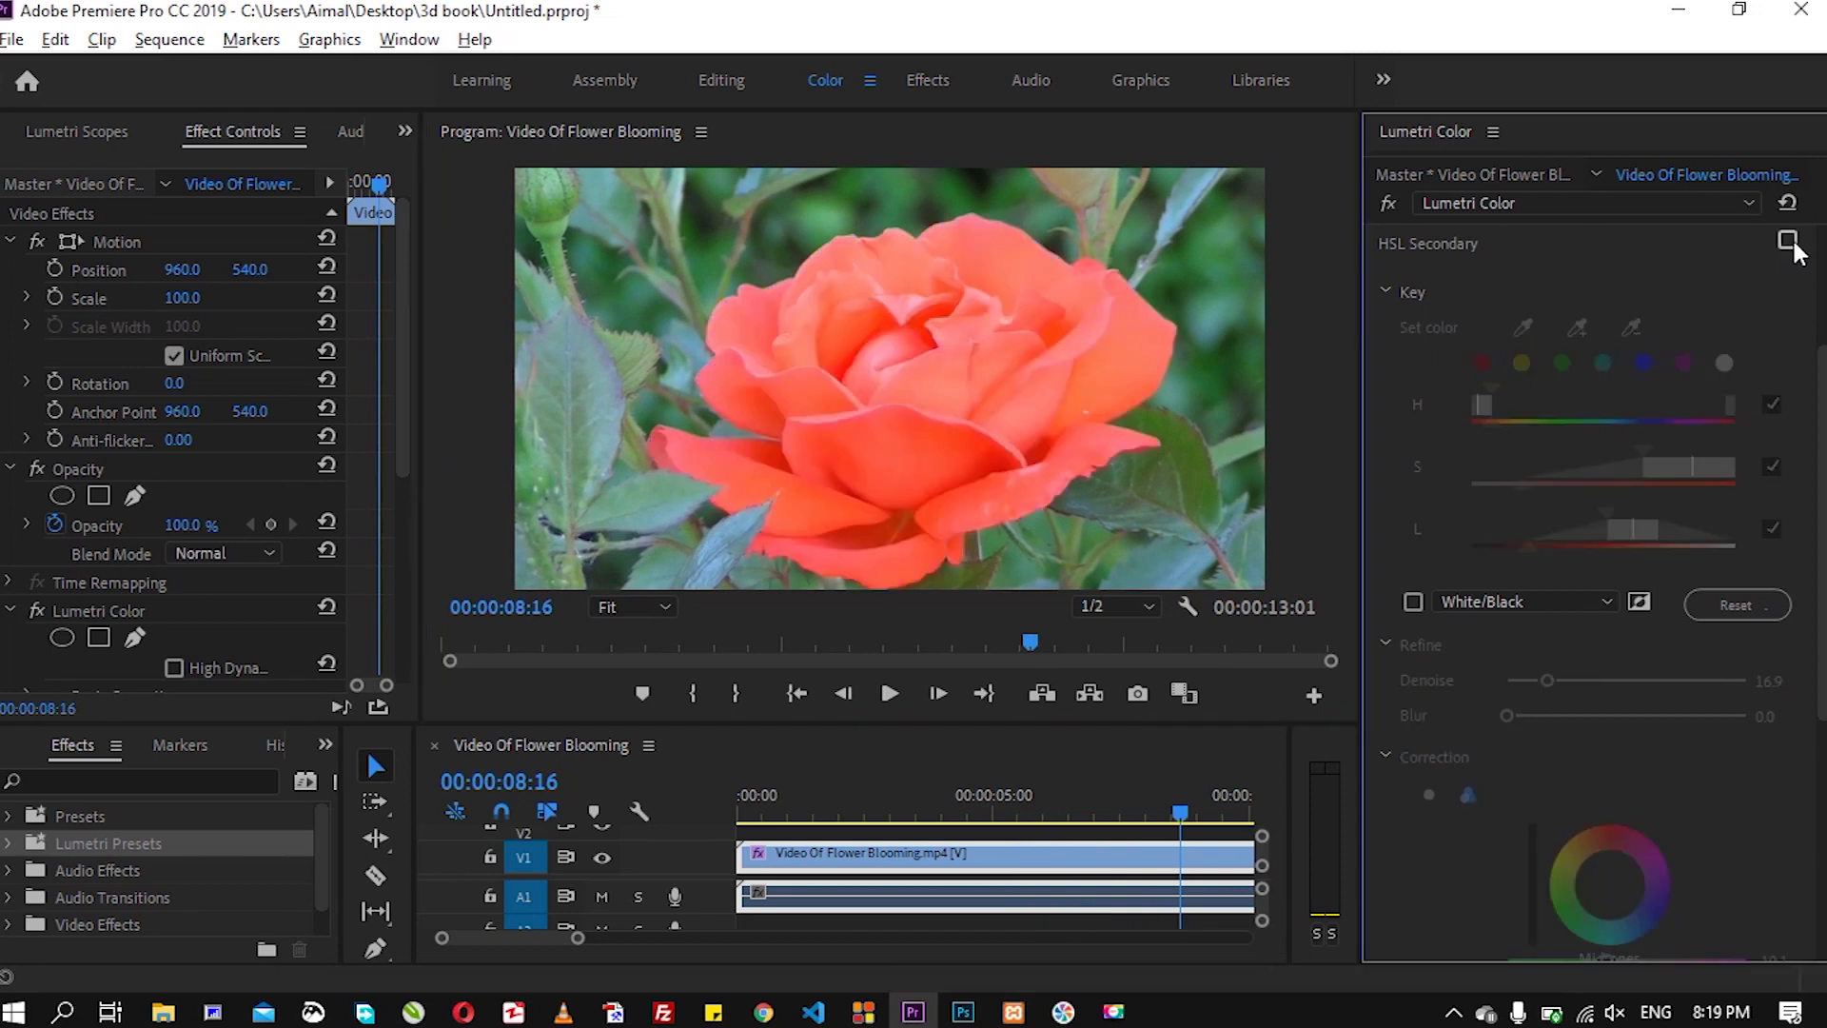
left_click(1788, 241)
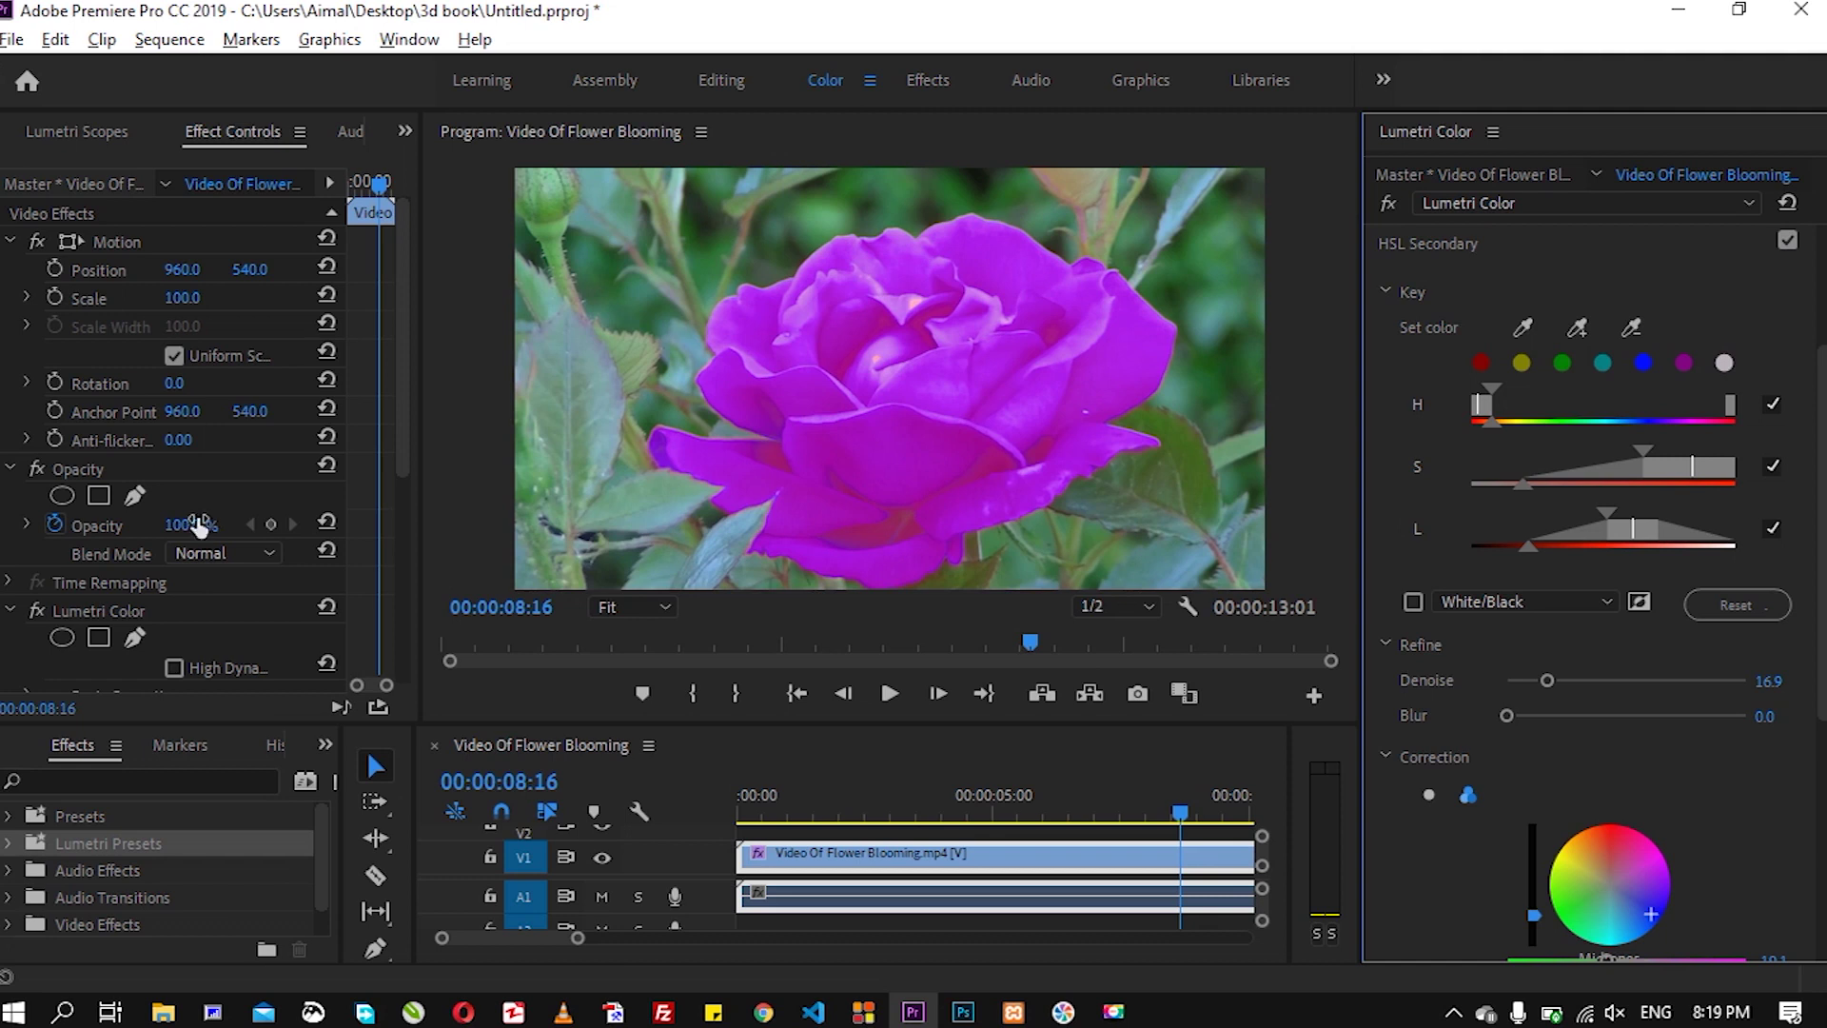
Delete the Lumetri Color effect, show the Effects panel, and enlarge the timeline area.
left_click(130, 615)
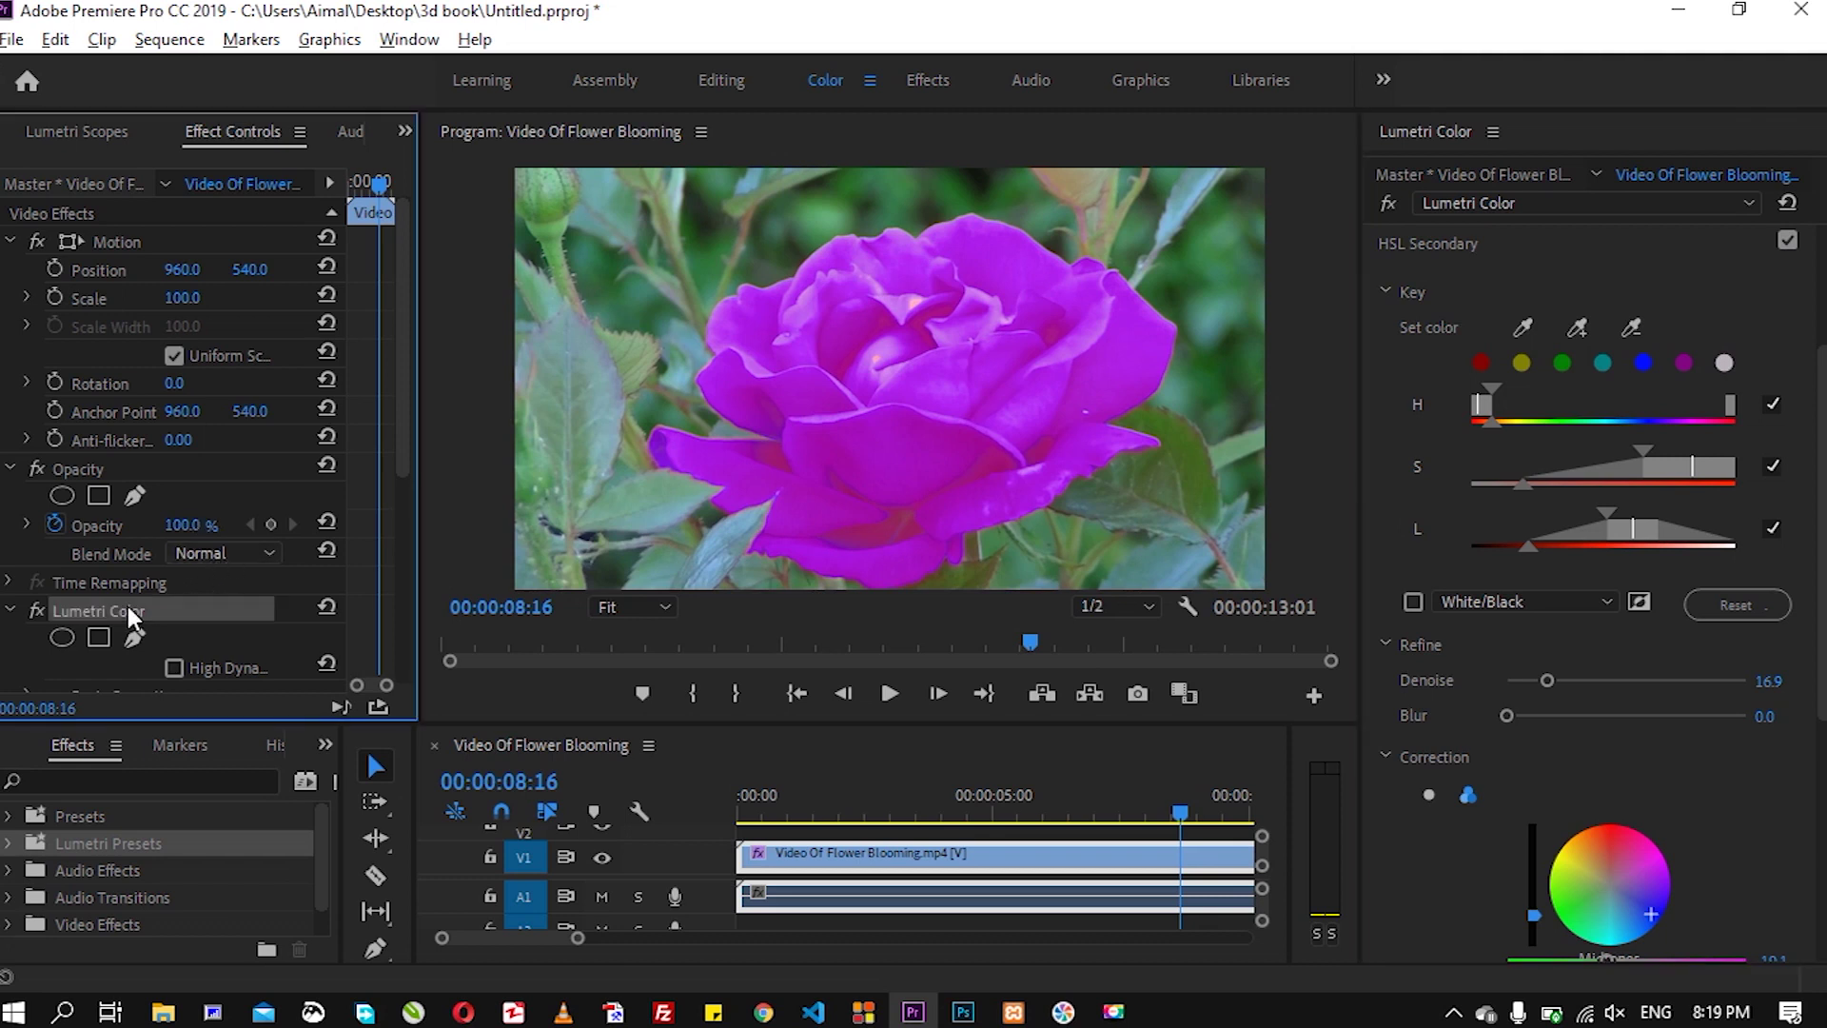
key("Delete")
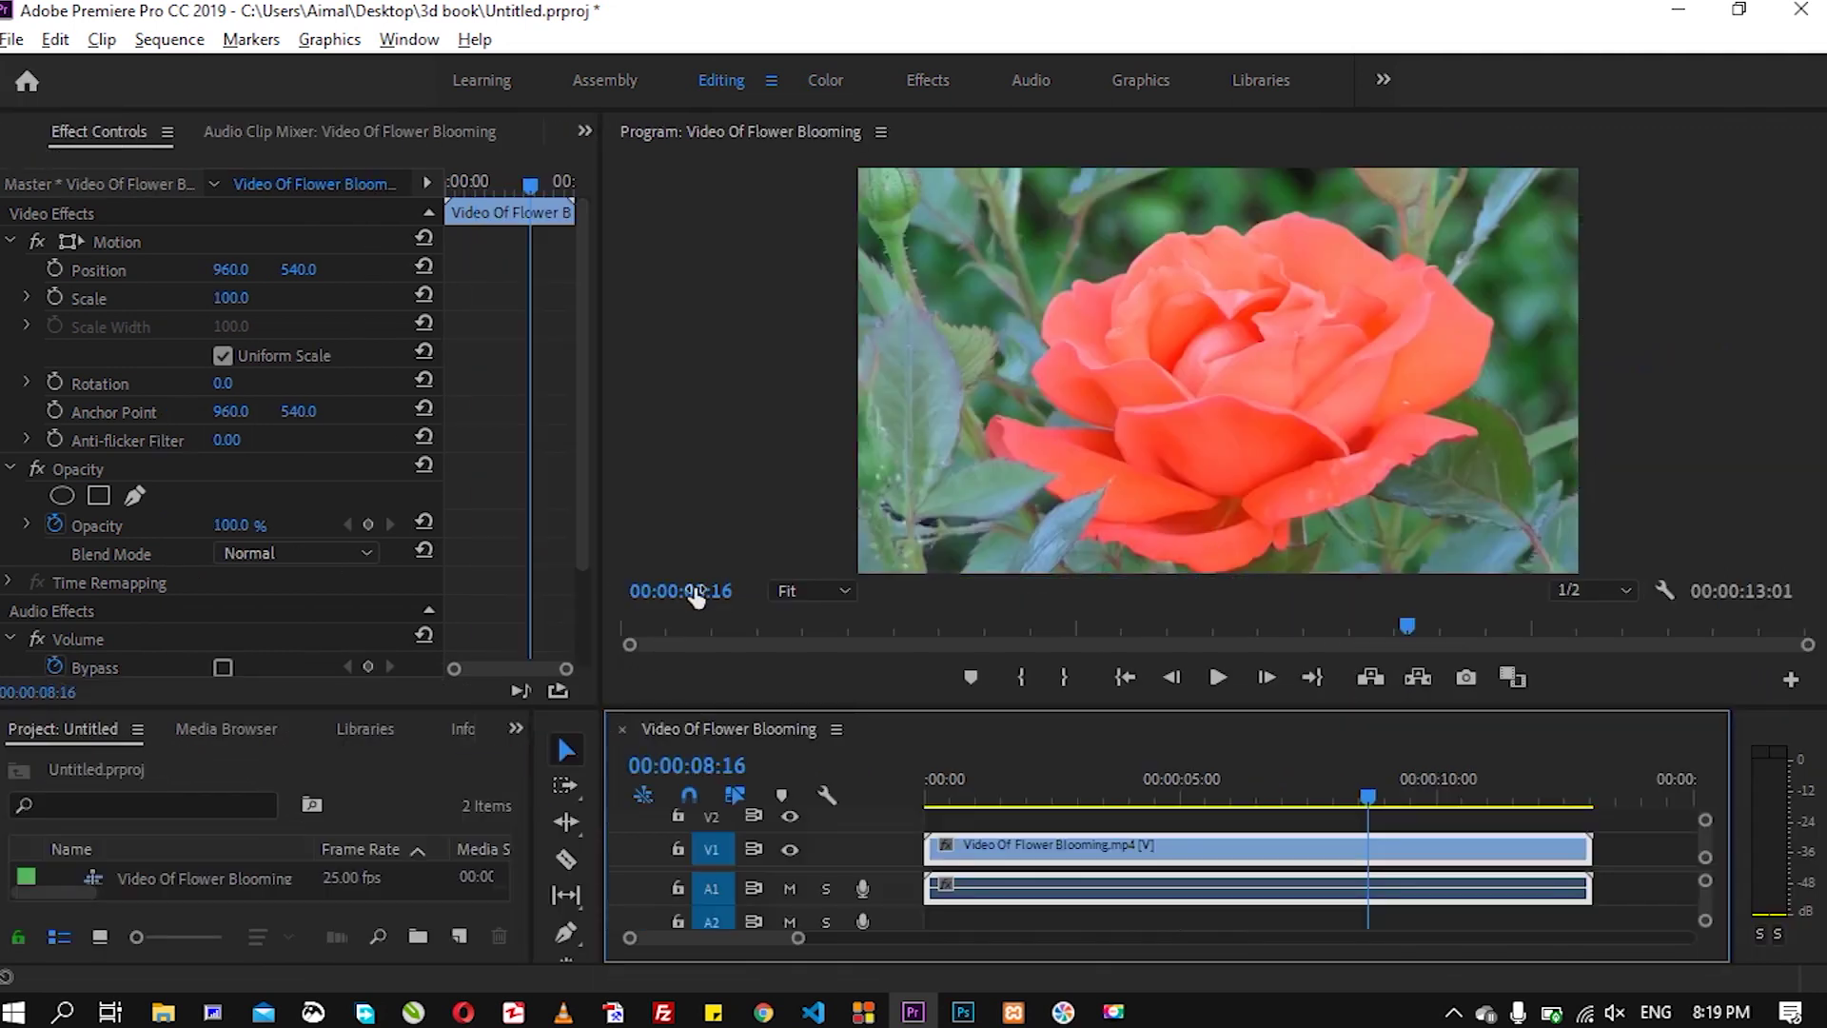
left_click(515, 730)
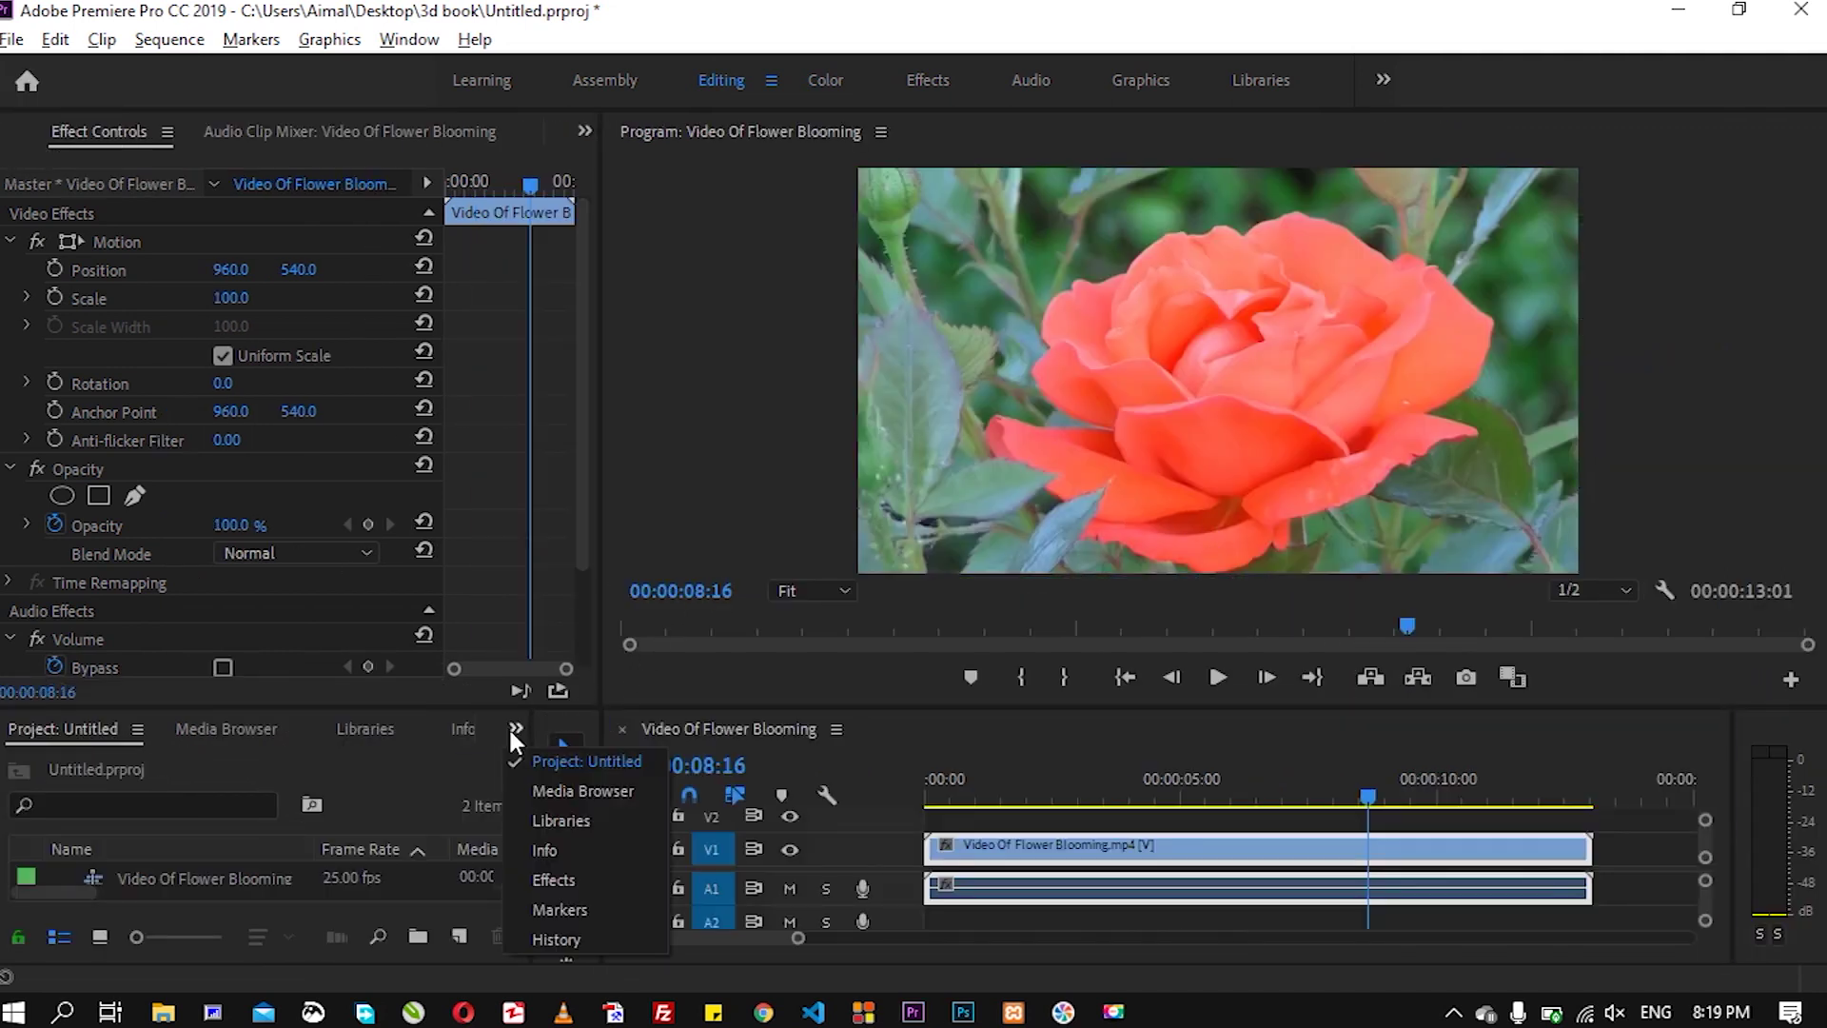
left_click(563, 878)
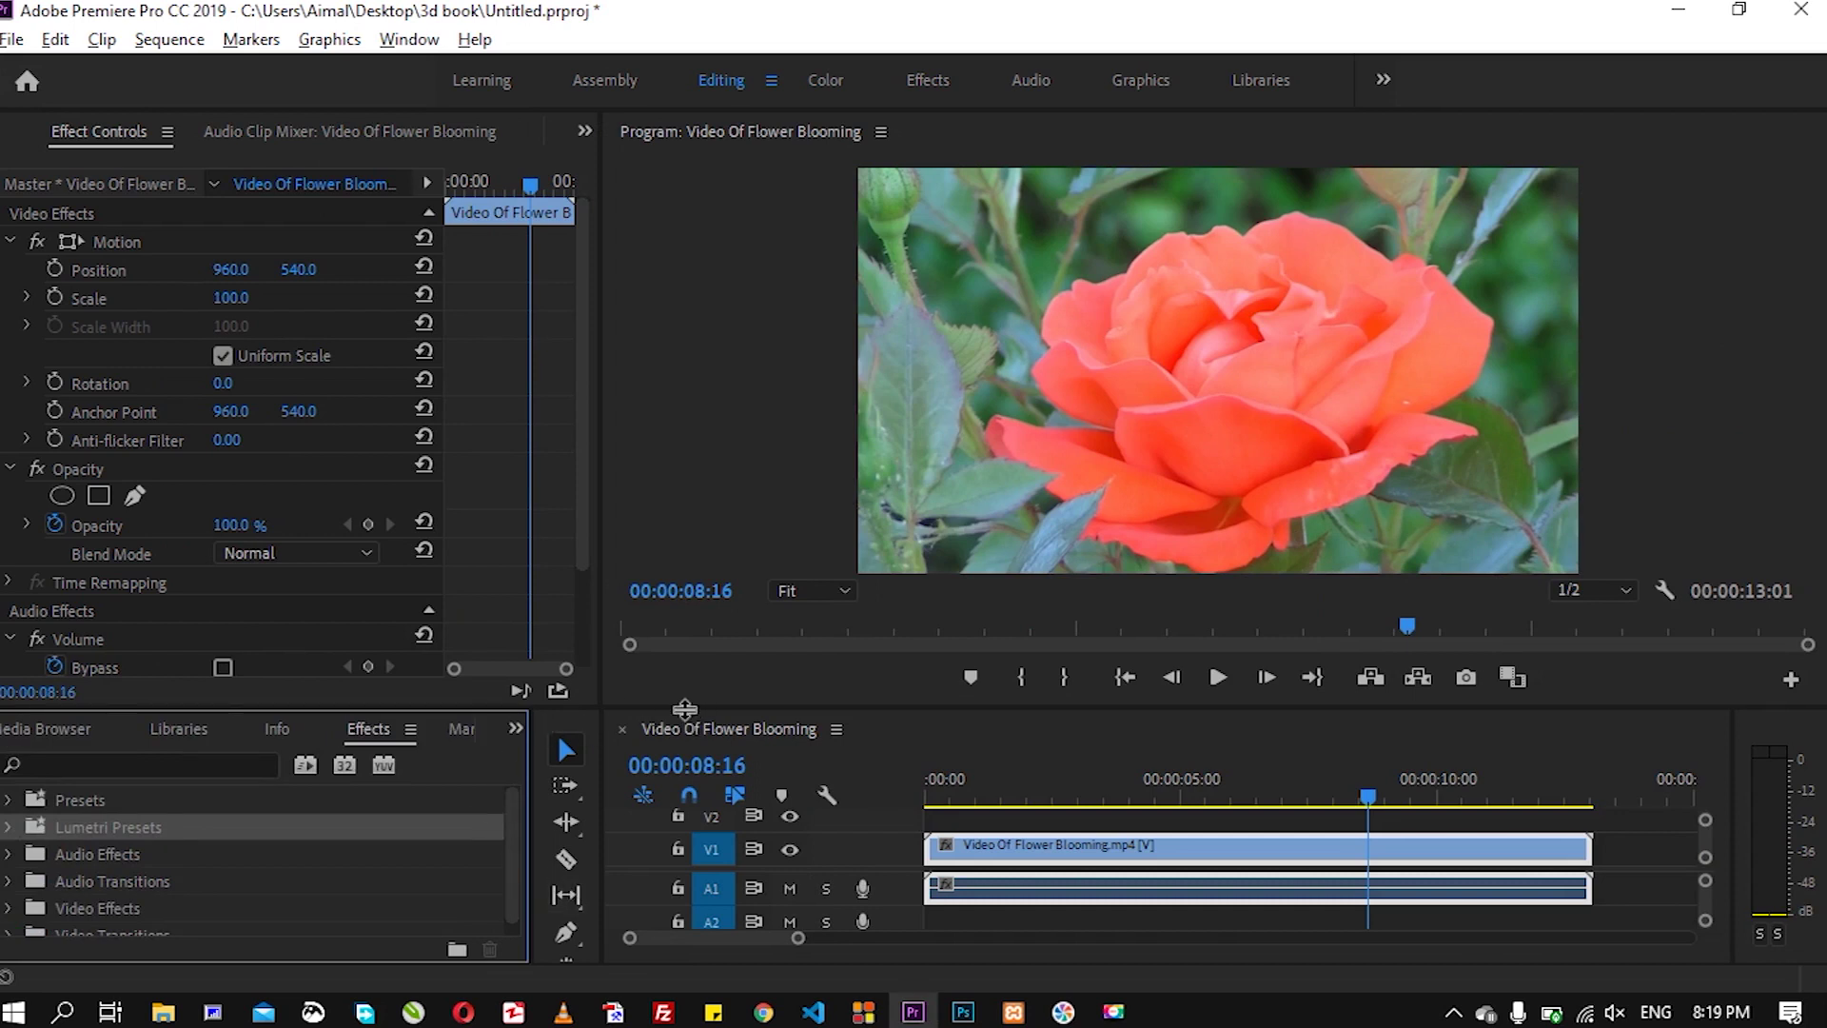
left_click_drag(683, 710, 682, 574)
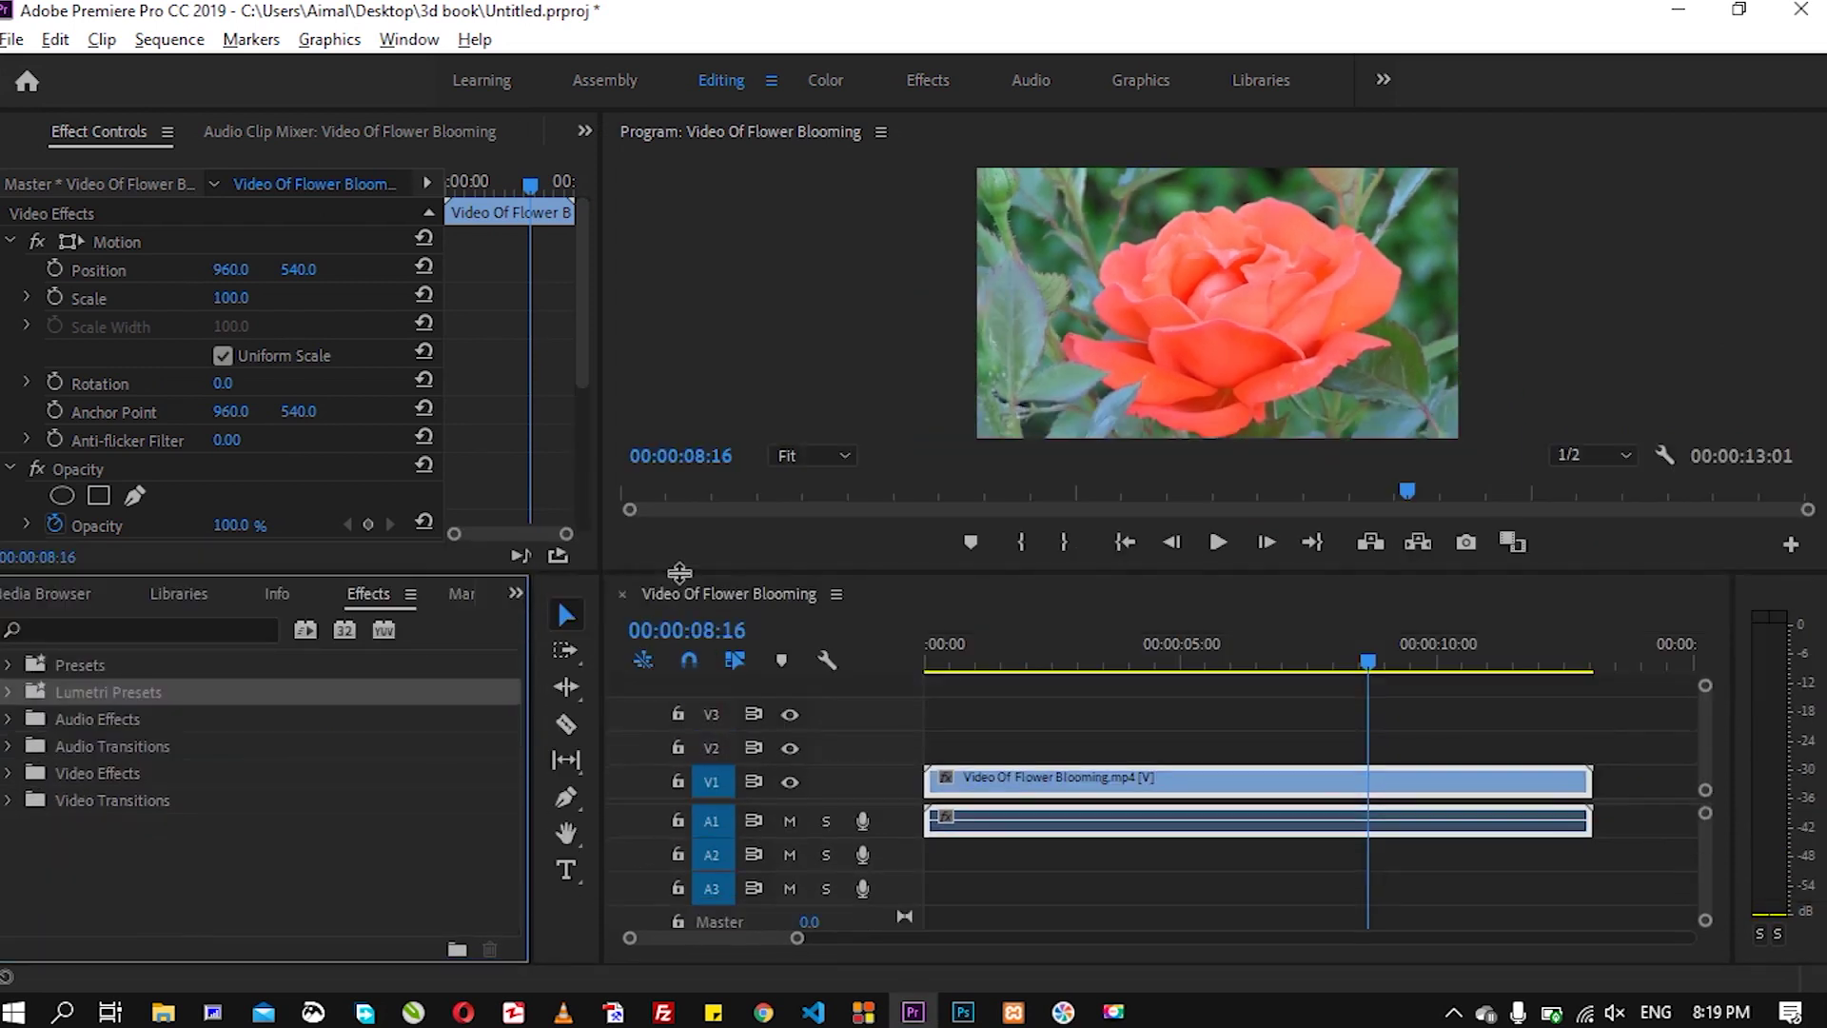
Apply the Lumetri Cinematic '2 Strip' preset to the rose clip on V1.
double_click(63, 704)
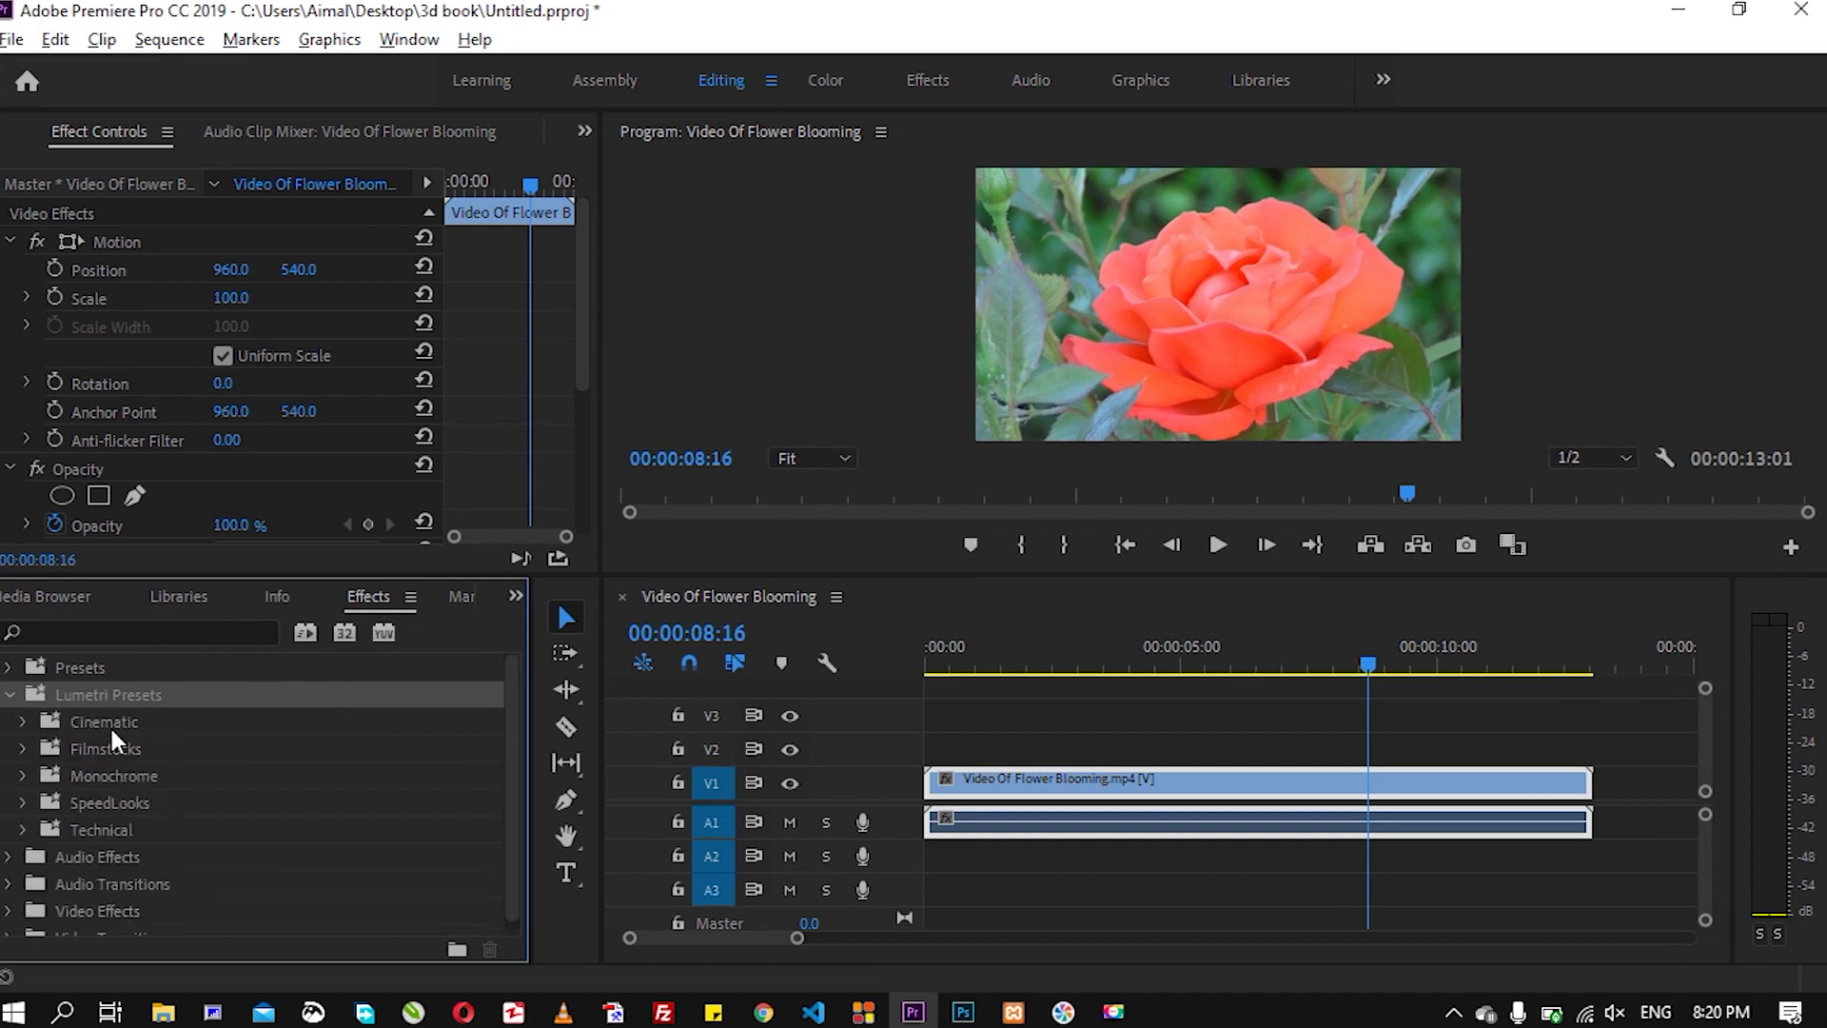
left_click(29, 724)
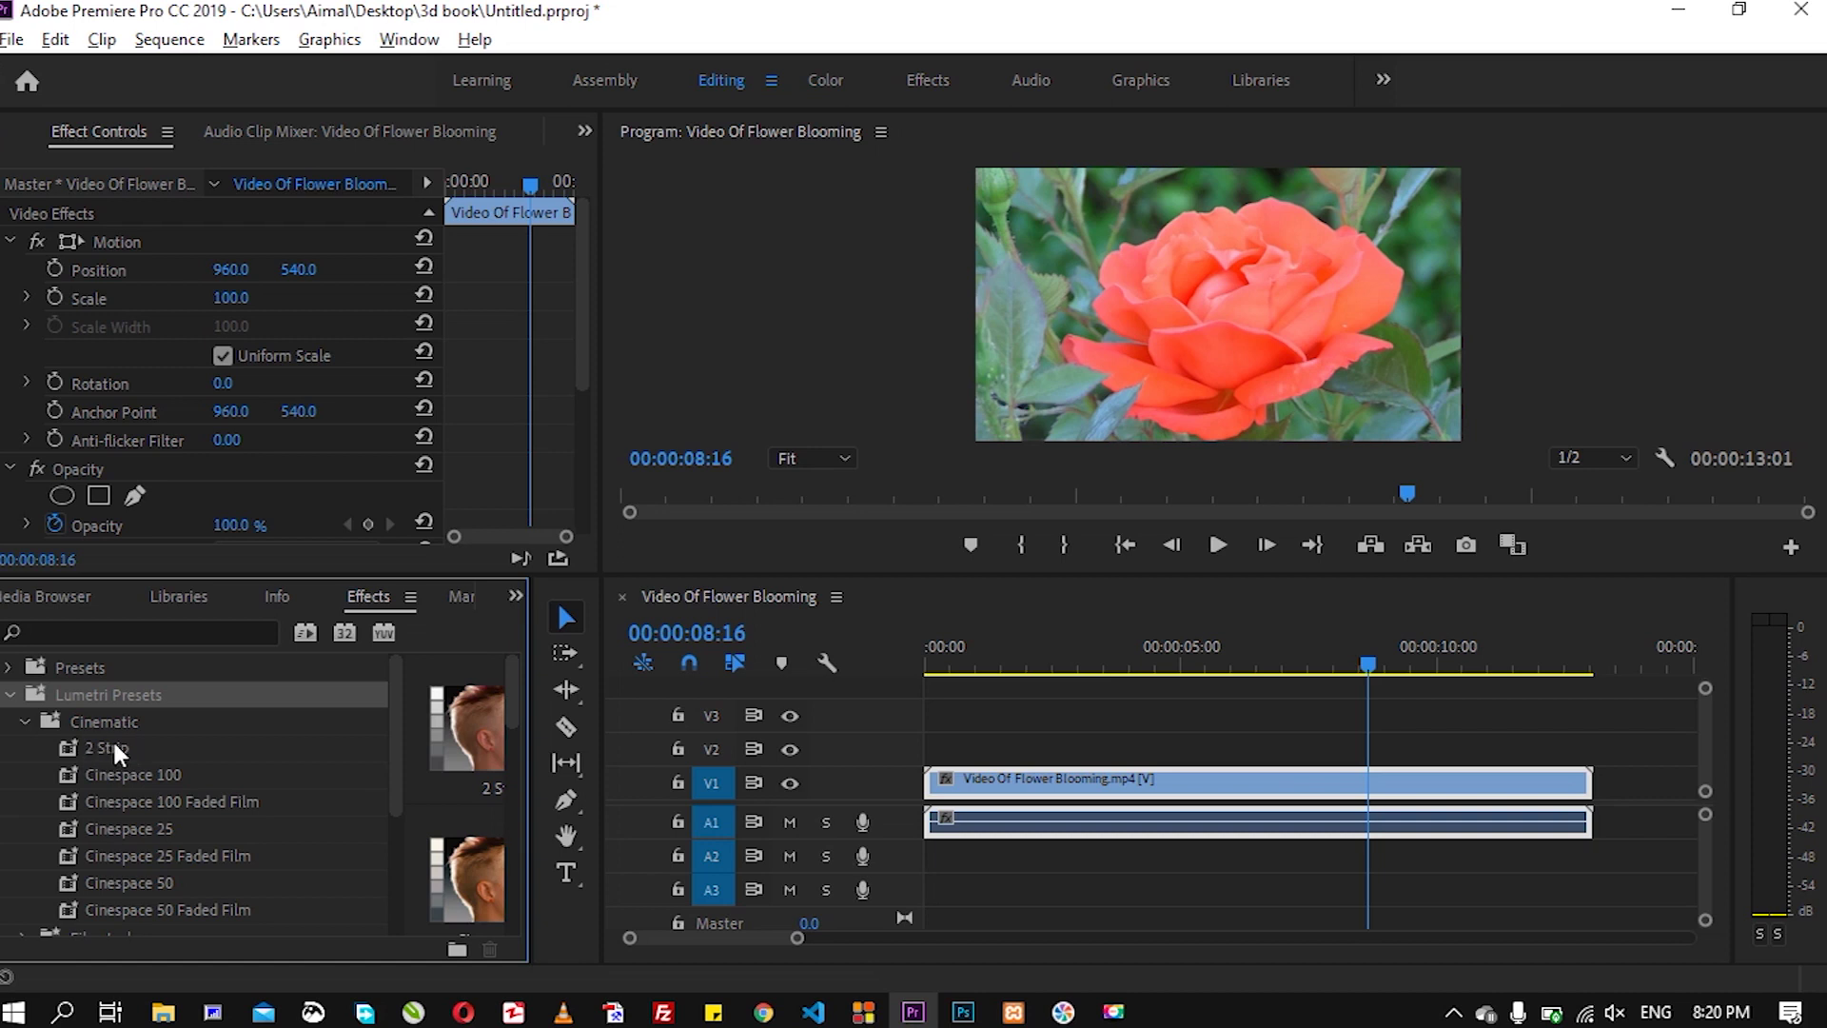
left_click_drag(84, 750, 956, 786)
Scroll Effect Controls to the 2 Strip settings and enlarge the preview monitor.
left_click_drag(583, 357, 601, 459)
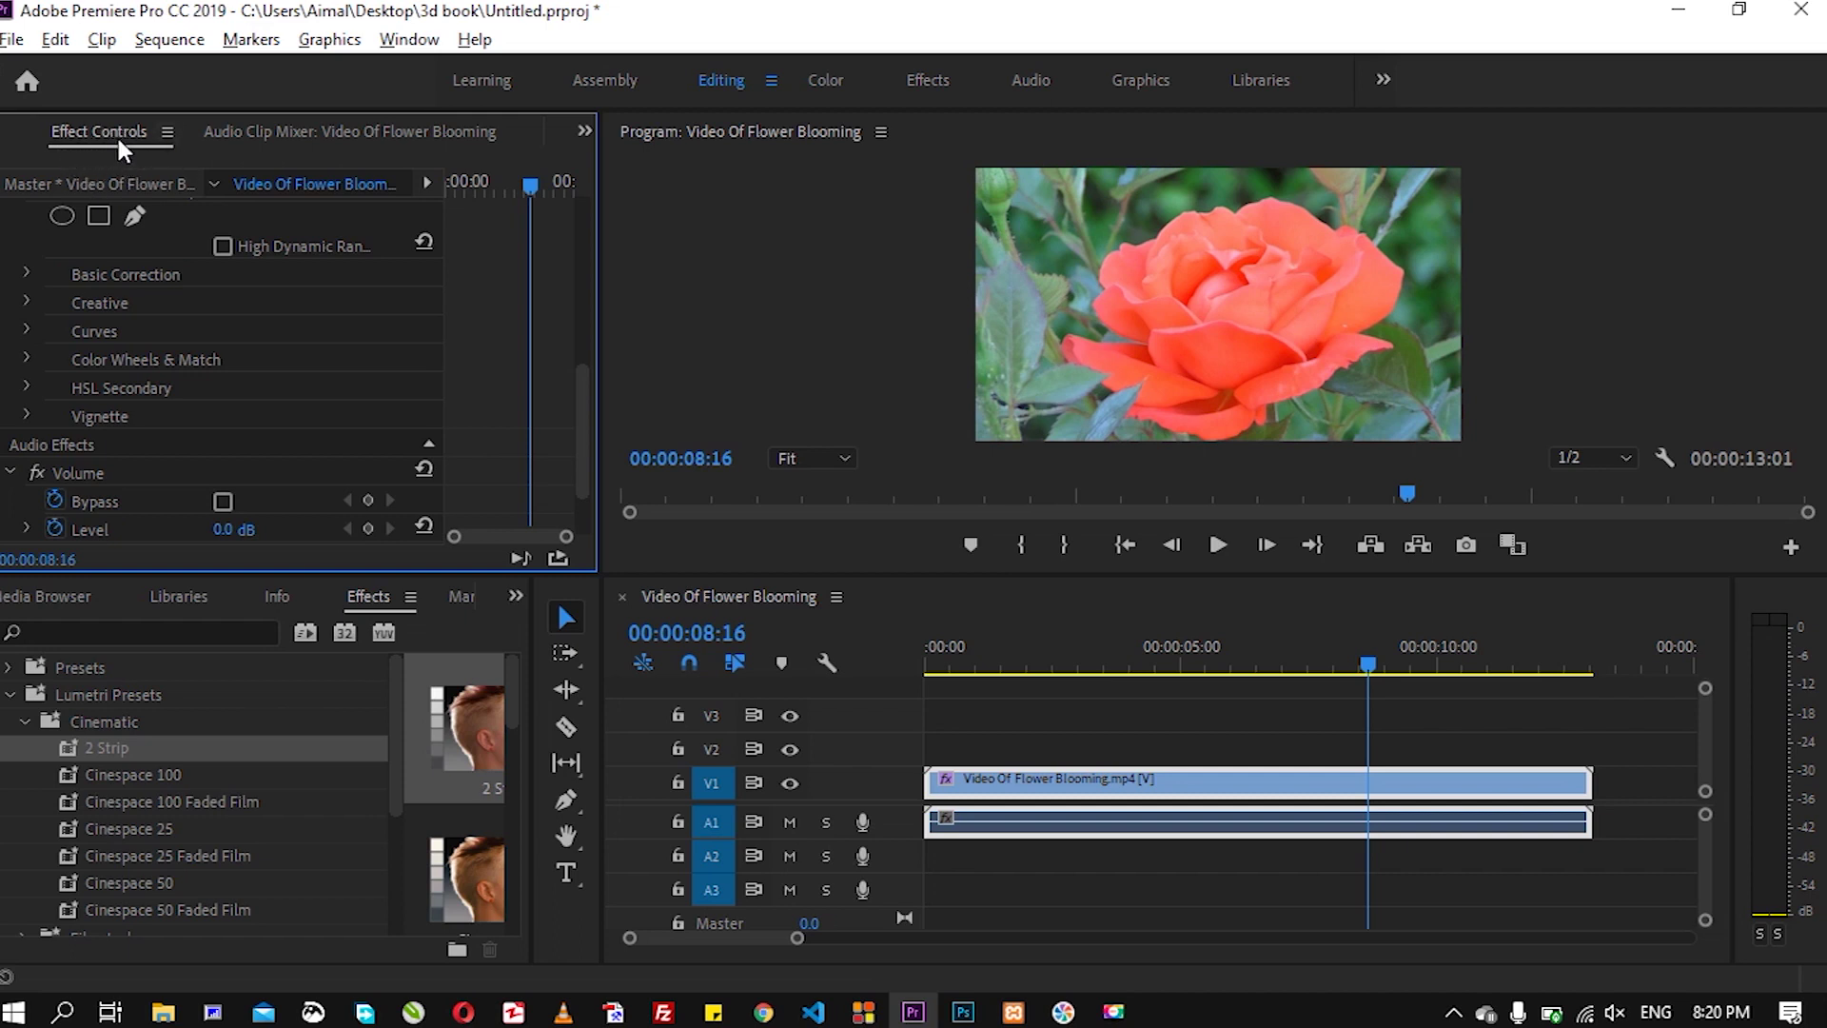
left_click(409, 40)
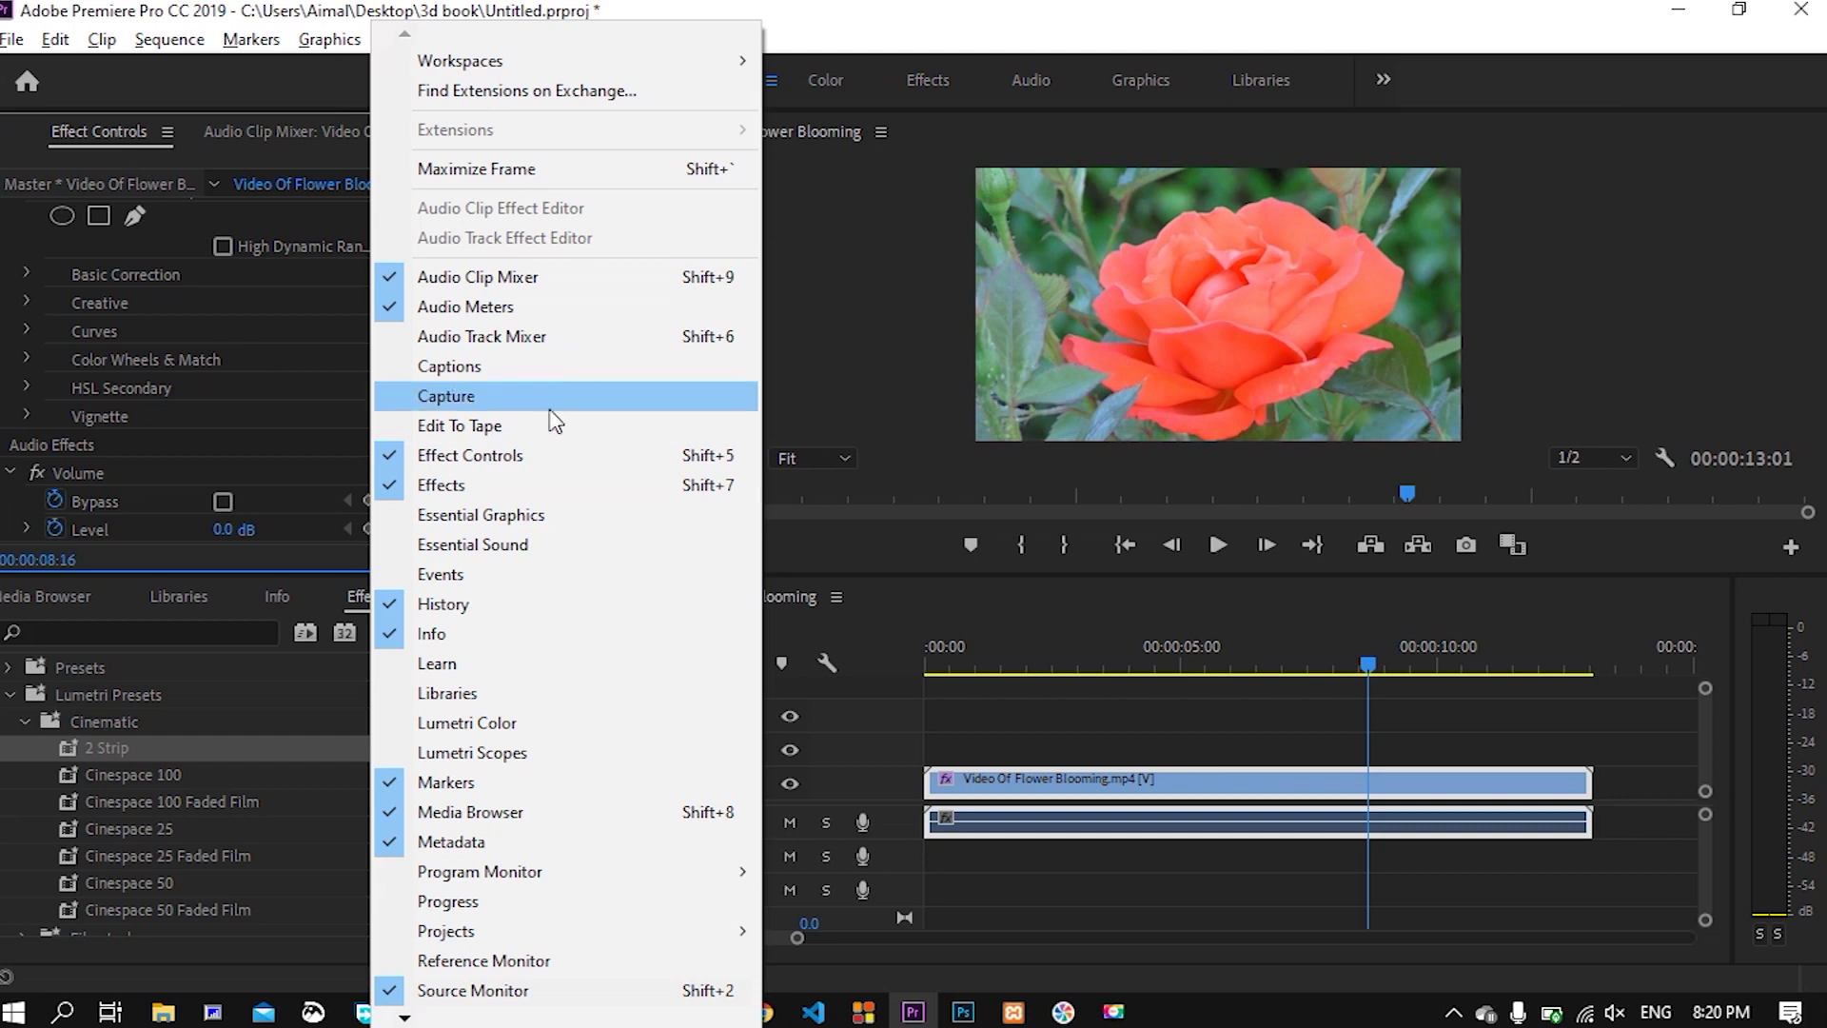
left_click(654, 23)
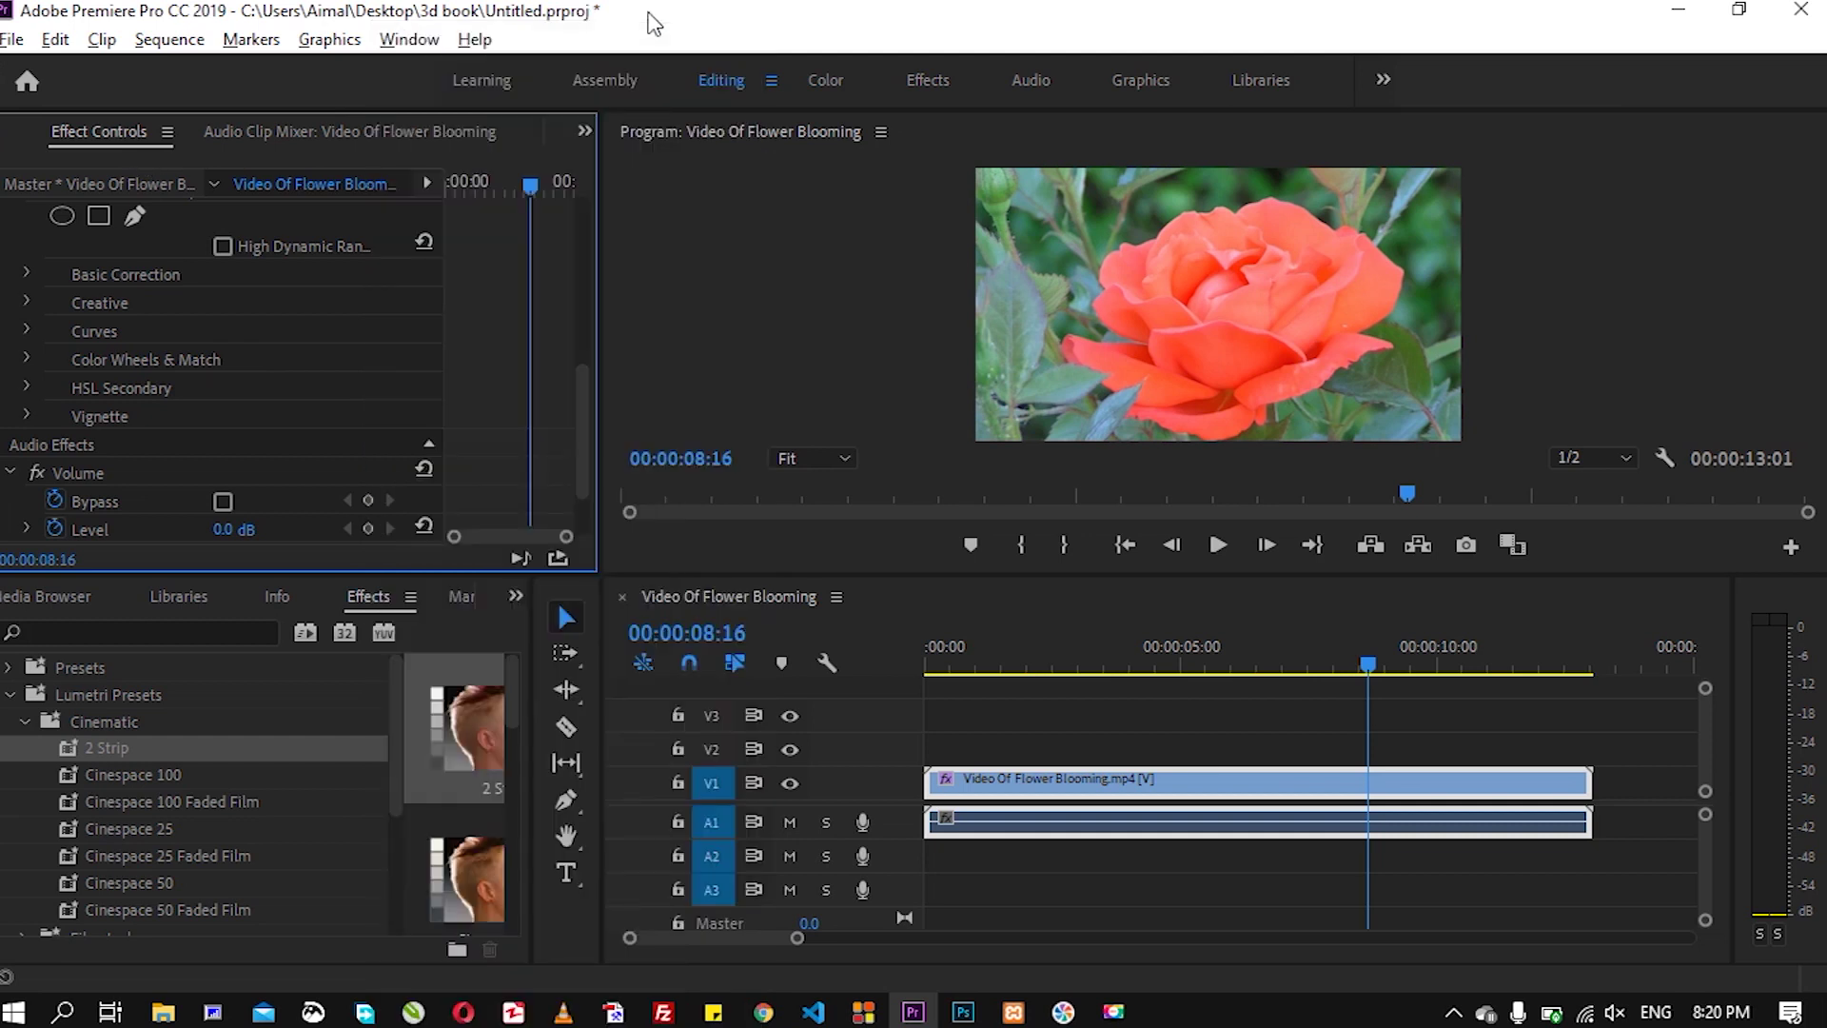
left_click_drag(583, 404, 585, 377)
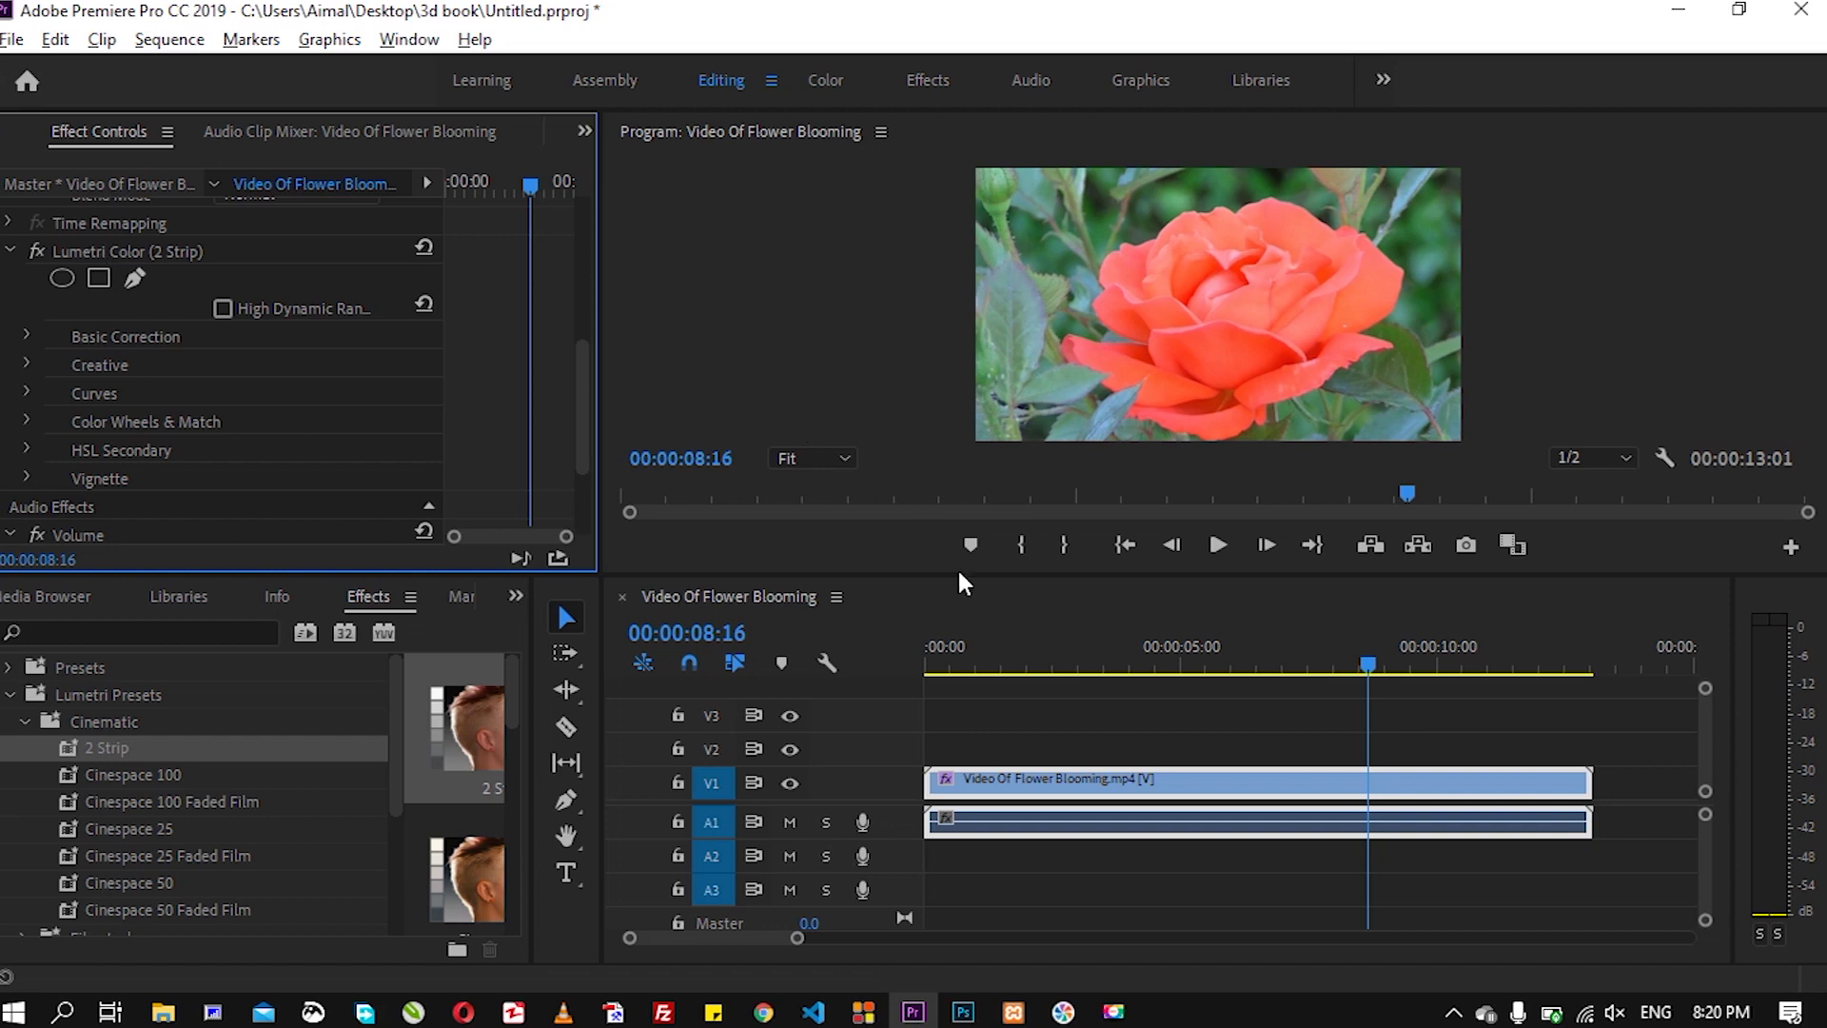
left_click_drag(961, 575, 957, 718)
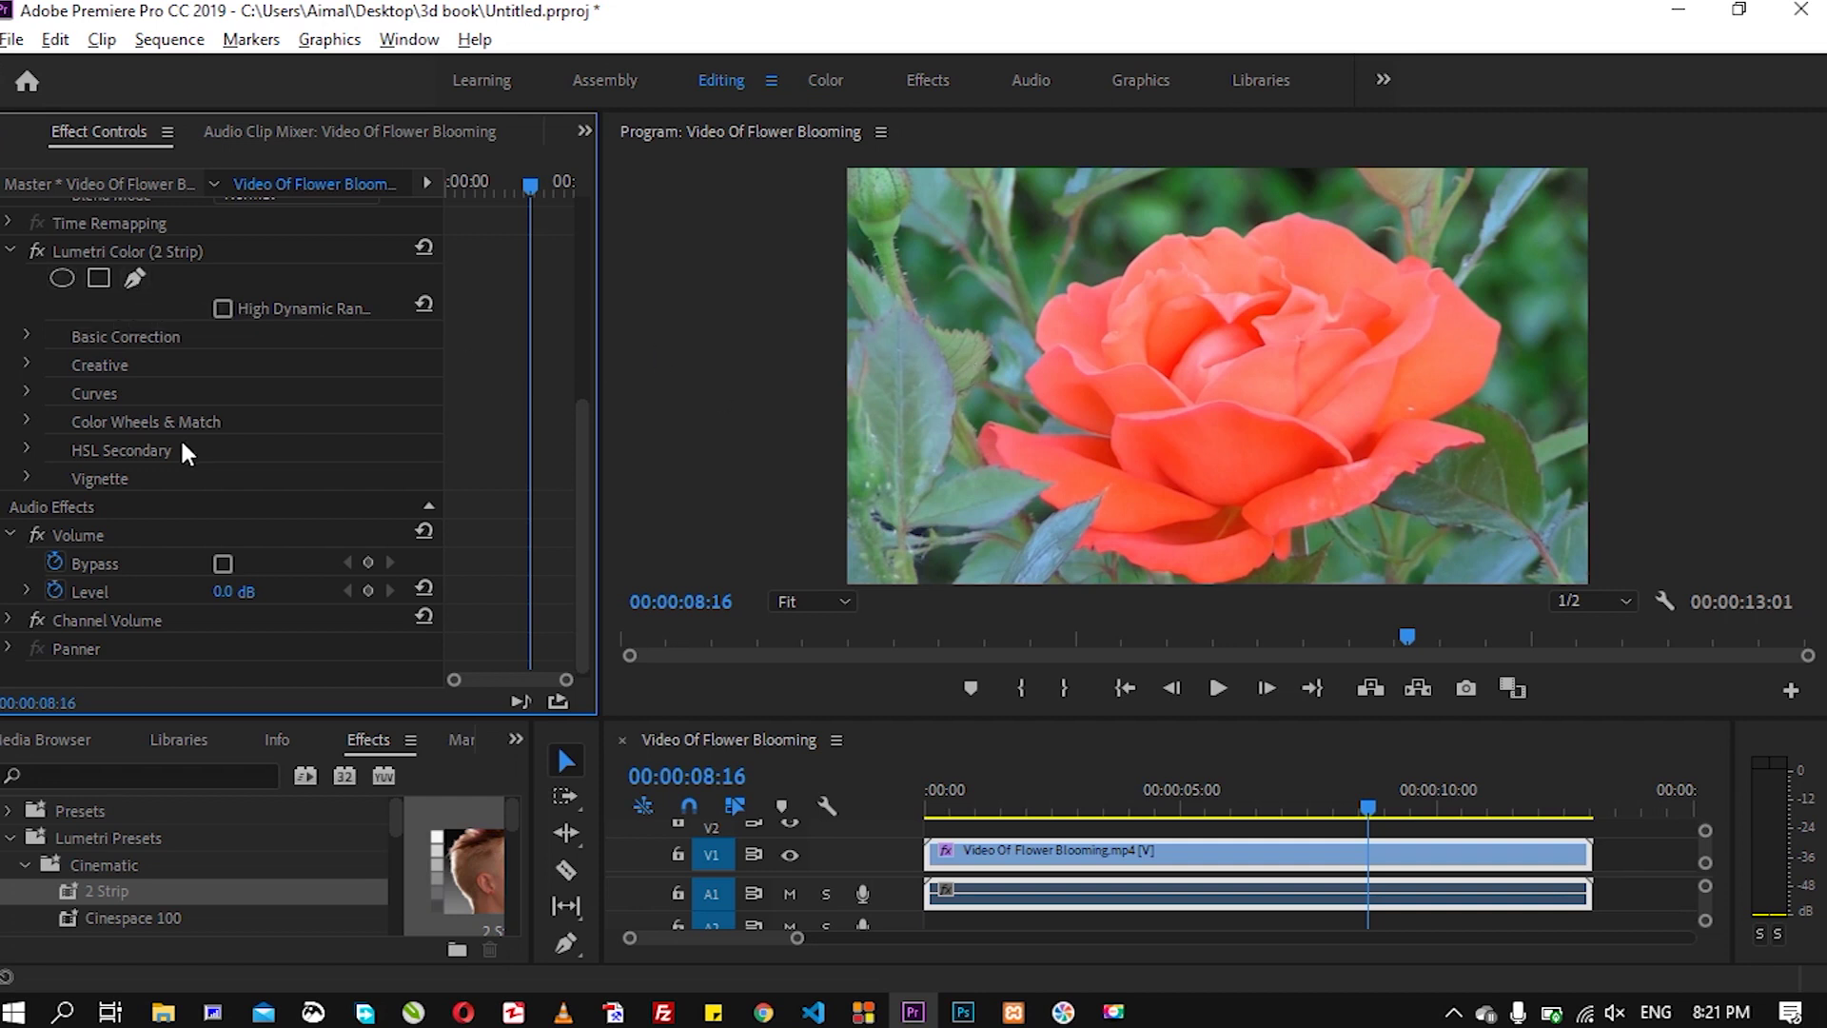
Expand HSL Secondary and key the rose's red-orange colour with the eyedropper.
left_click(27, 450)
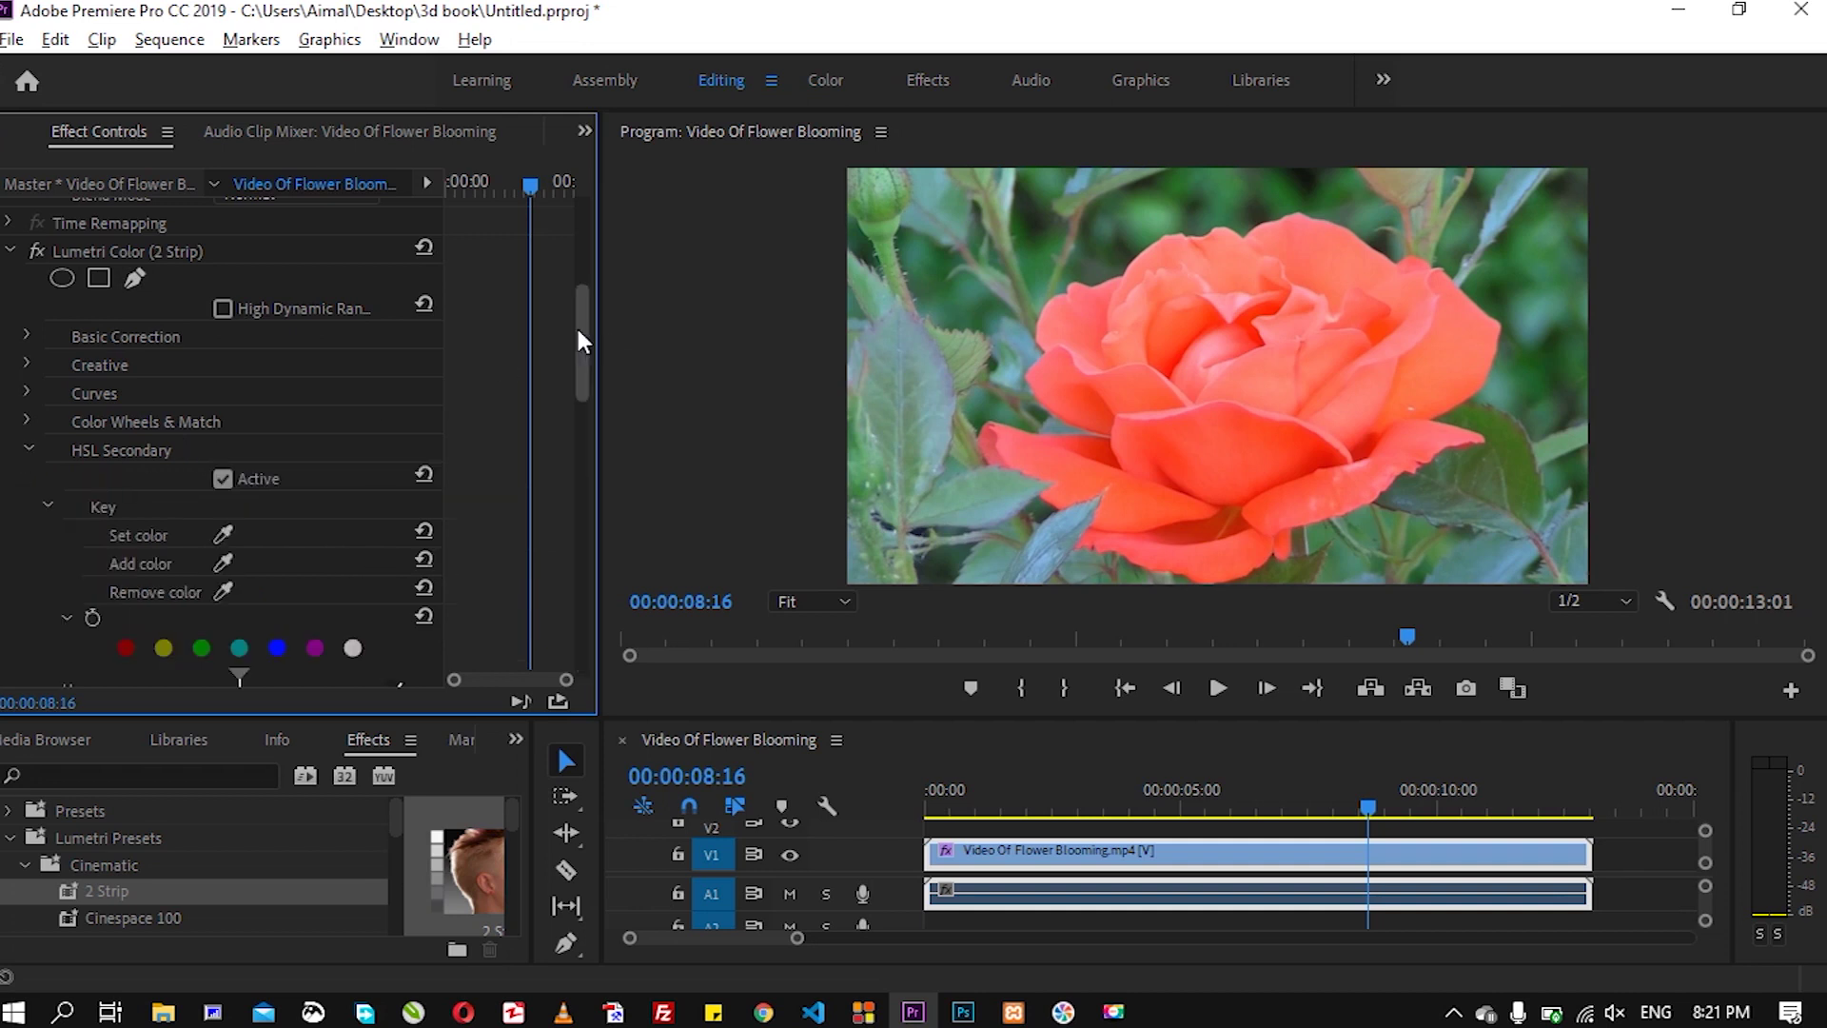
left_click_drag(575, 328, 563, 389)
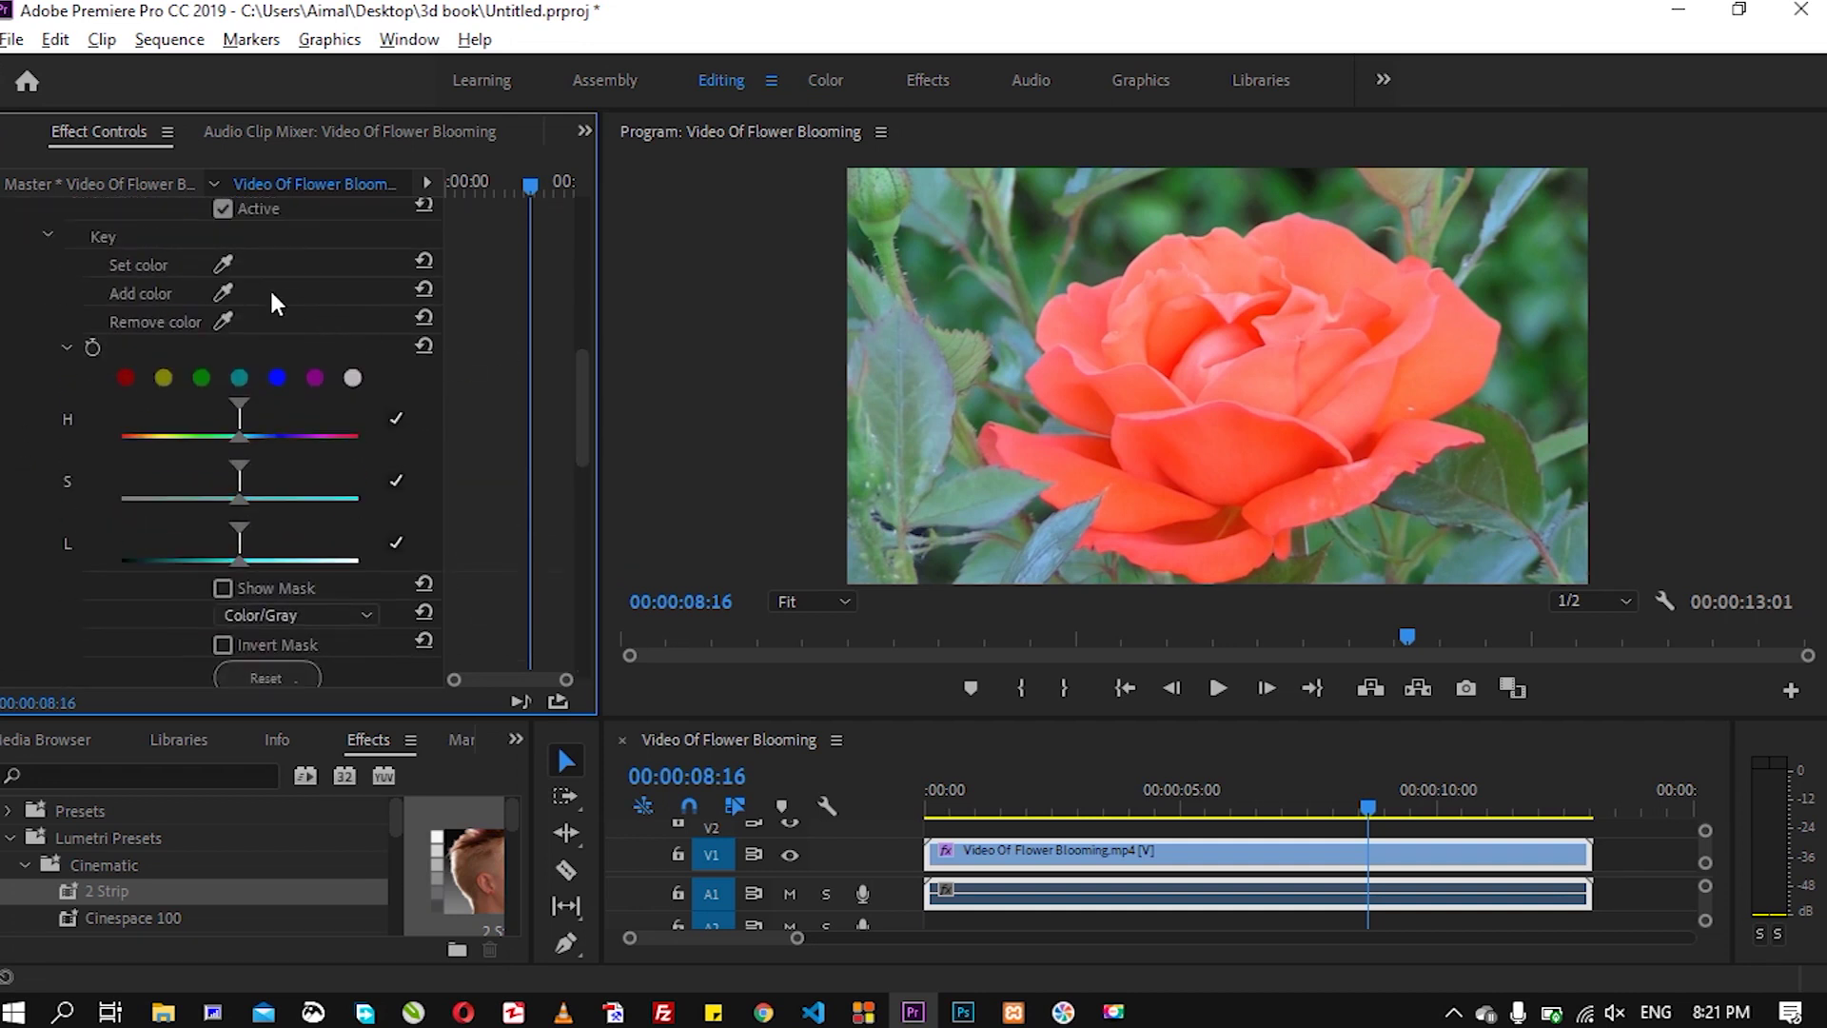
left_click(225, 264)
left_click(1230, 449)
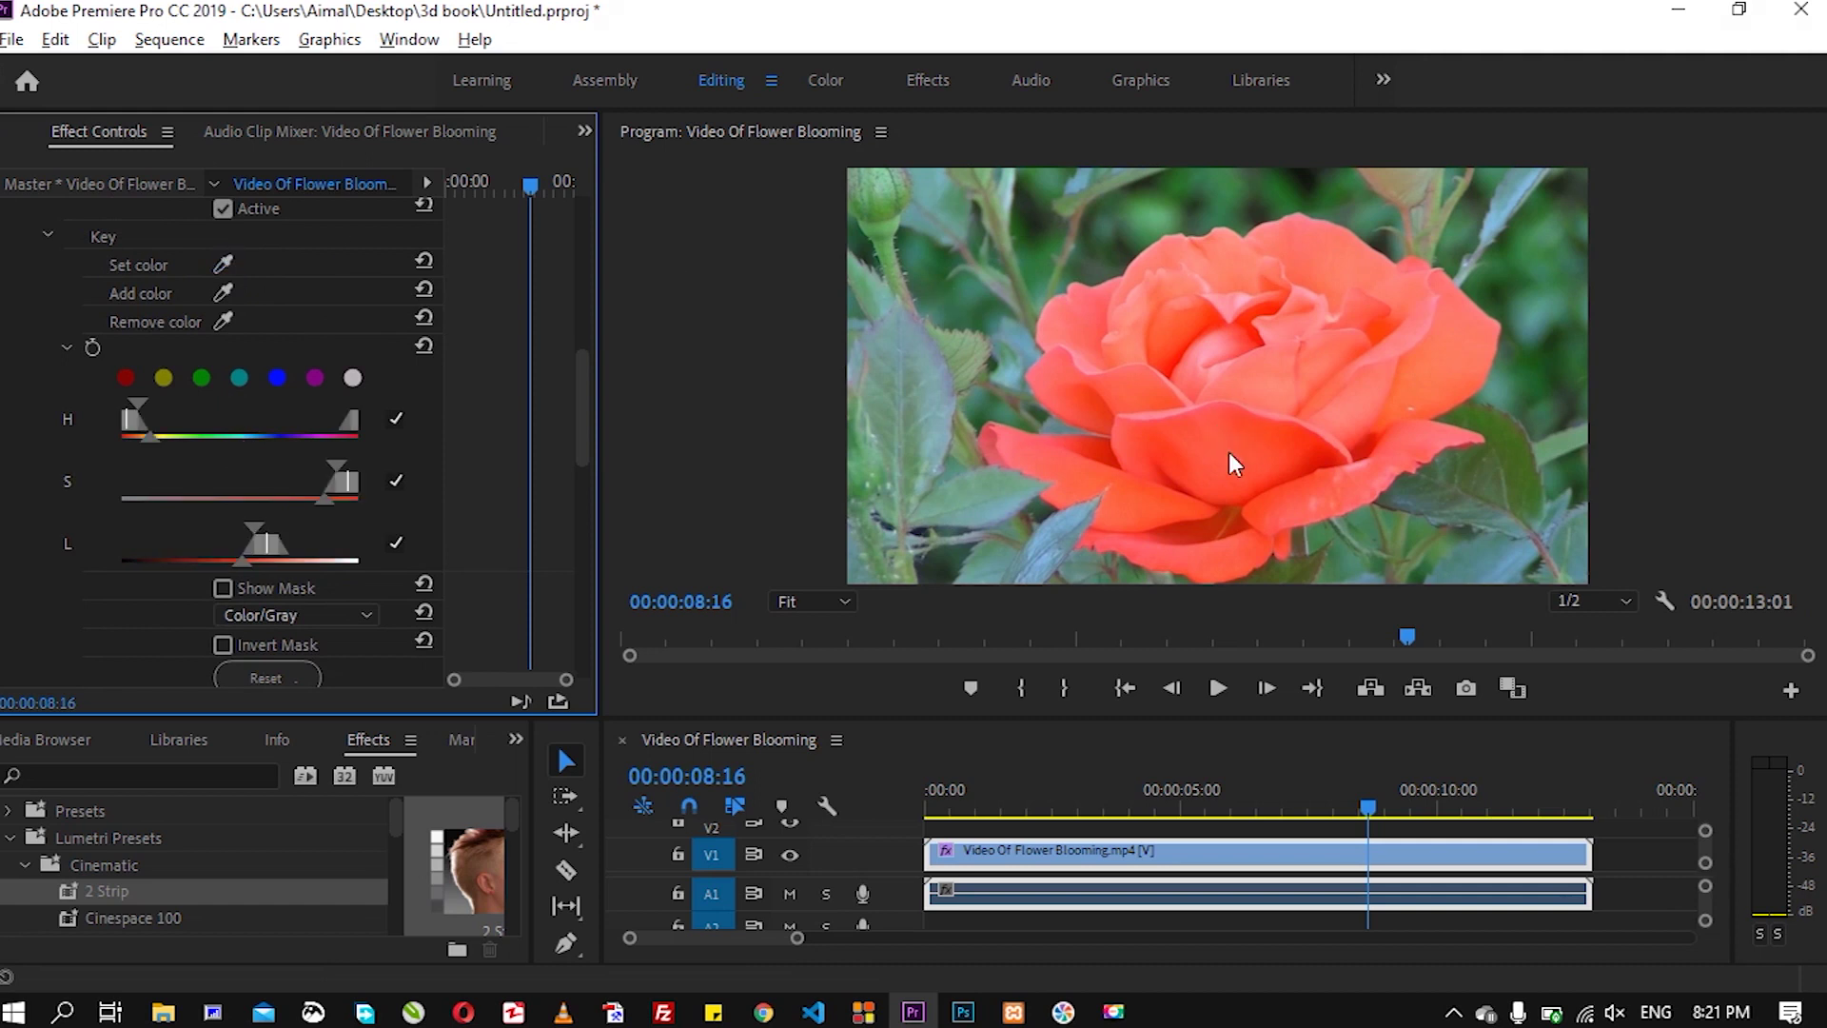
Show the key mask as White/Black and widen the lightness and saturation ranges.
scroll(586, 400, "down", 3)
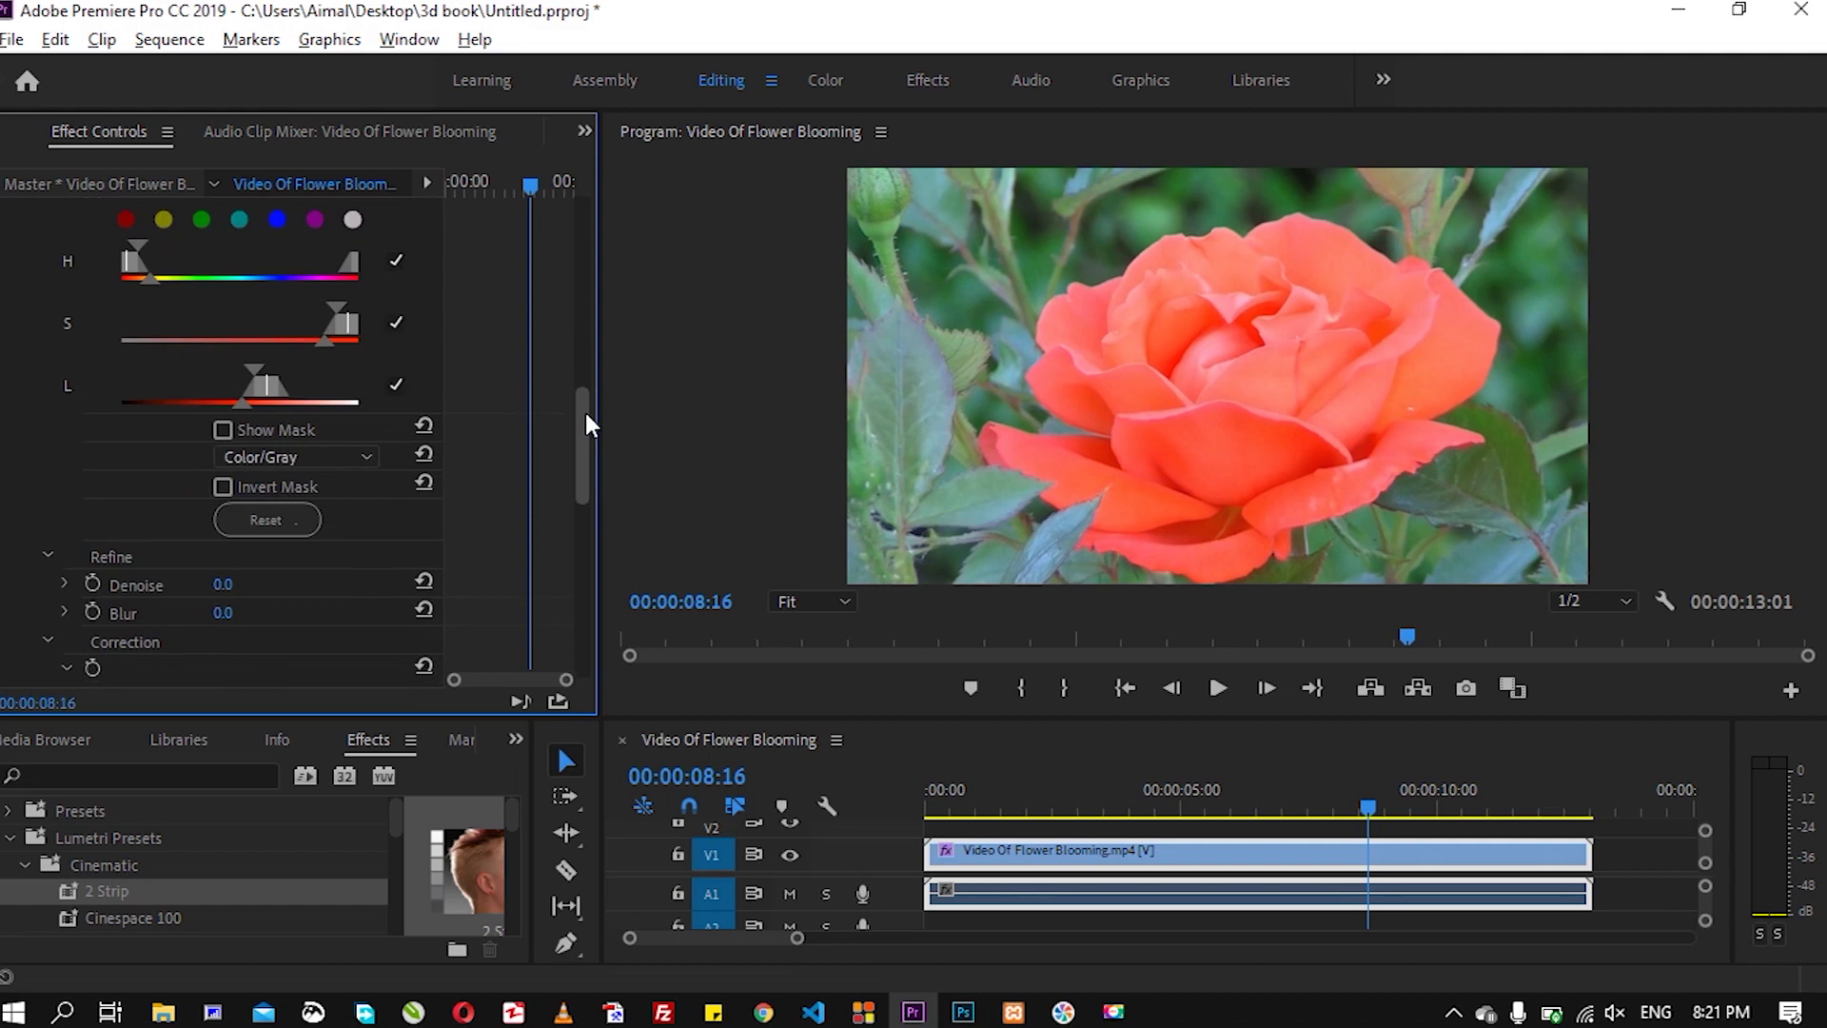
left_click(221, 430)
left_click(363, 453)
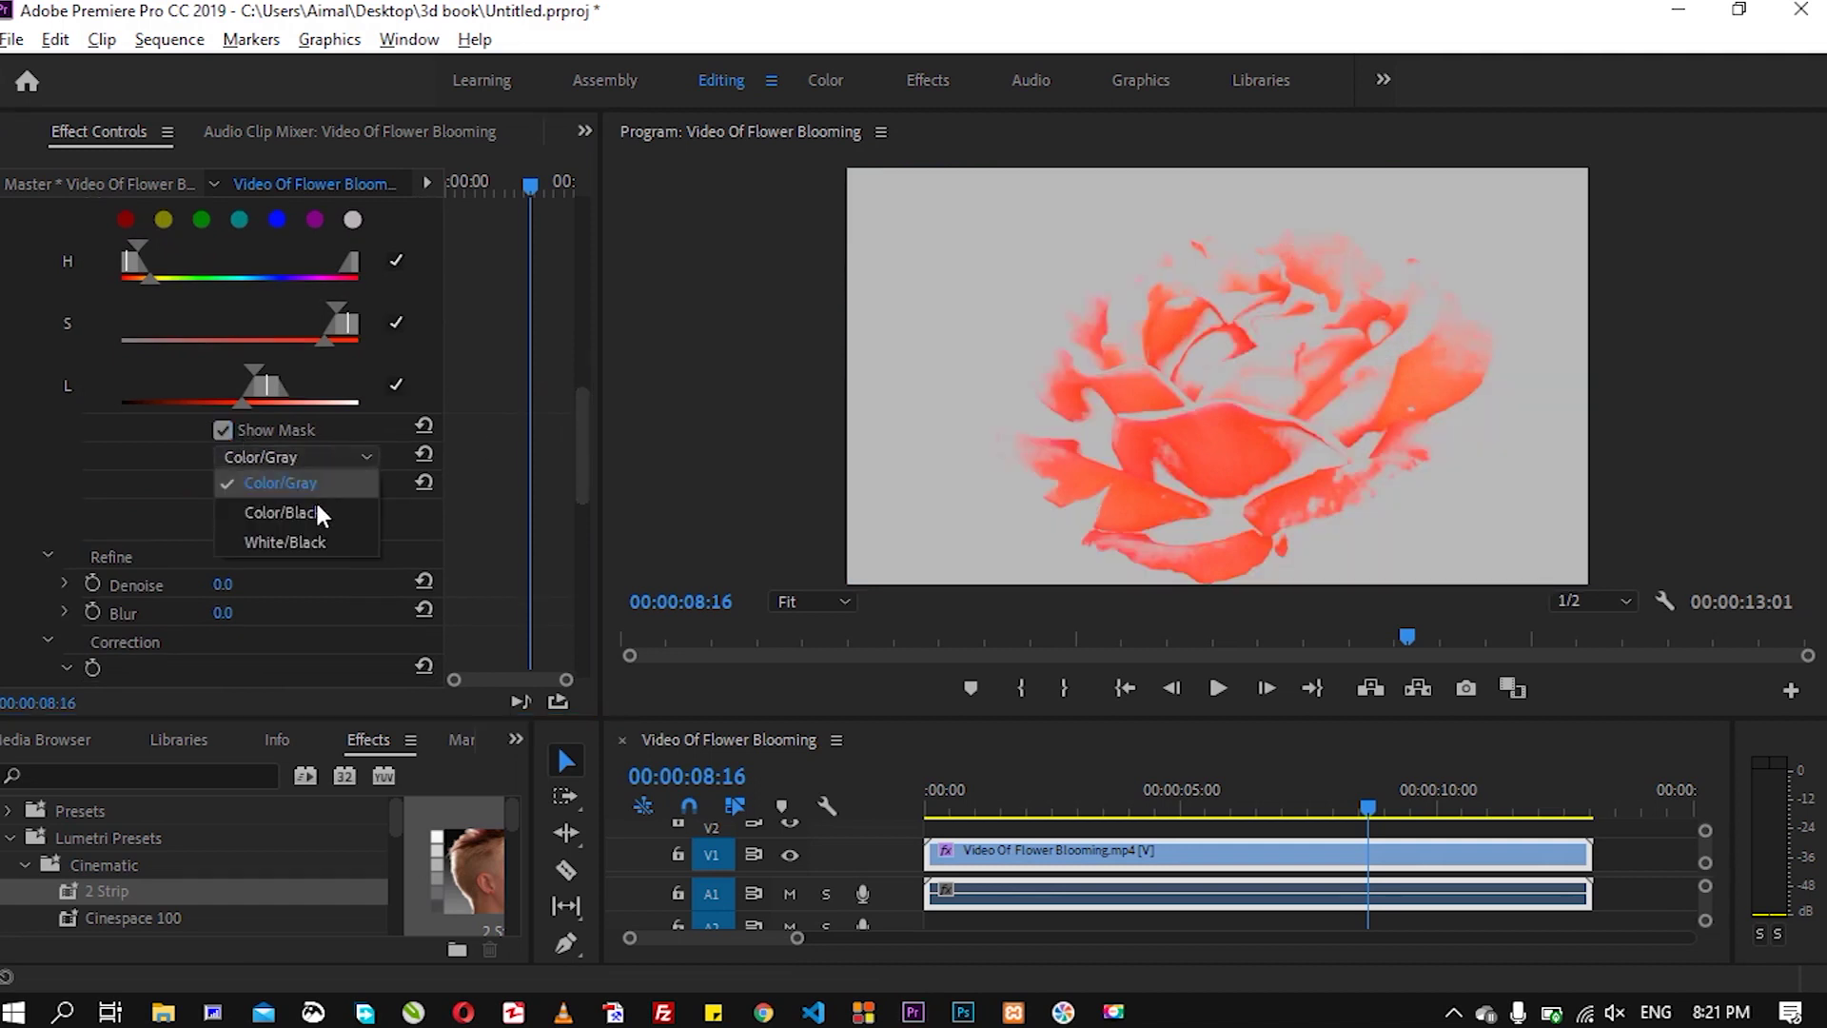
left_click(308, 539)
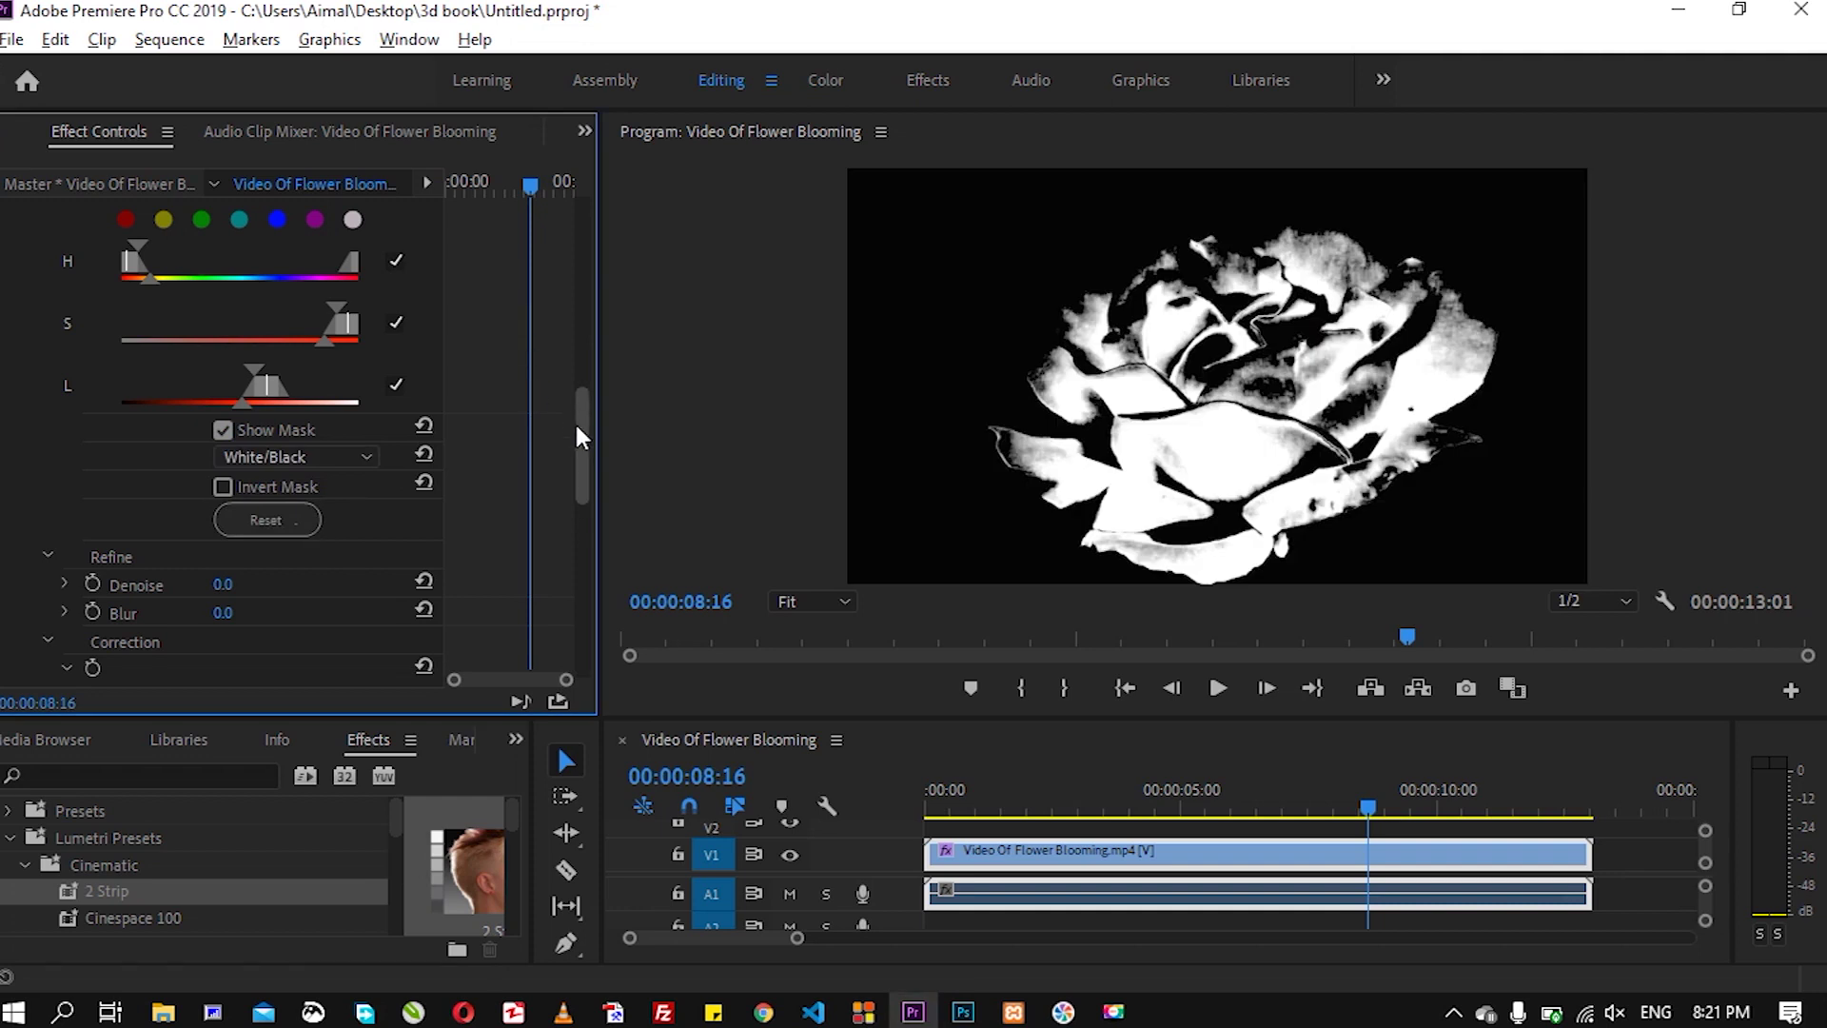
scroll(588, 381, "up", 3)
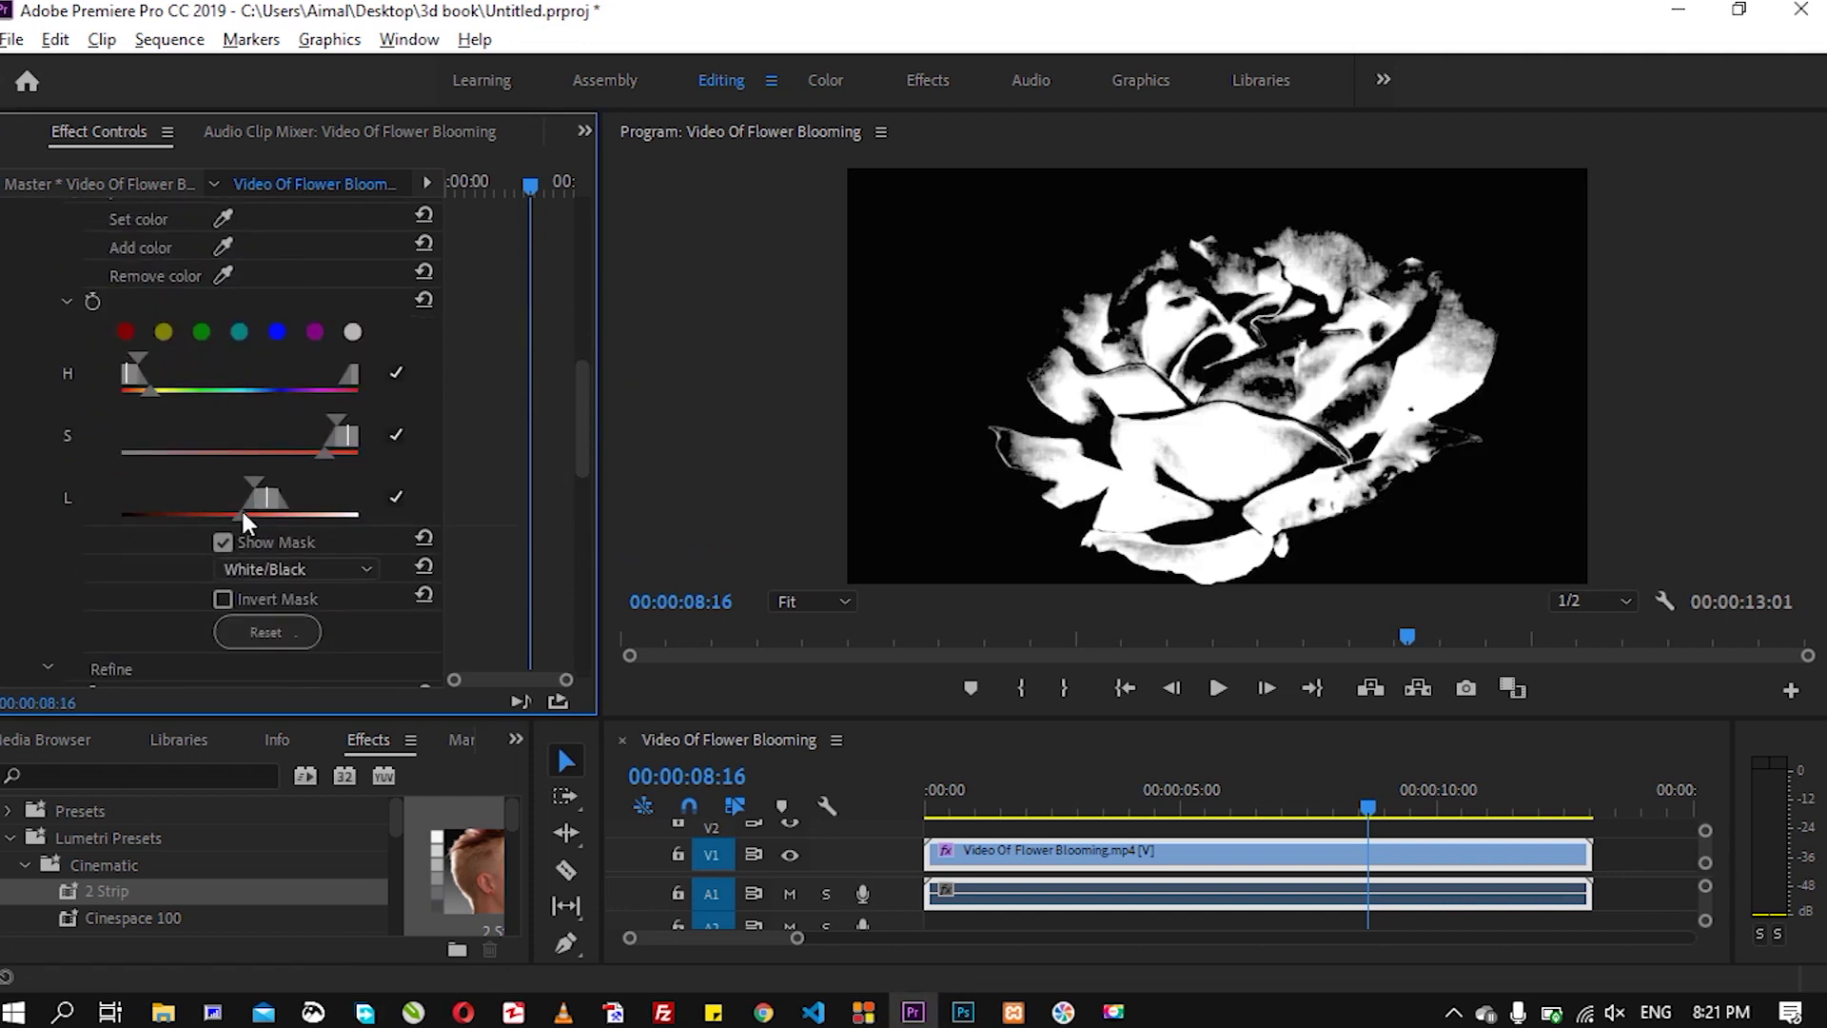
left_click_drag(245, 518, 165, 514)
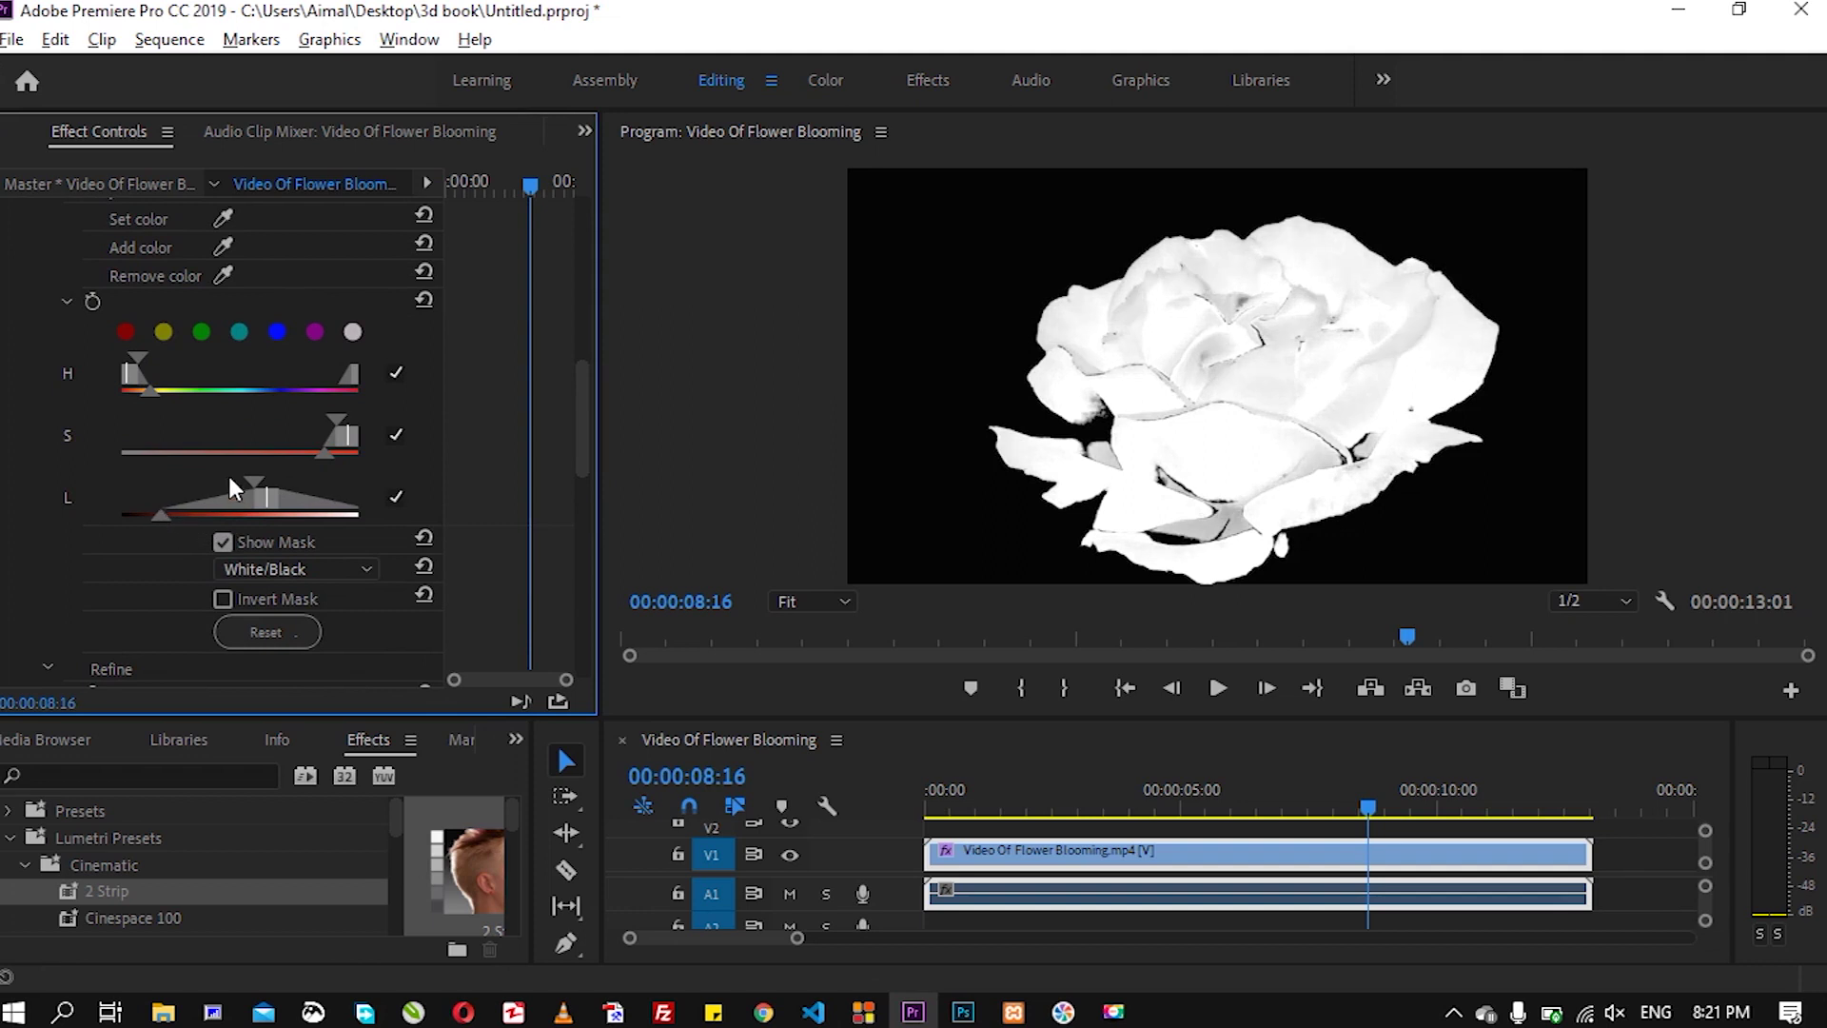
left_click_drag(279, 453, 235, 447)
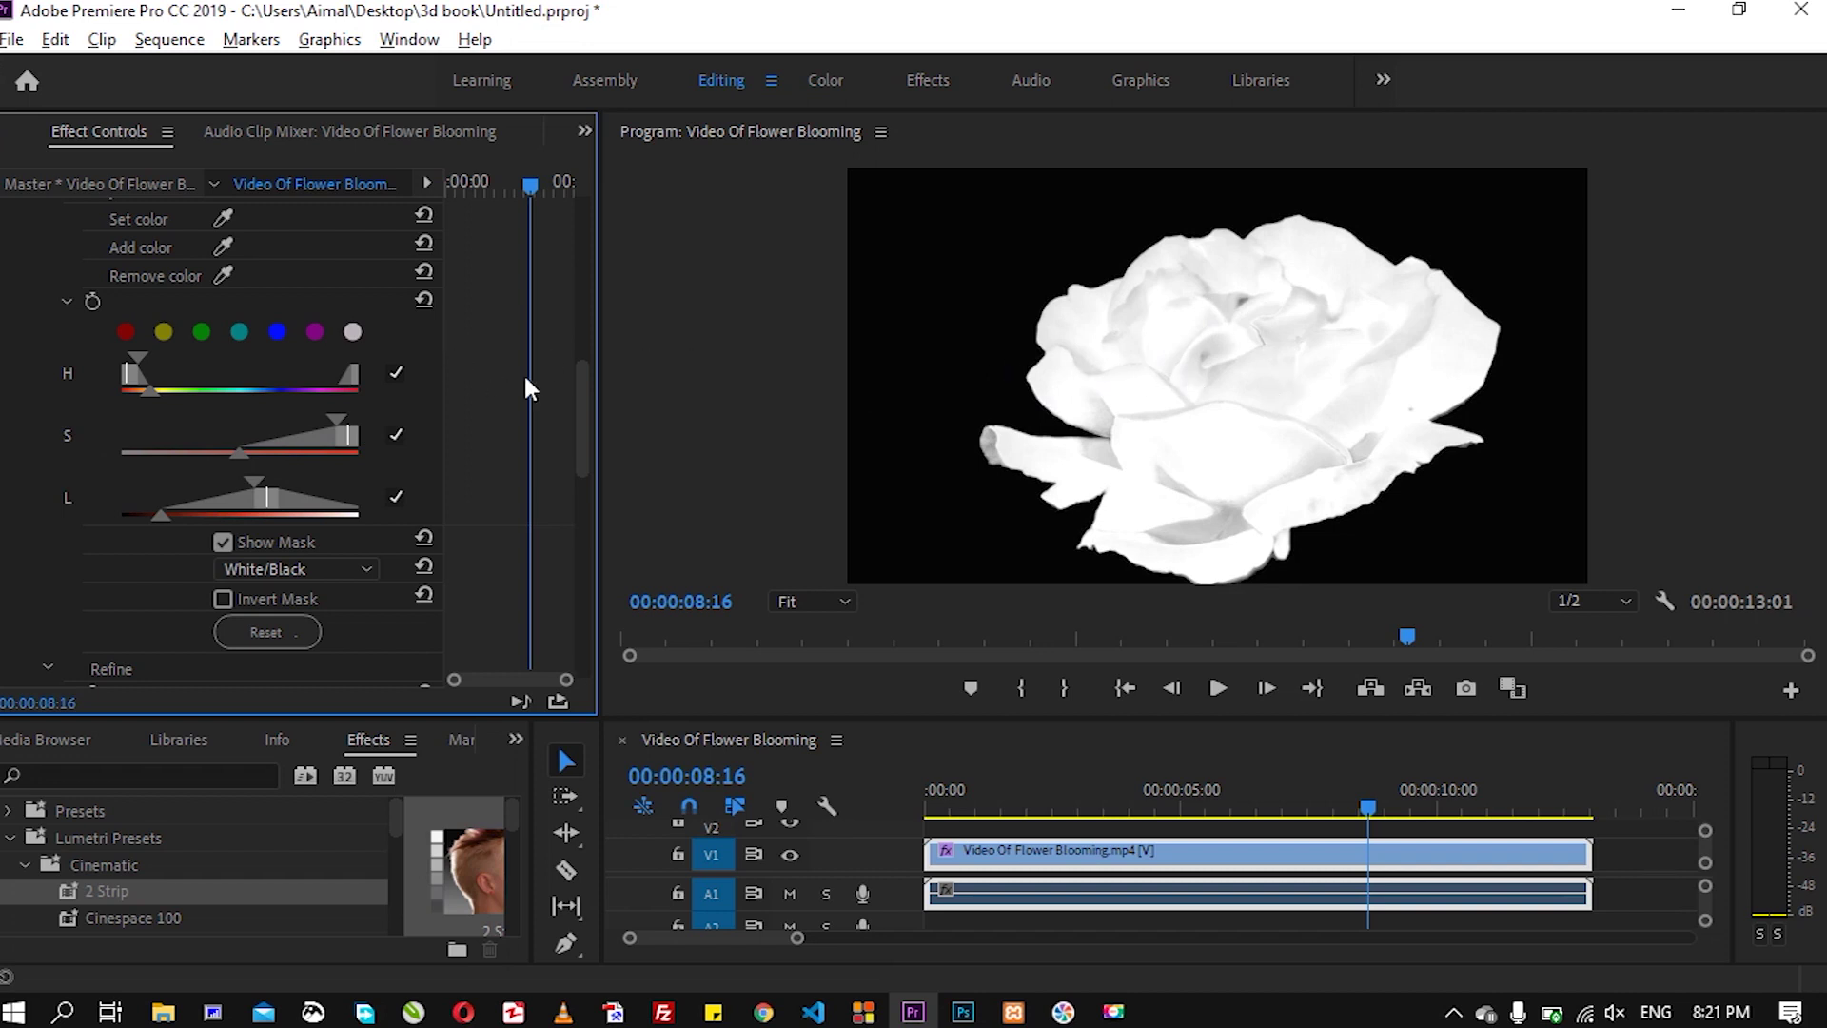
Switch the correction to three-way wheels, shift the highlights colour, and hide the mask.
scroll(584, 419, "down", 4)
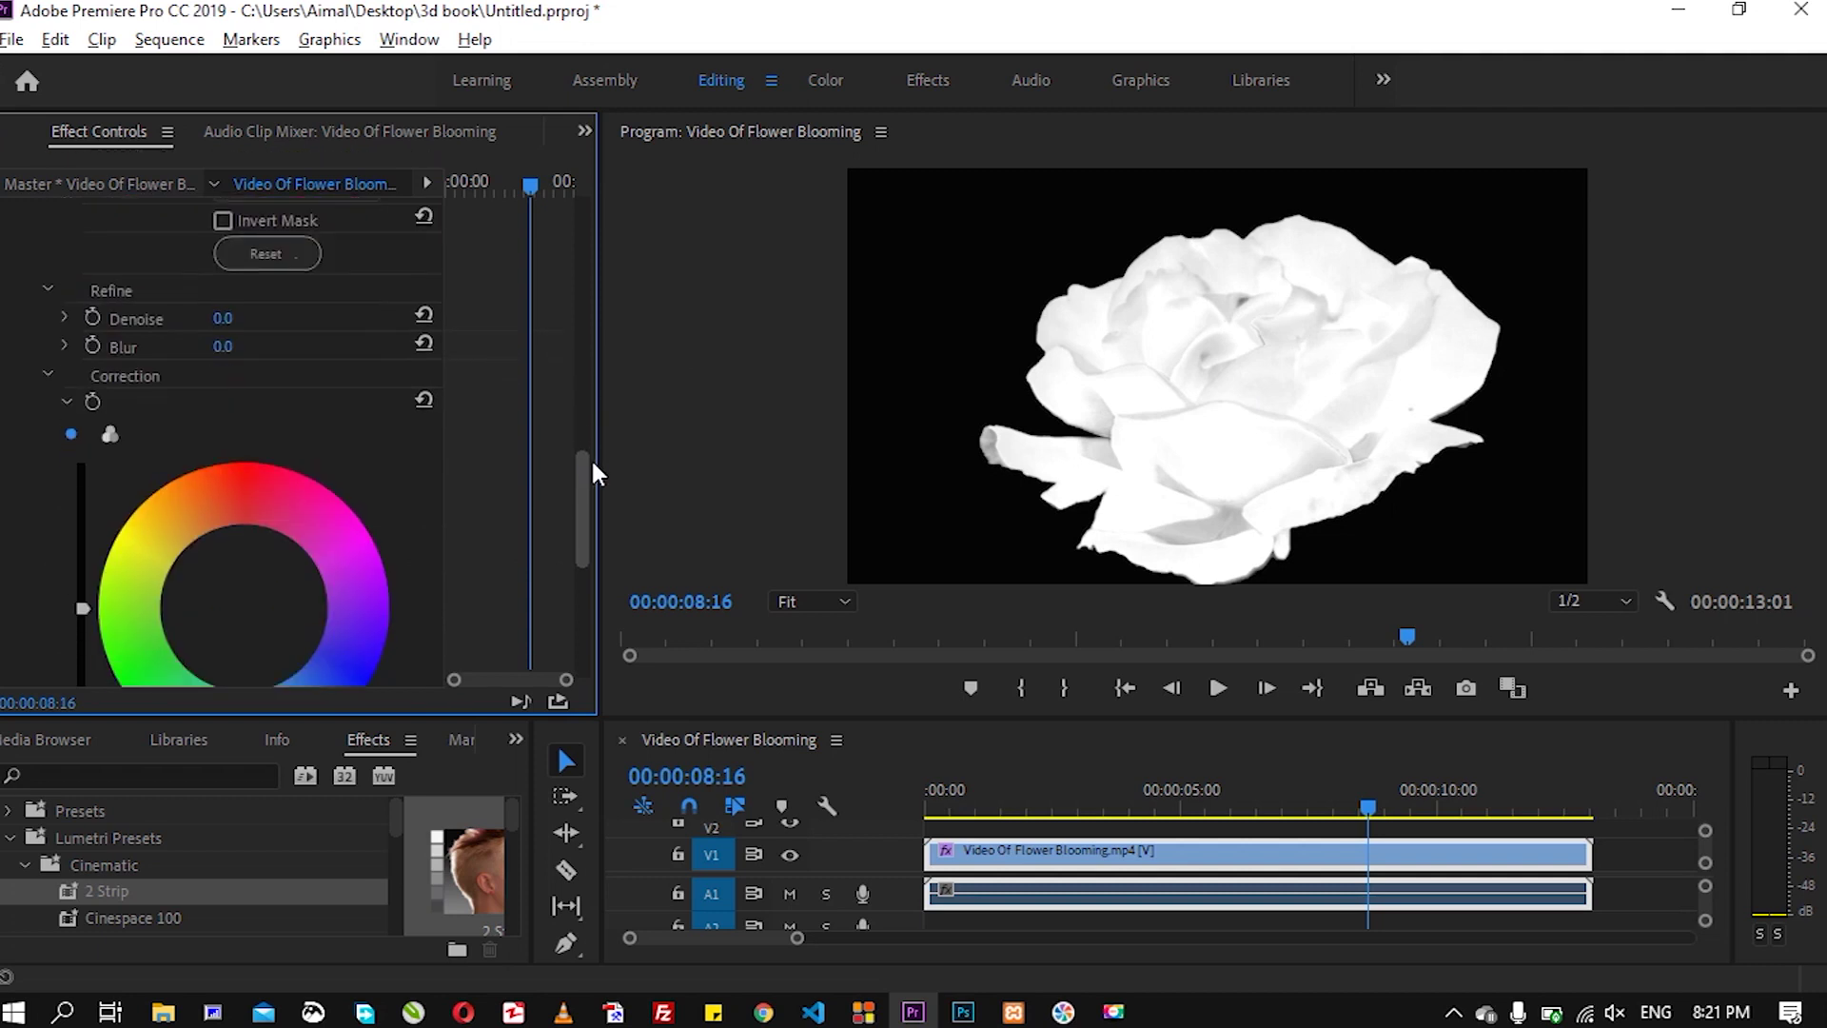
scroll(591, 458, "down", 3)
scroll(591, 488, "down", 1)
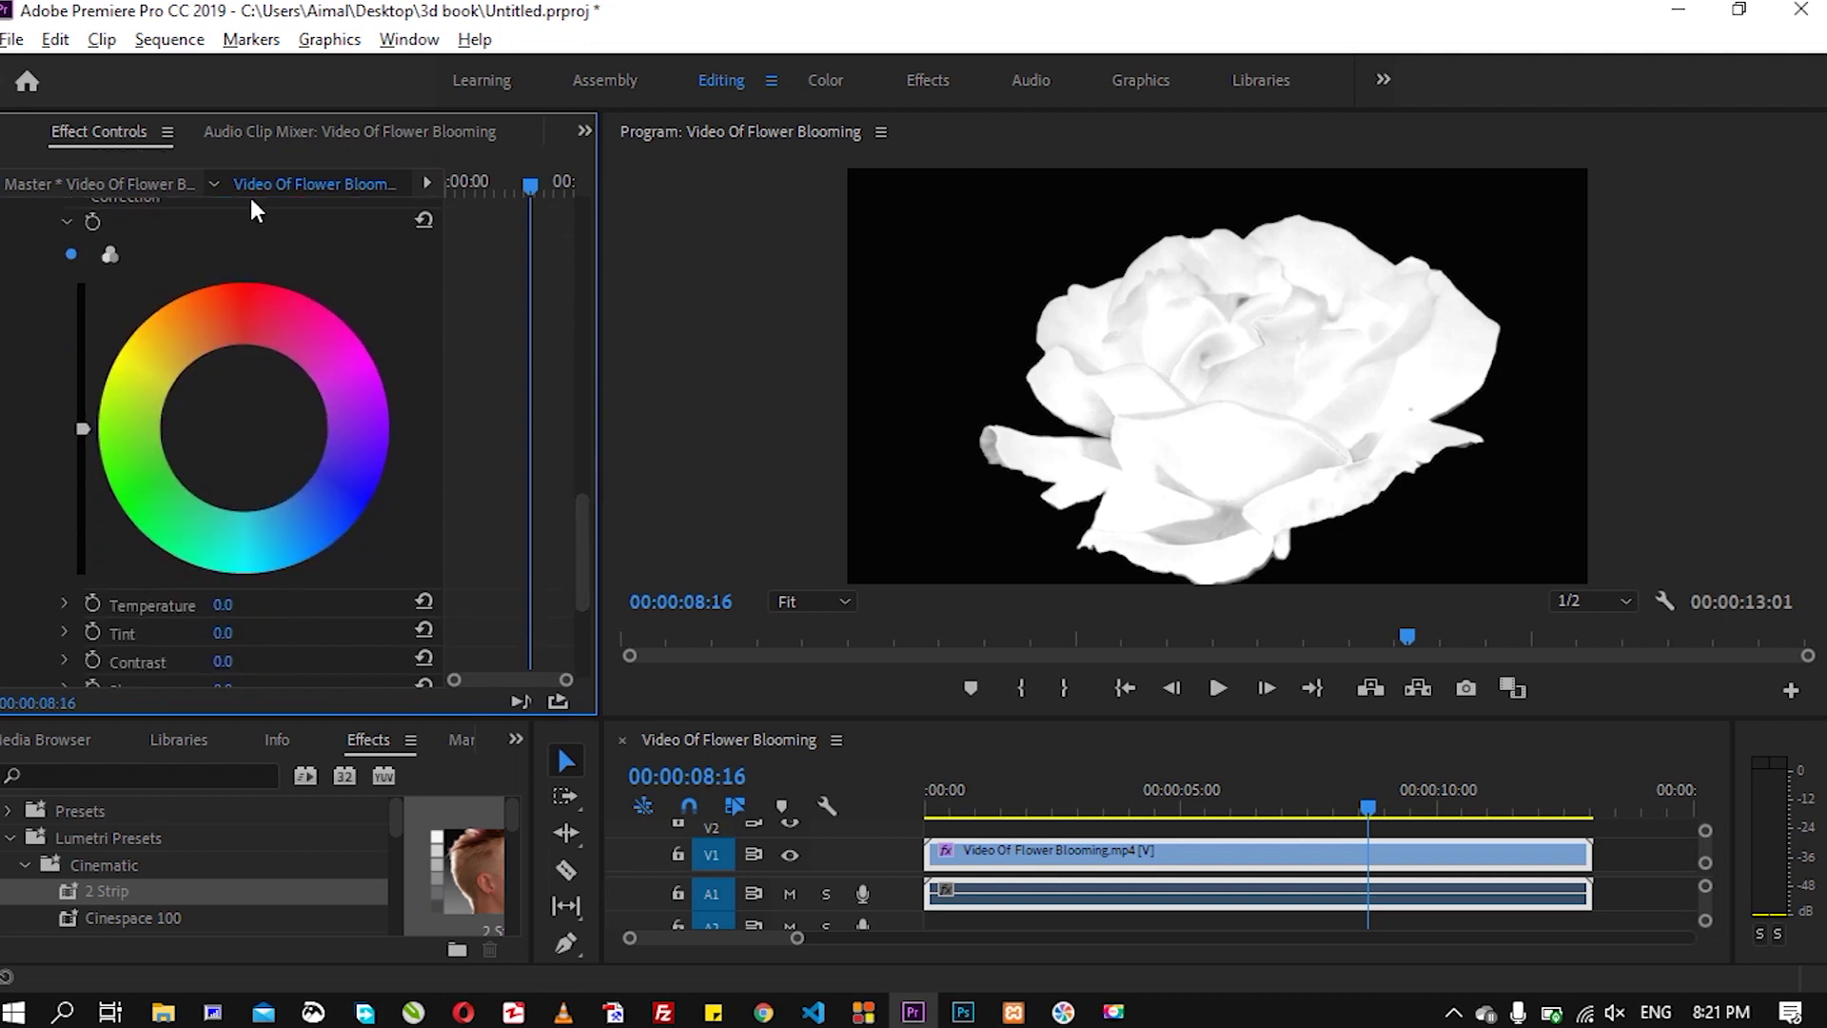
left_click(110, 255)
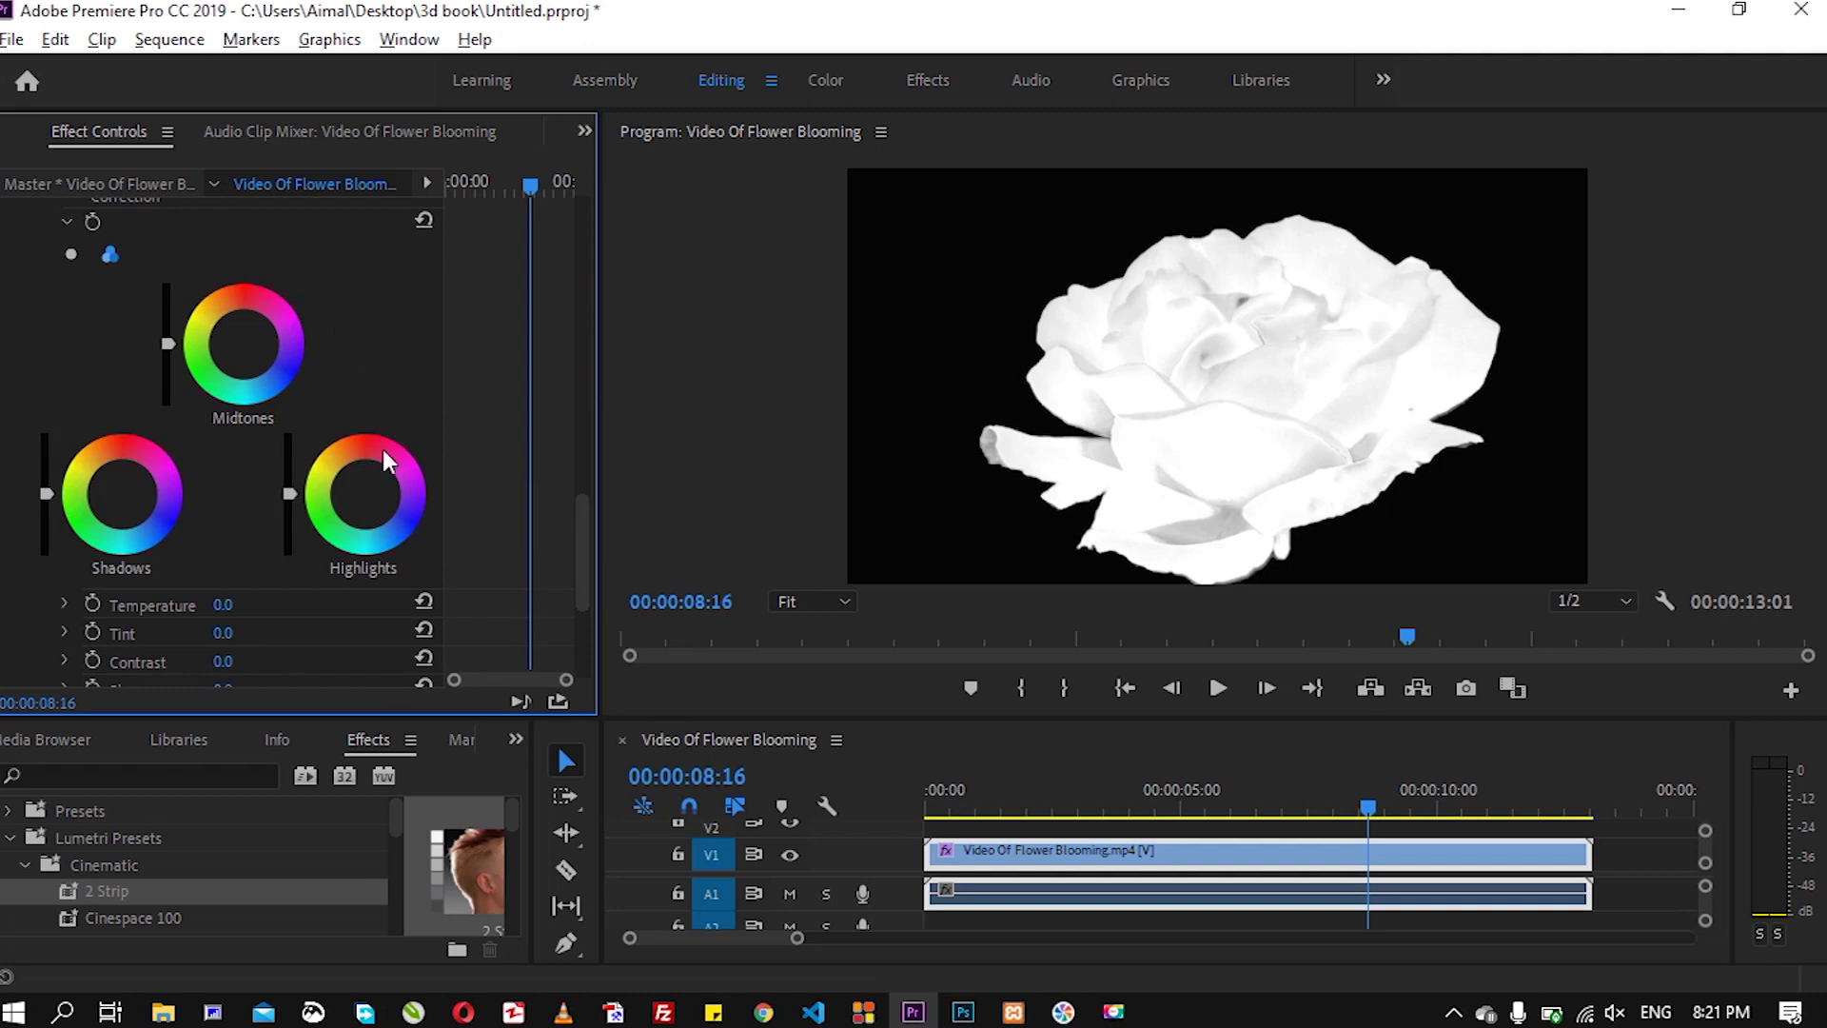
left_click(323, 468)
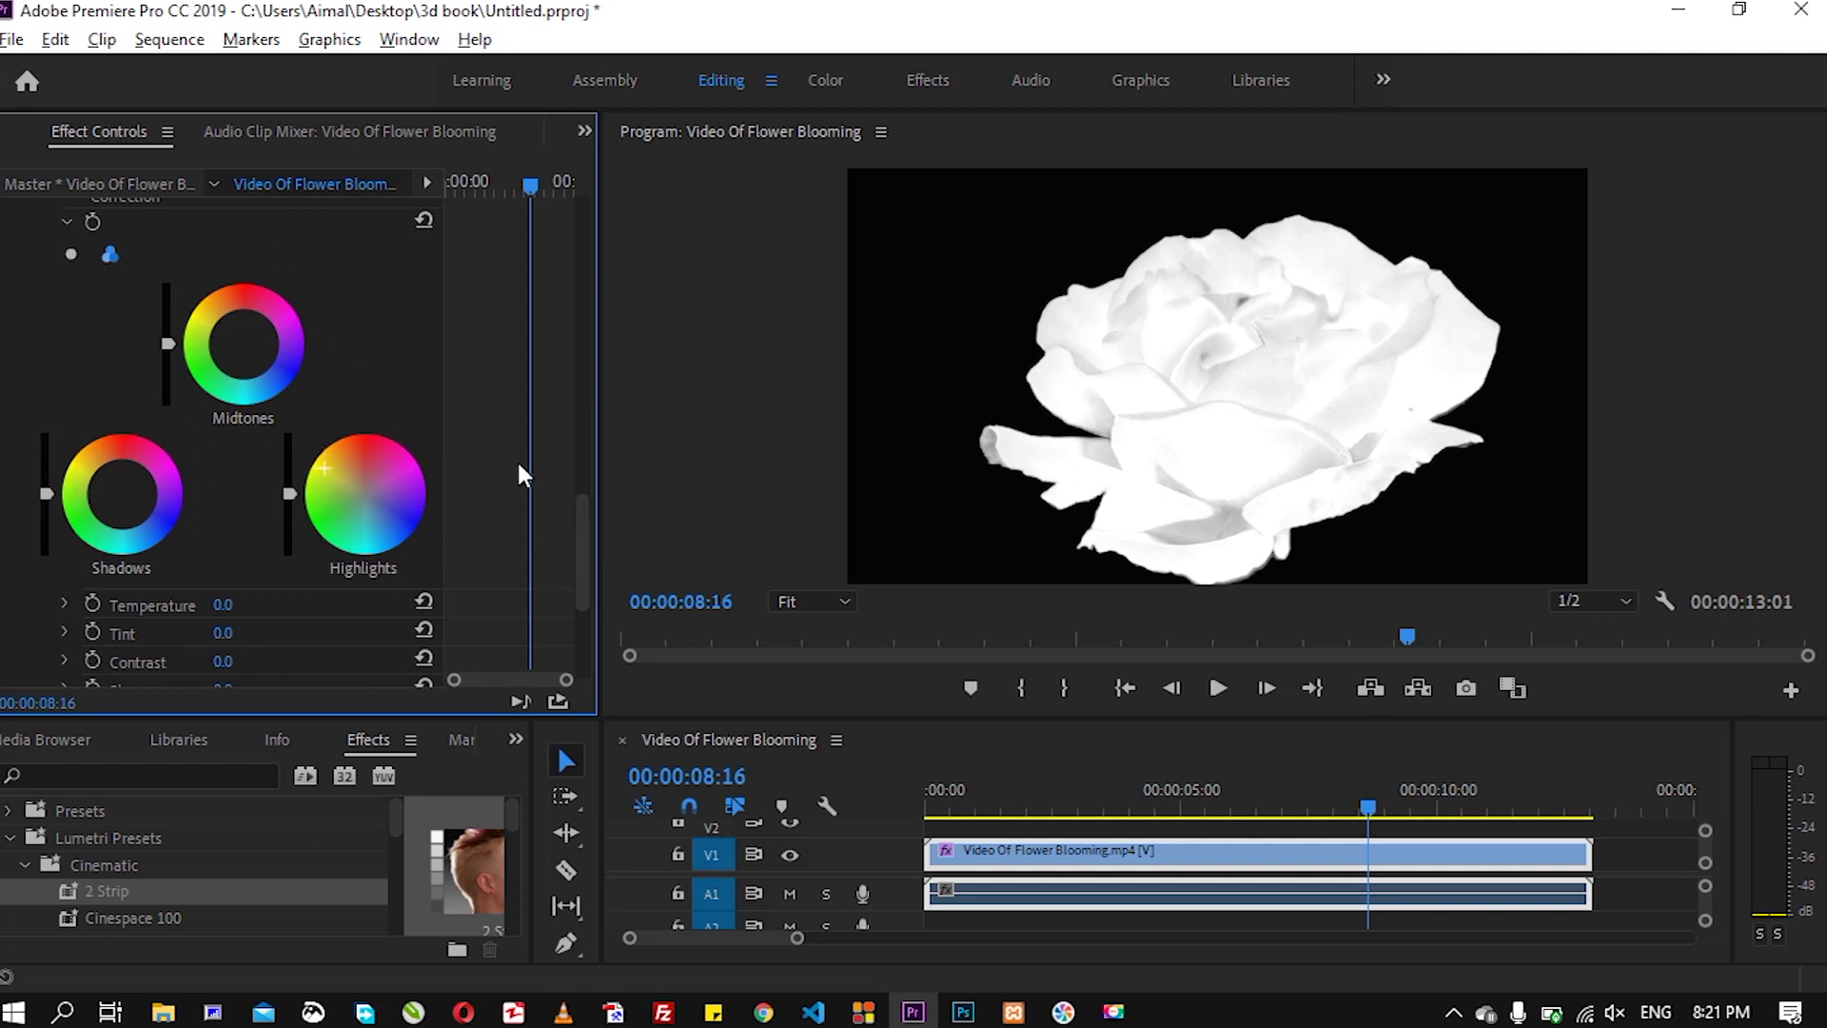
left_click_drag(591, 533, 601, 399)
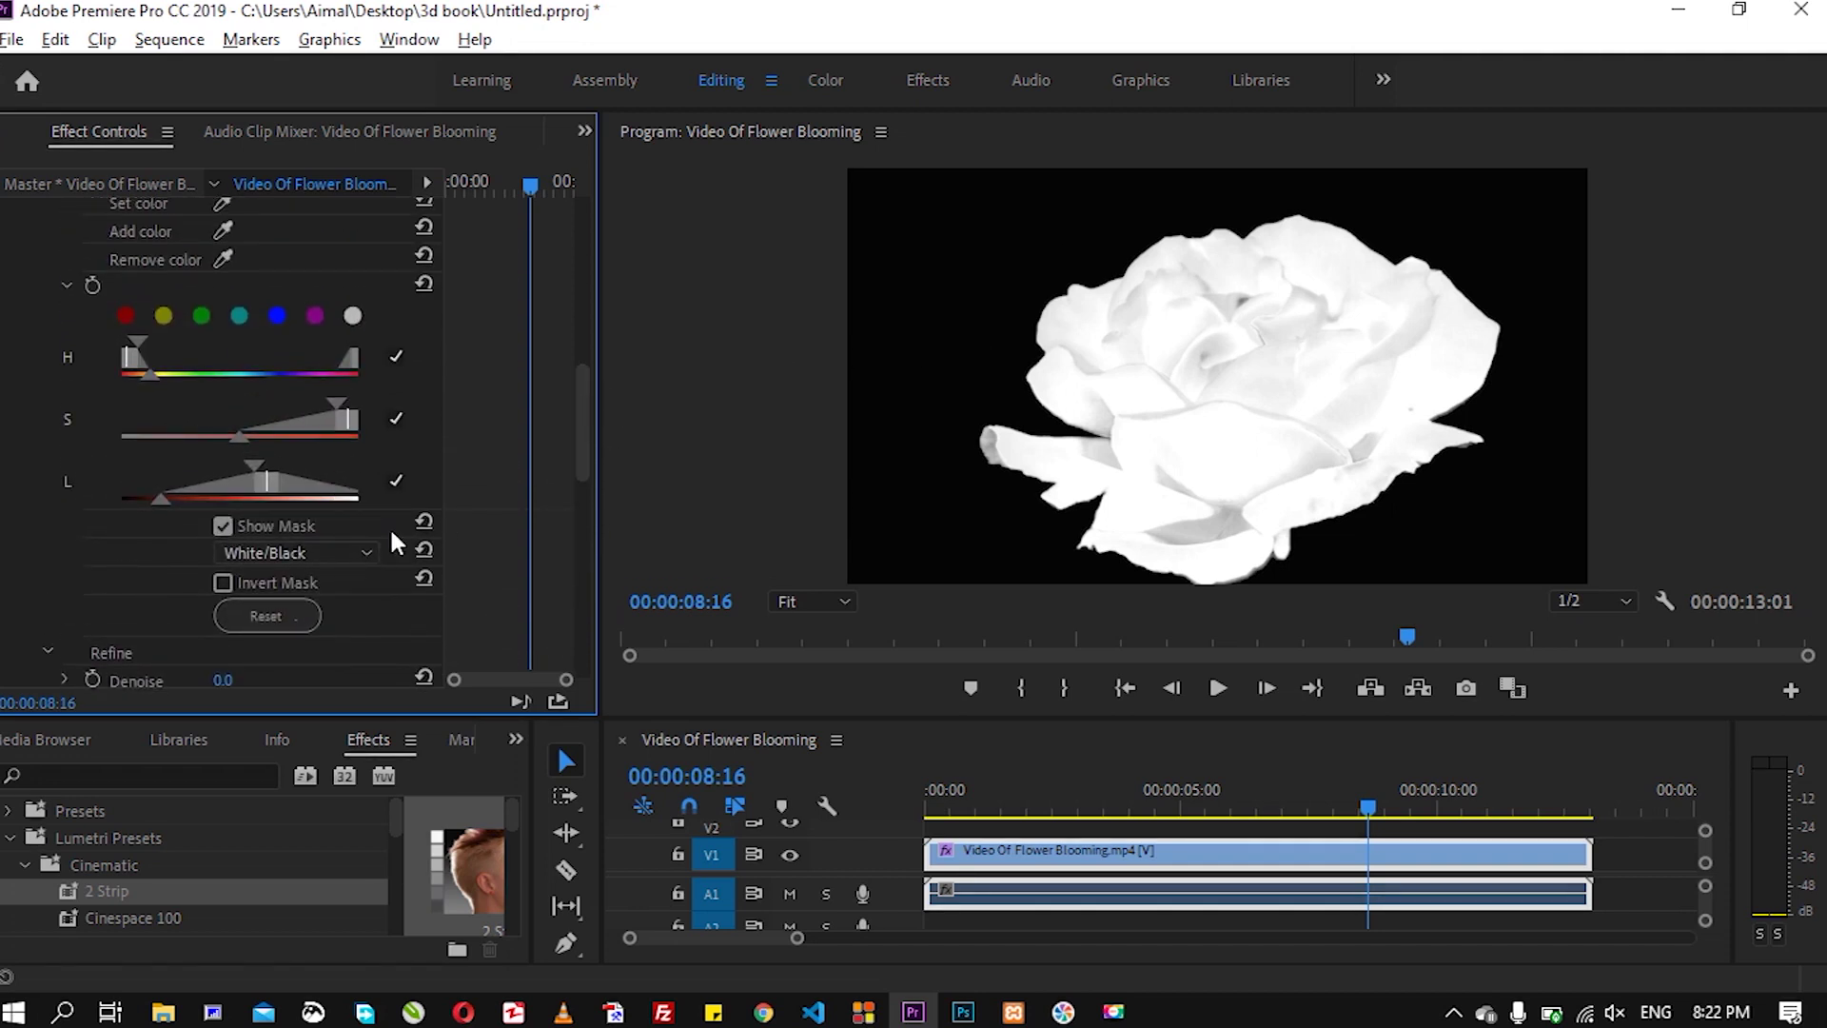
left_click(223, 527)
left_click_drag(575, 457, 586, 578)
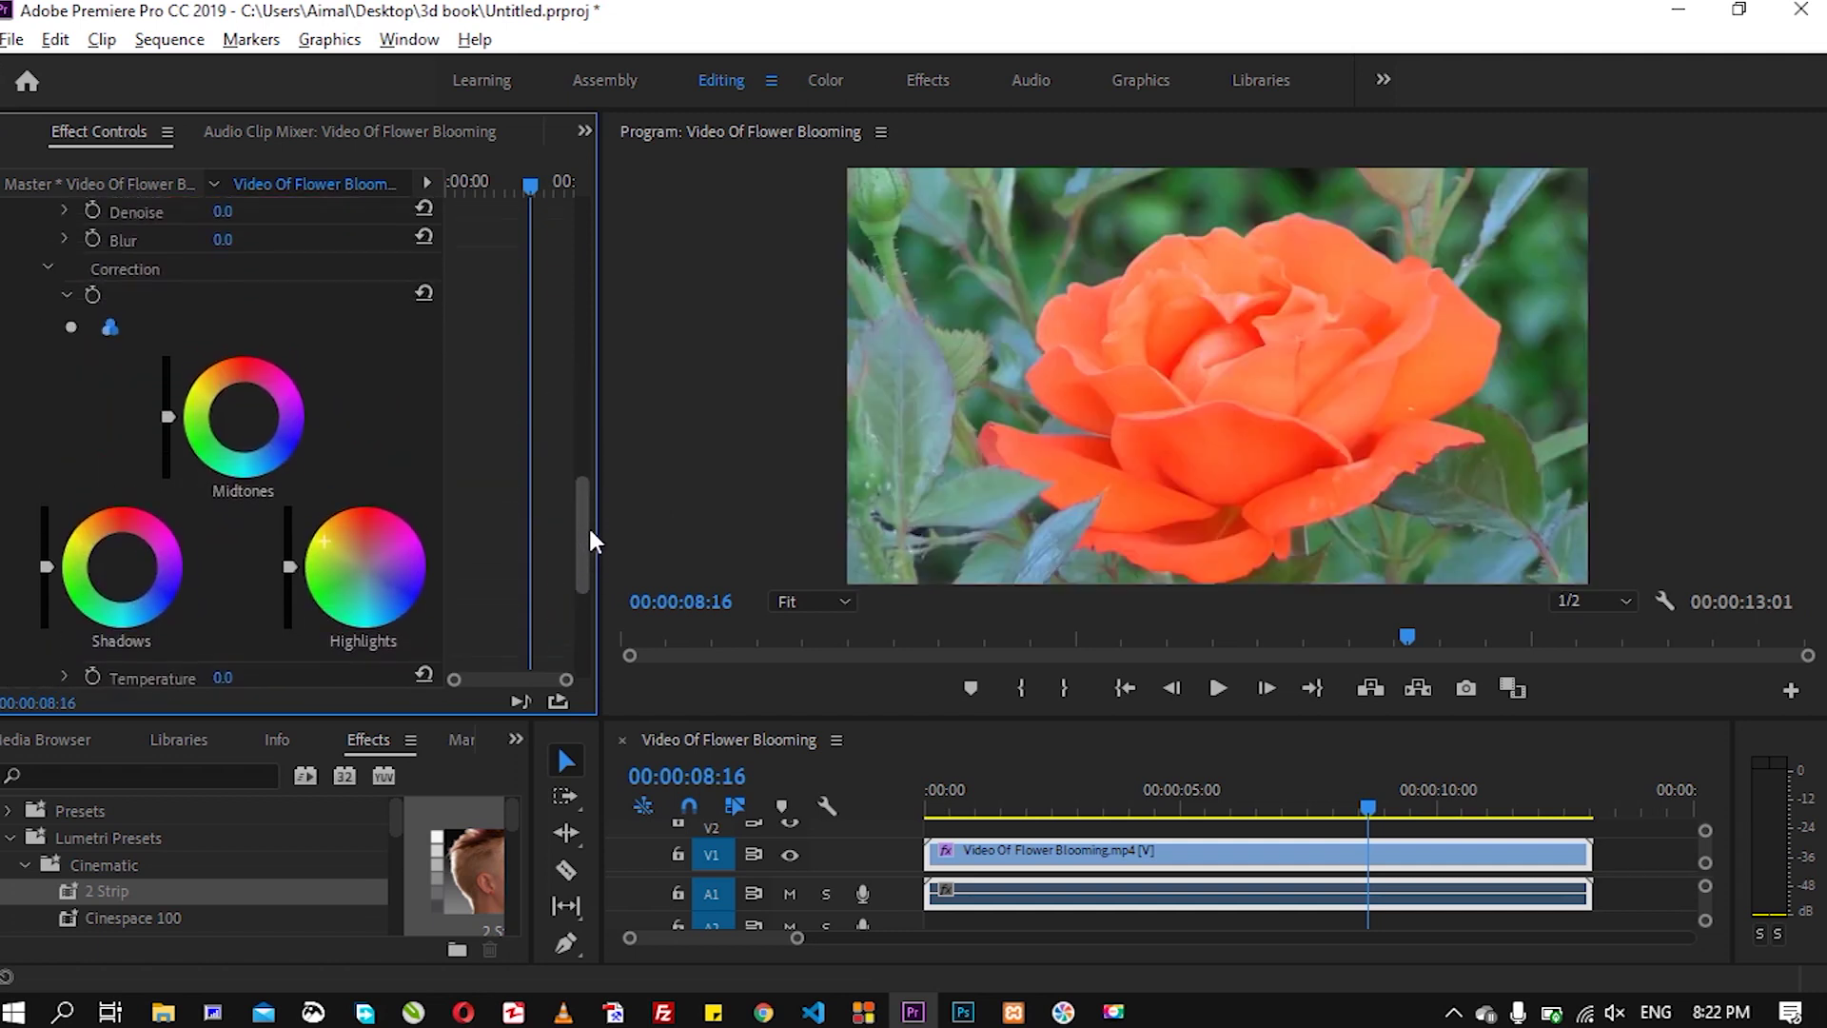
Tint midtones orange-yellow and shadows yellow, adjust wheel brightness, set Temperature 63, add sharpening.
left_click(196, 388)
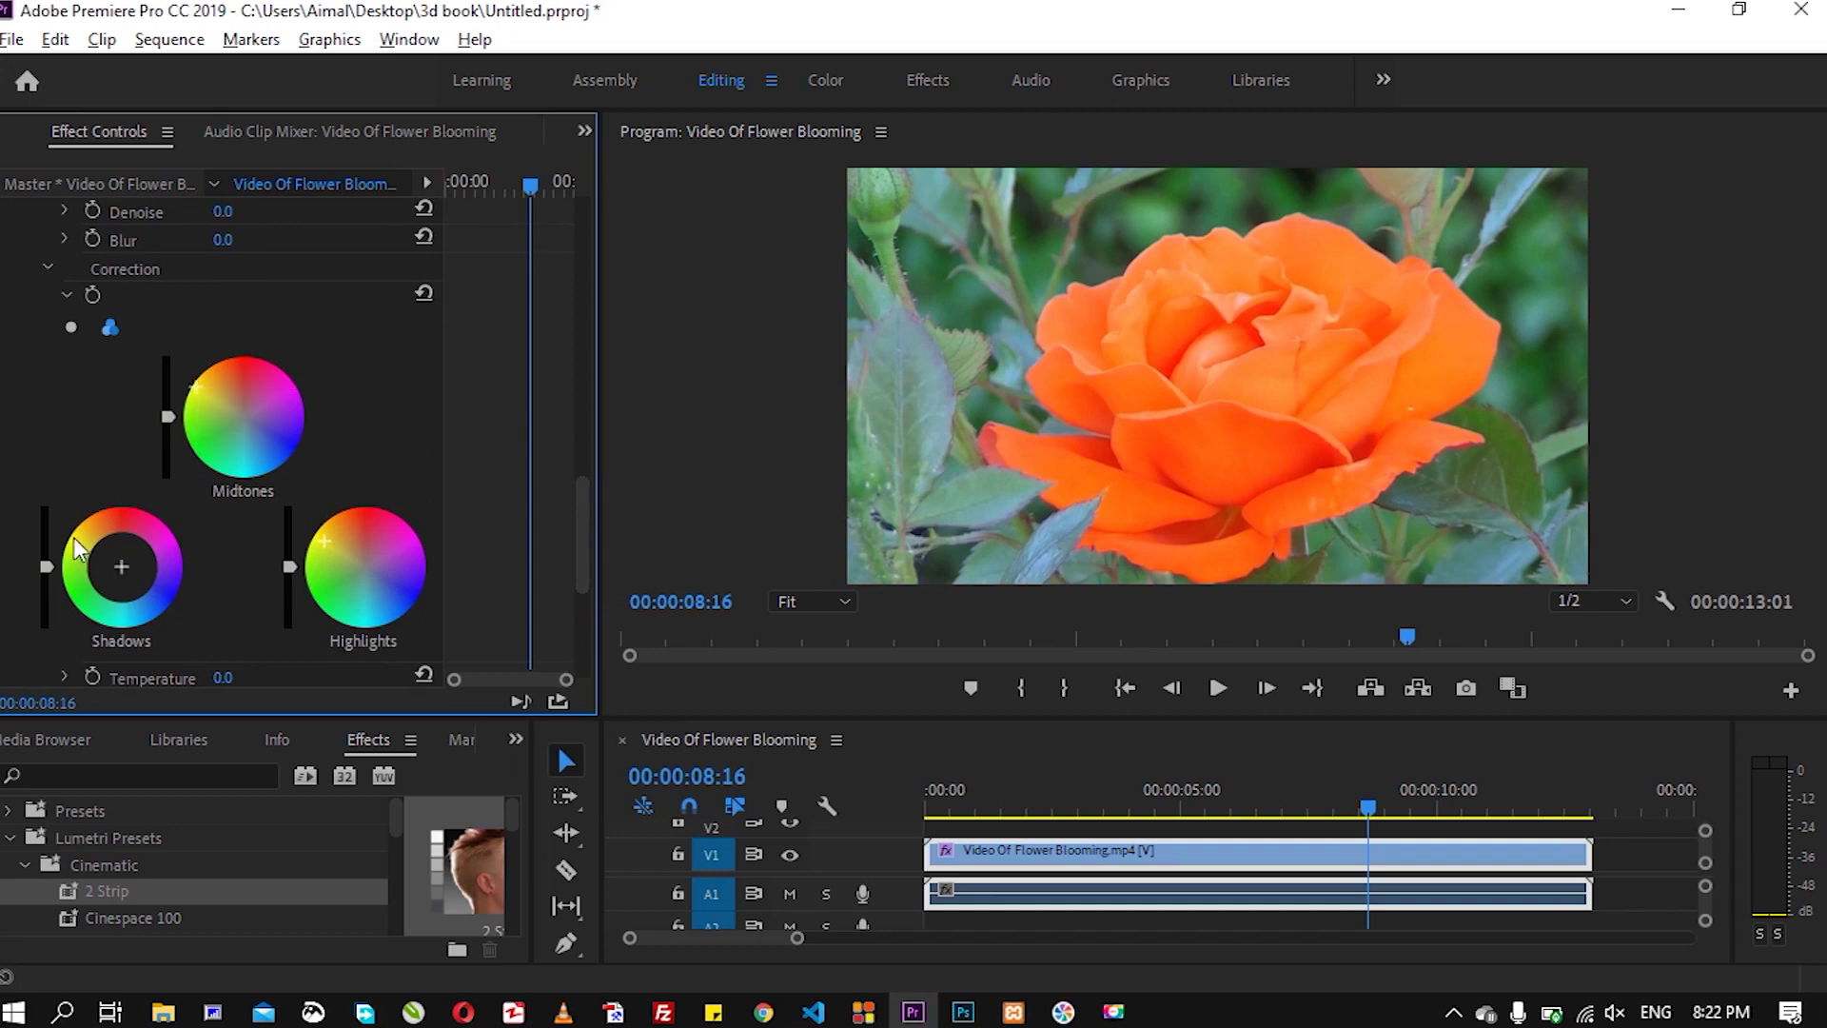
left_click(320, 542)
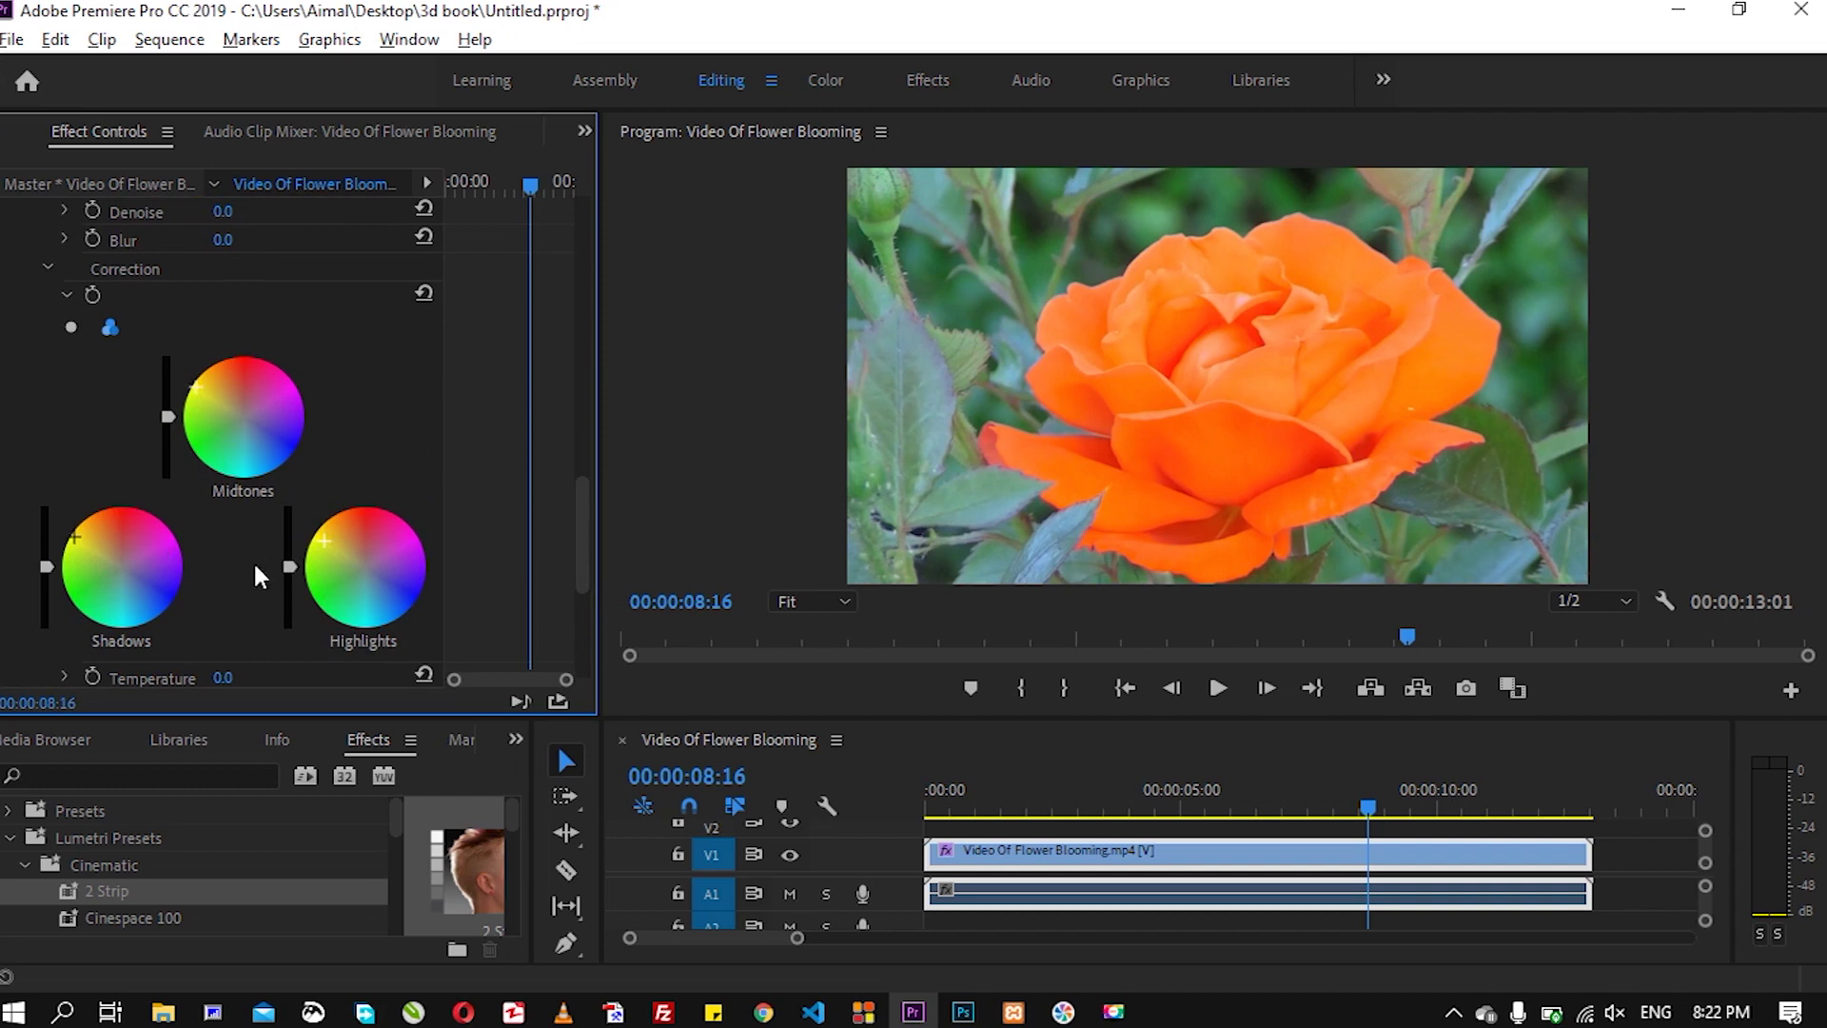
mouse_move(290, 568)
left_mouse_down()
mouse_move(290, 592)
mouse_move(289, 524)
left_mouse_up()
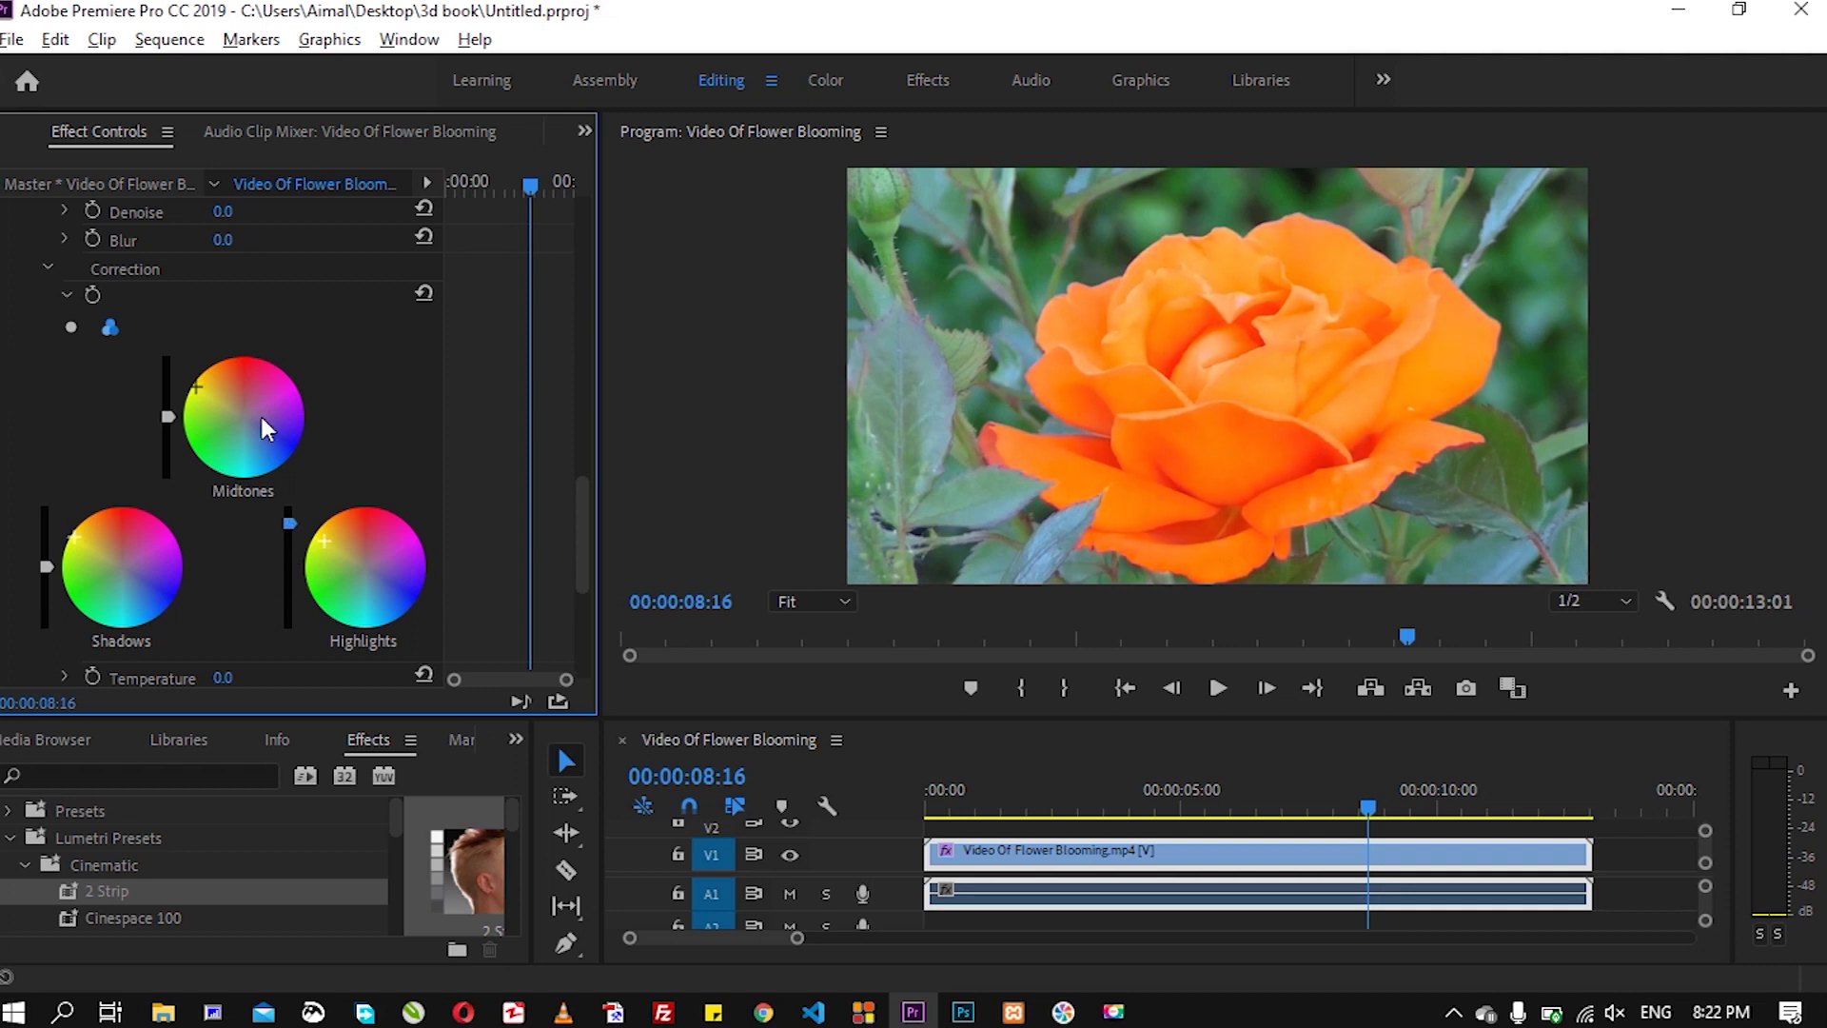
left_click_drag(168, 416, 168, 371)
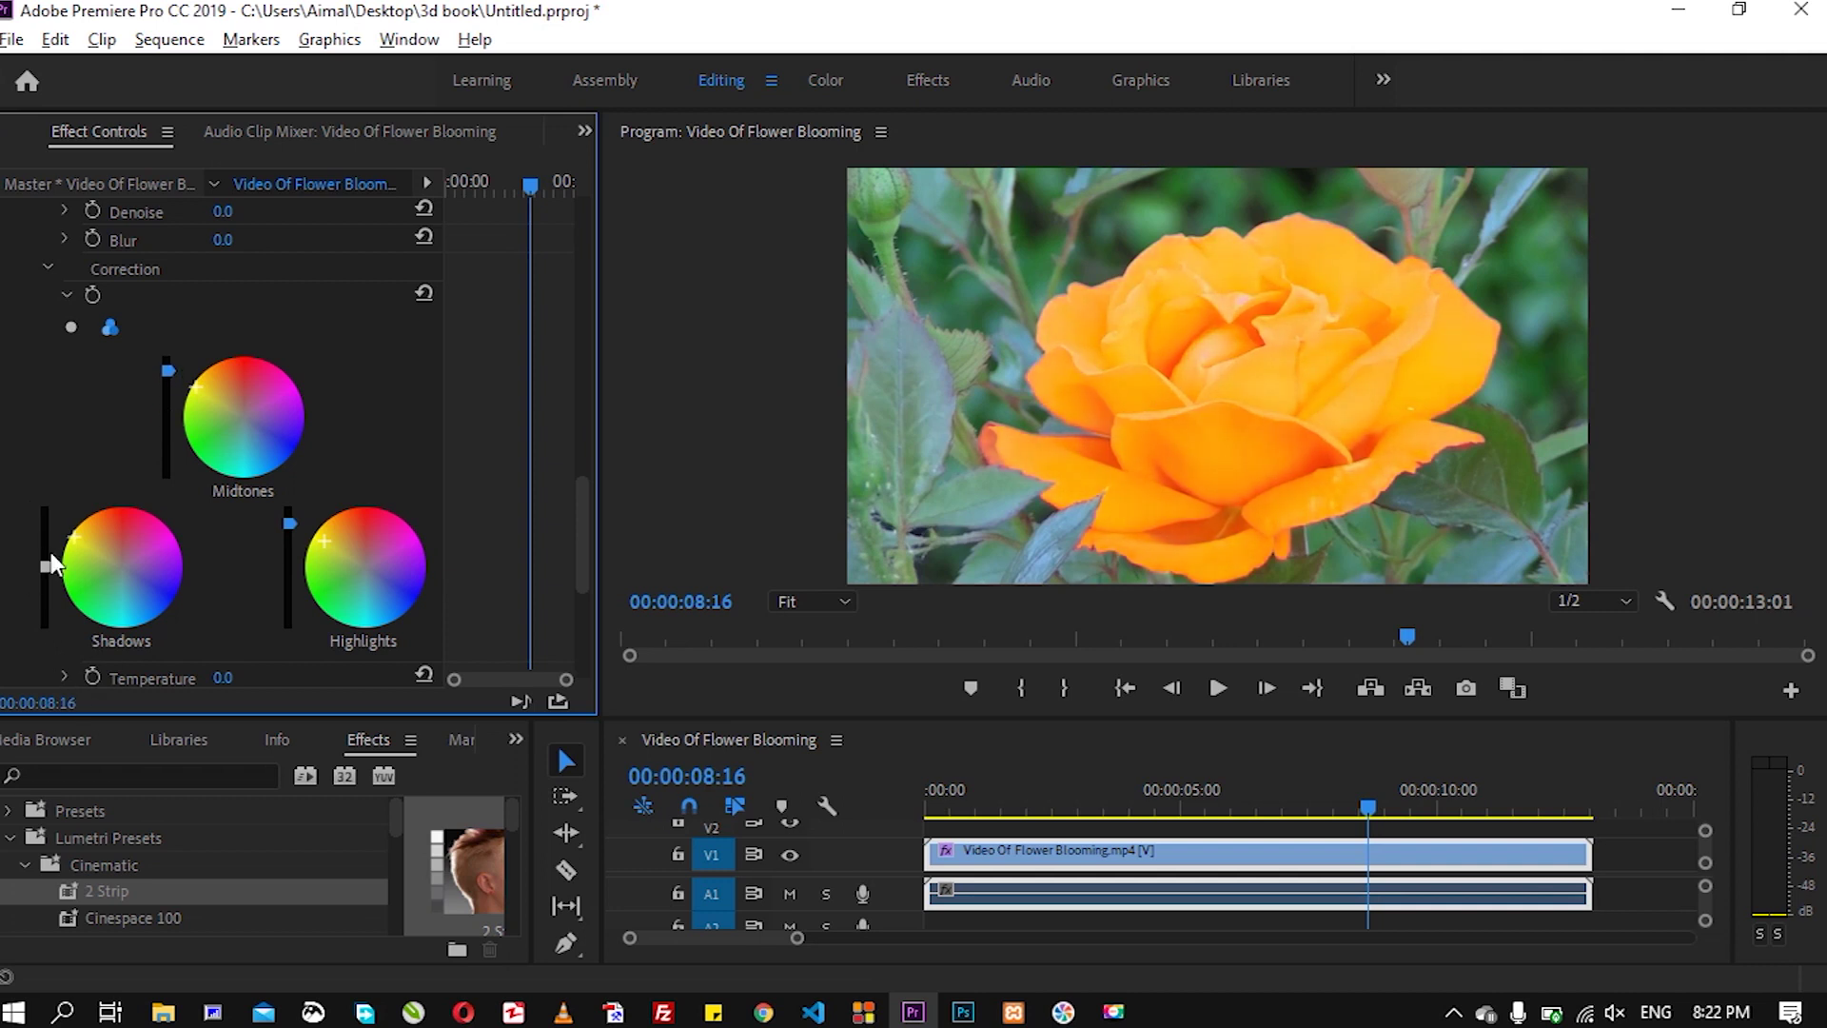
left_click_drag(47, 567, 46, 526)
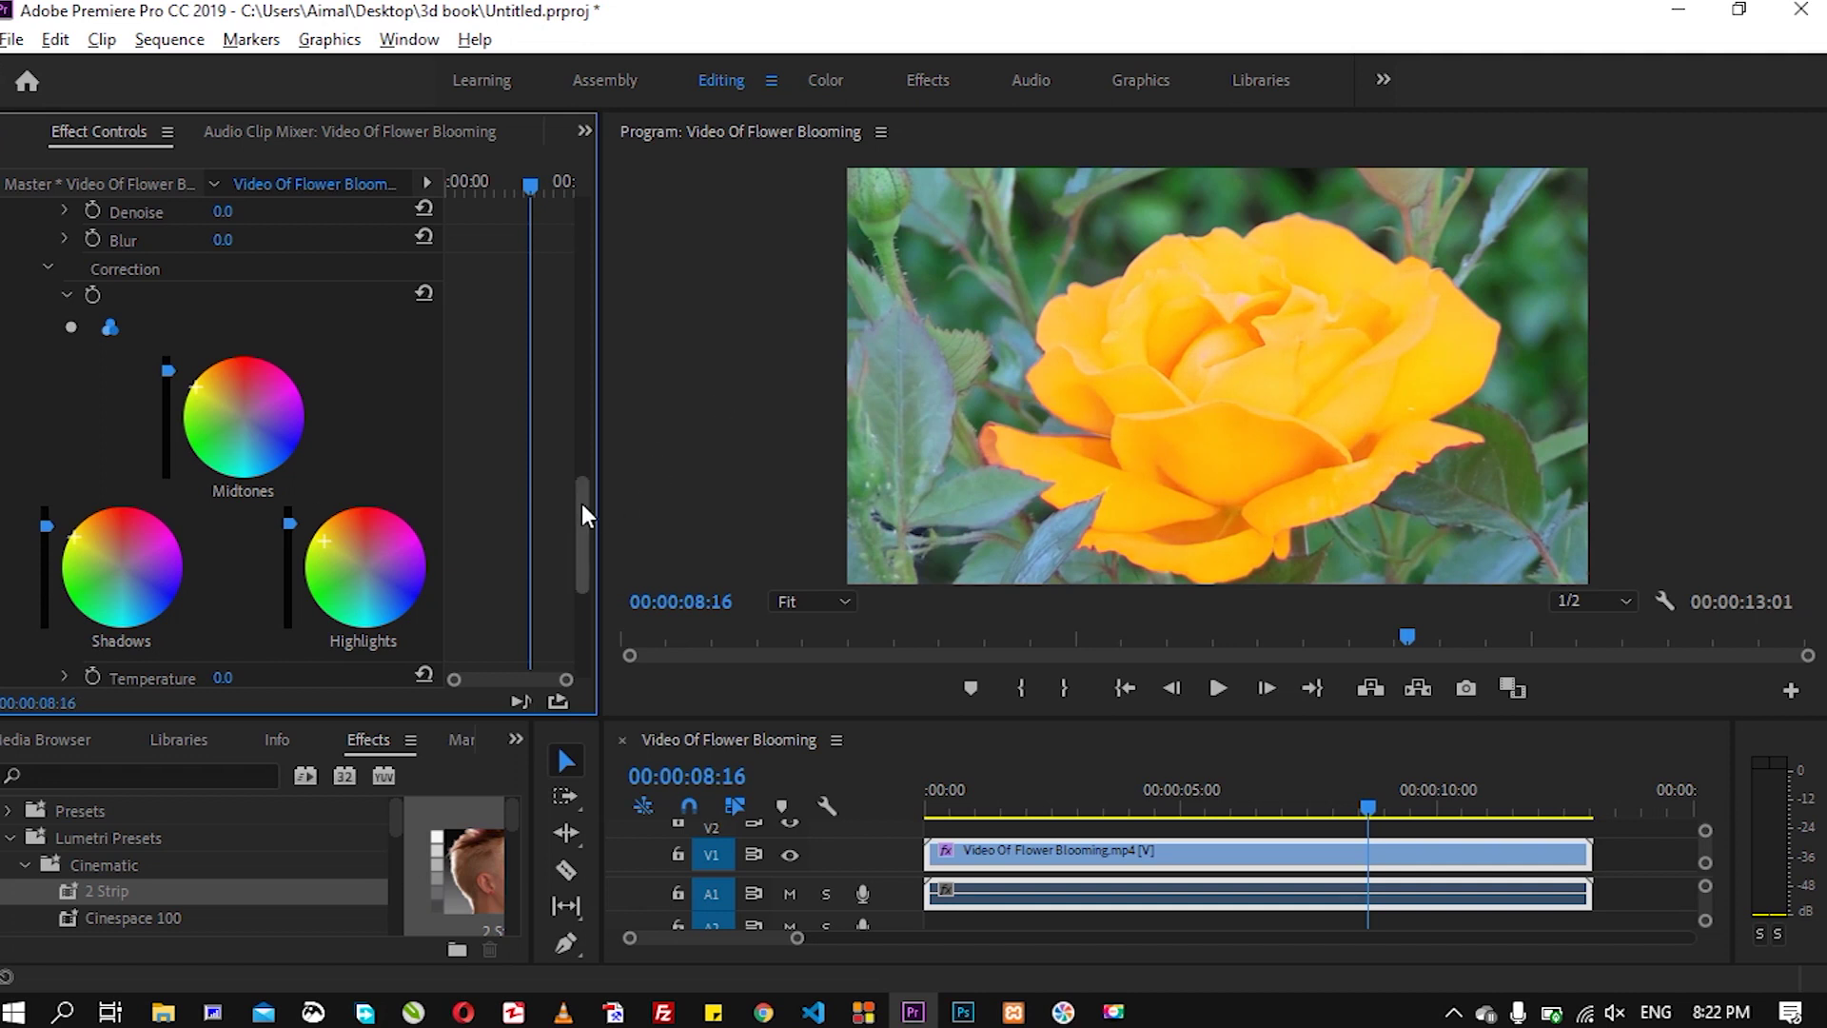
left_click_drag(582, 504, 581, 561)
mouse_move(251, 446)
left_mouse_down()
mouse_move(306, 446)
mouse_move(150, 426)
mouse_move(181, 463)
mouse_move(276, 491)
left_mouse_up()
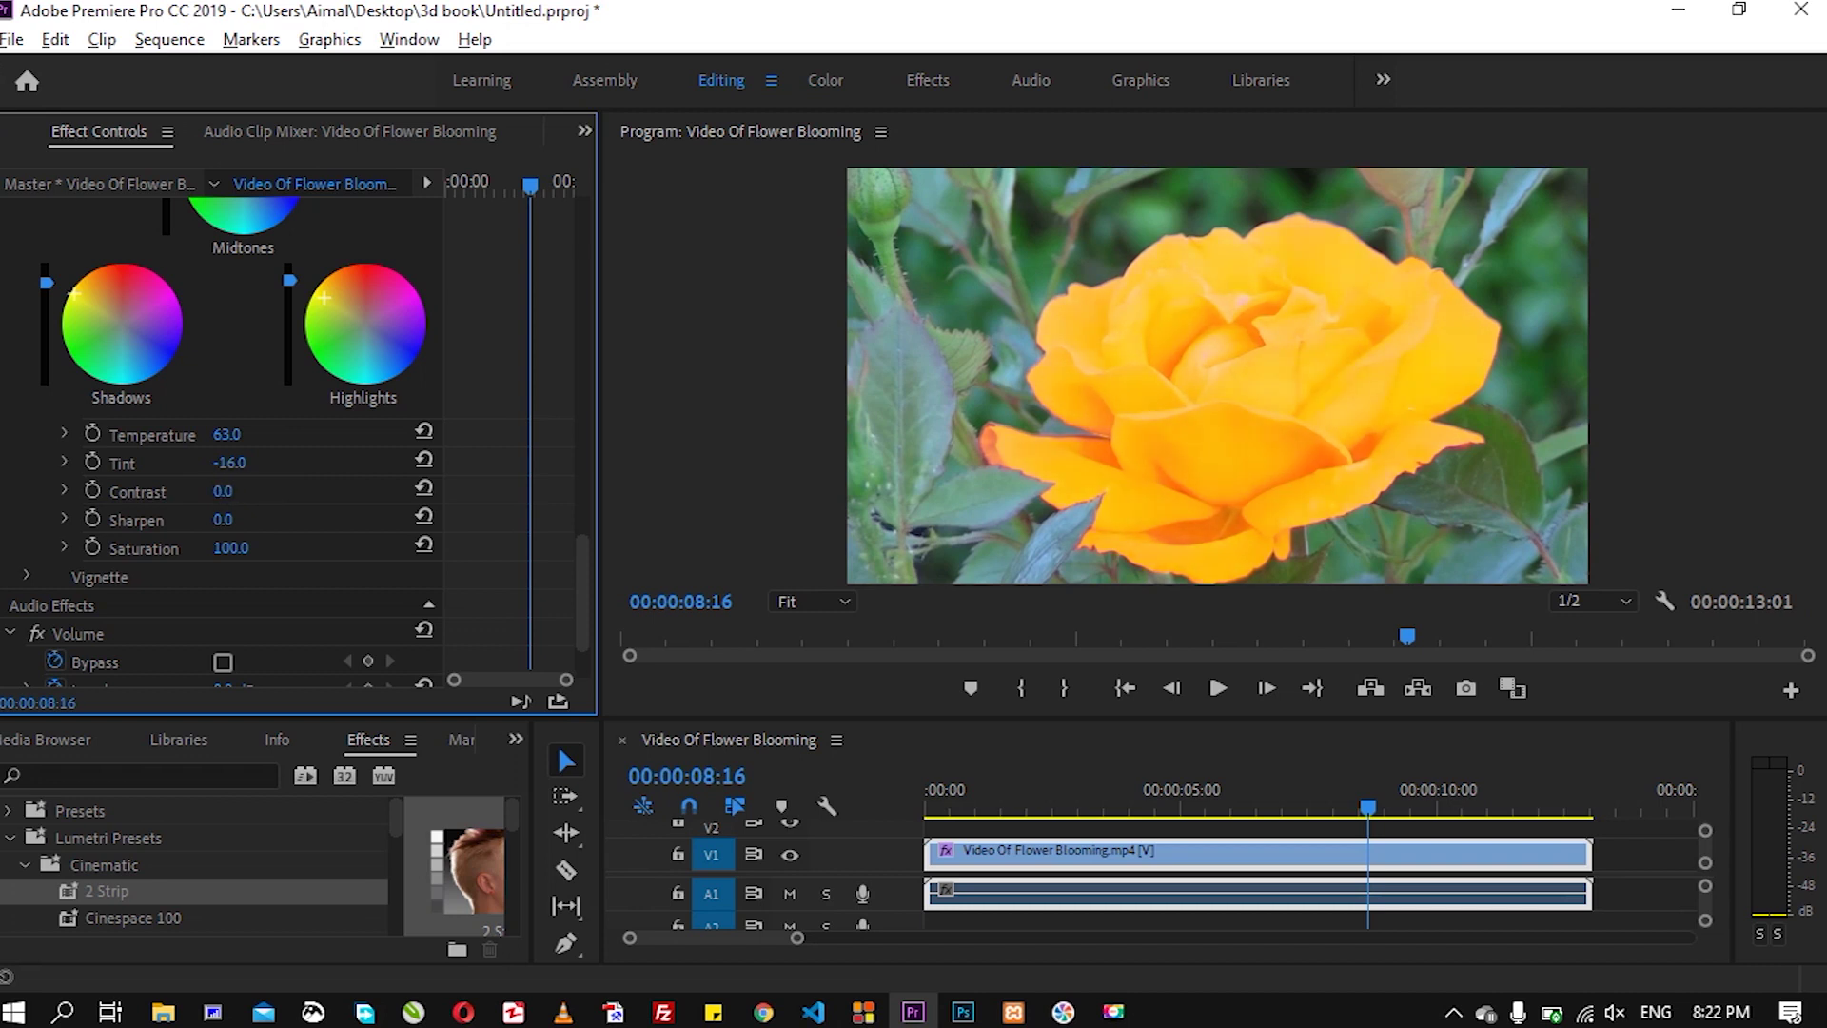
mouse_move(219, 521)
left_mouse_down()
mouse_move(254, 521)
mouse_move(222, 557)
left_mouse_up()
Play the graded rose clip from 00:00:00:00 to review the golden-orange recolour.
left_click_drag(1357, 809, 796, 786)
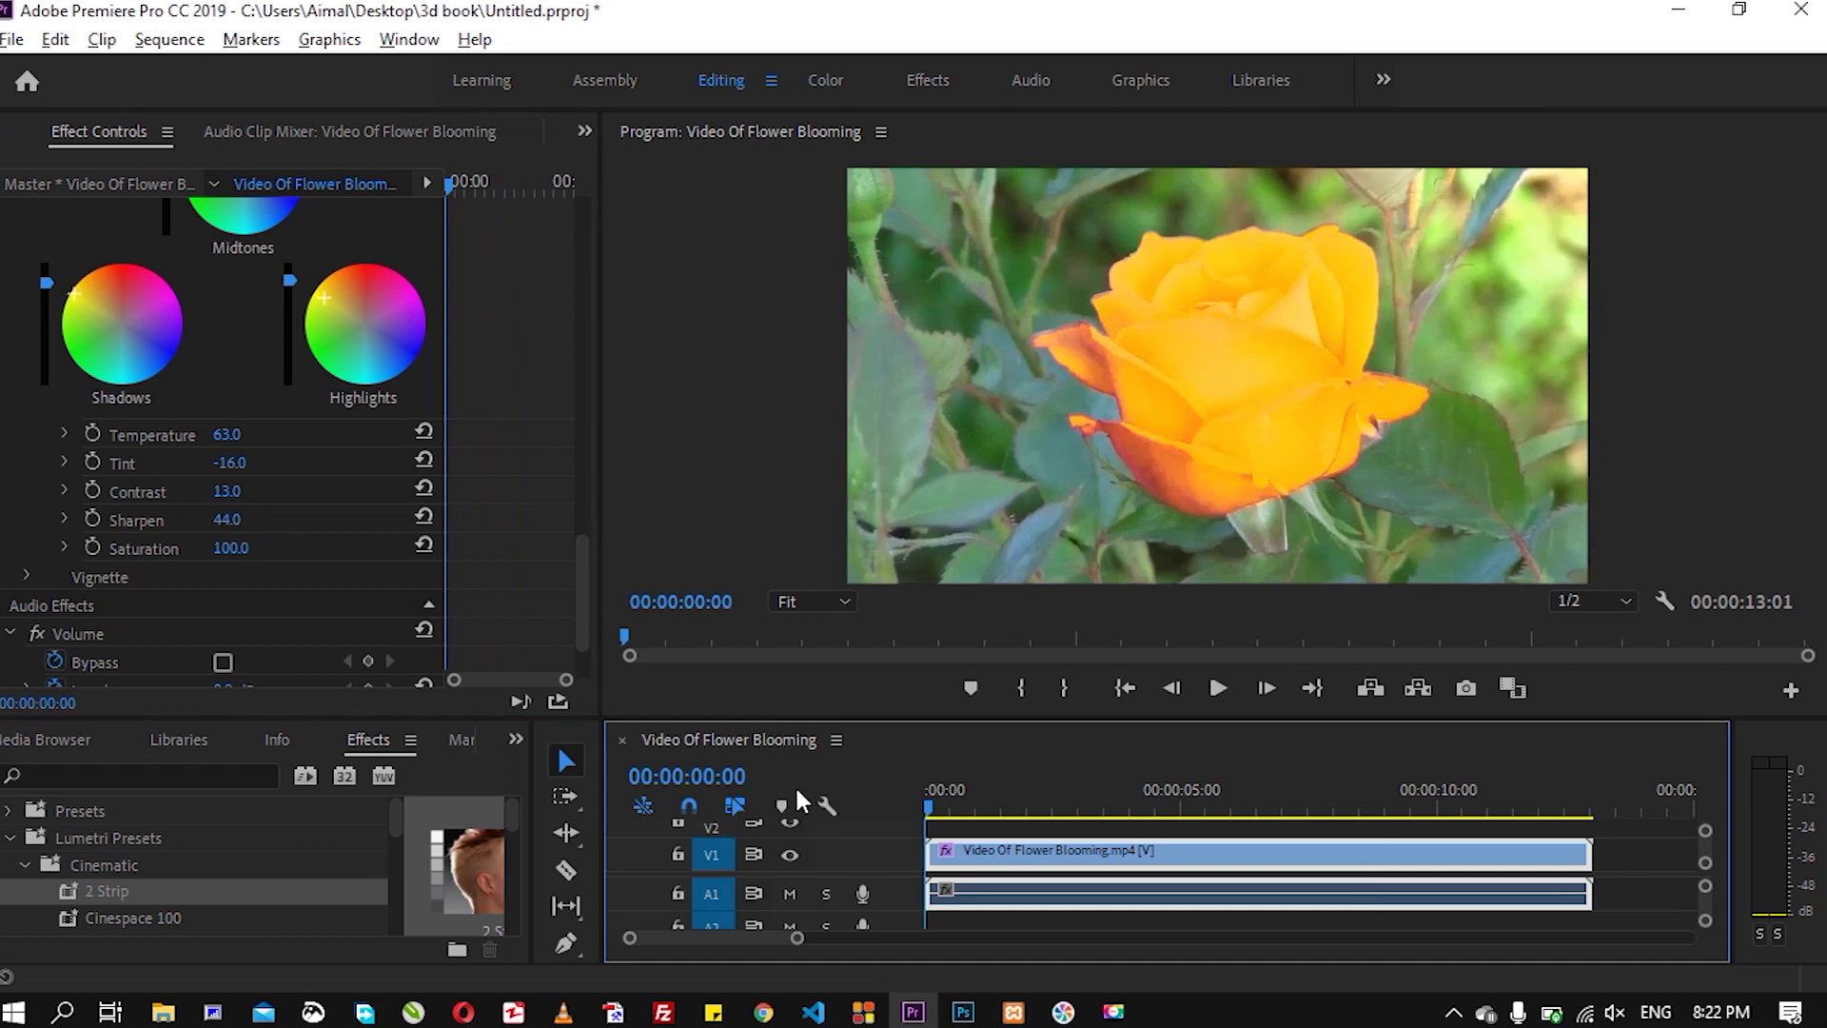
key("space")
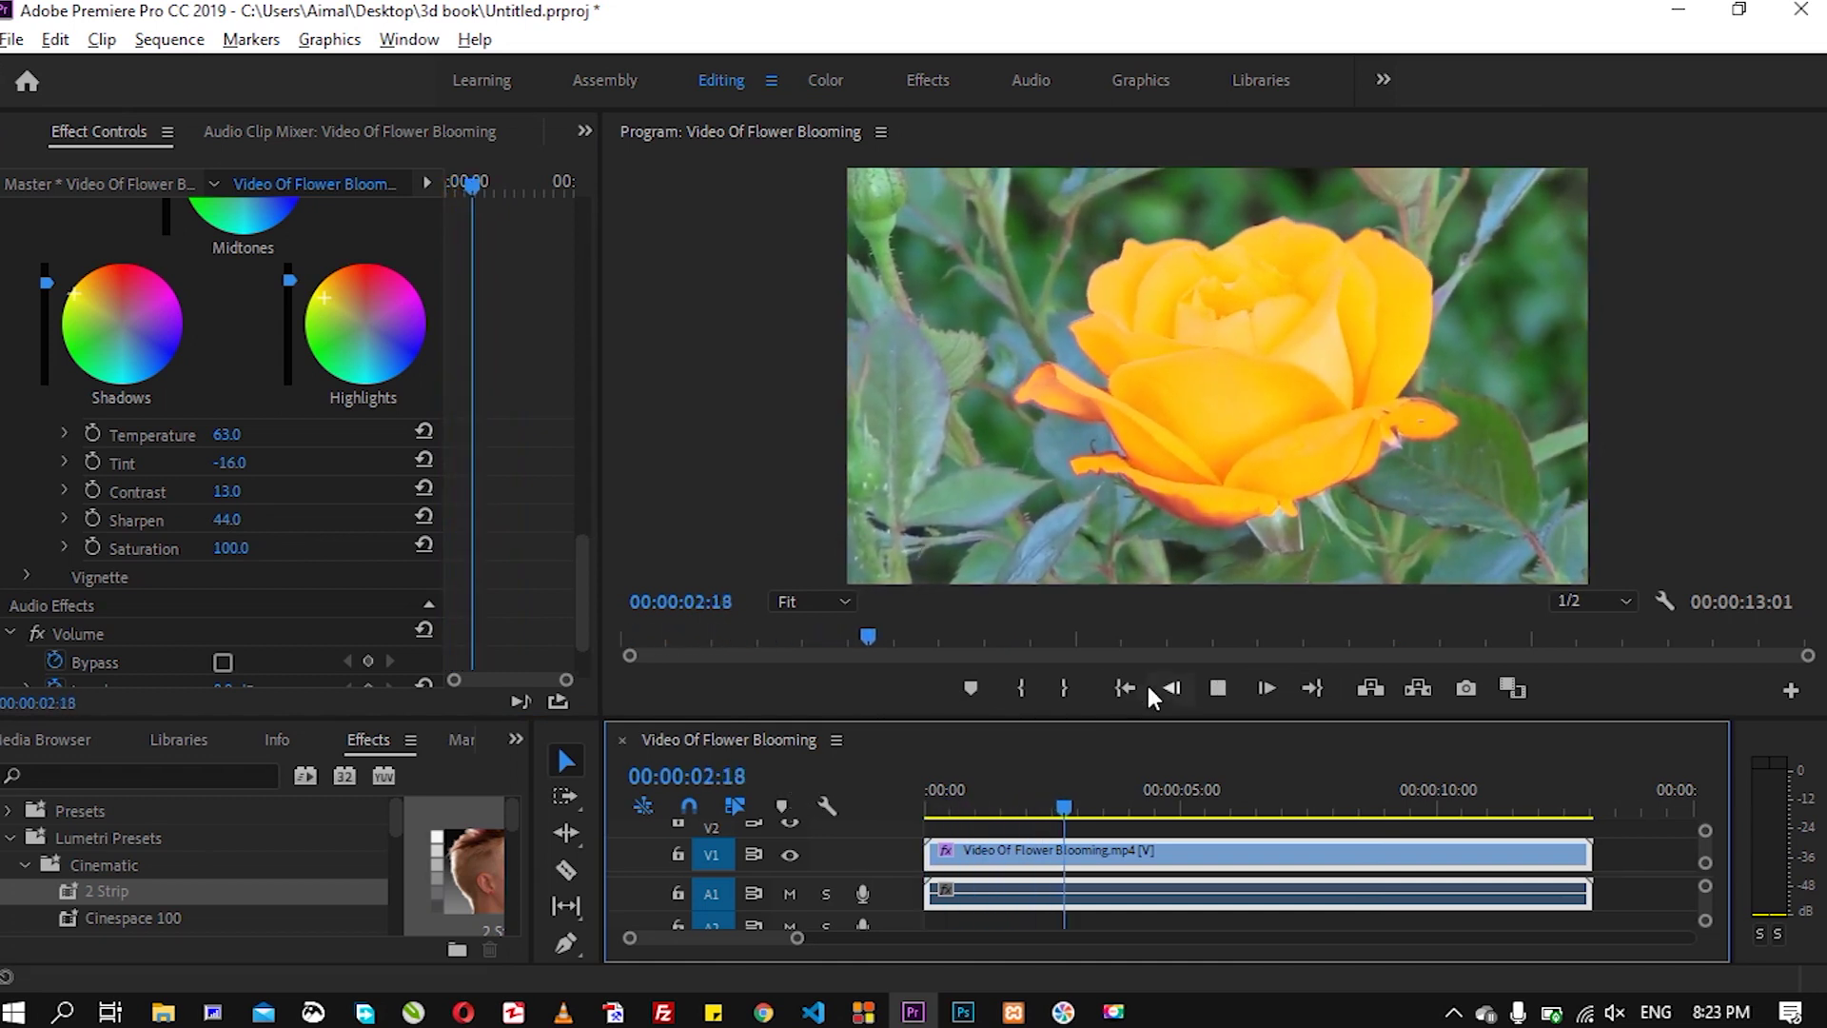
left_click_drag(577, 565, 557, 314)
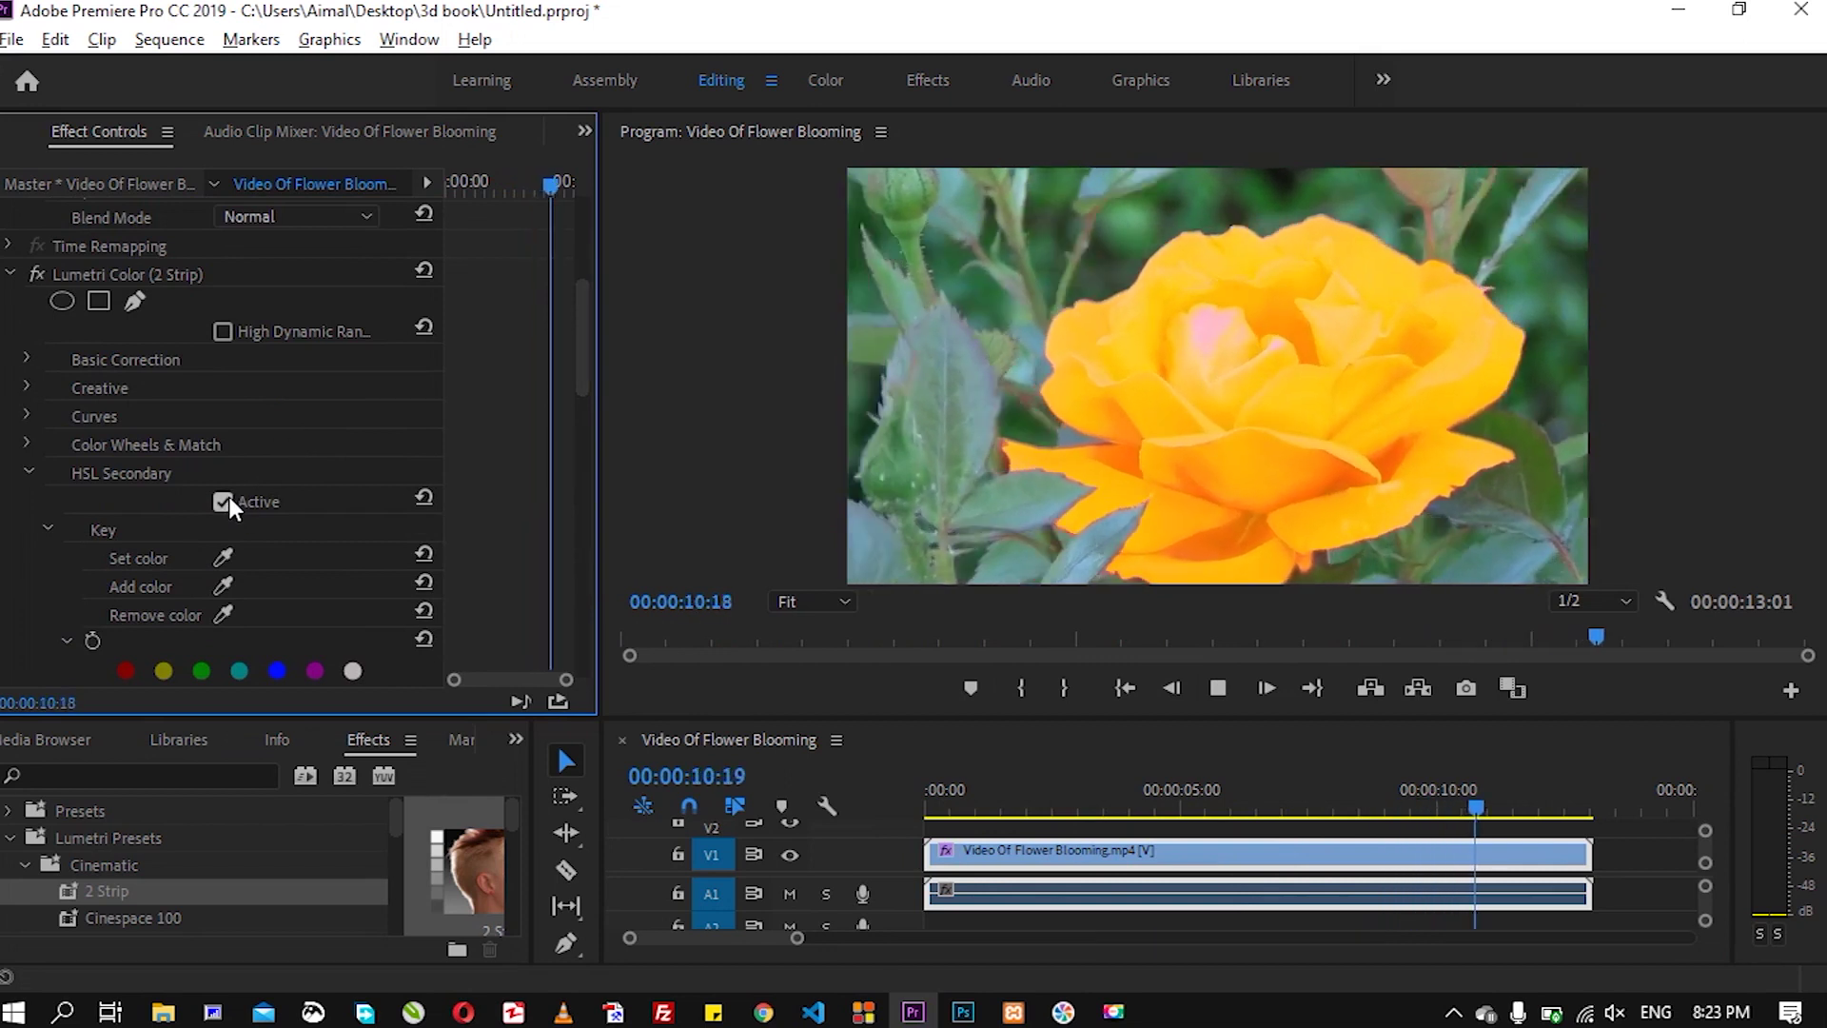
Replay the rose clip, toggling the recolour off and on to compare with the original.
left_click_drag(962, 778, 896, 788)
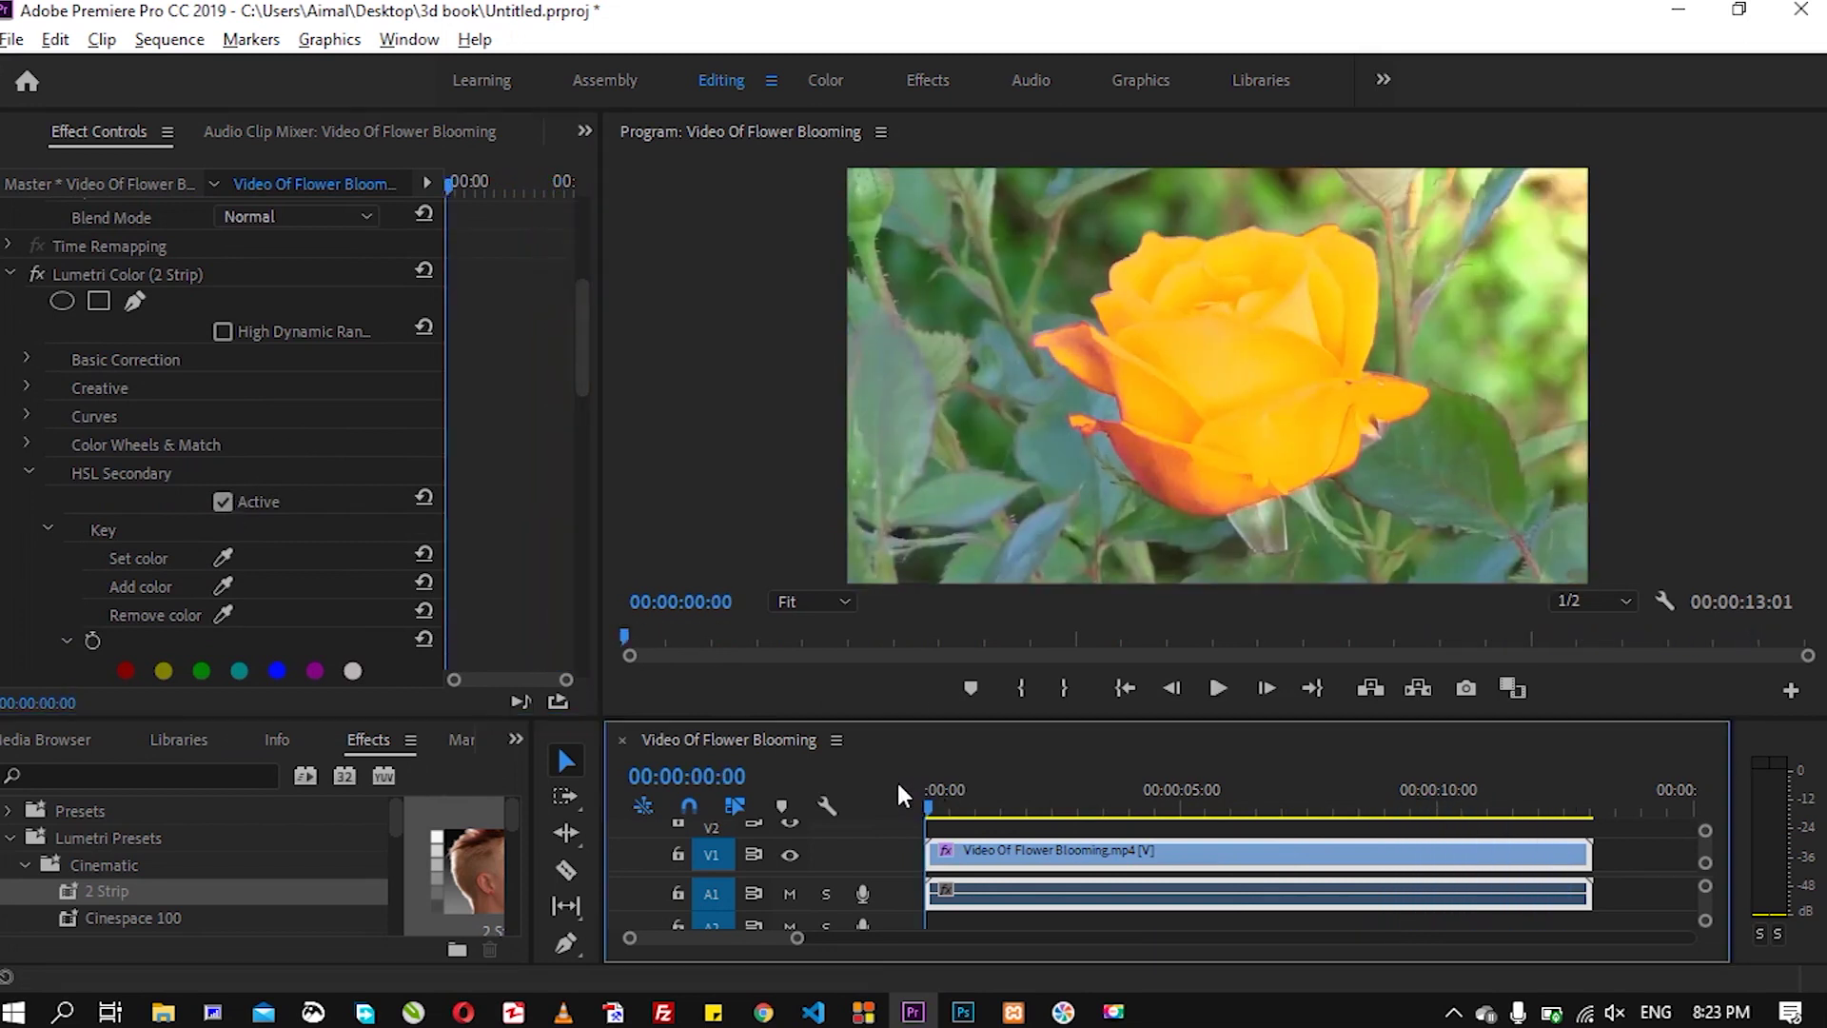
key("space")
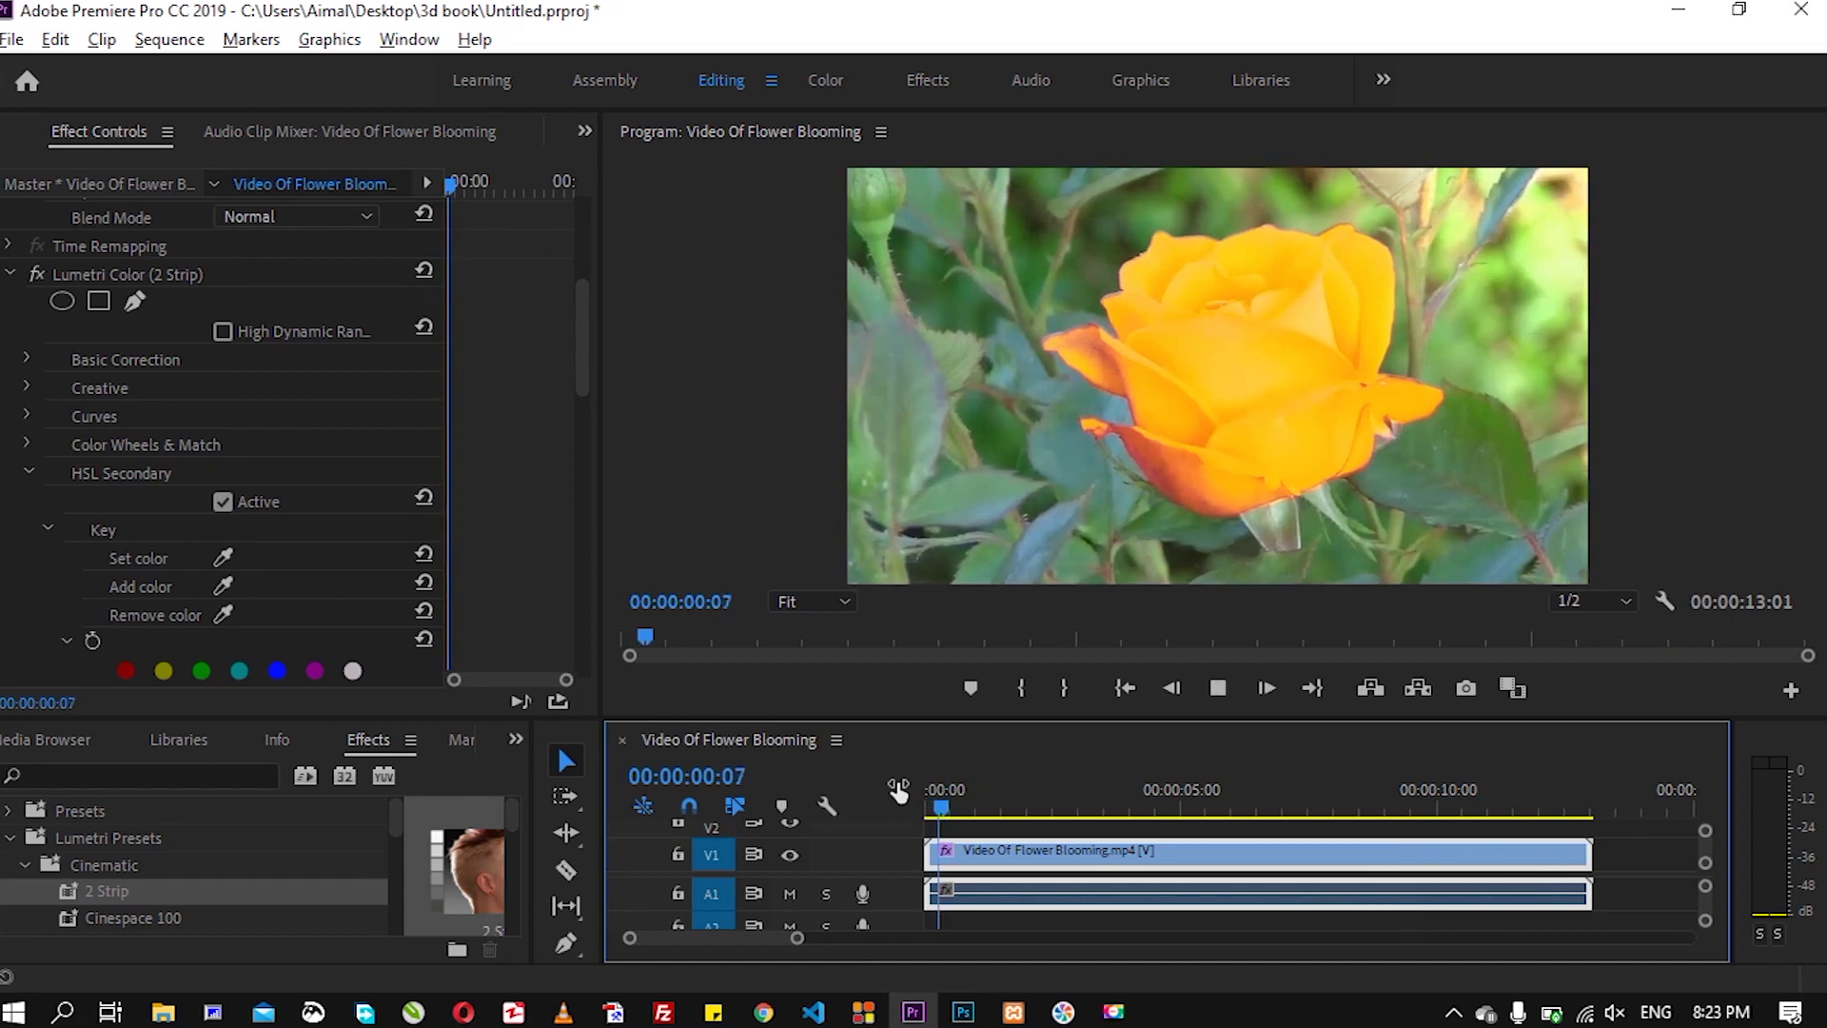
left_click(217, 501)
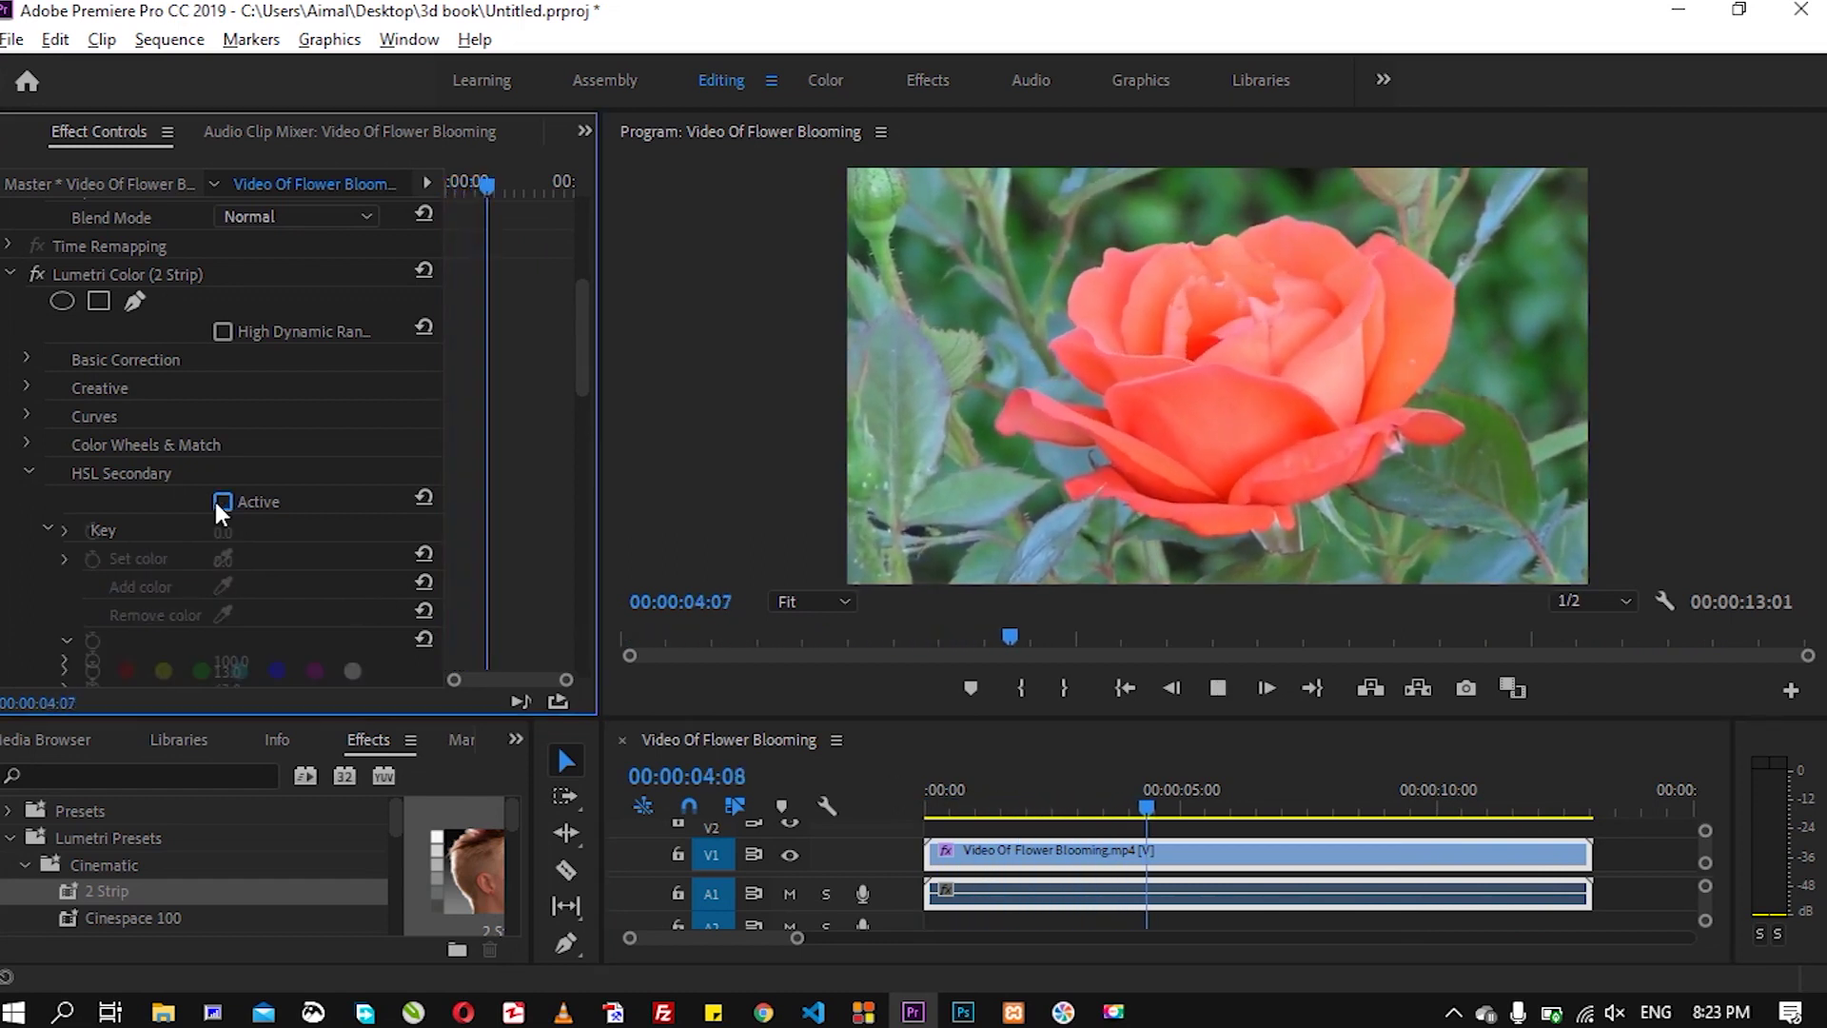
left_click(221, 501)
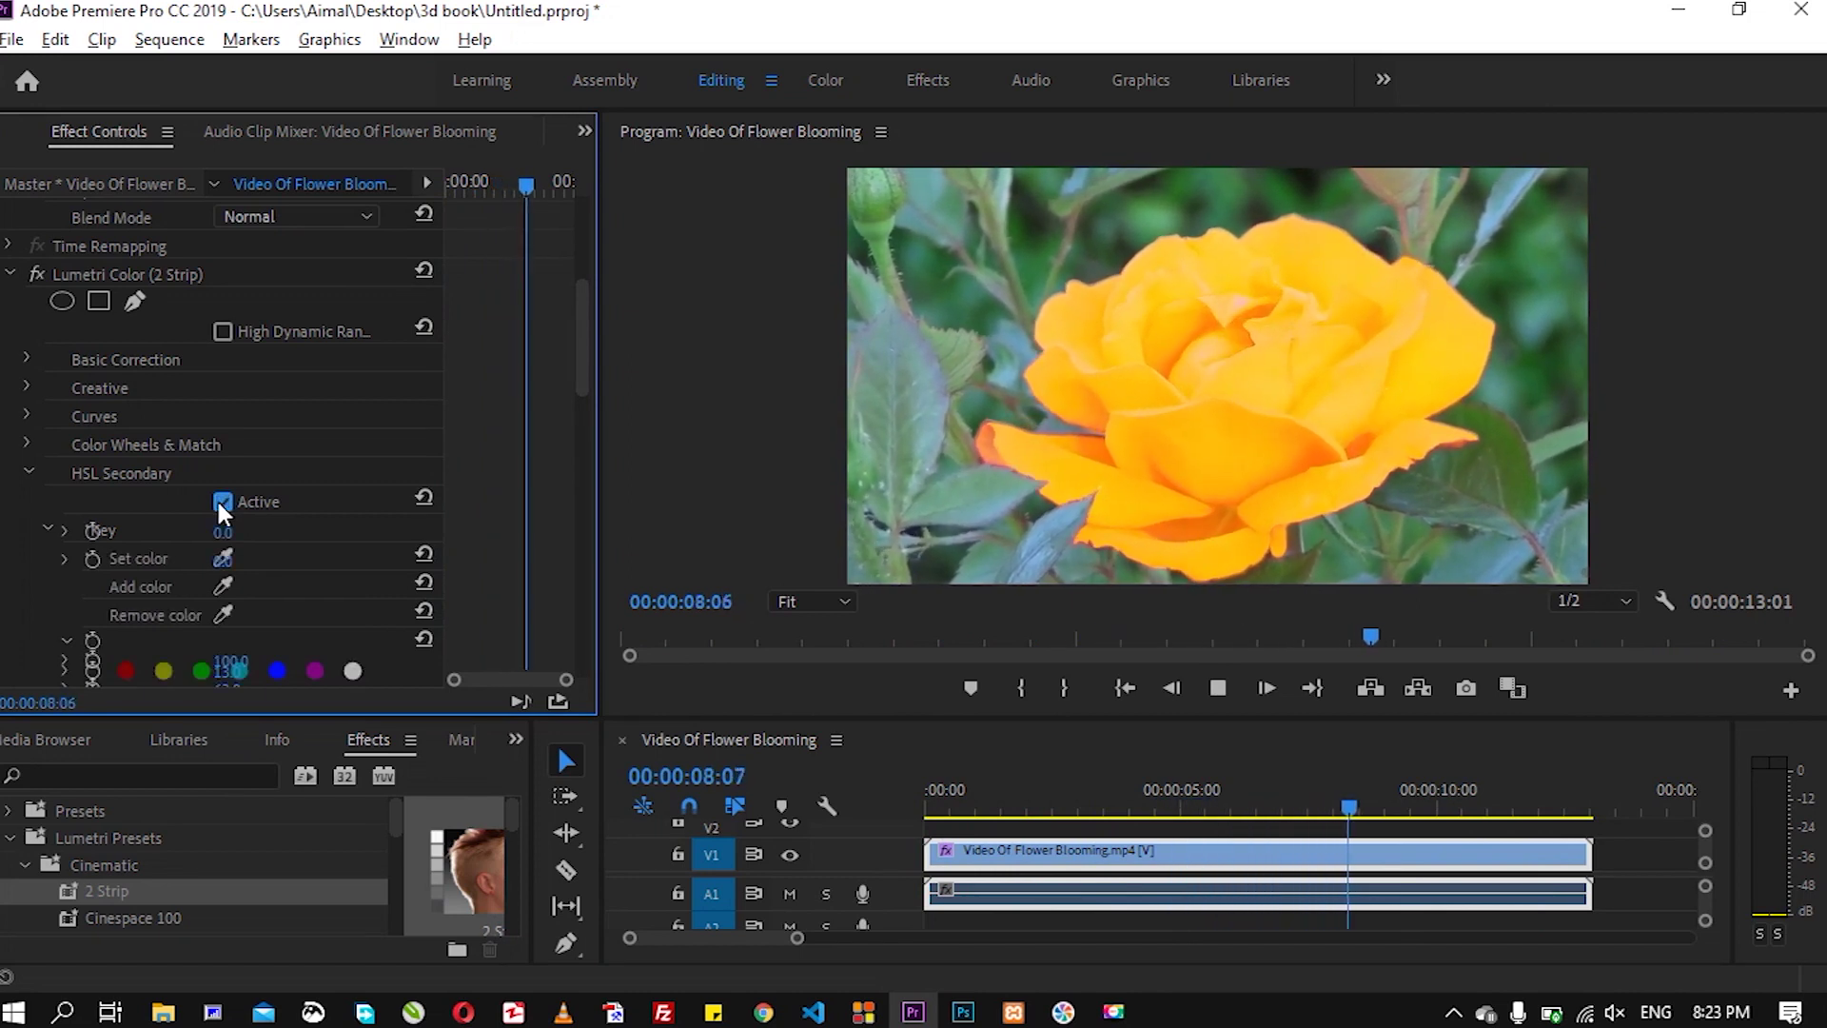
left_click(217, 501)
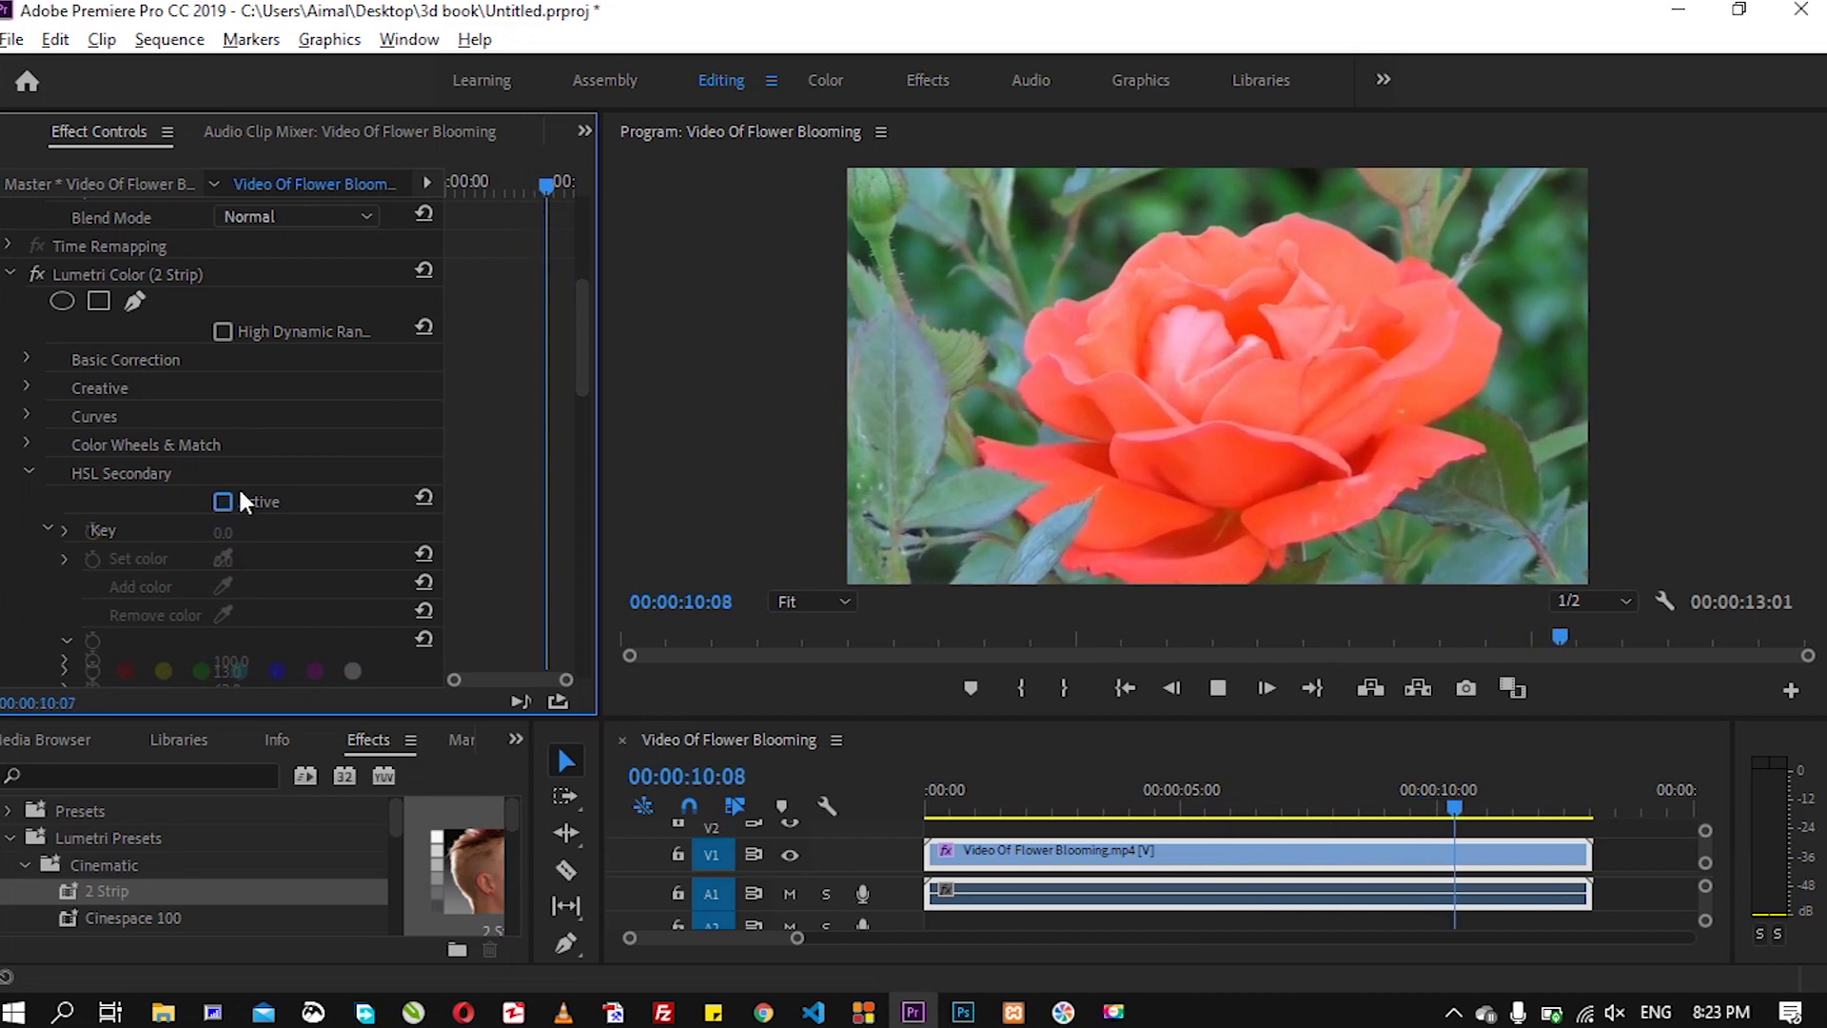
left_click(225, 499)
left_click(222, 502)
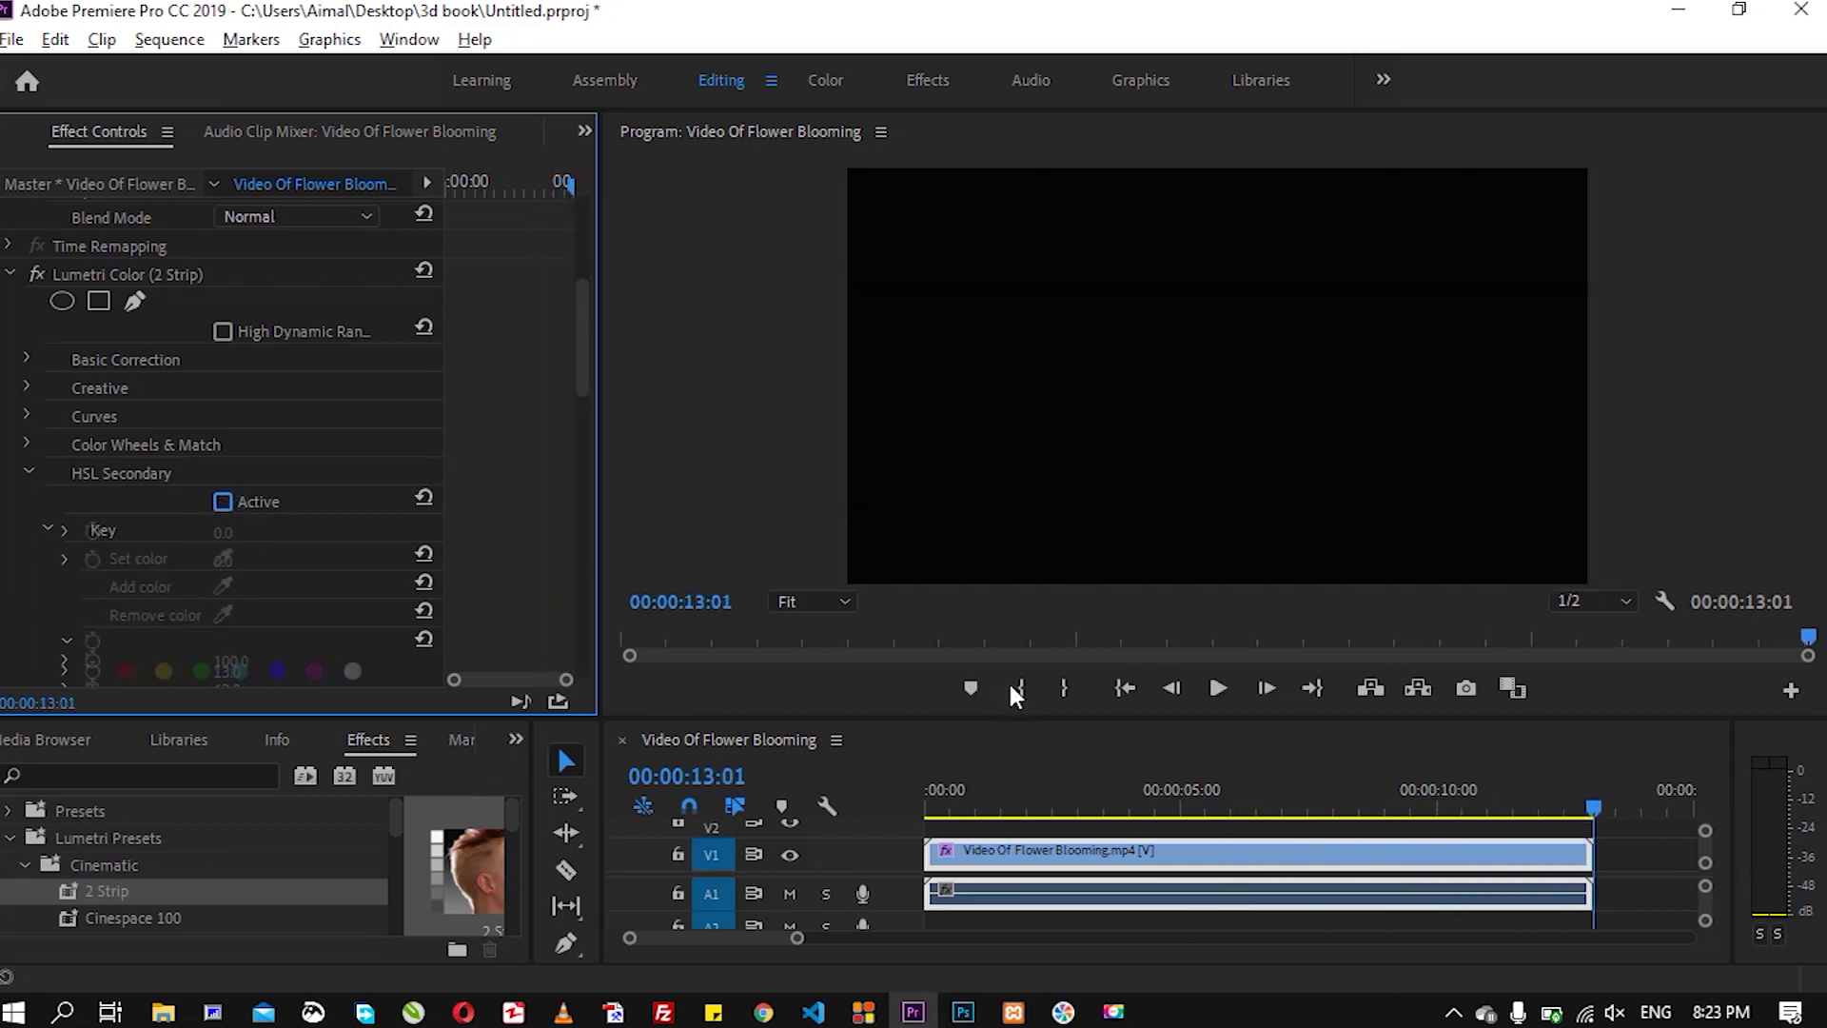
Delete the rose clip and drop cycle ridding.mp4 from File Explorer onto the timeline.
left_click_drag(1076, 796, 982, 796)
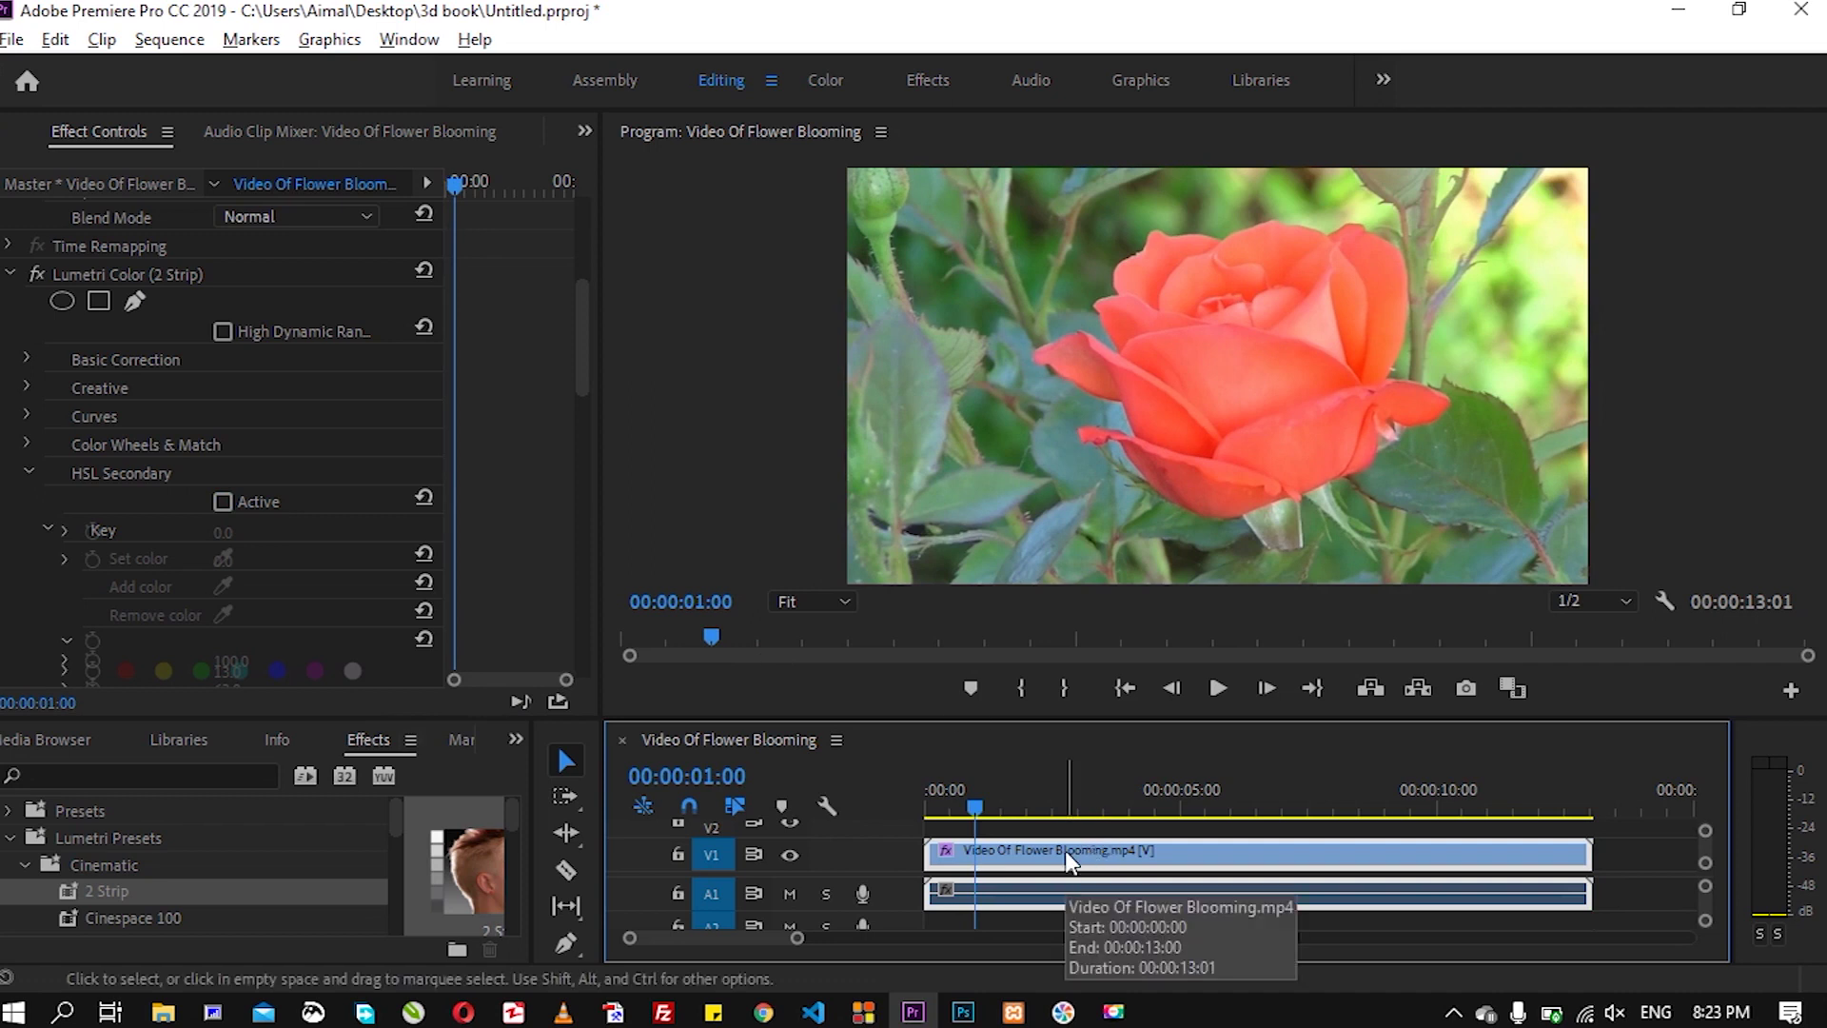
key("Delete")
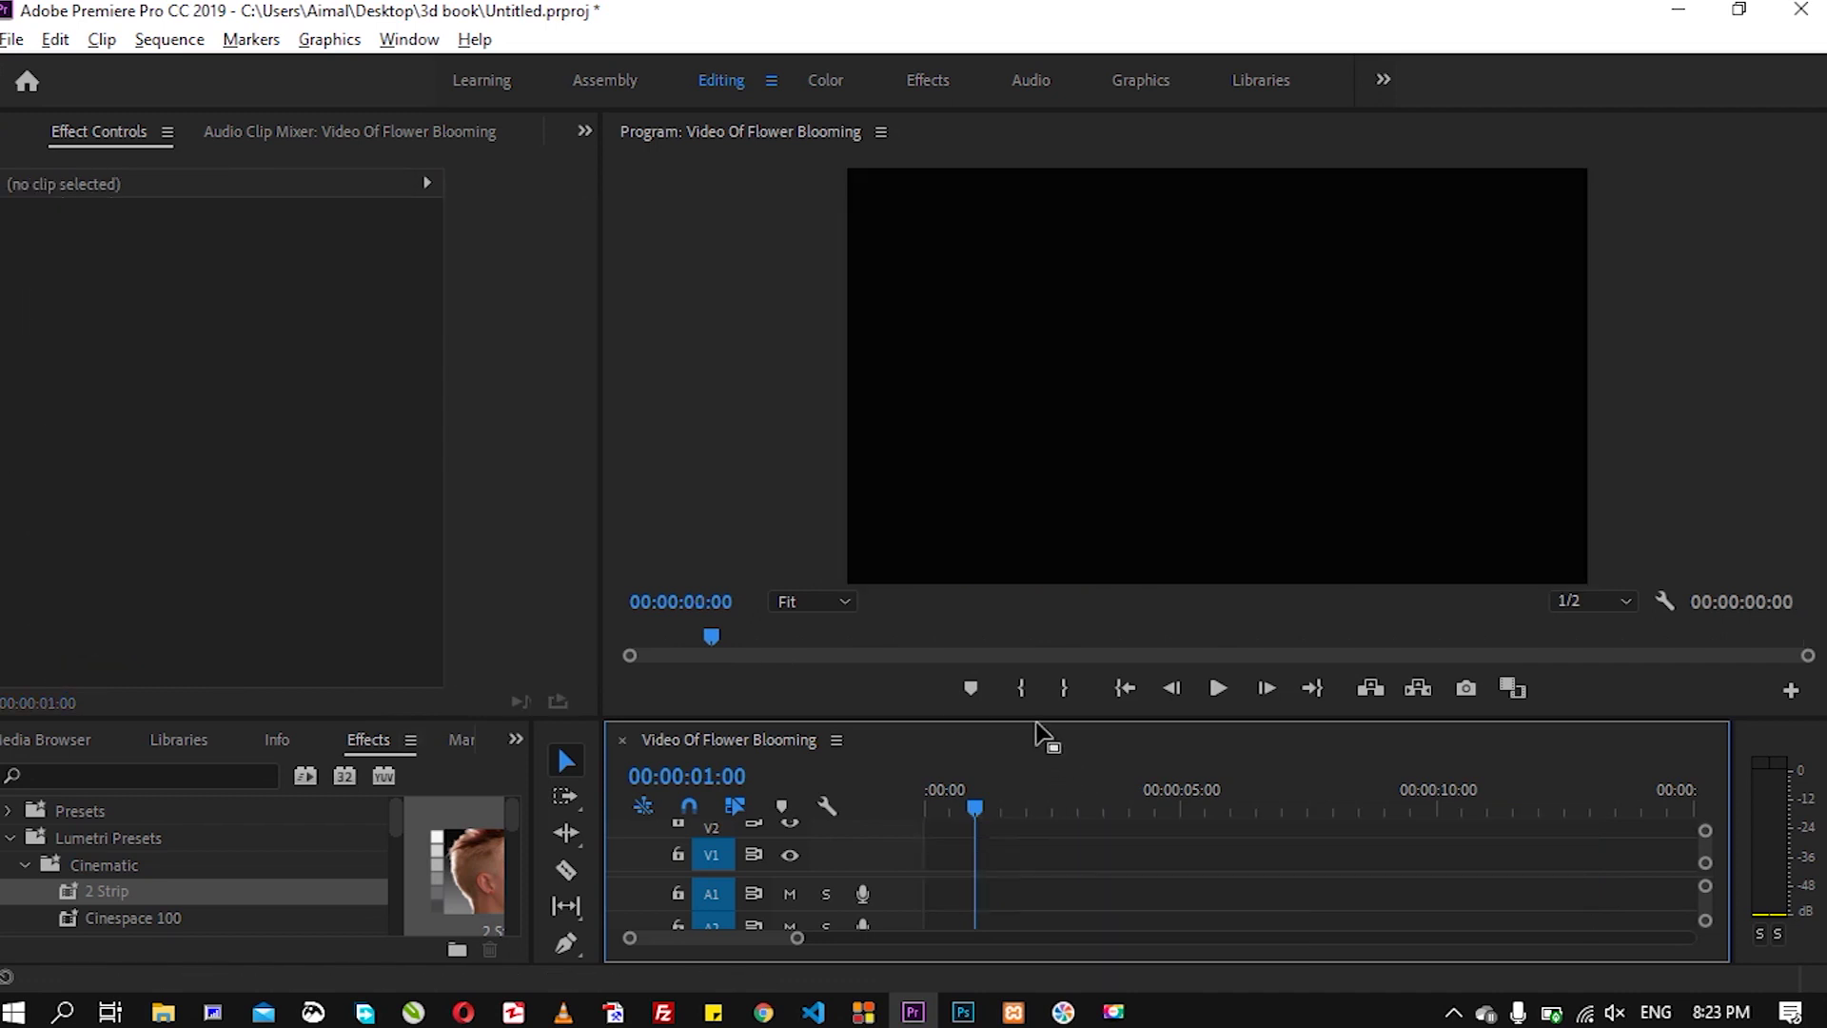
left_click_drag(1036, 721, 1037, 630)
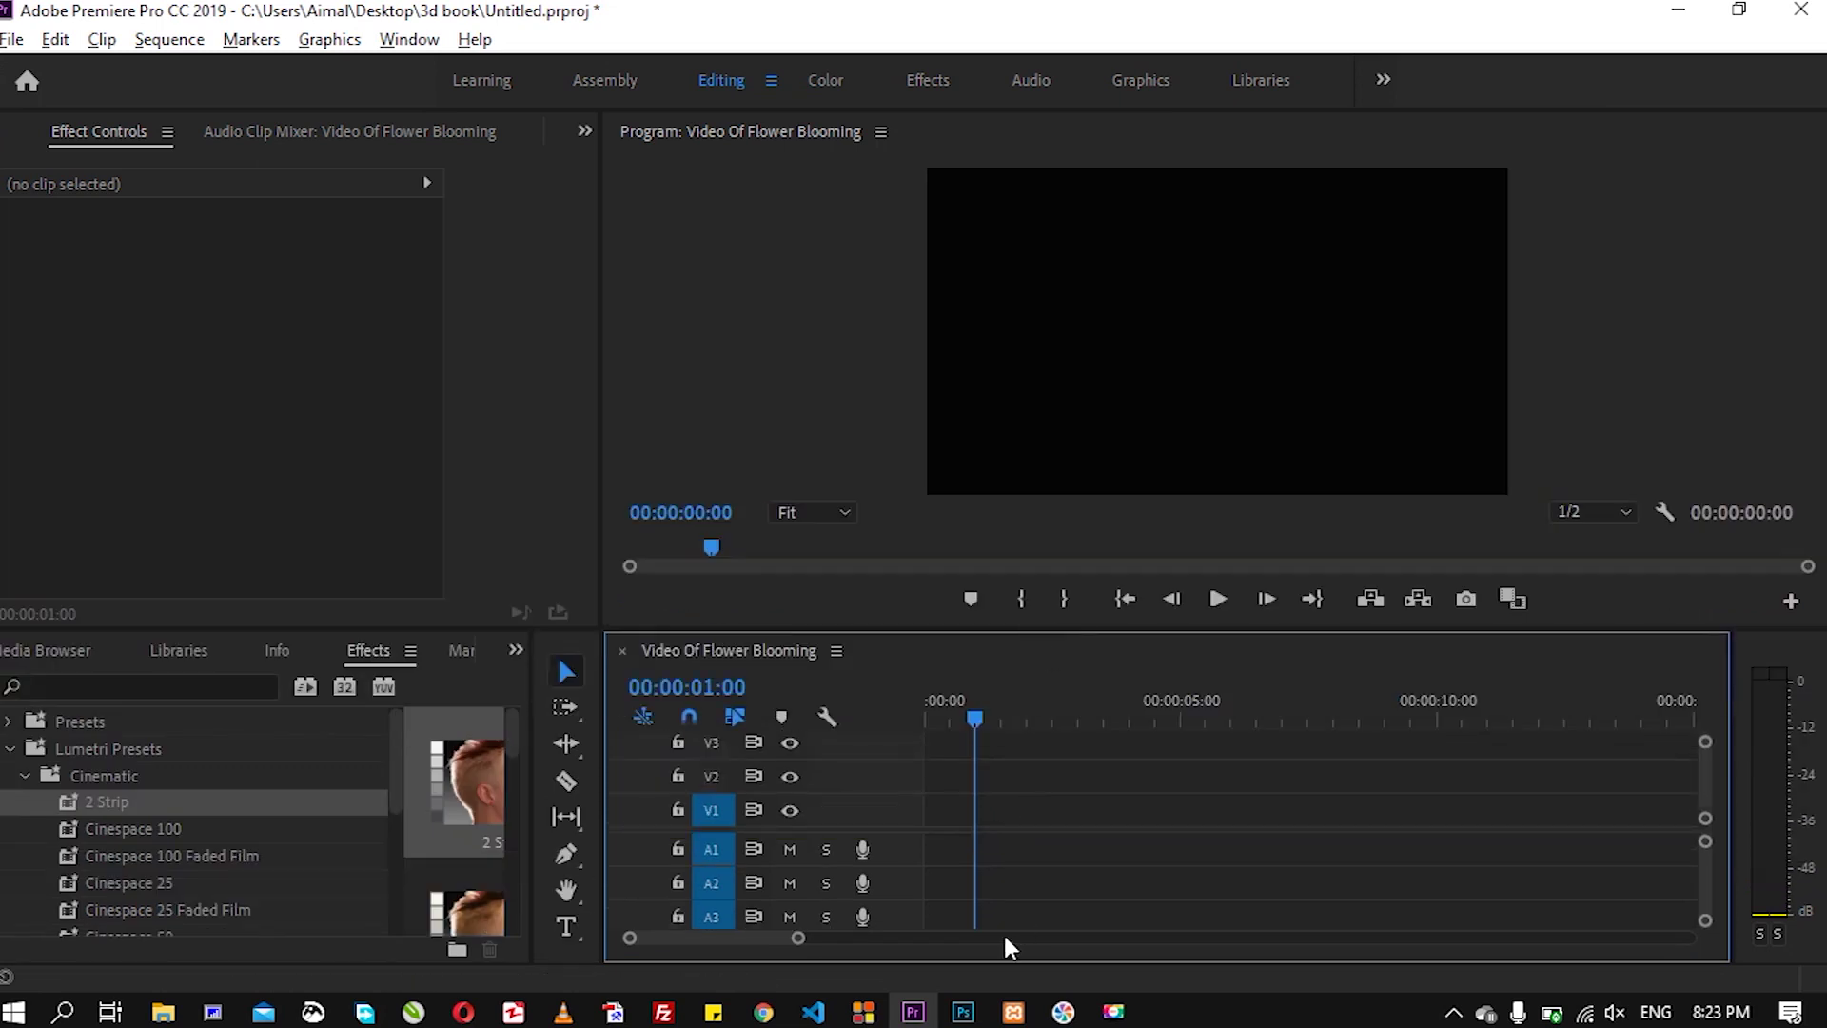
left_click(1679, 10)
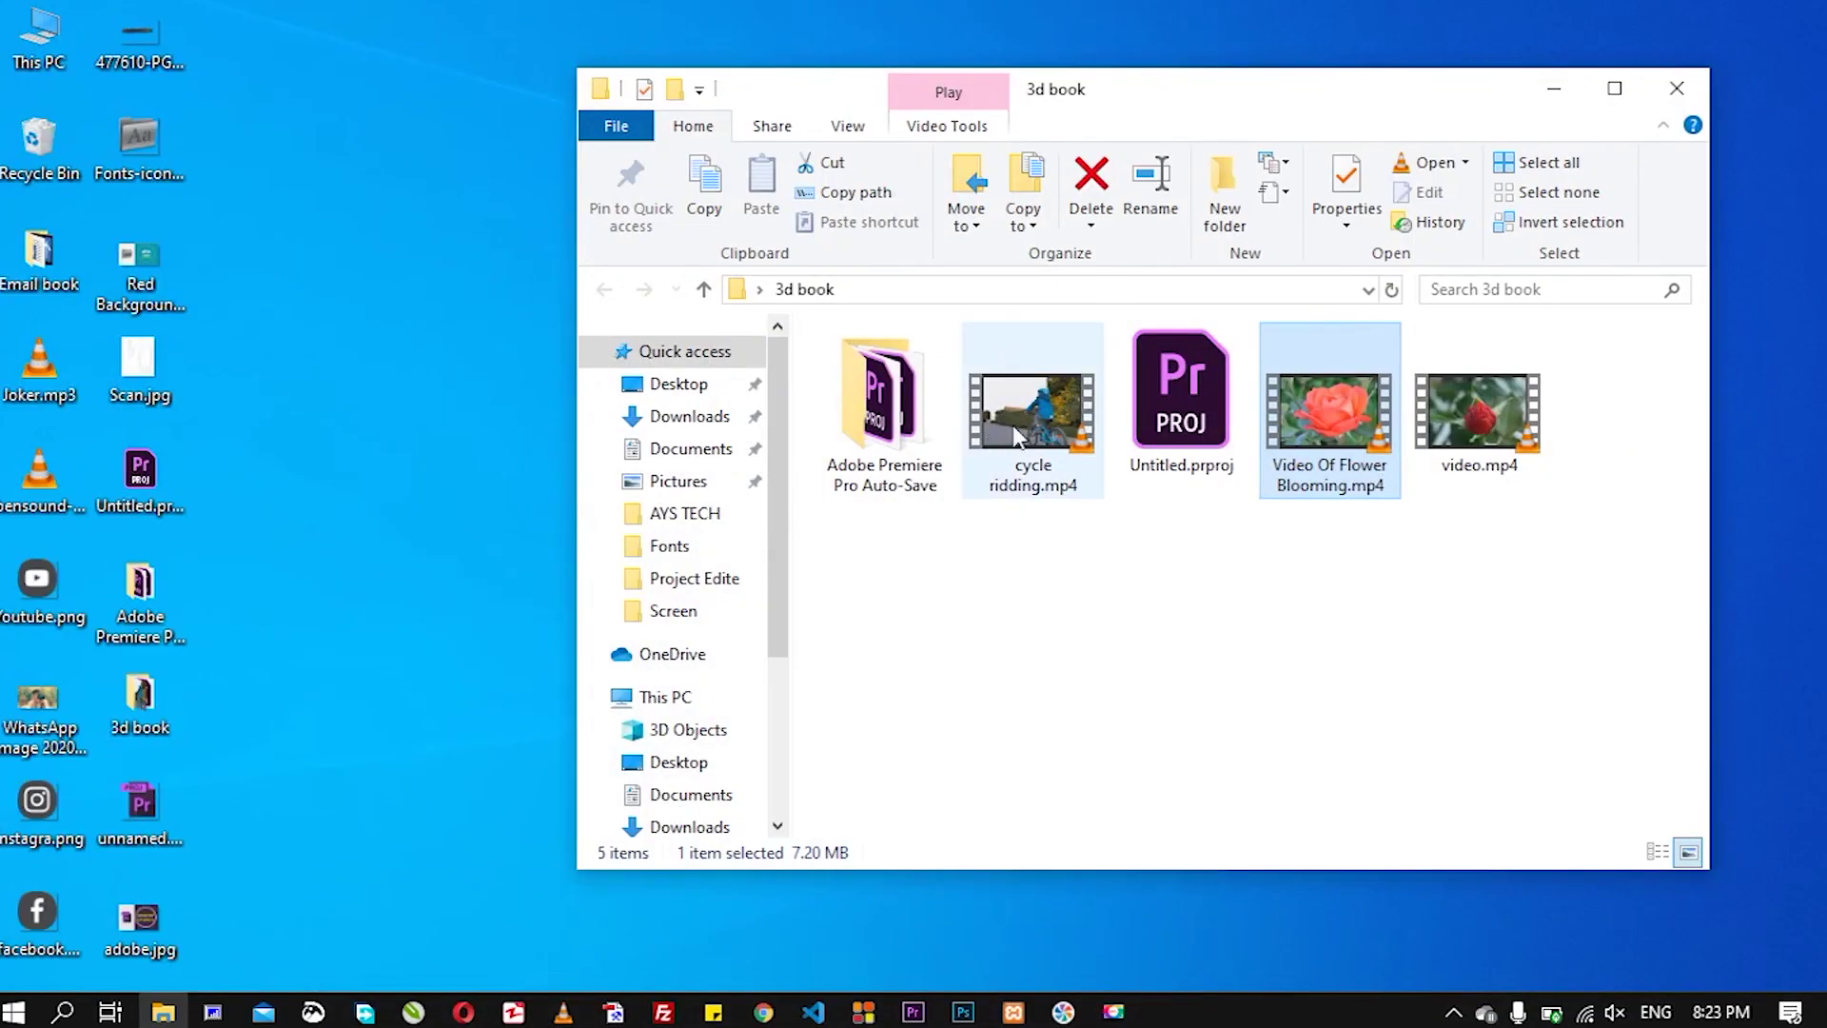
mouse_move(1041, 407)
left_mouse_down()
mouse_move(912, 1010)
mouse_move(930, 851)
left_mouse_up()
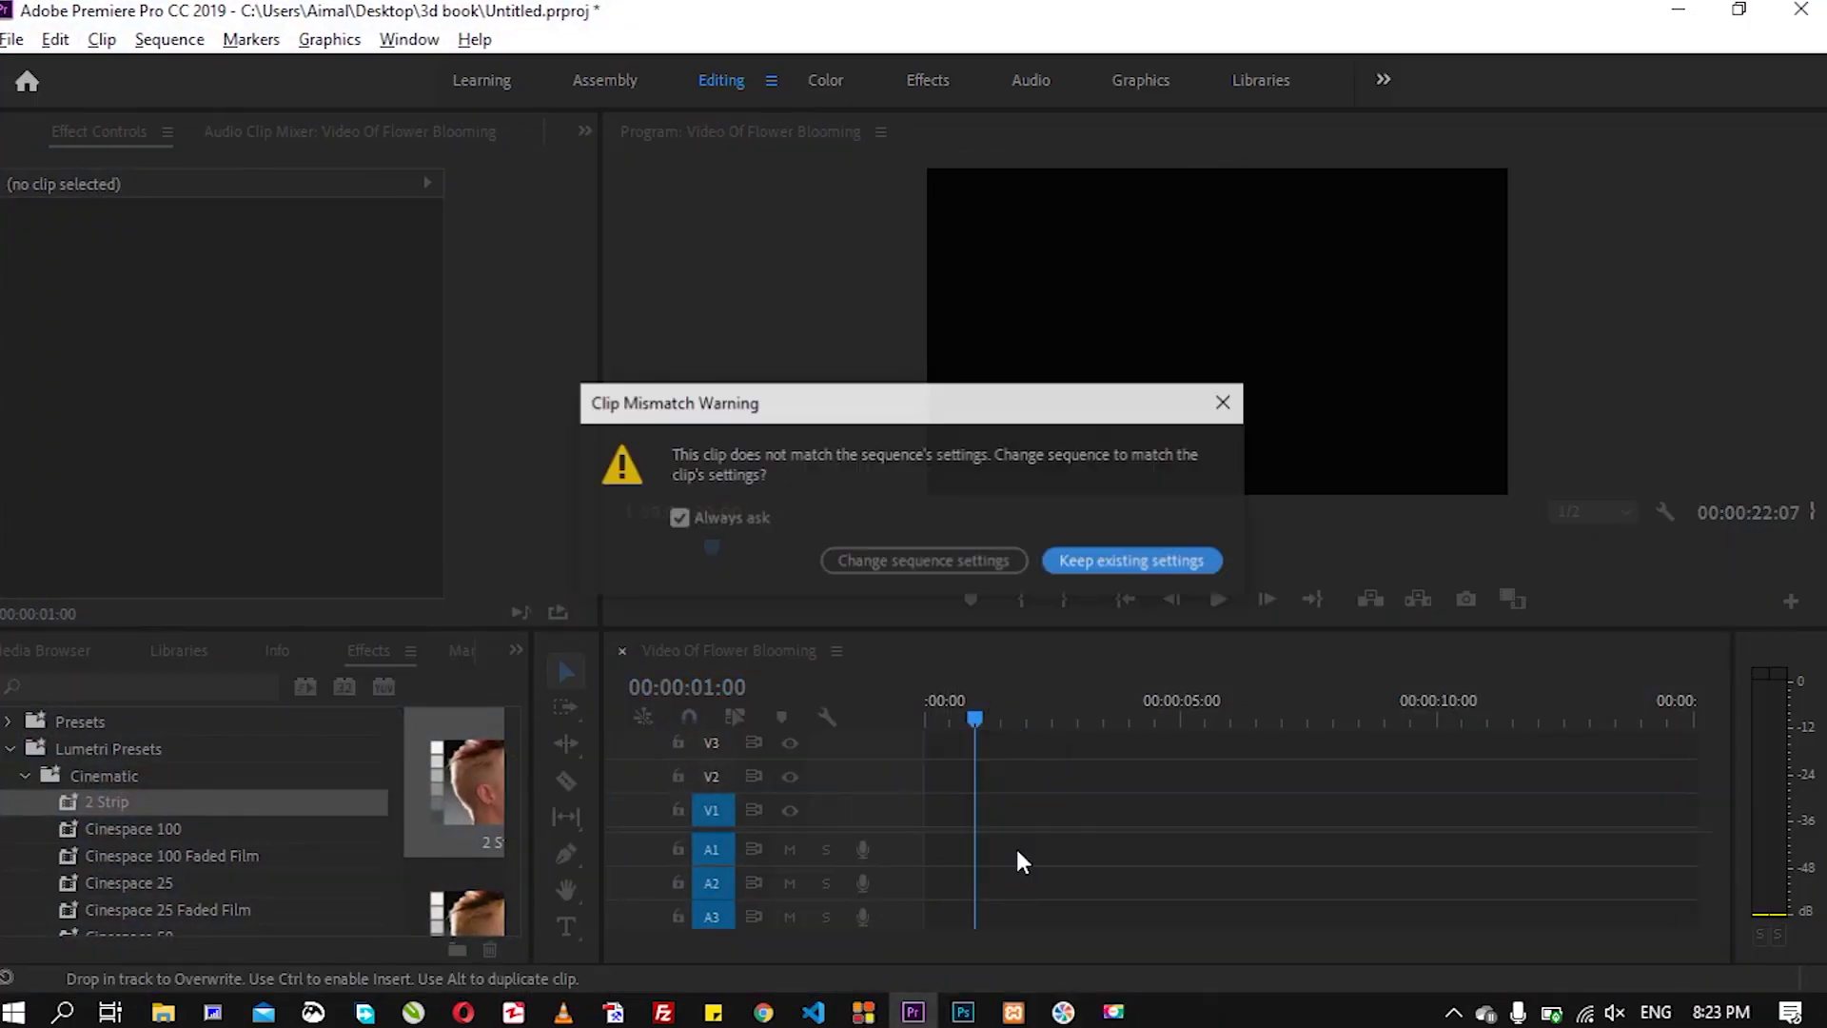
Match the sequence settings to cycle ridding.mp4 and apply the Cinematic 2 Strip preset to it.
left_click(870, 562)
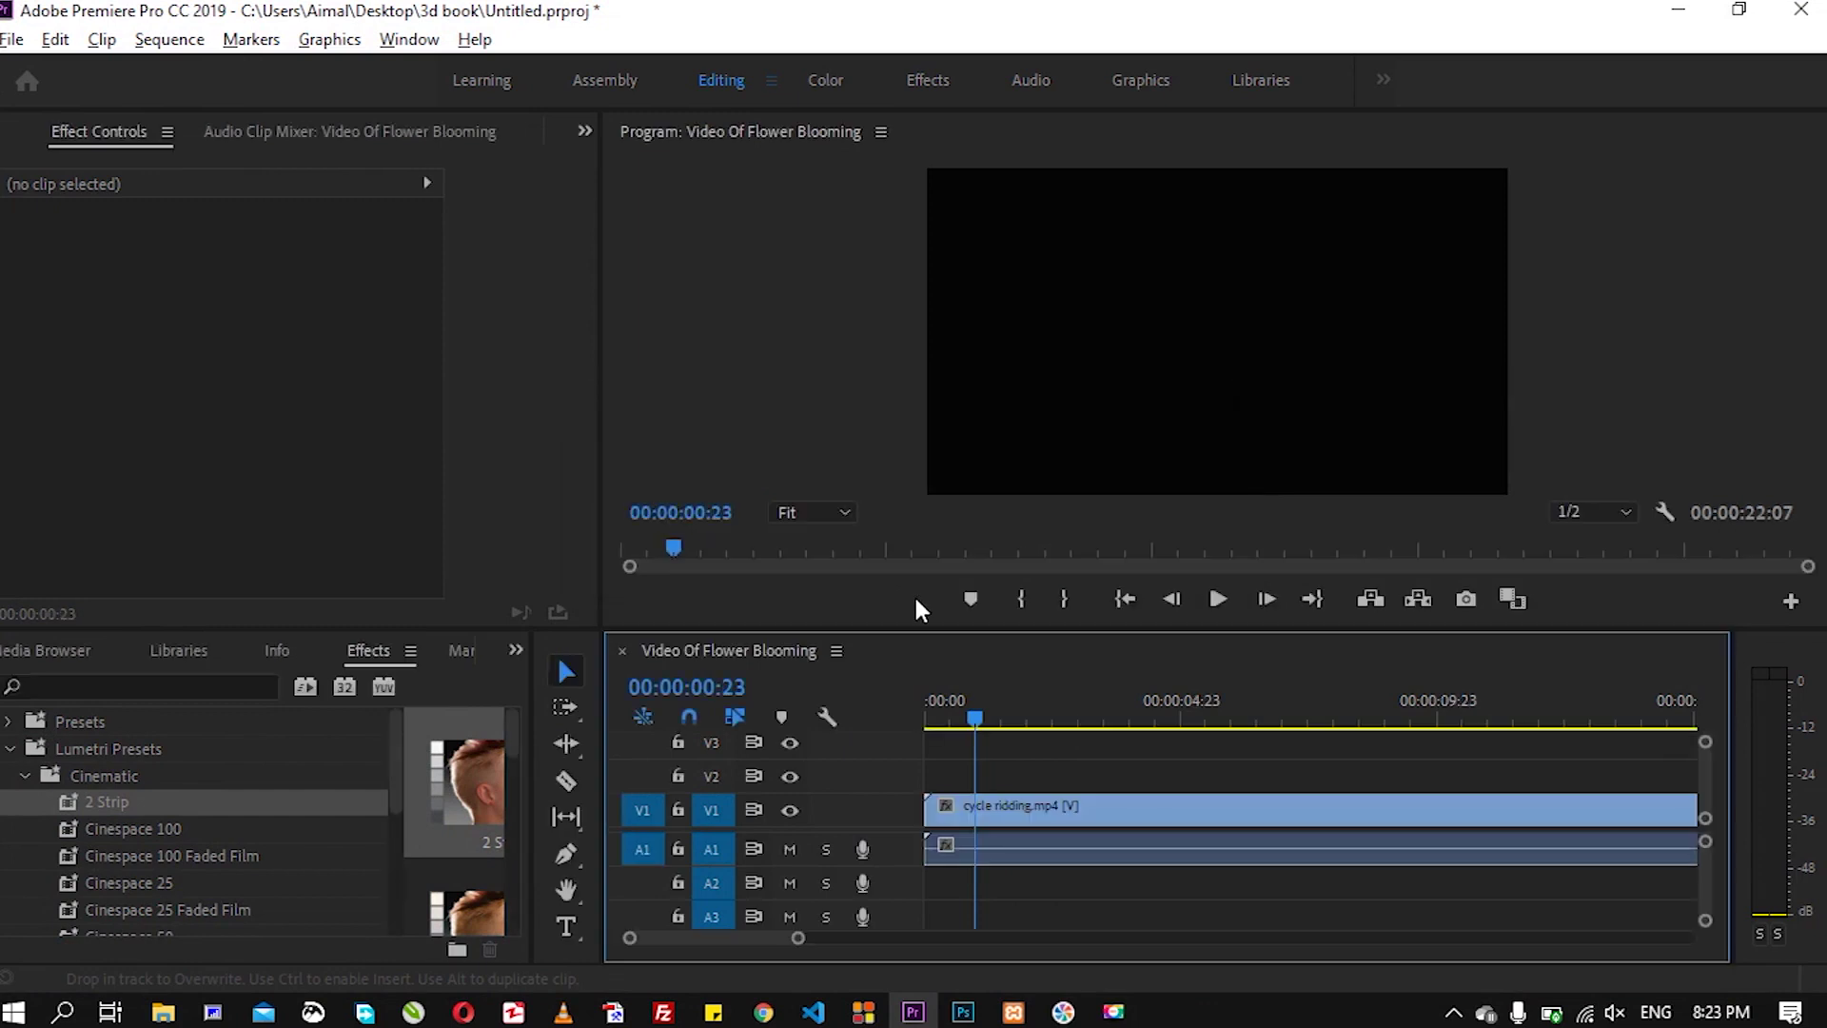
left_click_drag(796, 940, 852, 939)
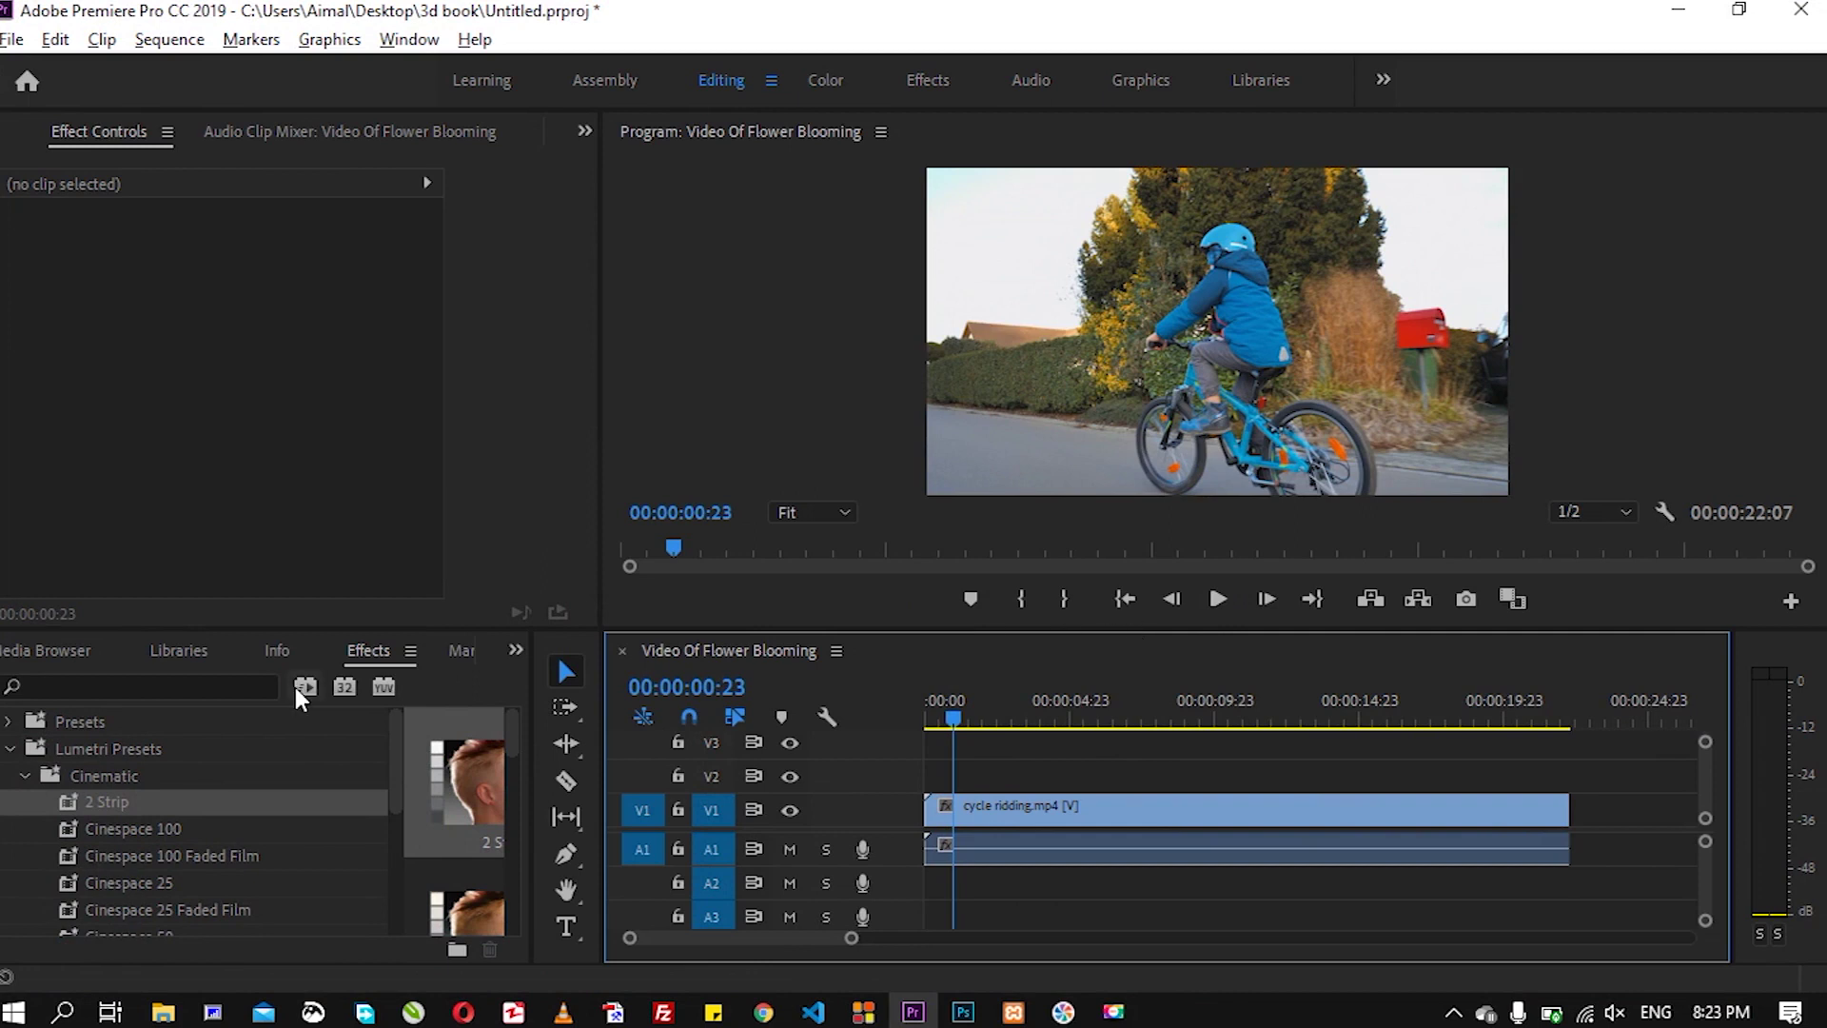
left_click_drag(106, 802, 993, 816)
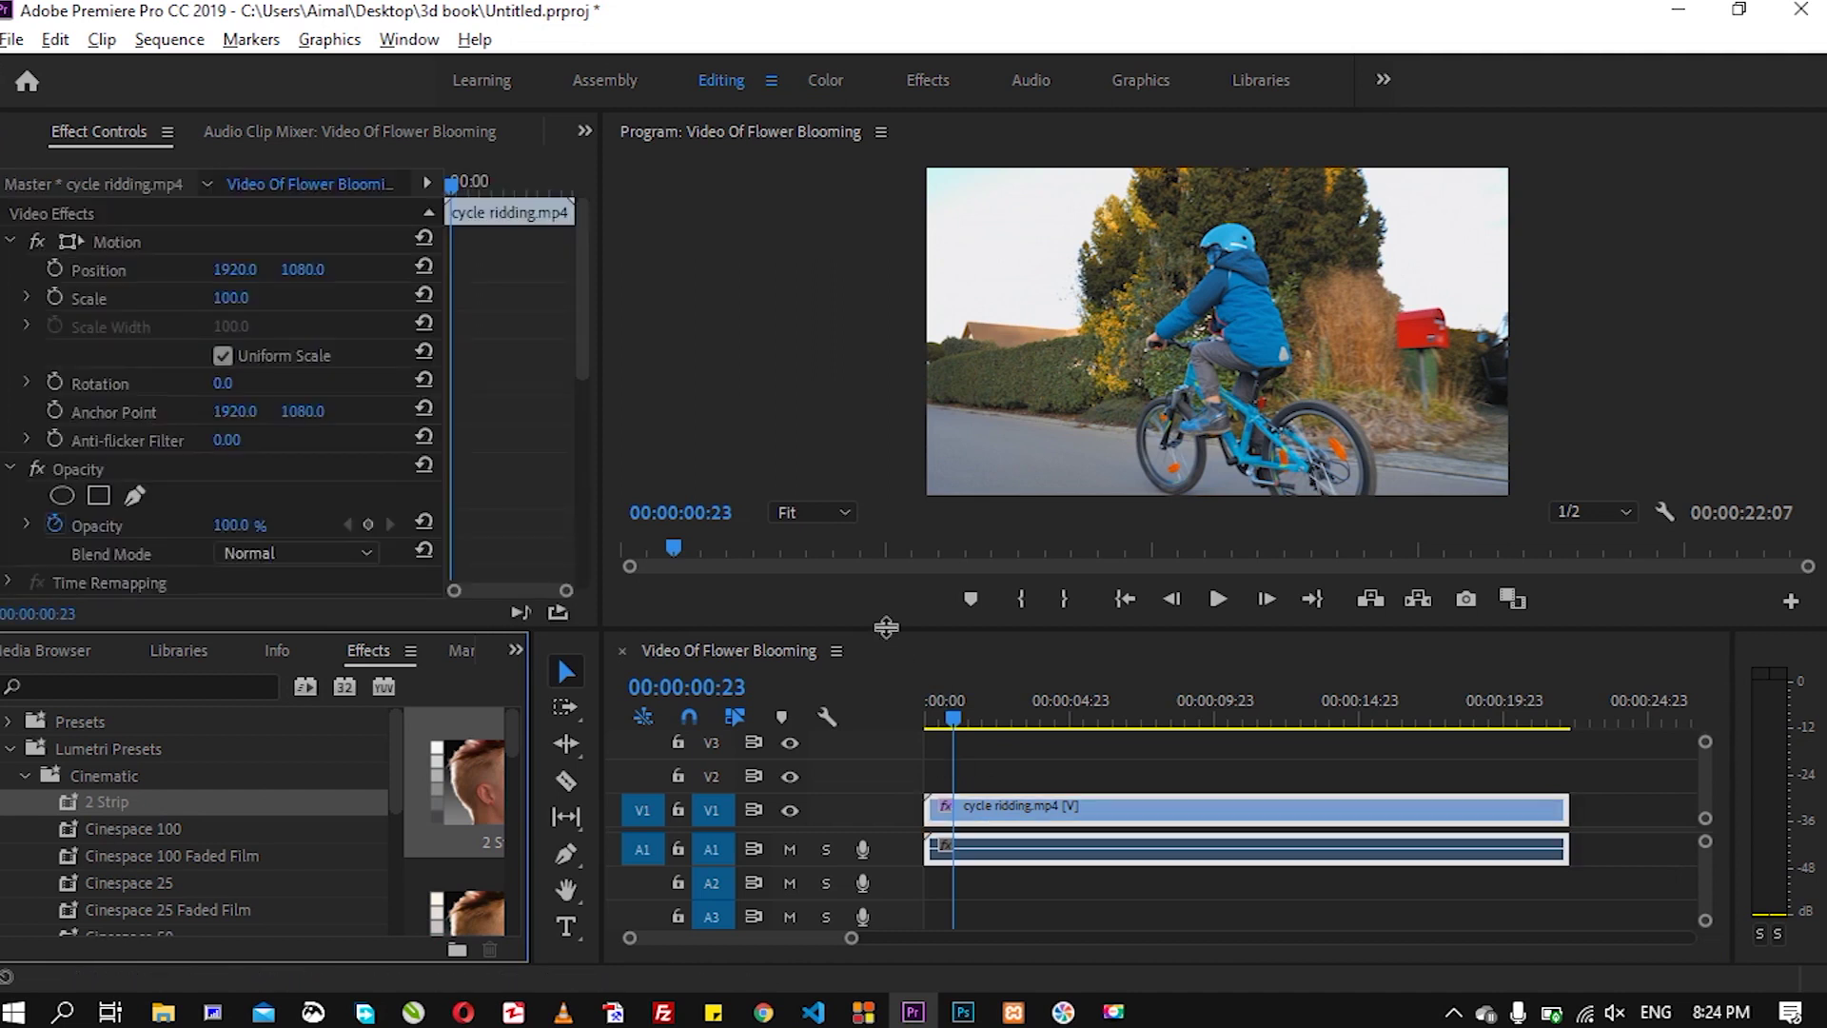
Enlarge the panels and expand the HSL Secondary settings of the clip's Lumetri Color (2 Strip).
left_click_drag(886, 627, 886, 723)
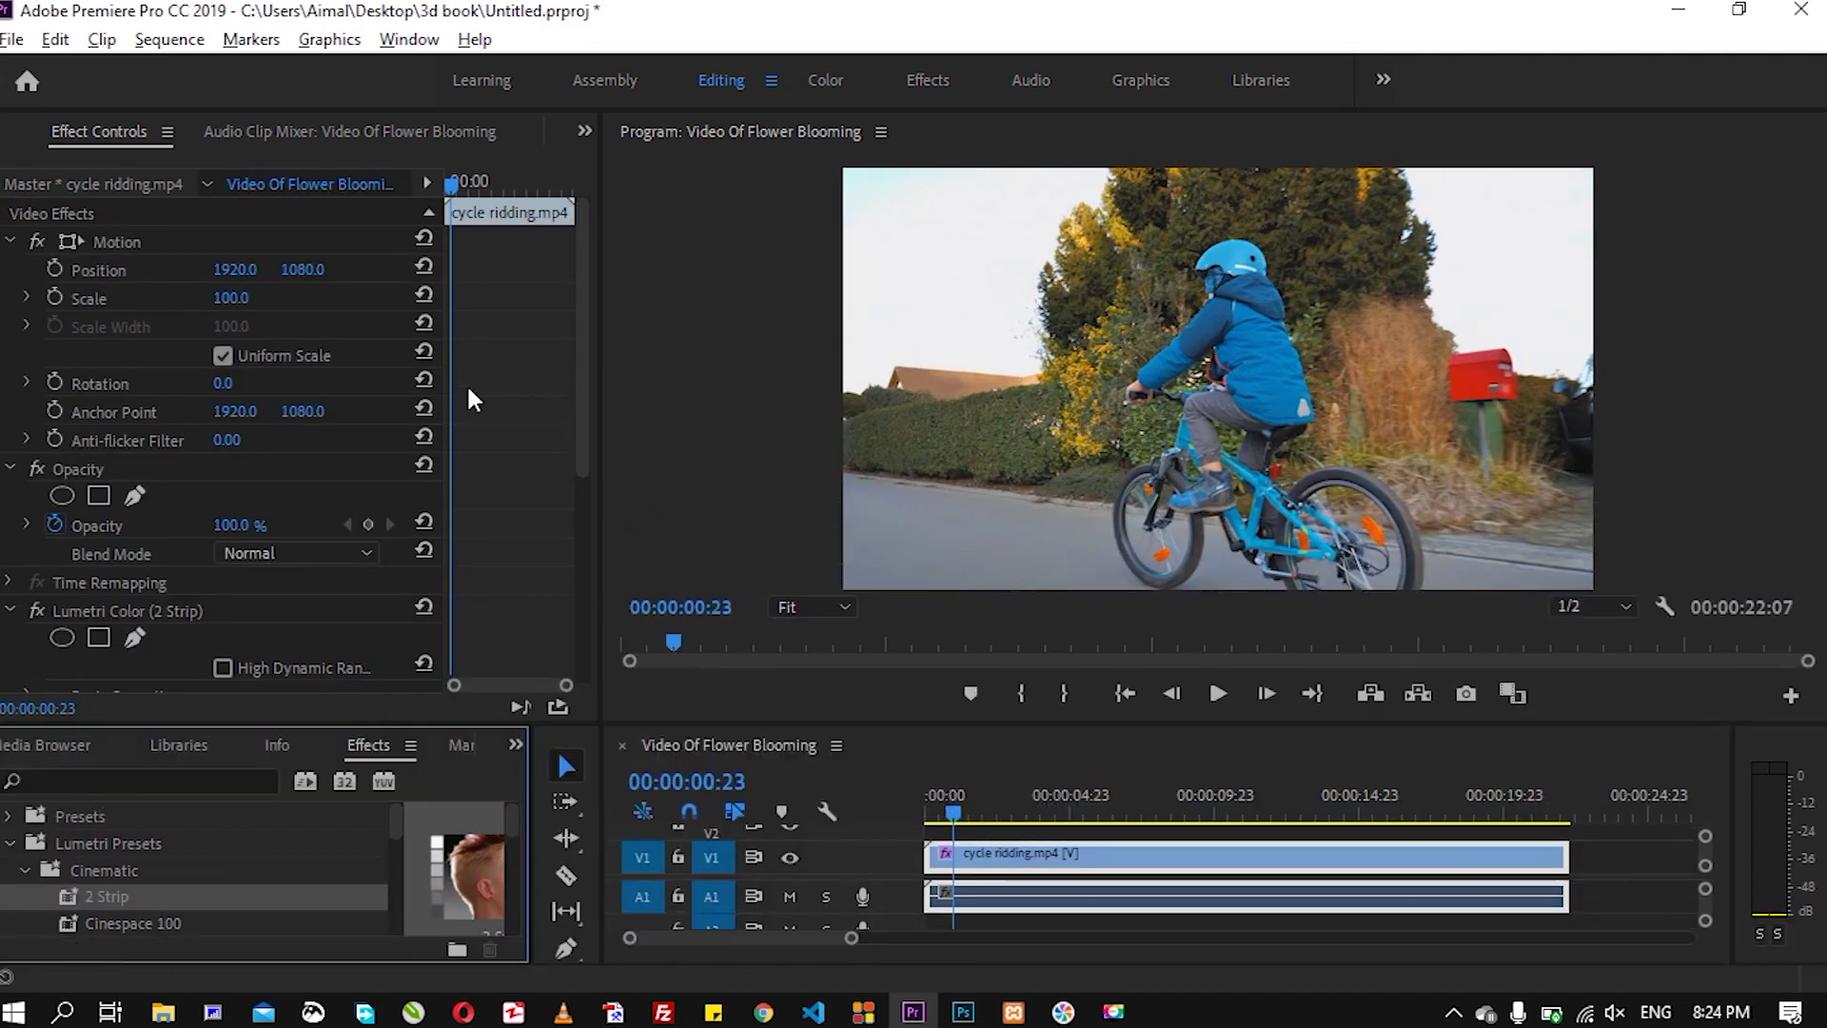
left_click_drag(585, 324, 594, 481)
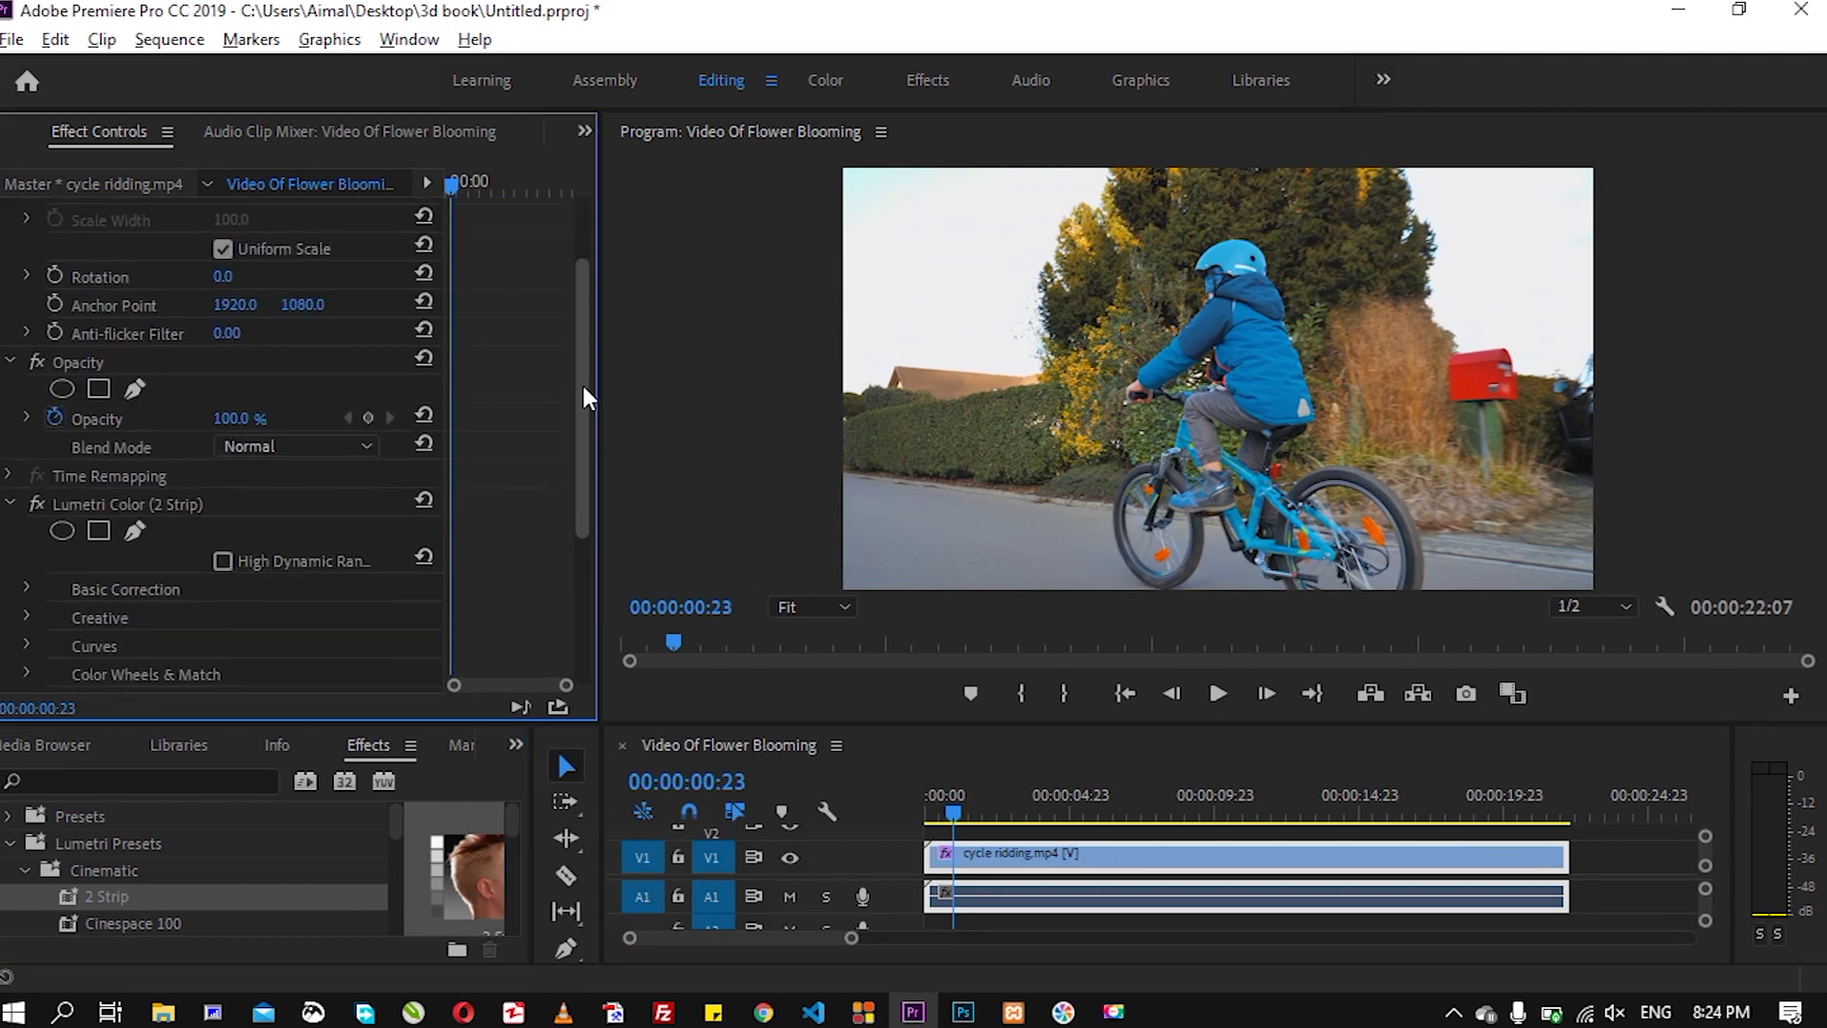
scroll(202, 514, "down", 1)
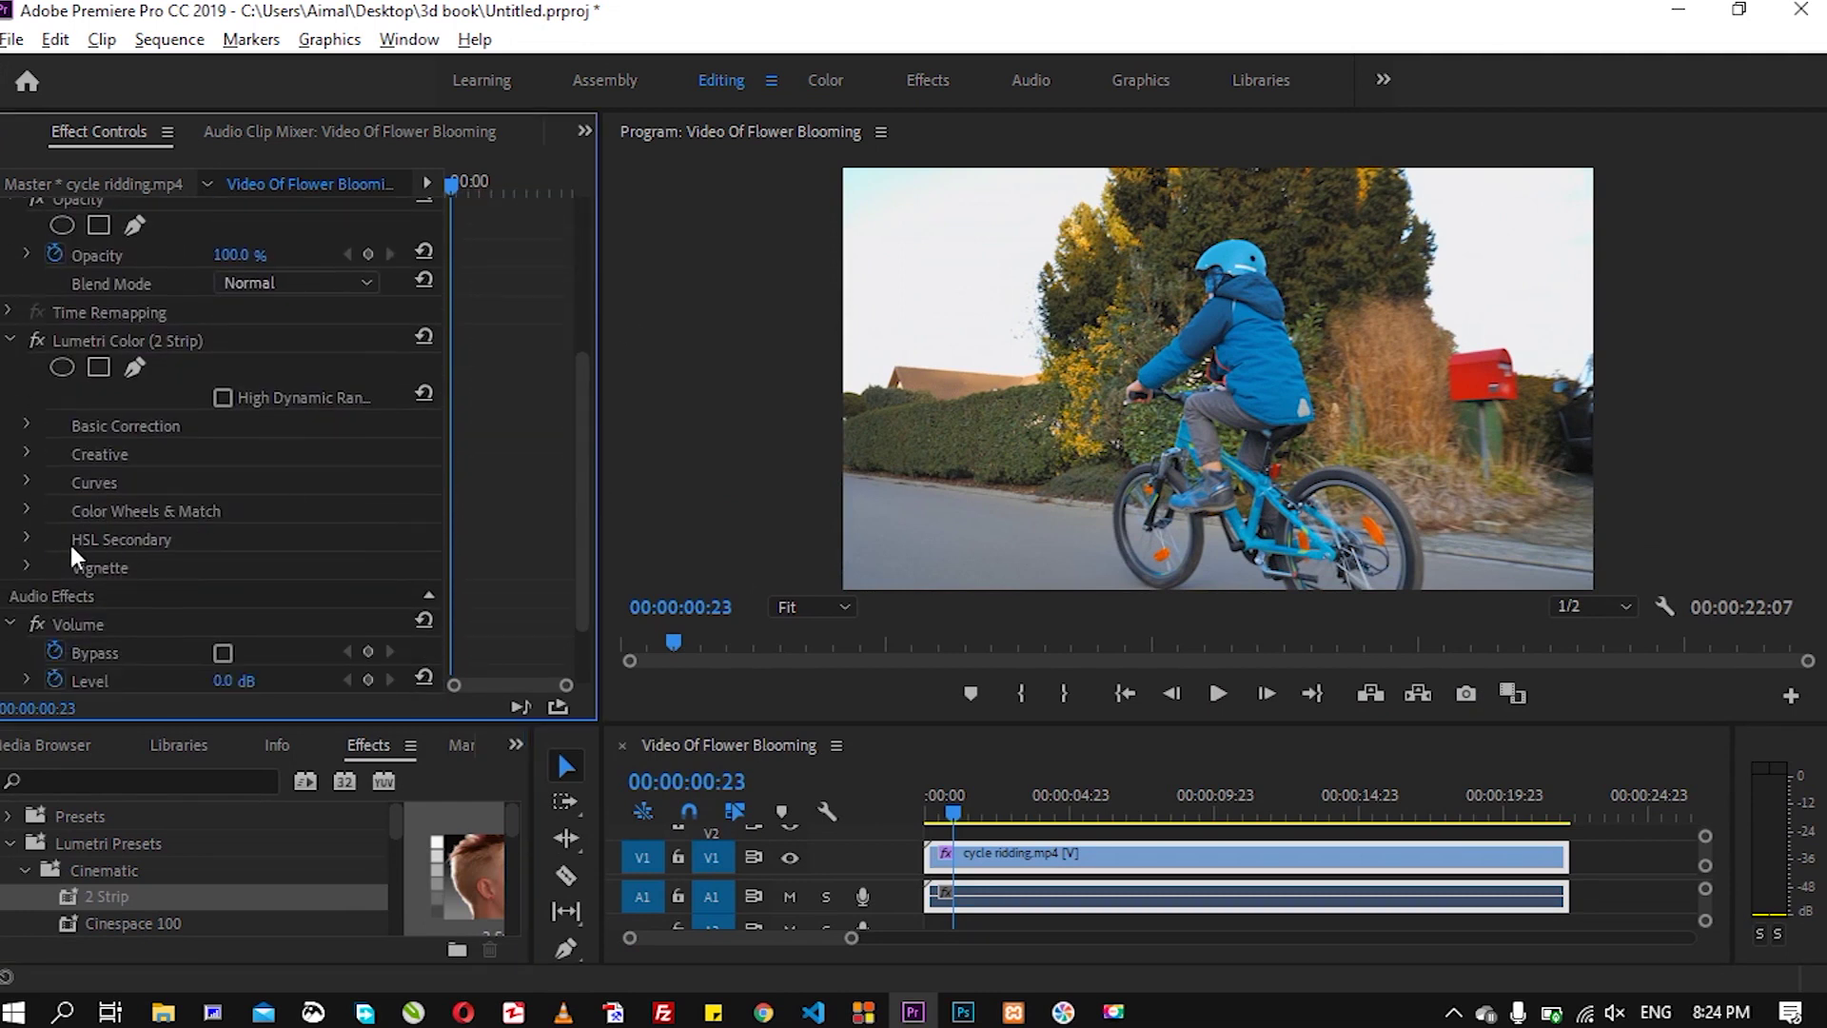
left_click(25, 539)
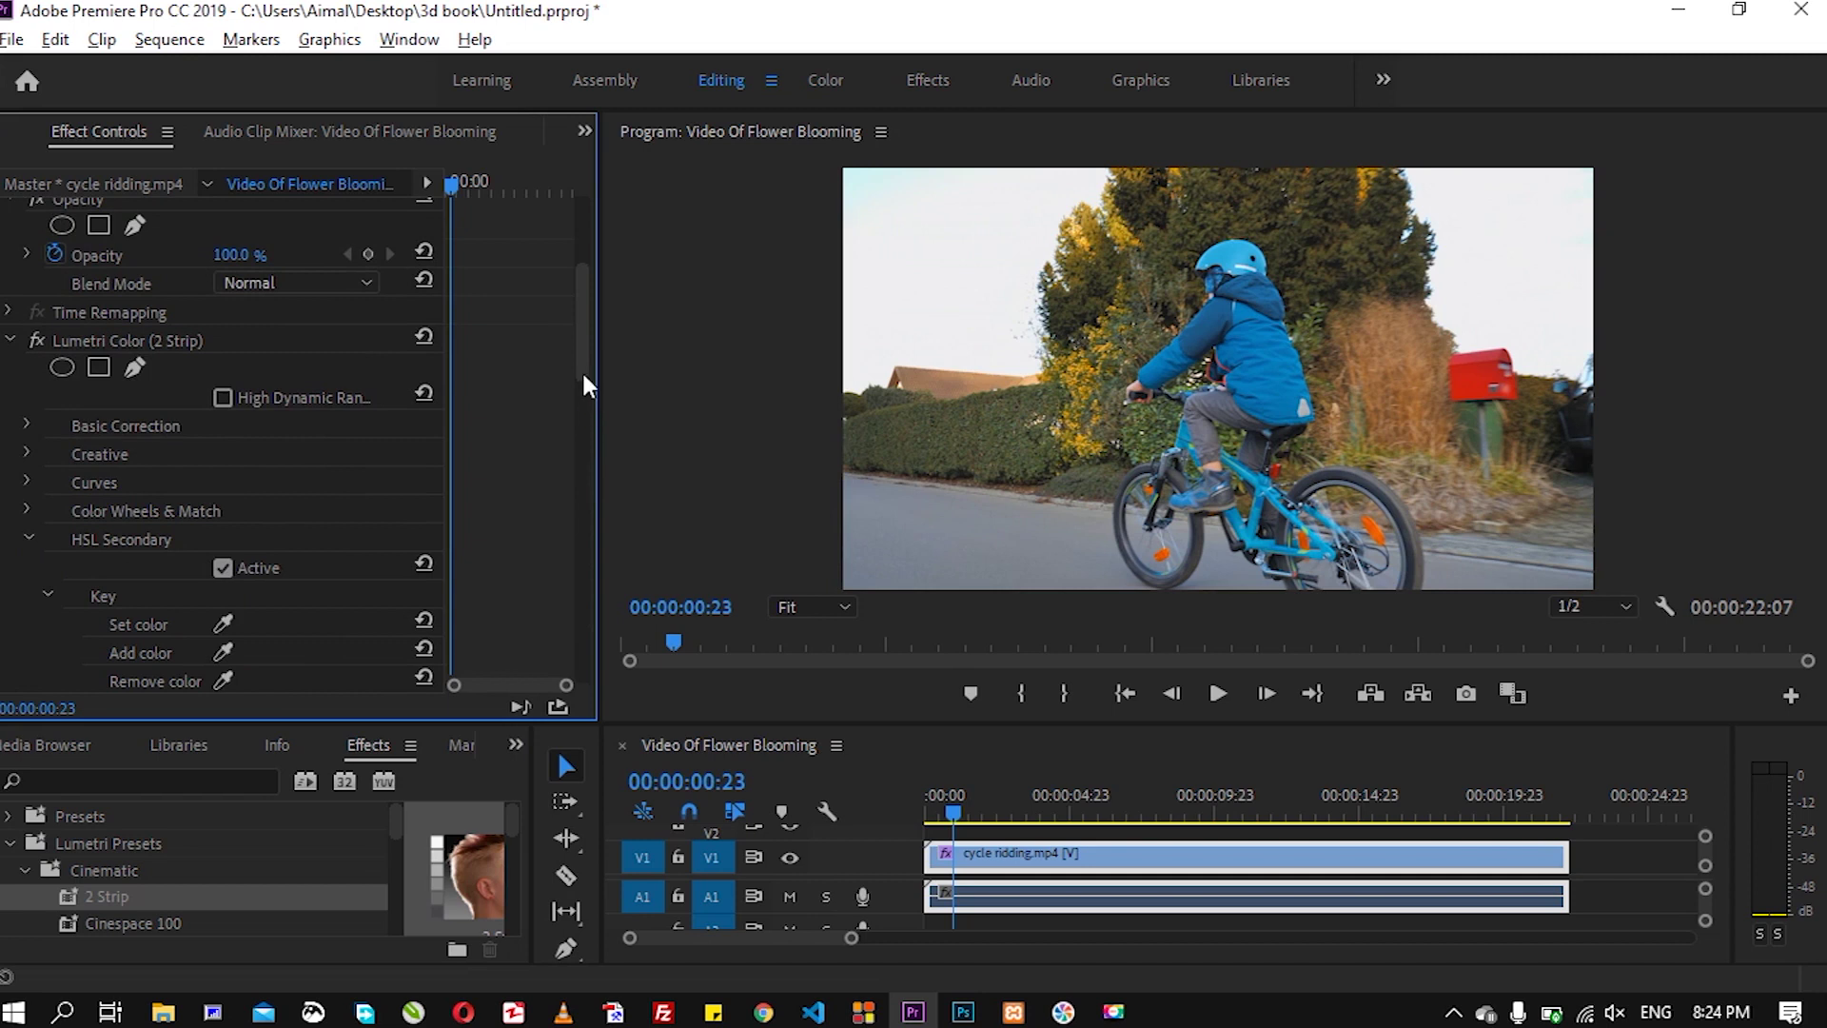
scroll(591, 409, "down", 5)
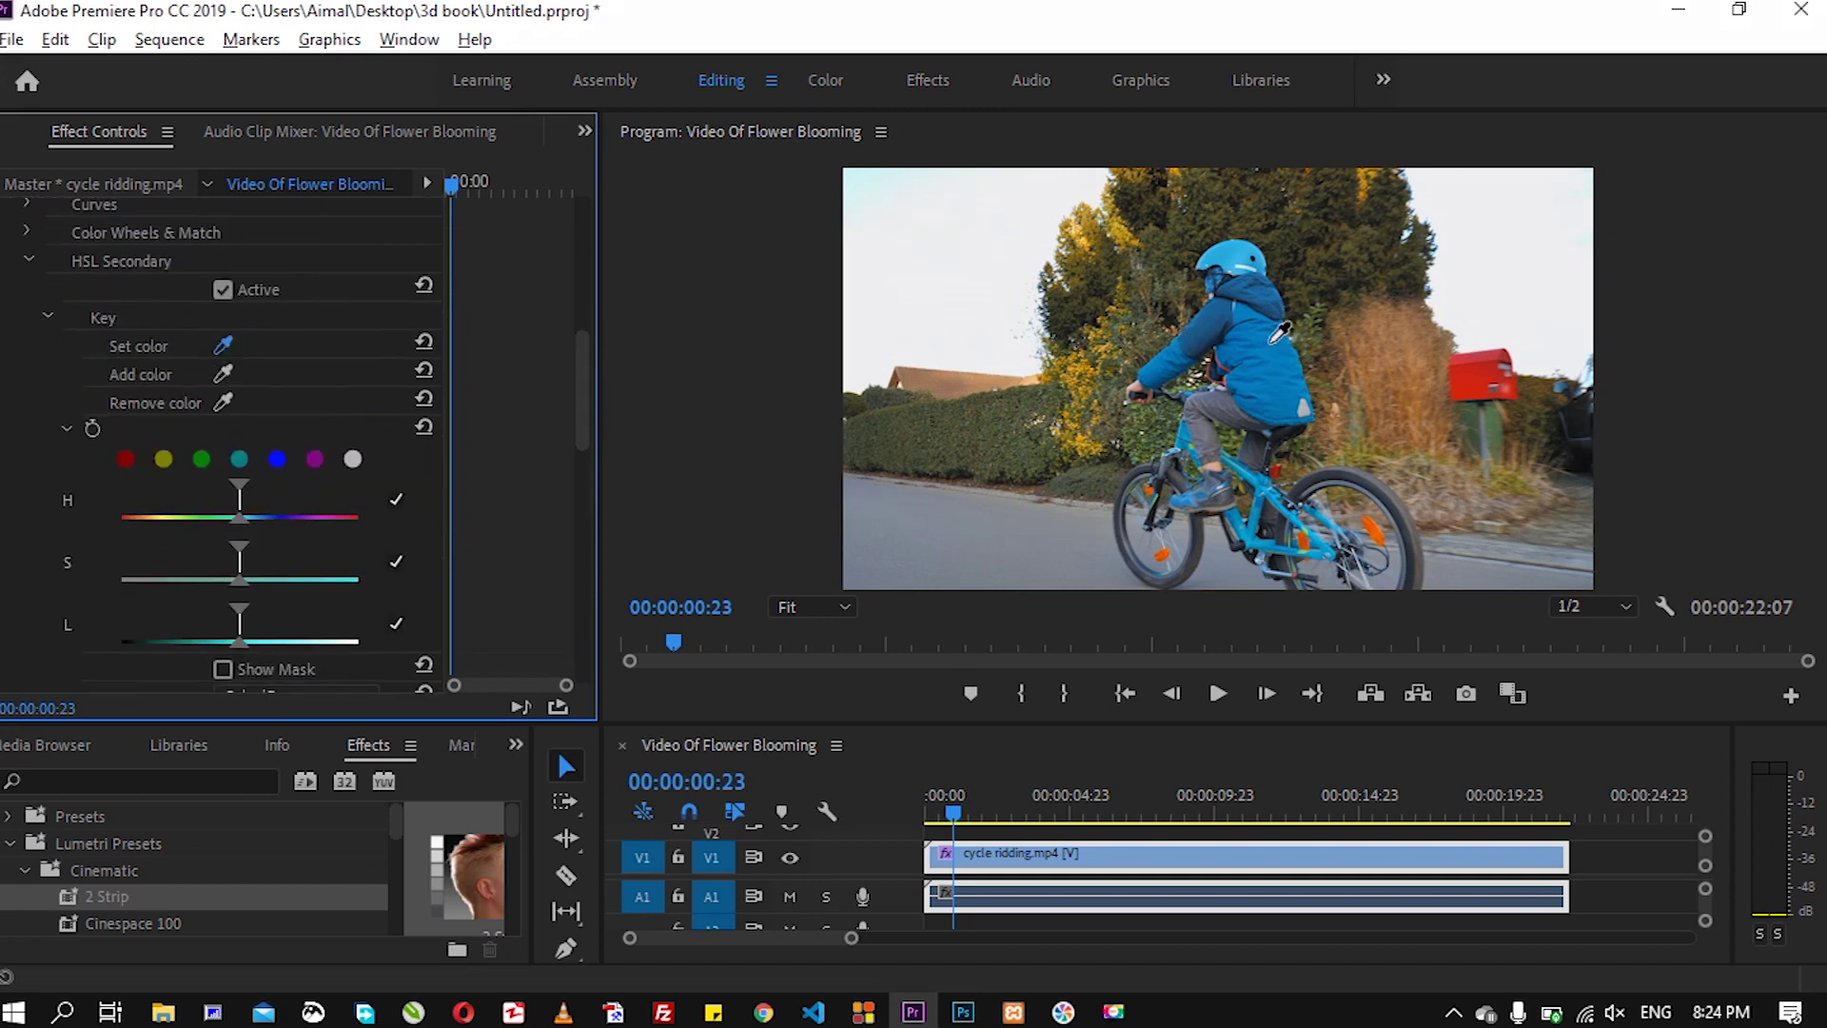
Key the blue jacket colour, view a White/Black mask, and widen the lightness, hue and saturation ranges.
left_click(1271, 347)
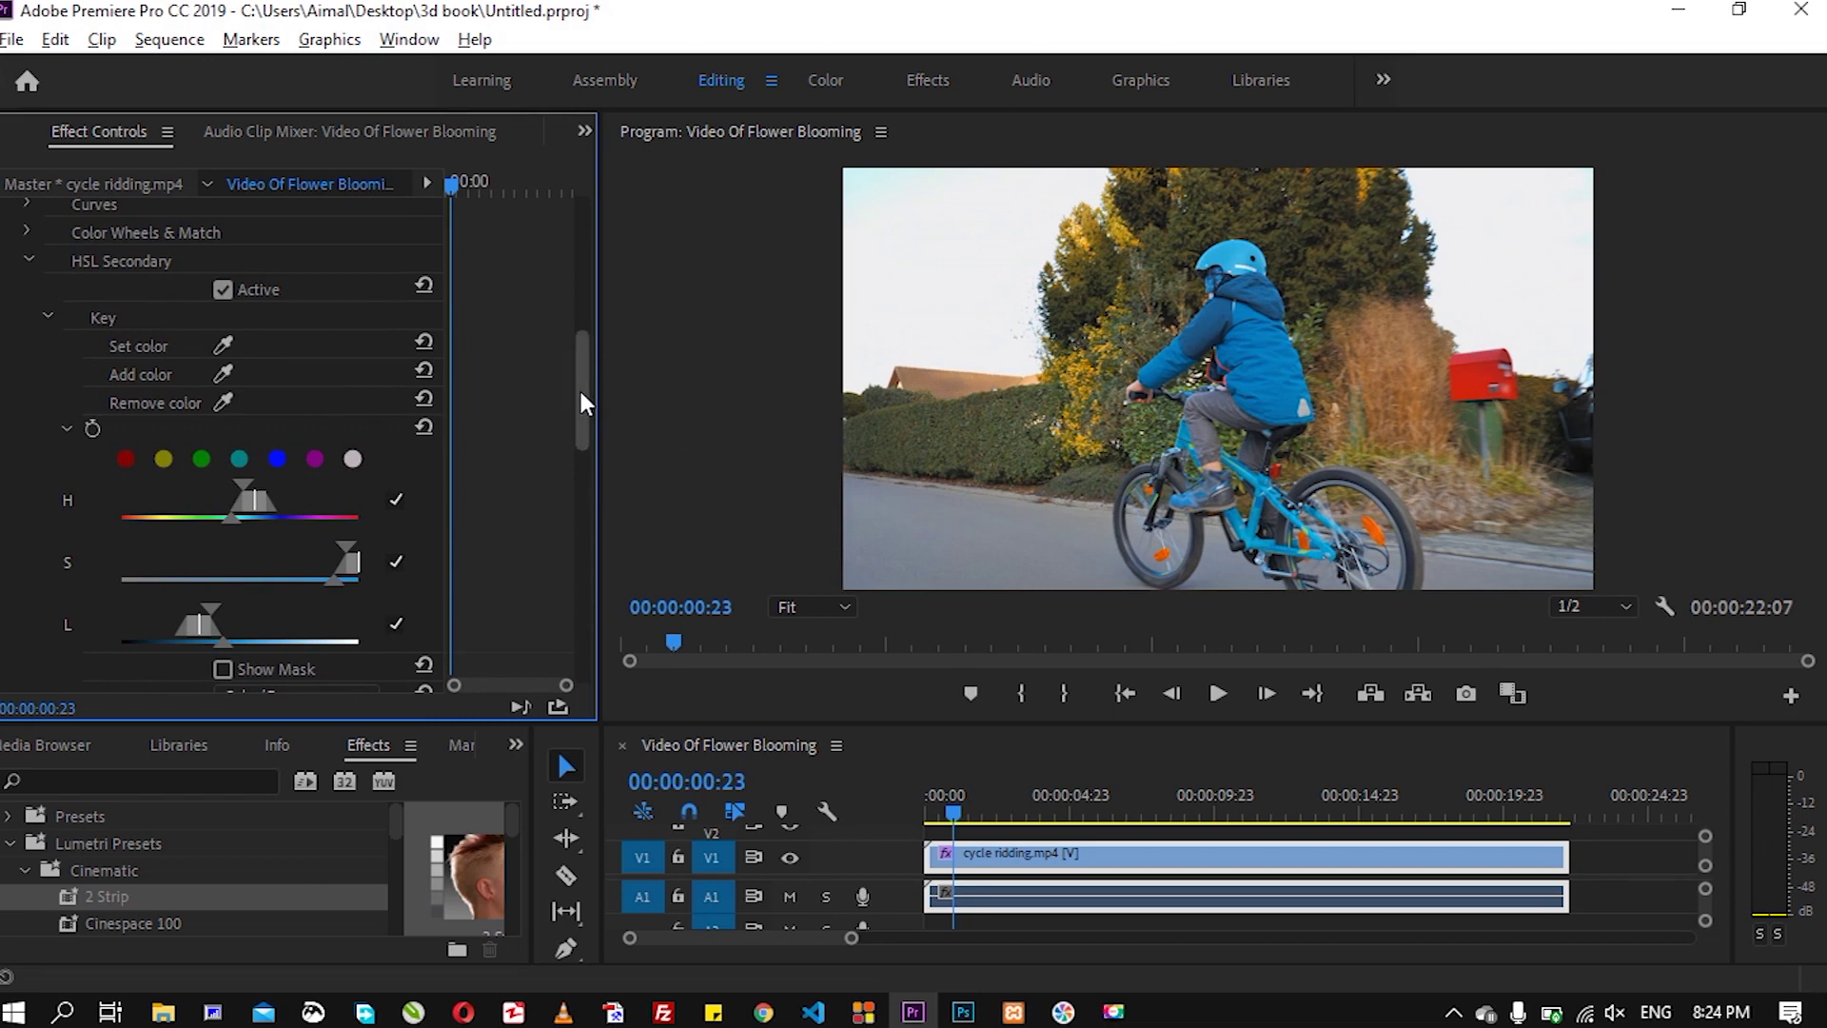
left_click_drag(583, 391, 589, 457)
left_click(222, 451)
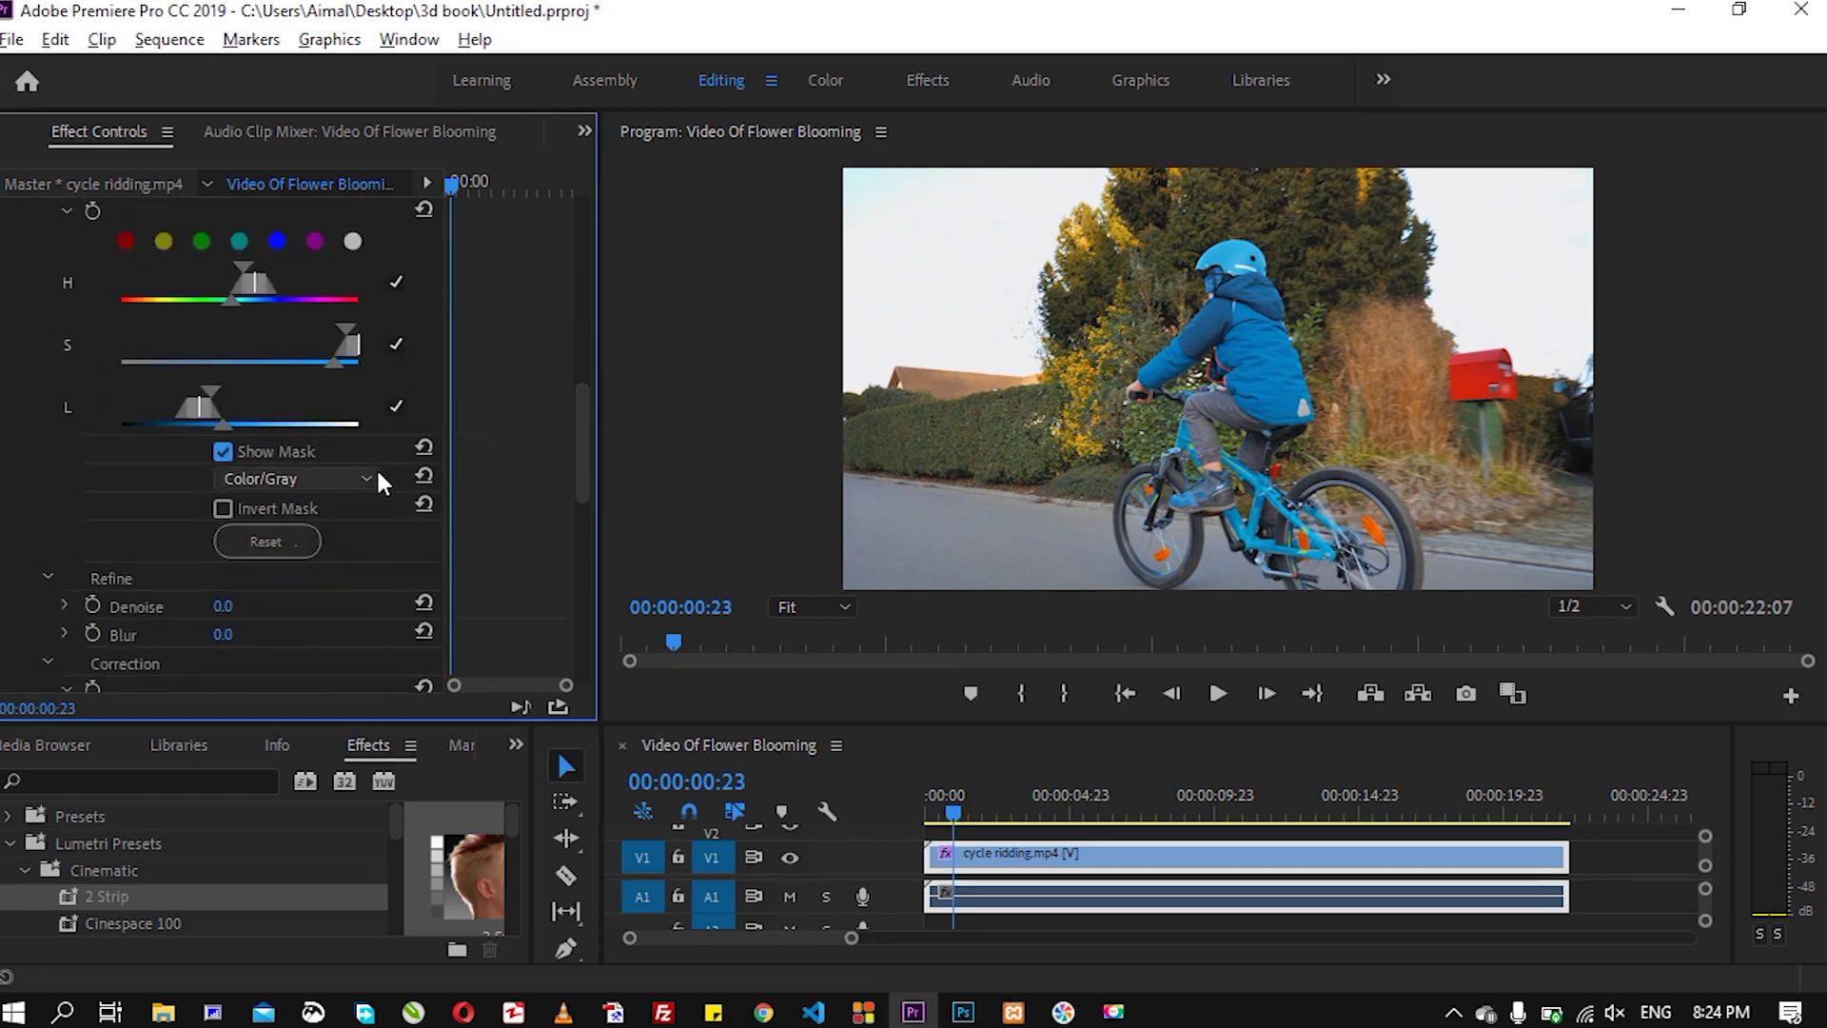
left_click(373, 478)
left_click(353, 559)
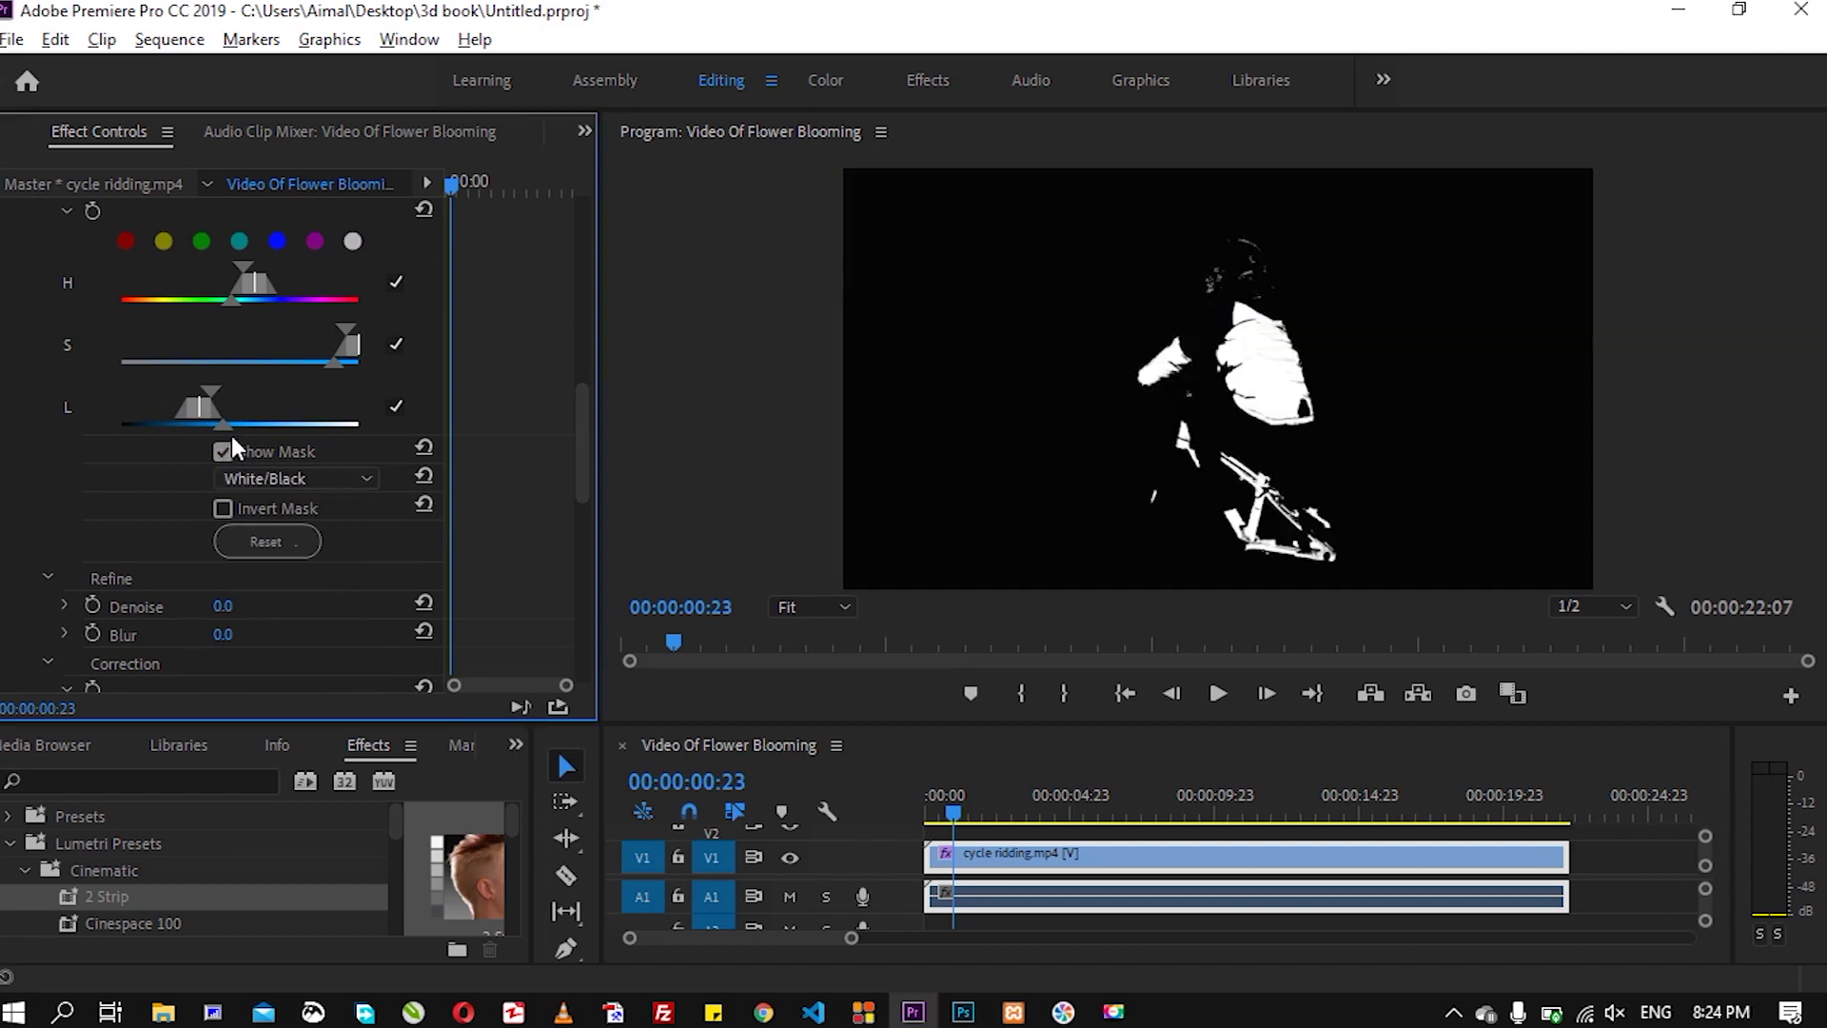
mouse_move(225, 425)
left_mouse_down()
mouse_move(276, 420)
mouse_move(257, 424)
left_mouse_up()
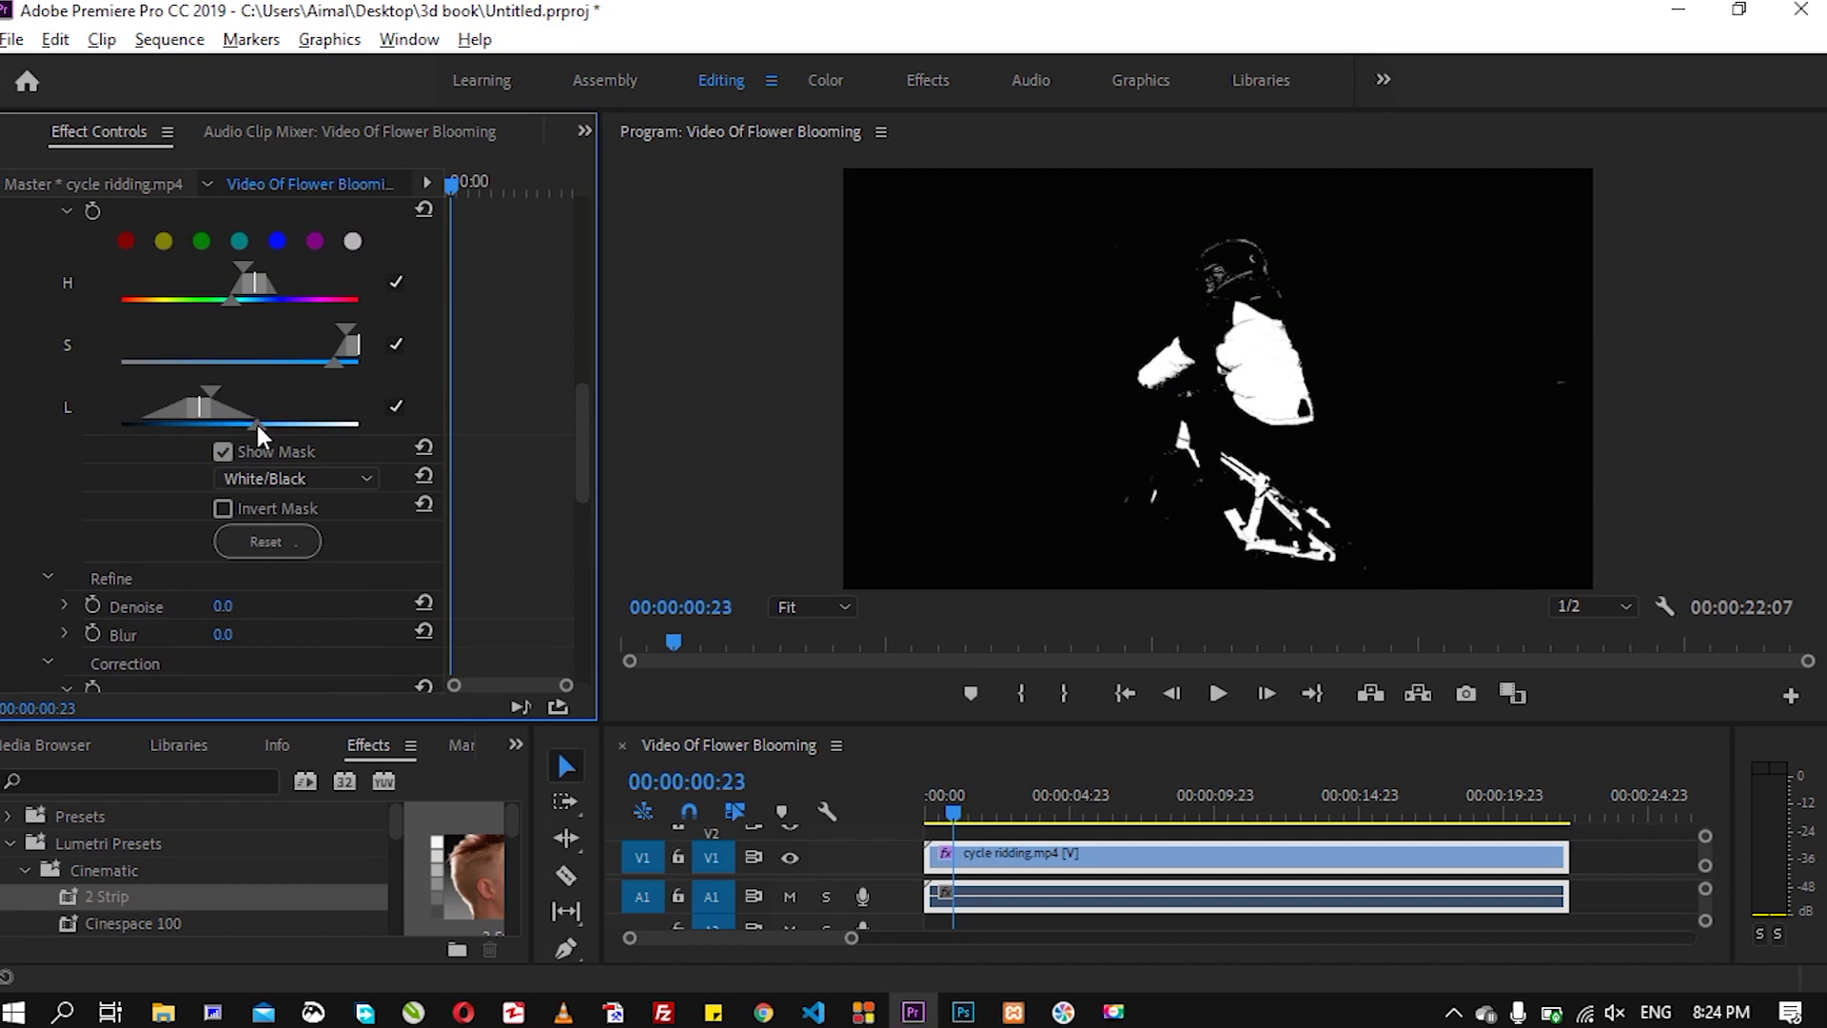
left_click_drag(231, 300, 182, 301)
left_click_drag(302, 365, 338, 364)
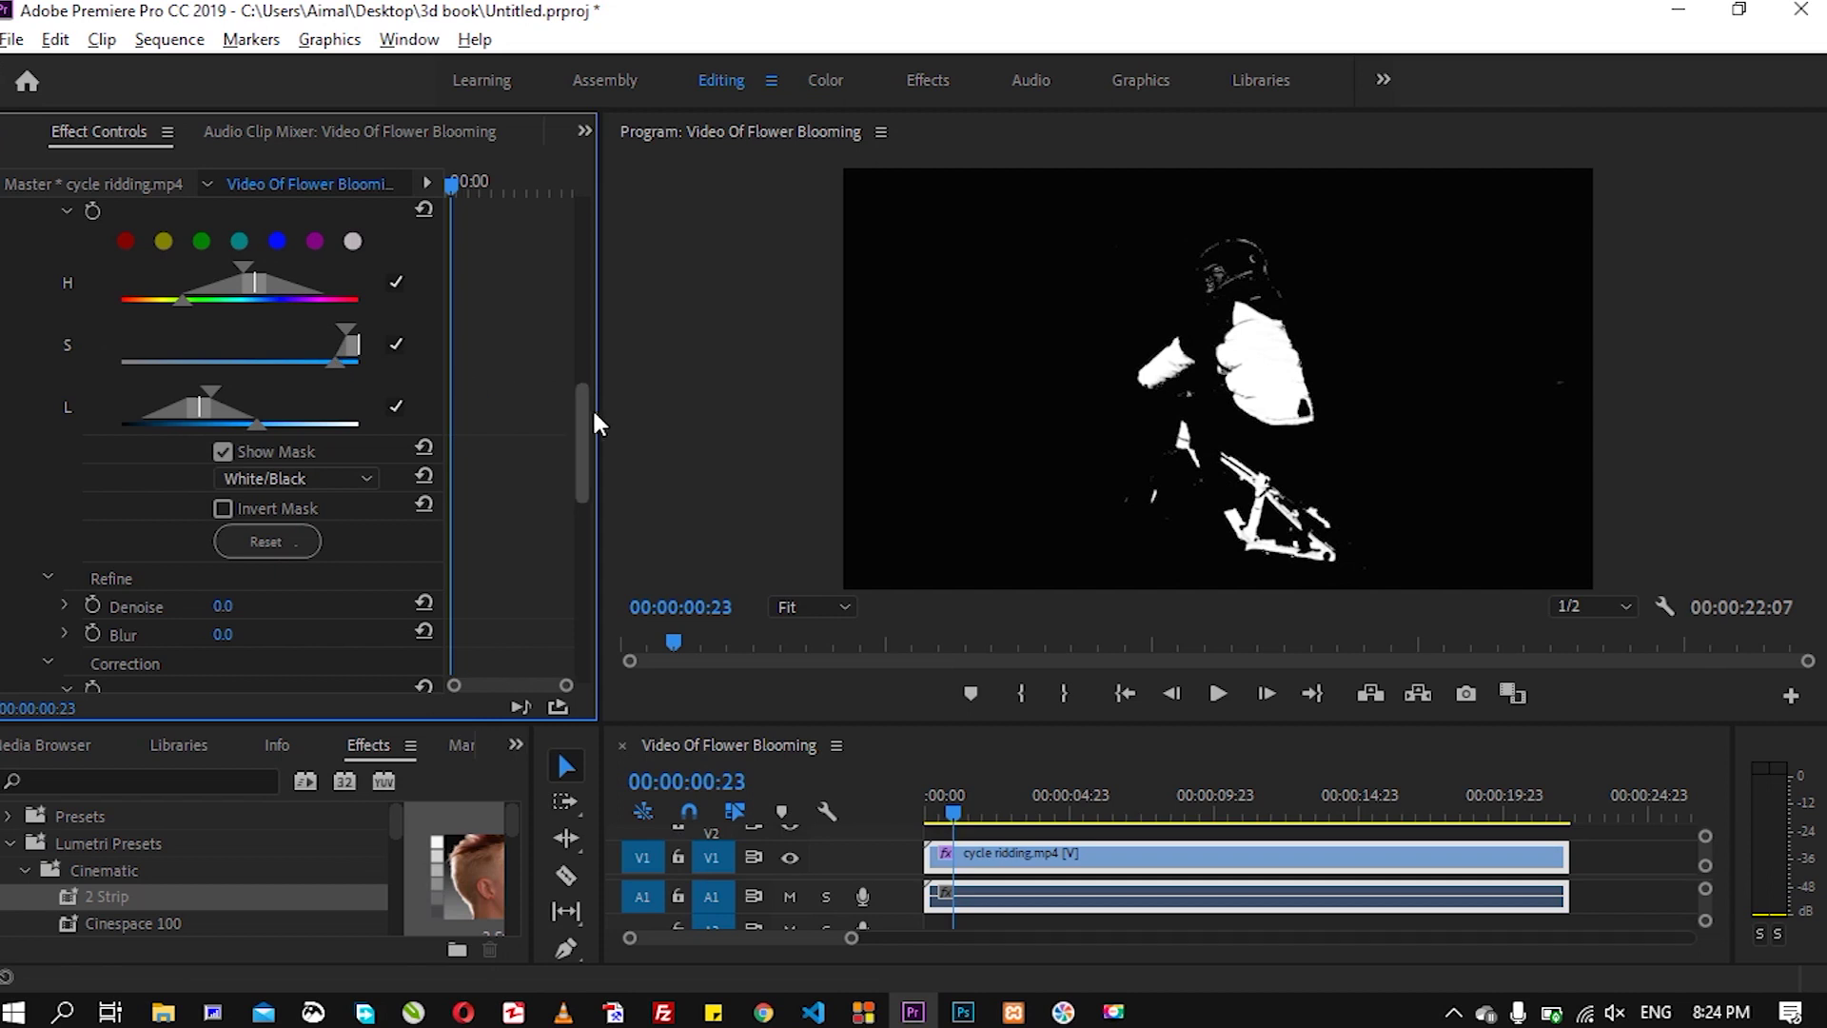
left_click_drag(588, 409, 590, 424)
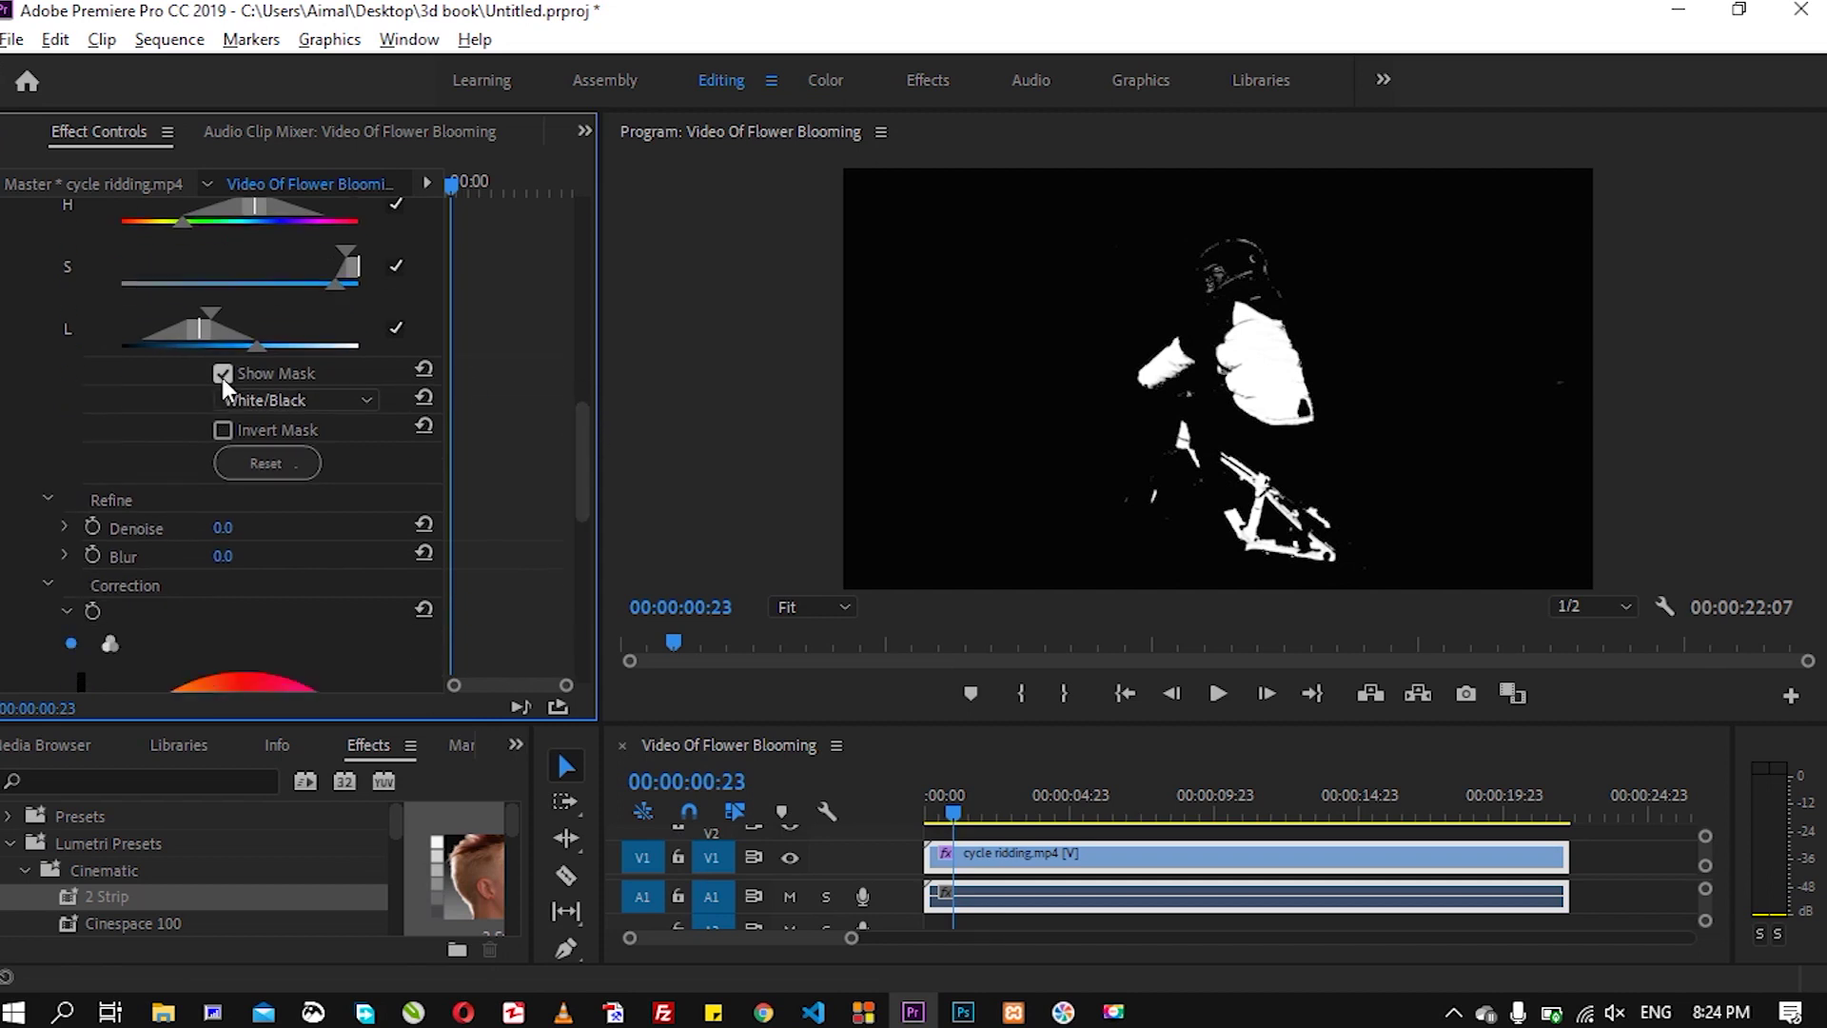
Use three-way wheels to push midtones, shadows and highlights toward pink, lowering highlight brightness and adjusting midtones.
left_click_drag(591, 424, 585, 493)
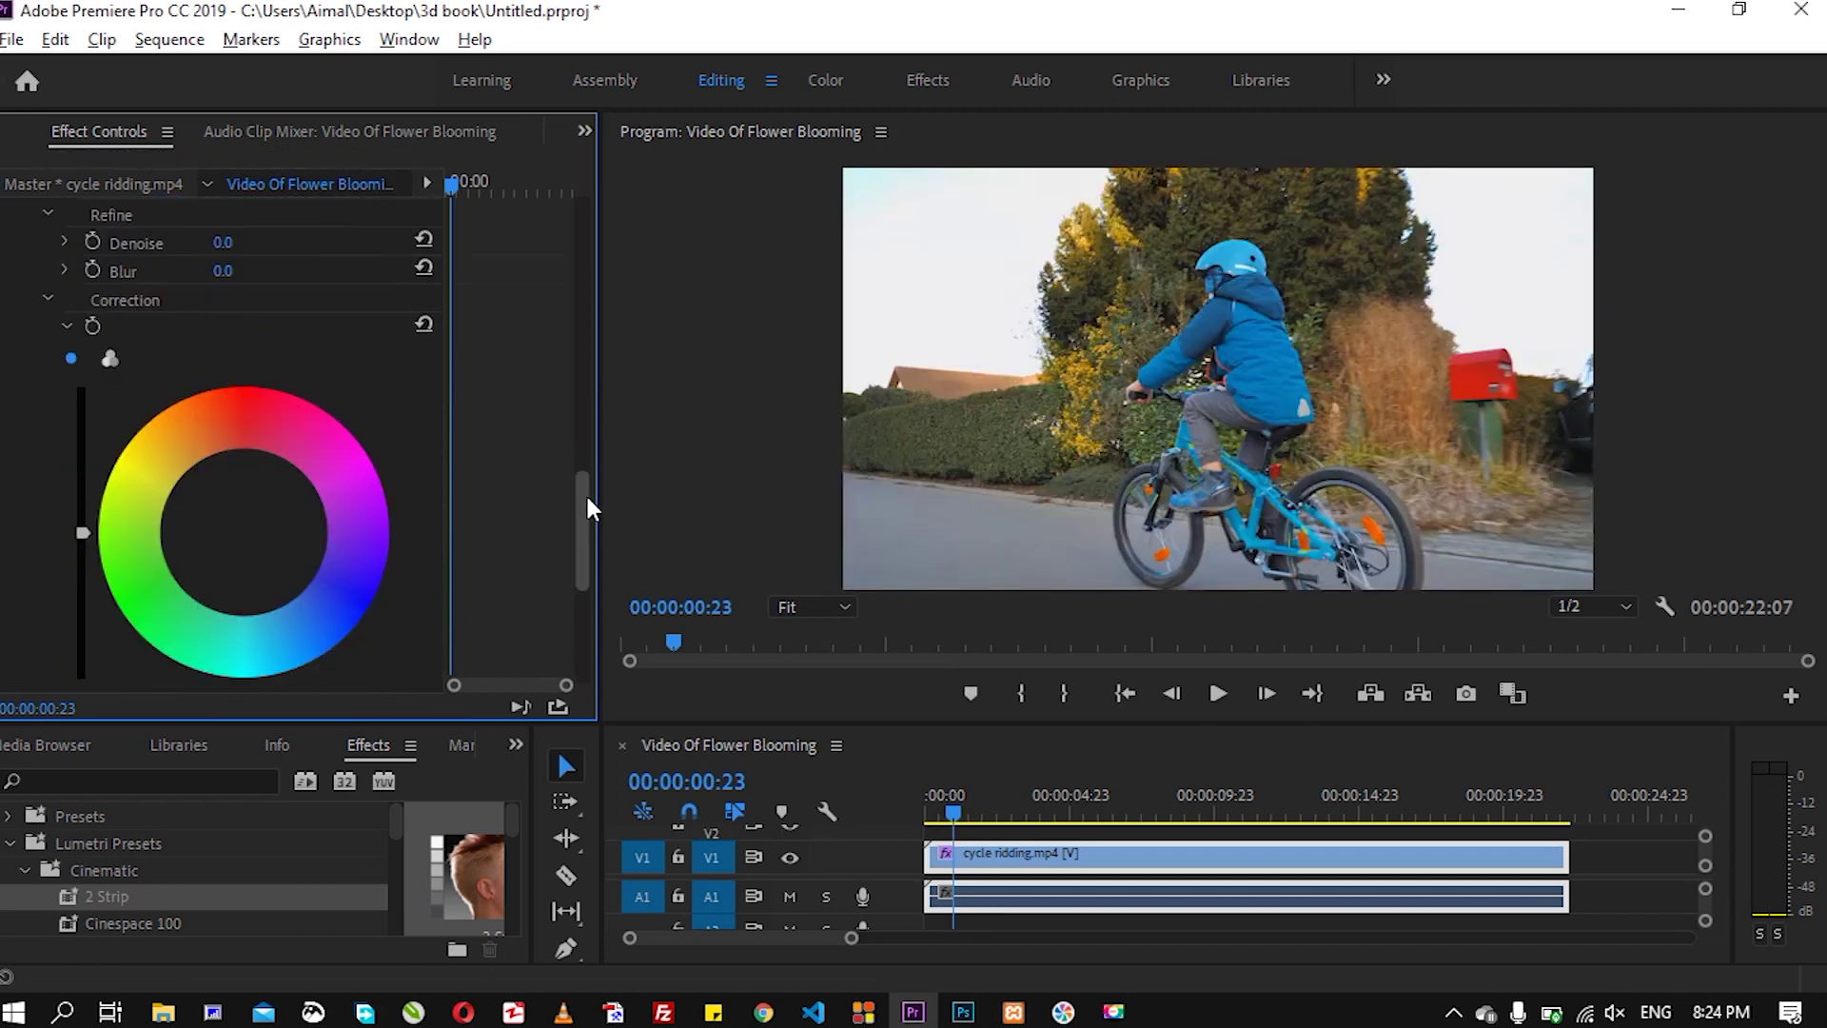
left_click(111, 327)
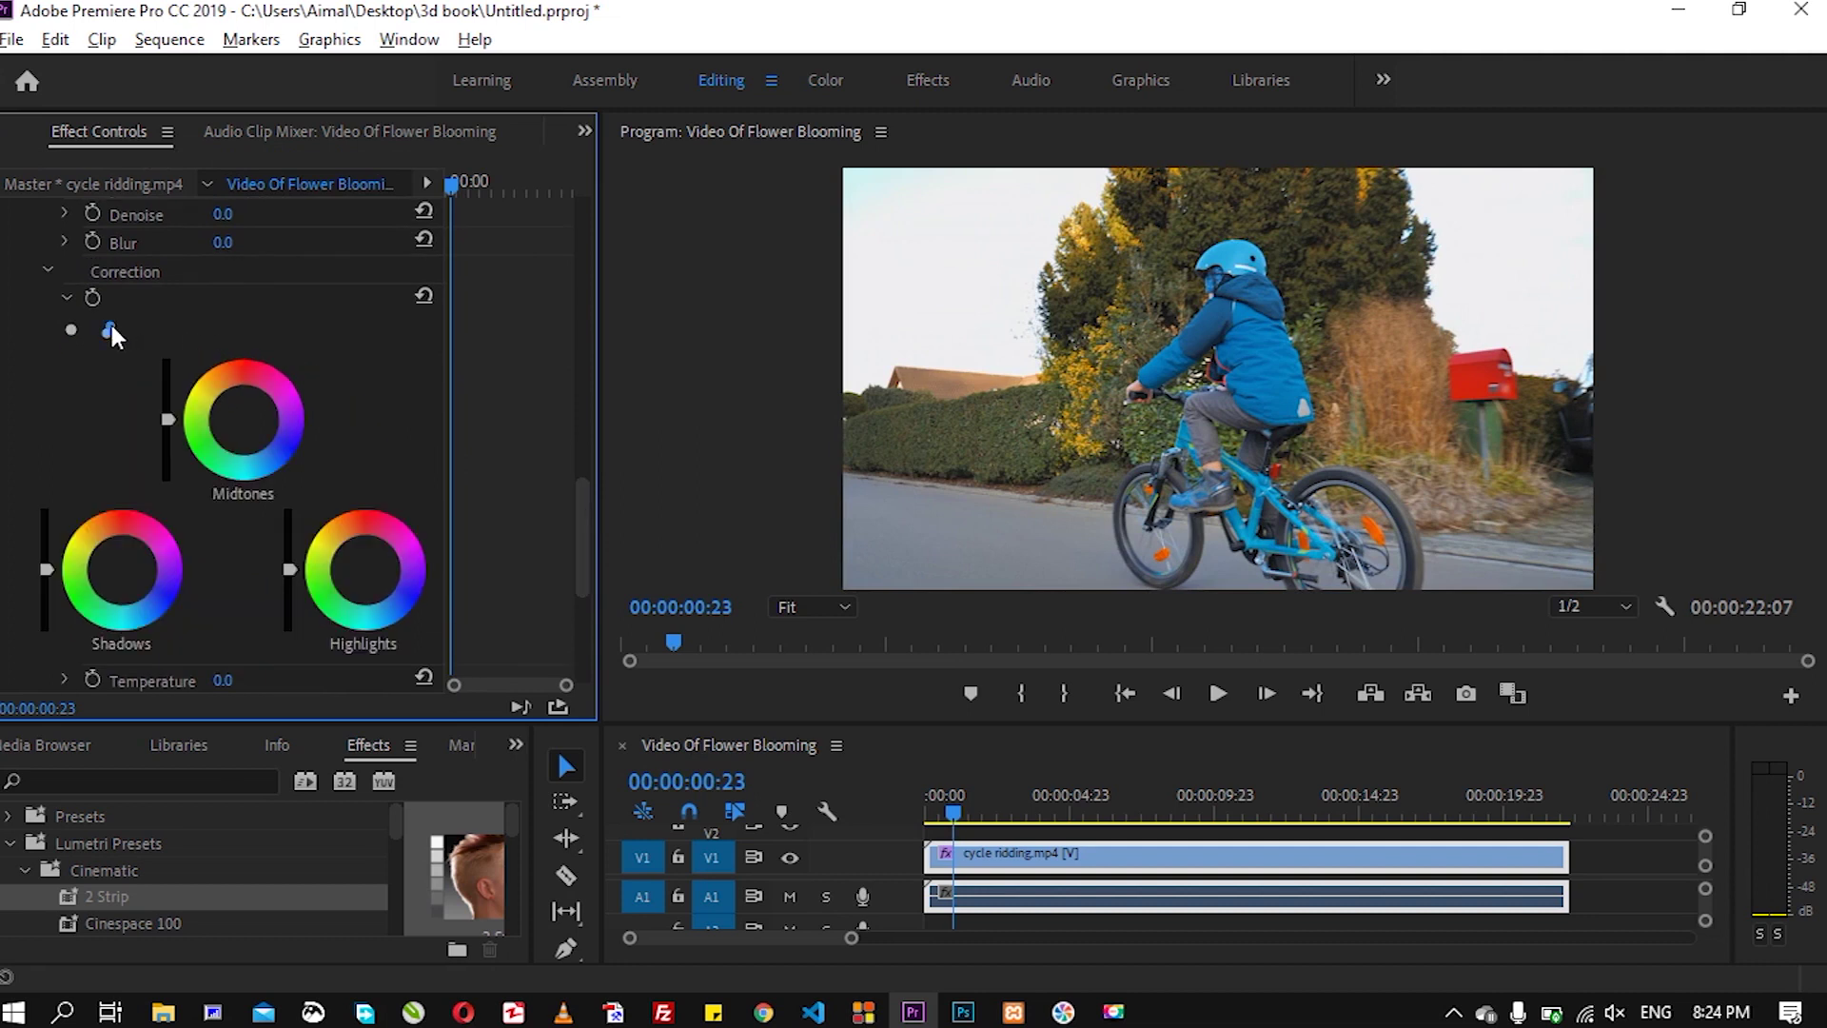
left_click_drag(250, 381, 256, 366)
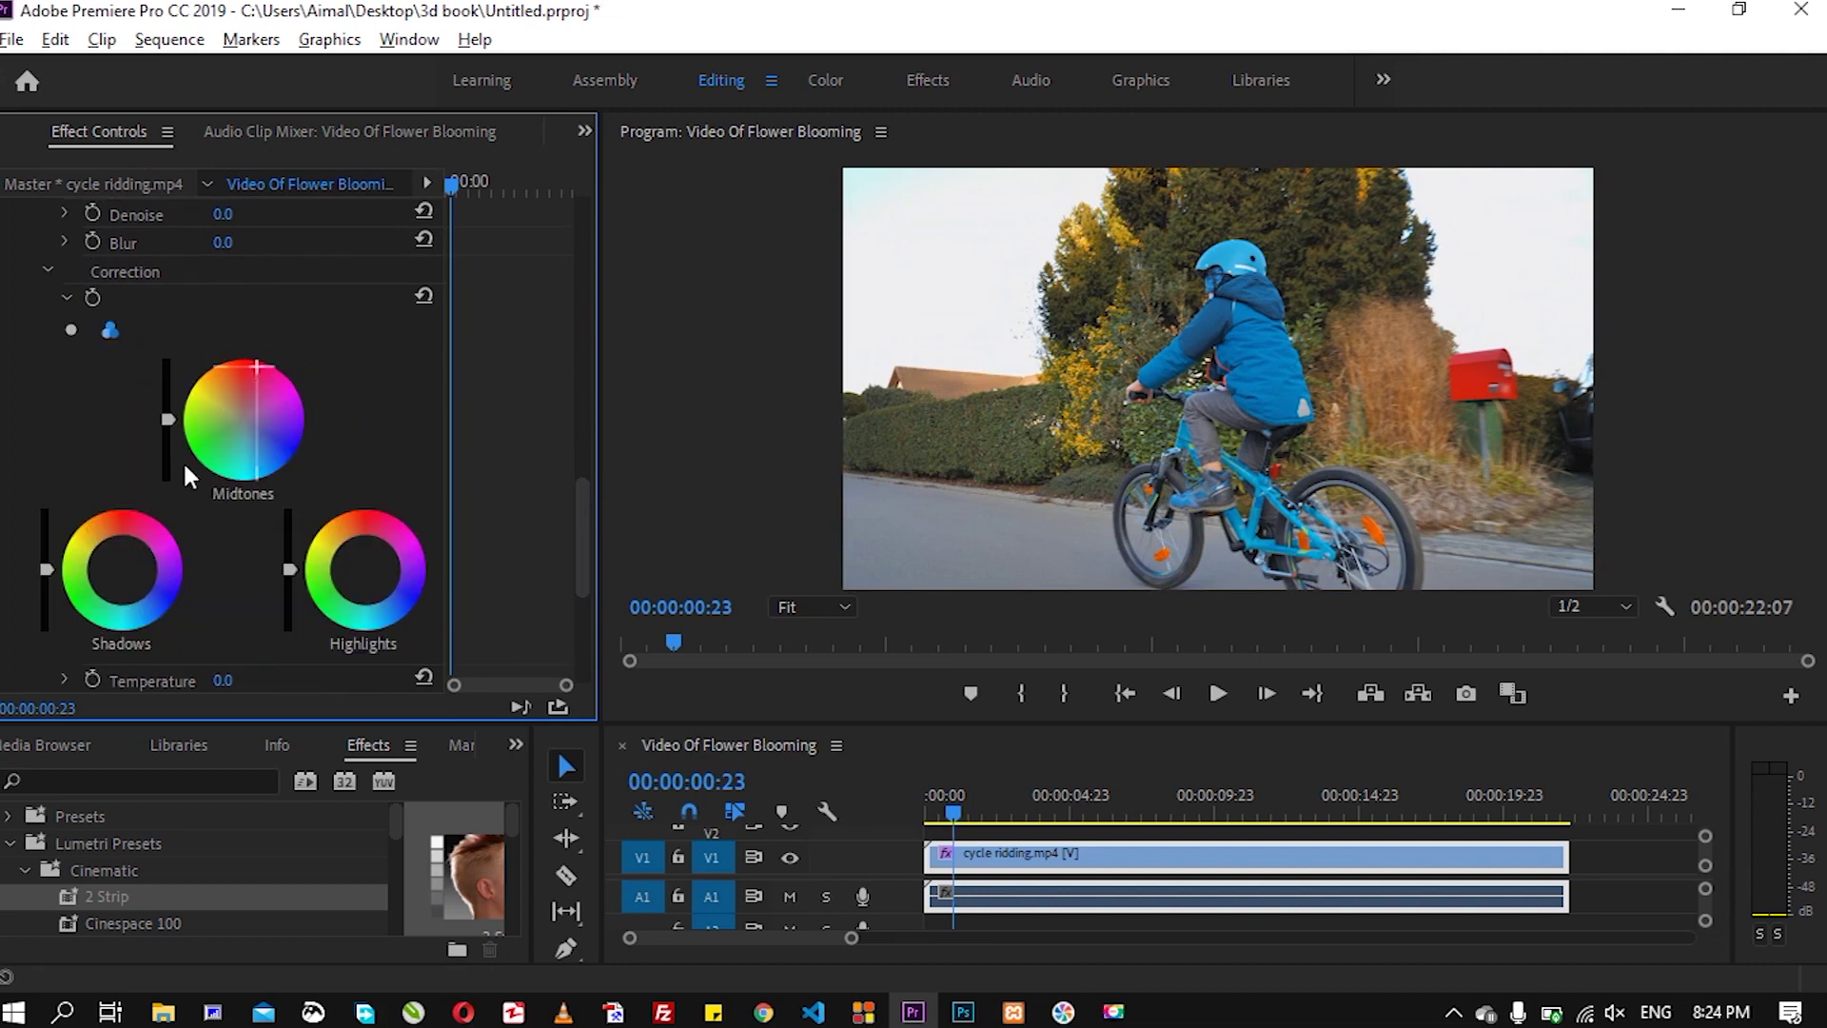
left_click_drag(138, 519, 128, 515)
left_click(372, 520)
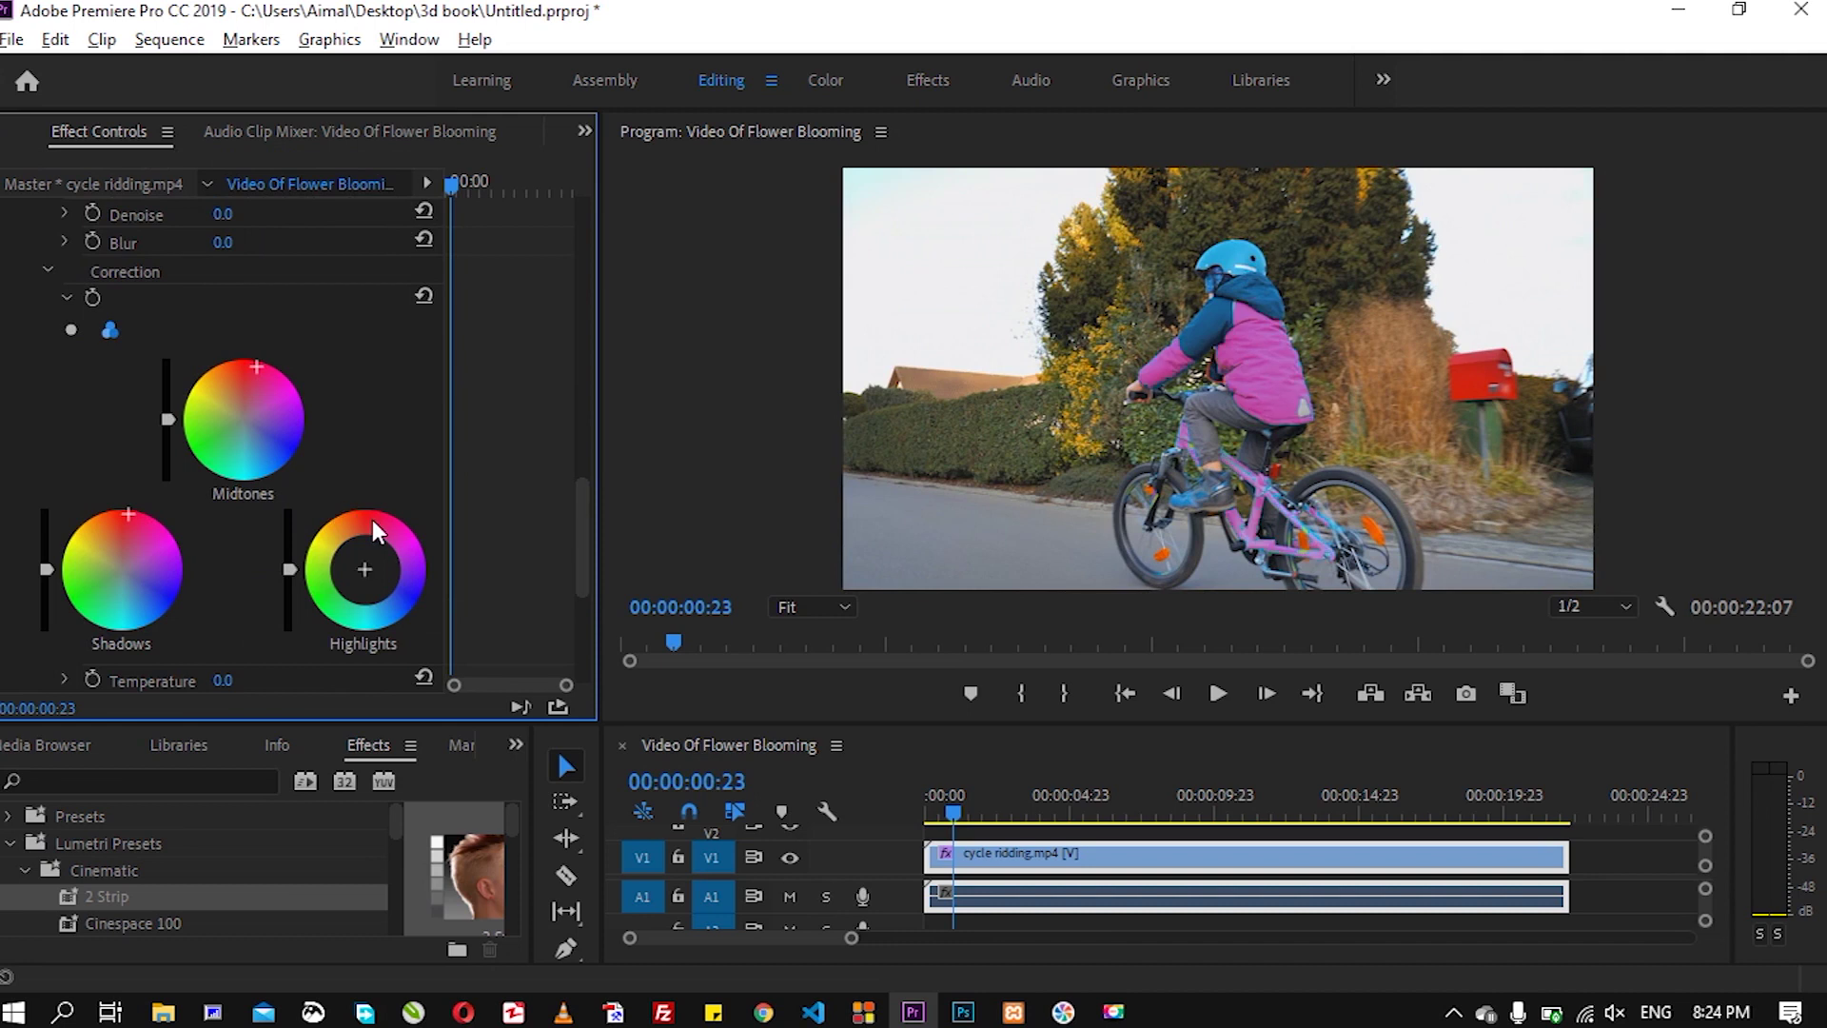
left_click_drag(287, 569, 290, 608)
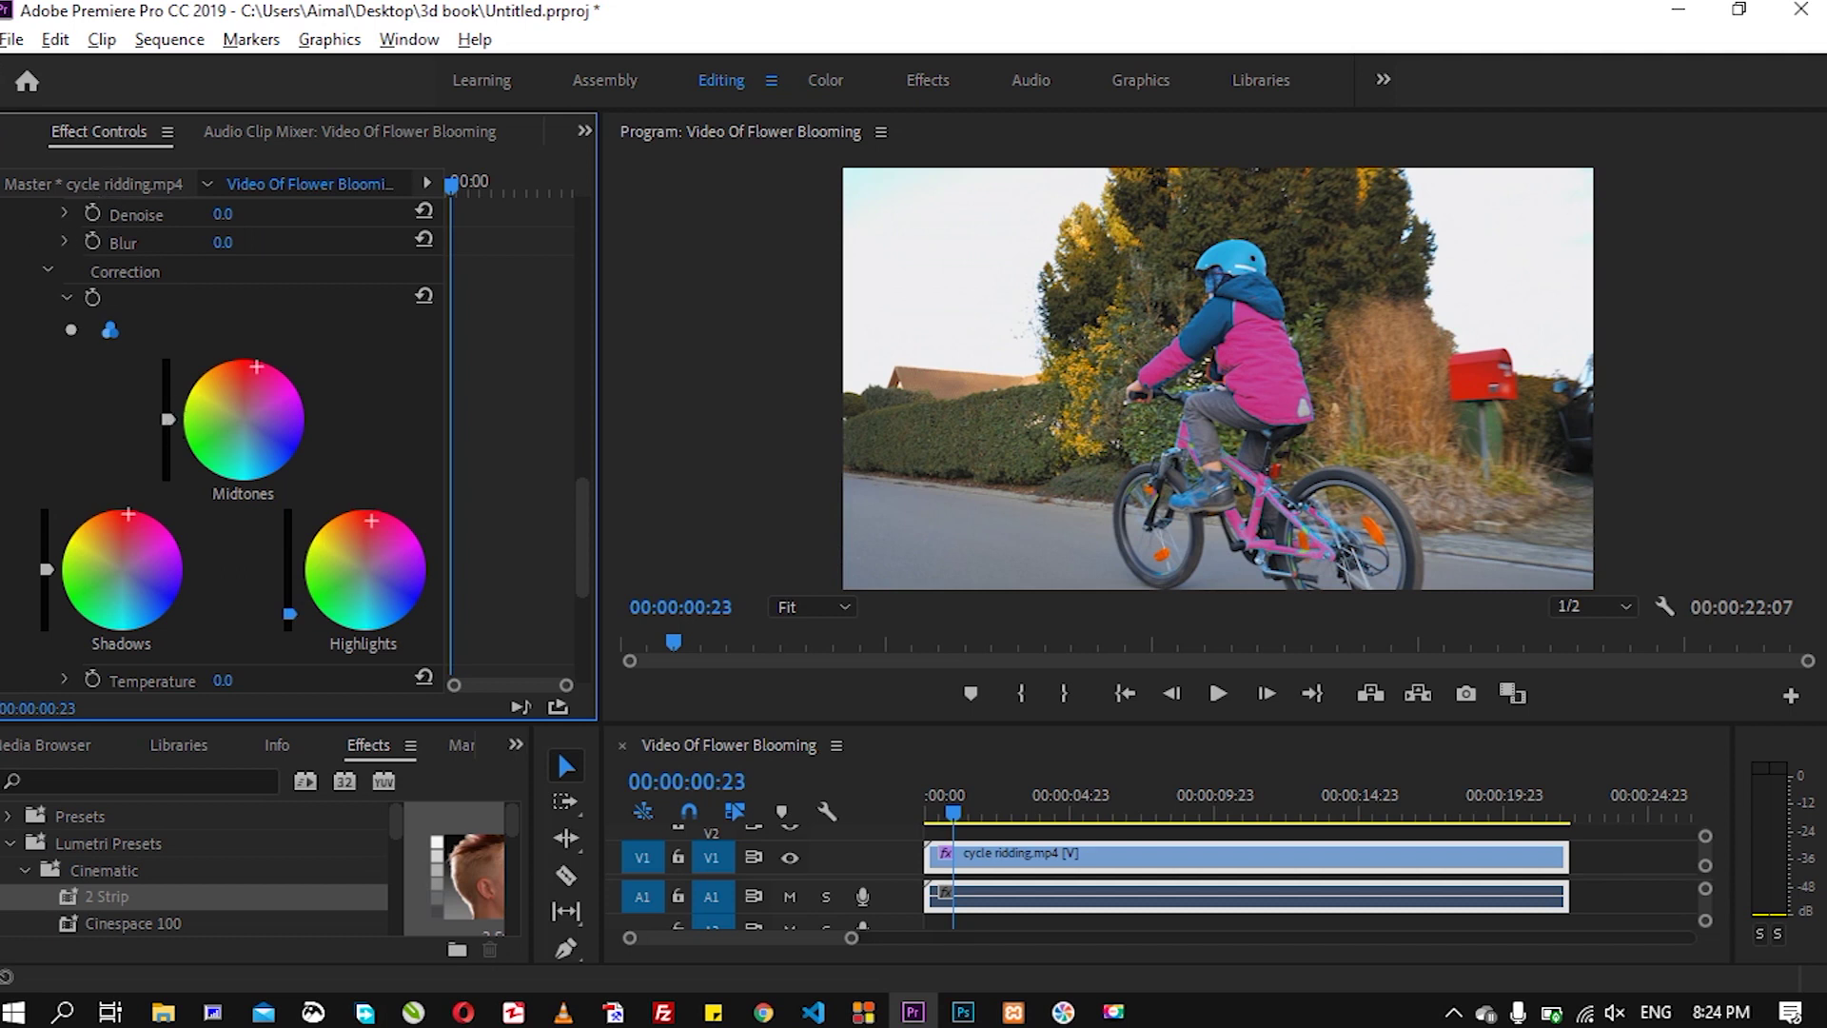
mouse_move(167, 425)
left_mouse_down()
mouse_move(167, 445)
mouse_move(167, 400)
left_mouse_up()
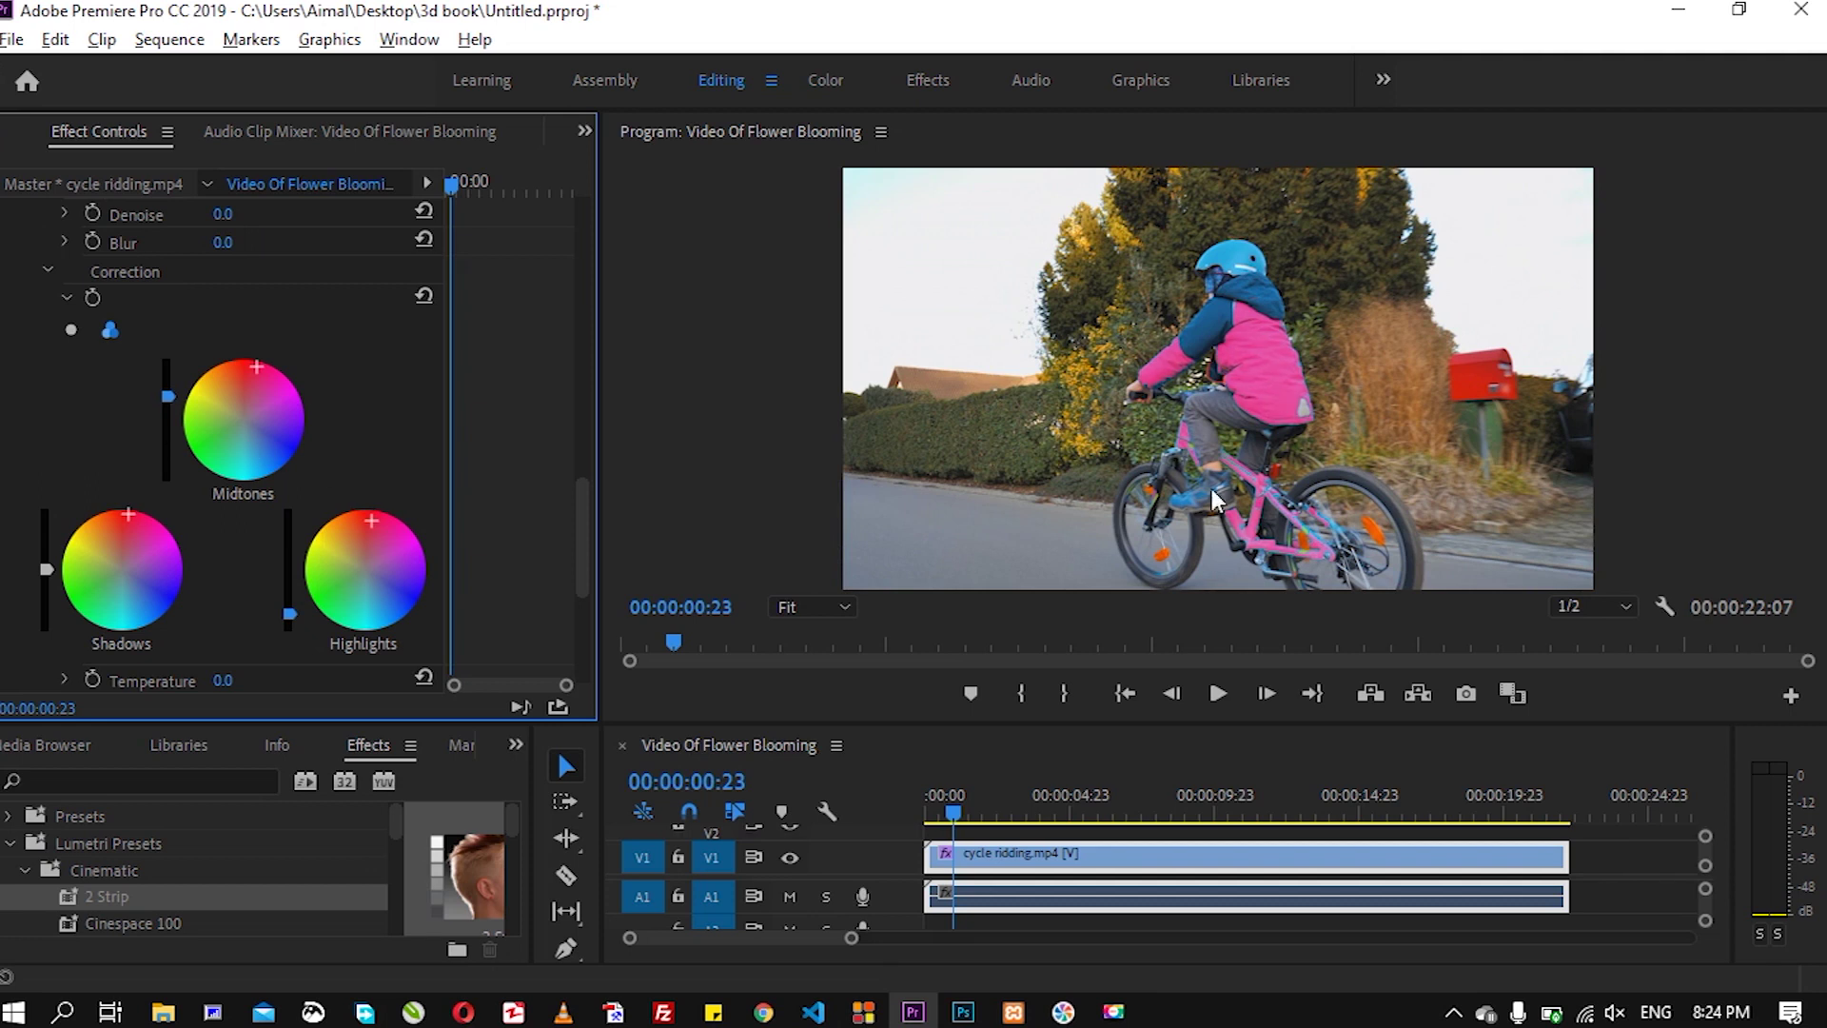
left_click_drag(580, 548, 578, 609)
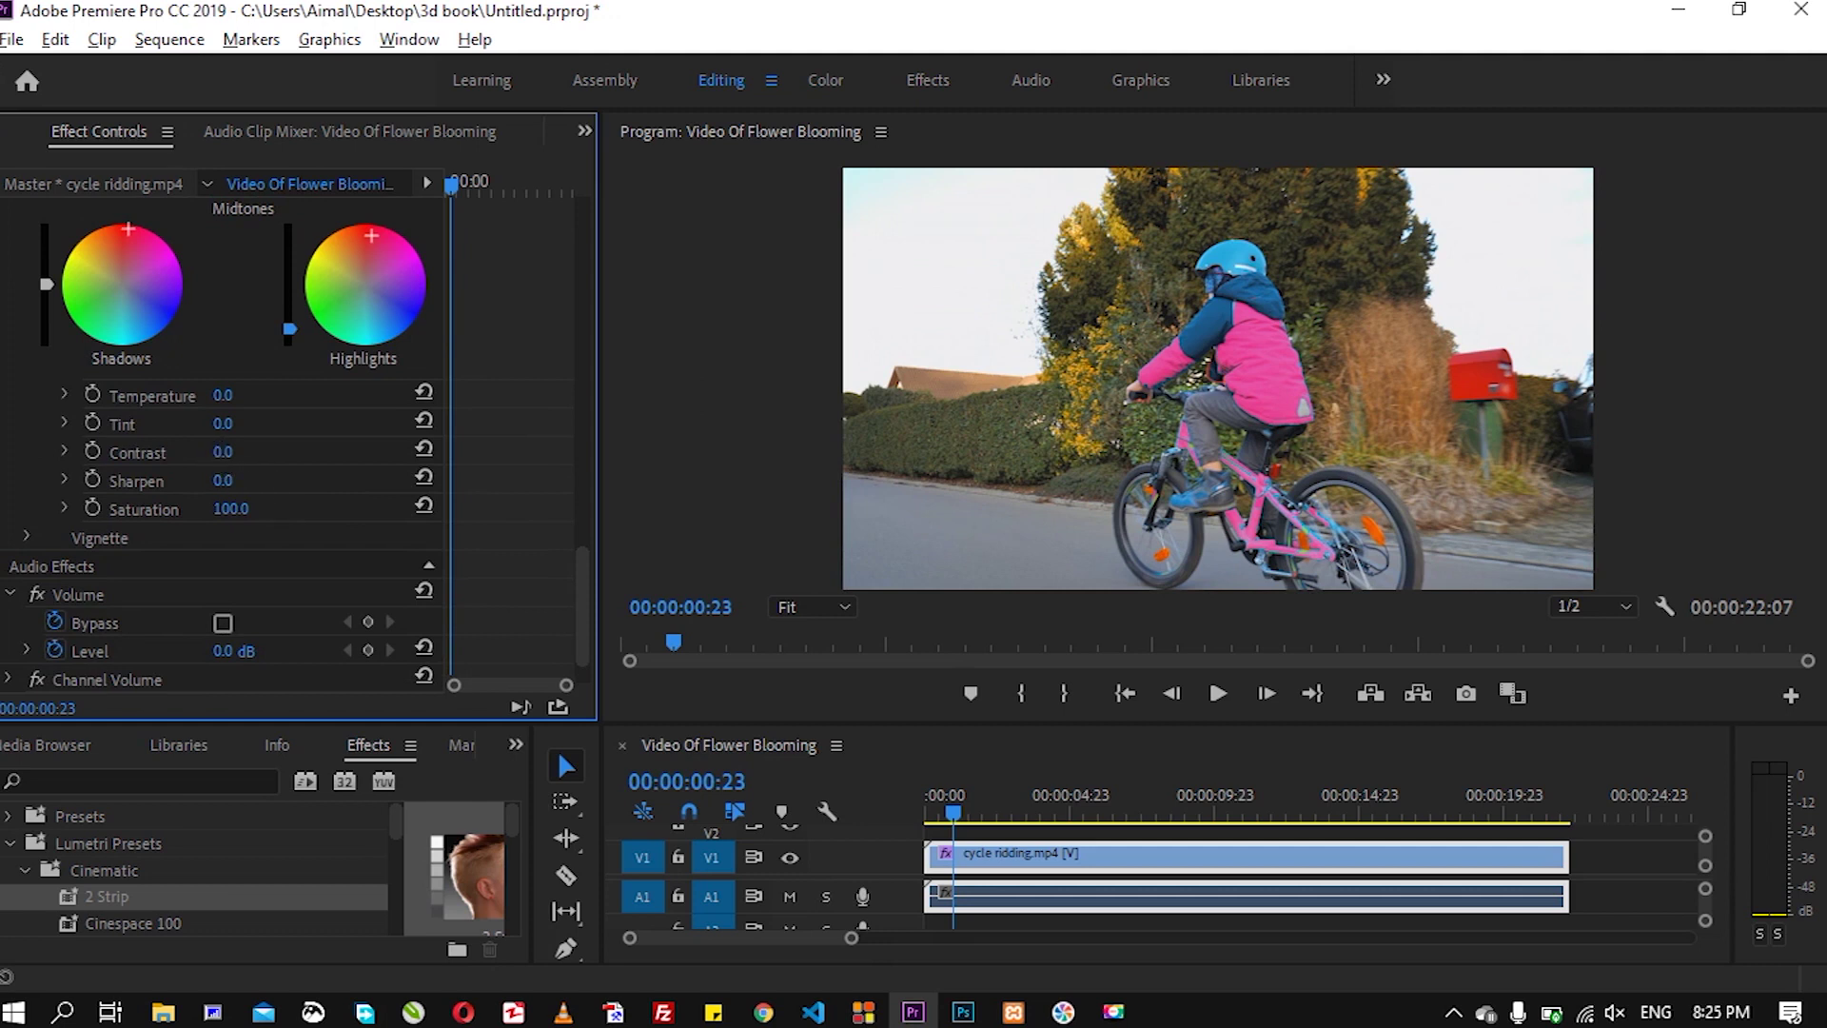
Set Contrast to 92.0 and Temperature to 7.0, then play the recoloured clip.
left_click_drag(228, 451, 271, 429)
left_click_drag(233, 451, 223, 451)
left_click_drag(226, 393, 202, 394)
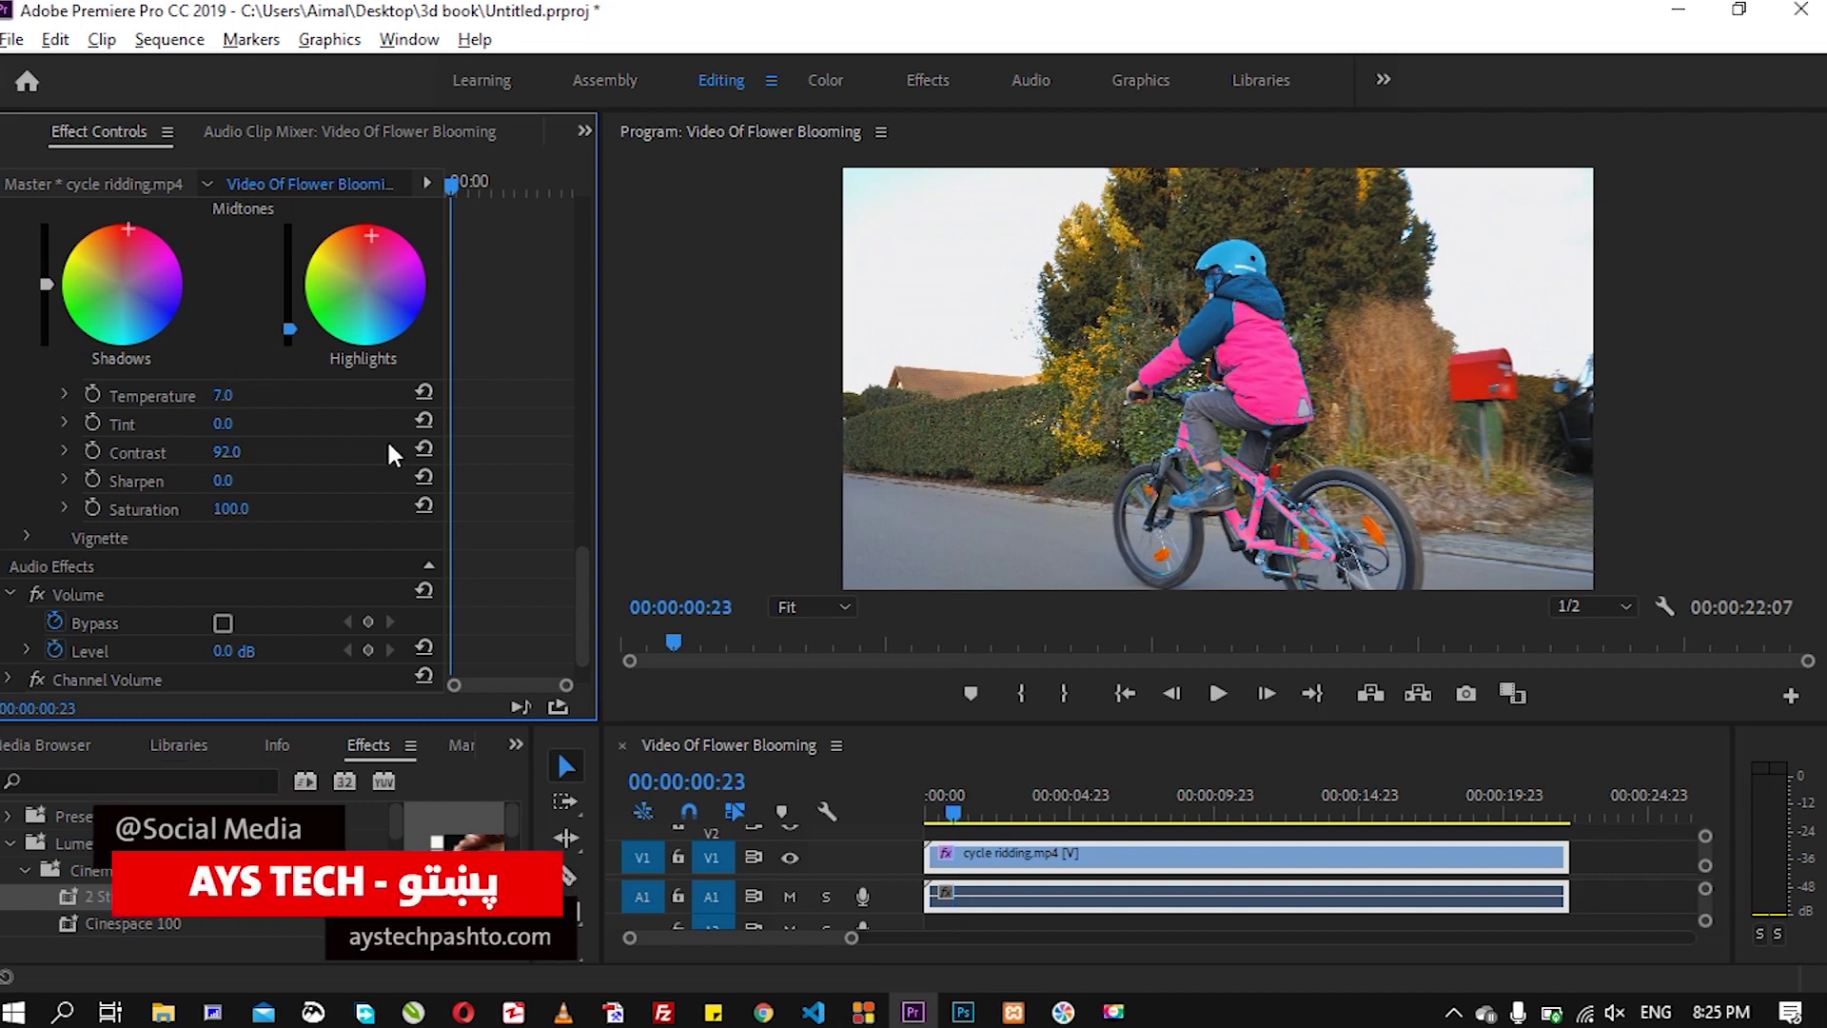
left_click(1219, 693)
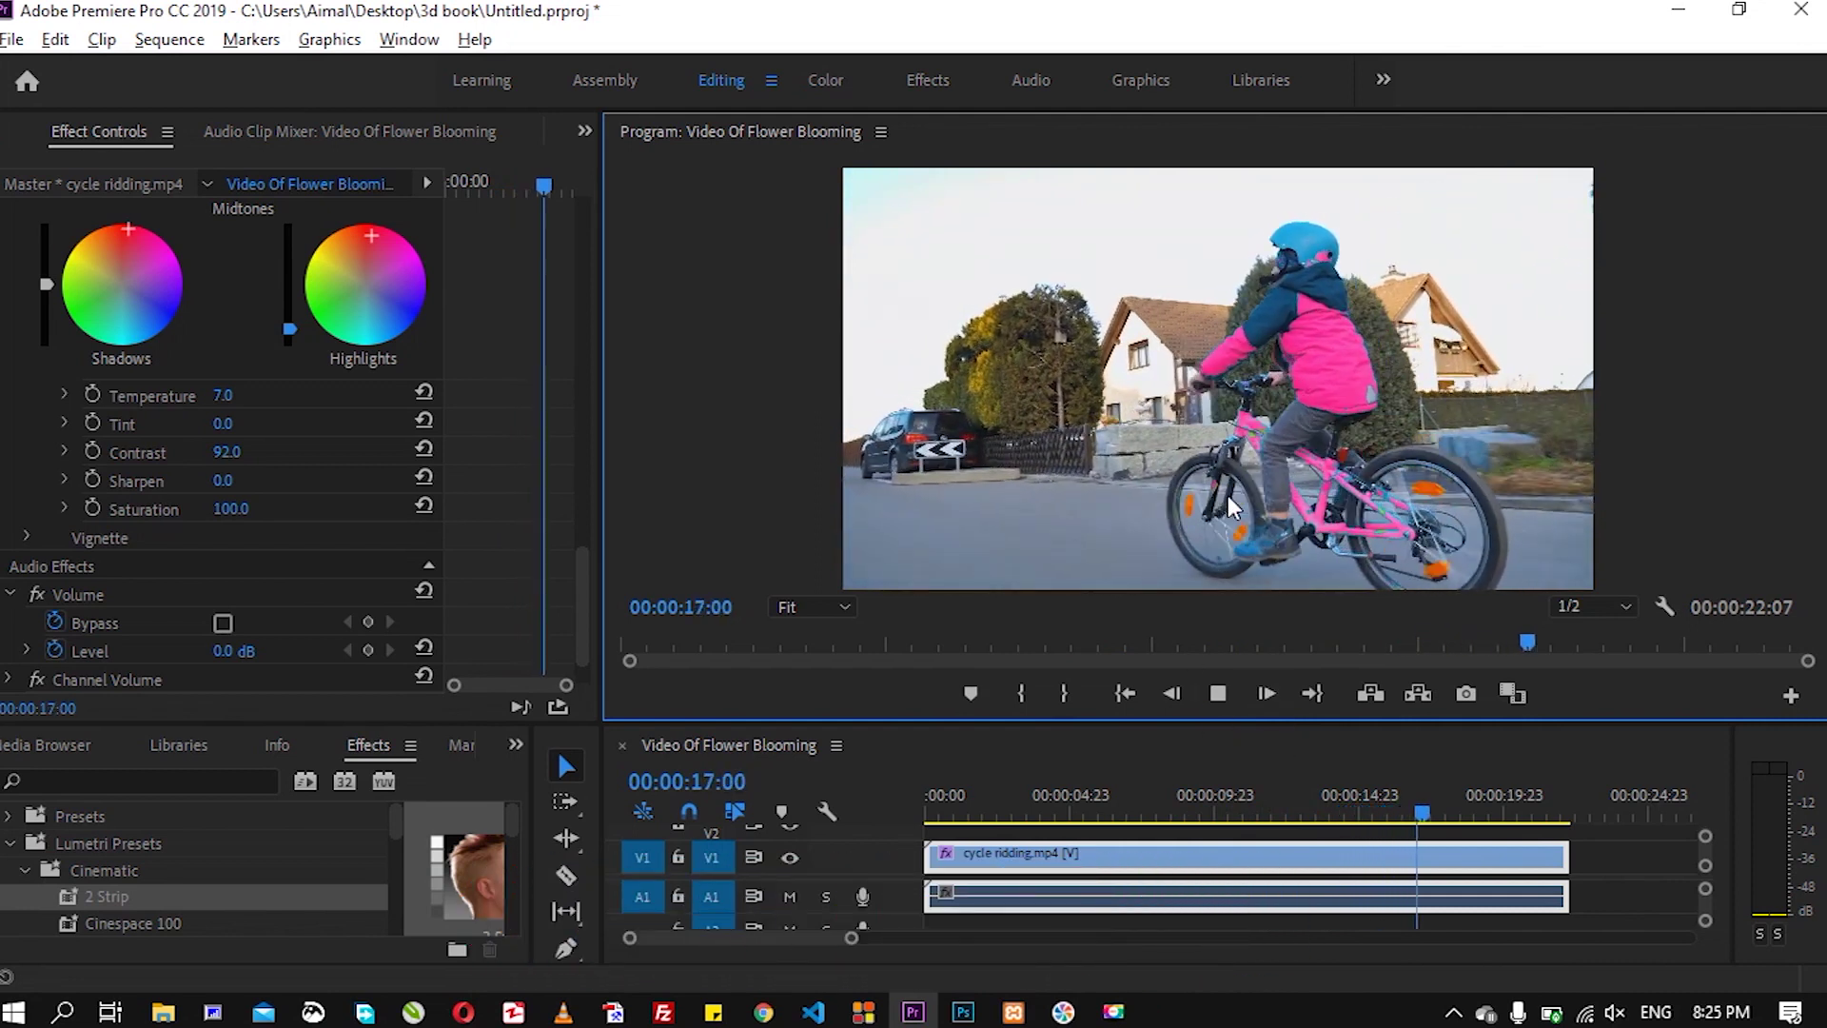
Stop playback of the pink-recoloured cycling clip at 00:00:18:05.
left_click(1220, 692)
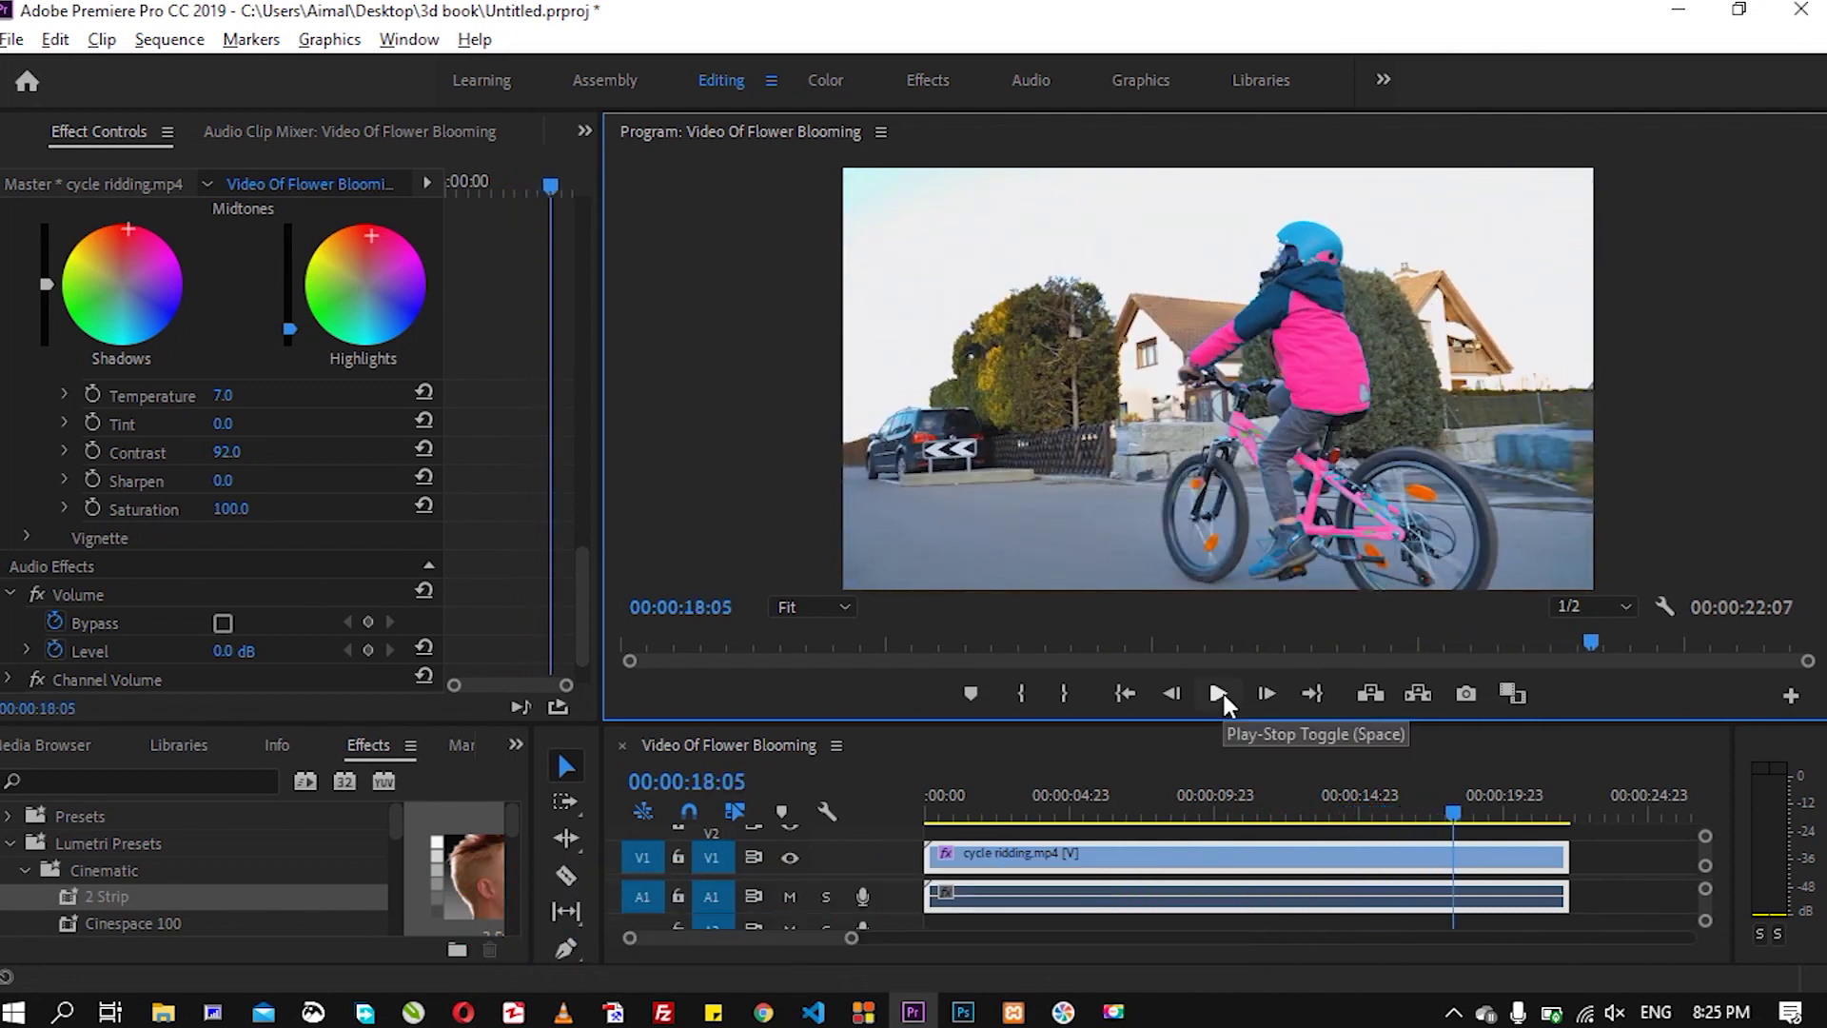